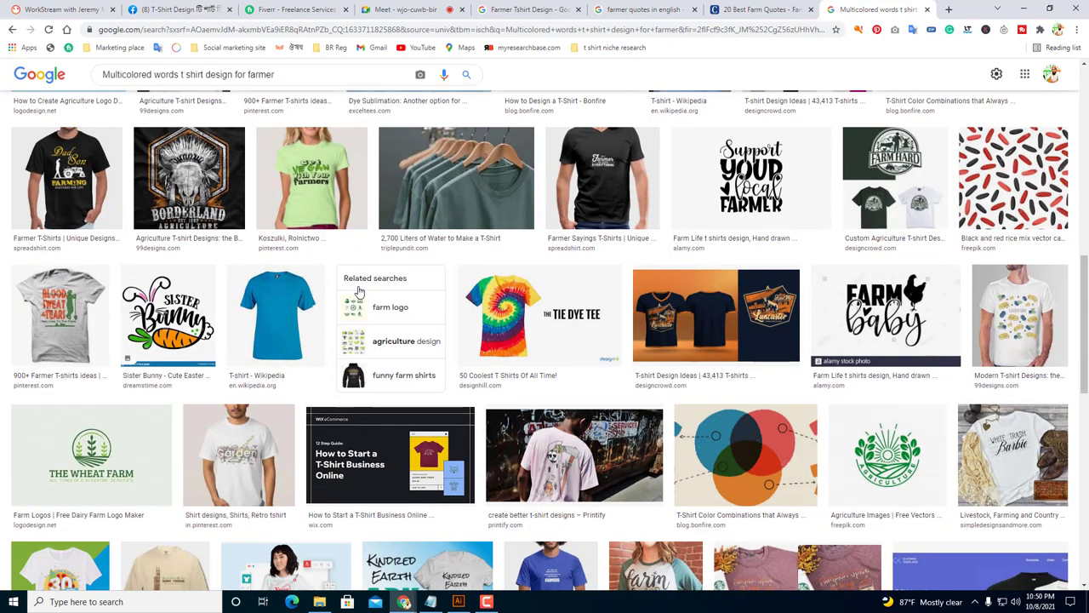
Browse the farmer T-shirt image results, and rerun the image search as "Multicolored words t shirt design".
{"action": "scroll", "coordinate": [358, 291], "scroll_direction": "down", "scroll_amount": 5}
{"action": "scroll", "coordinate": [358, 292], "scroll_direction": "down", "scroll_amount": 2}
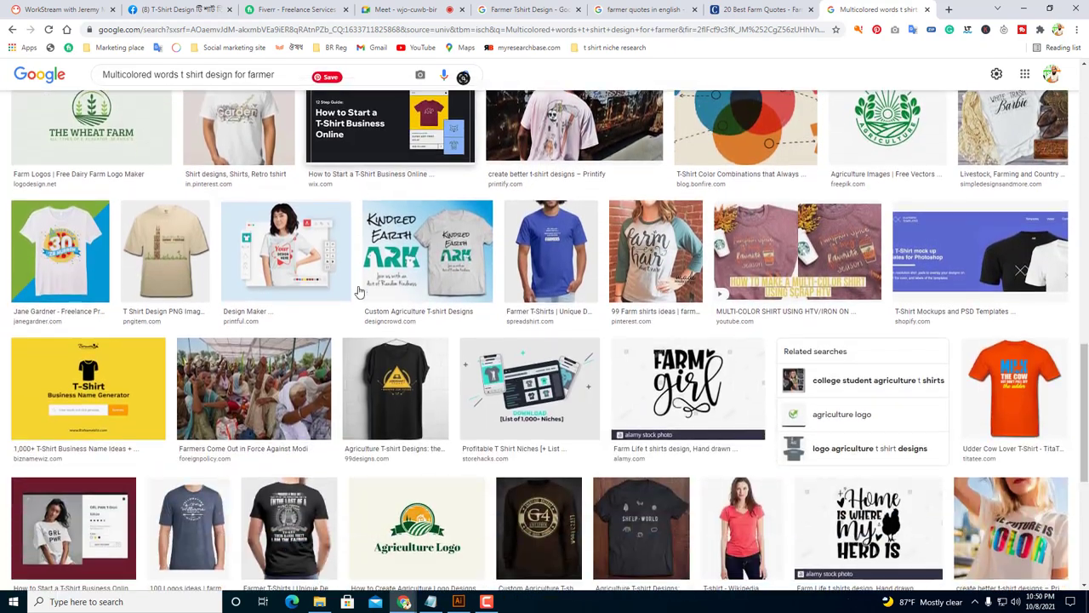
{"action": "scroll", "coordinate": [359, 297], "scroll_direction": "up", "scroll_amount": 2}
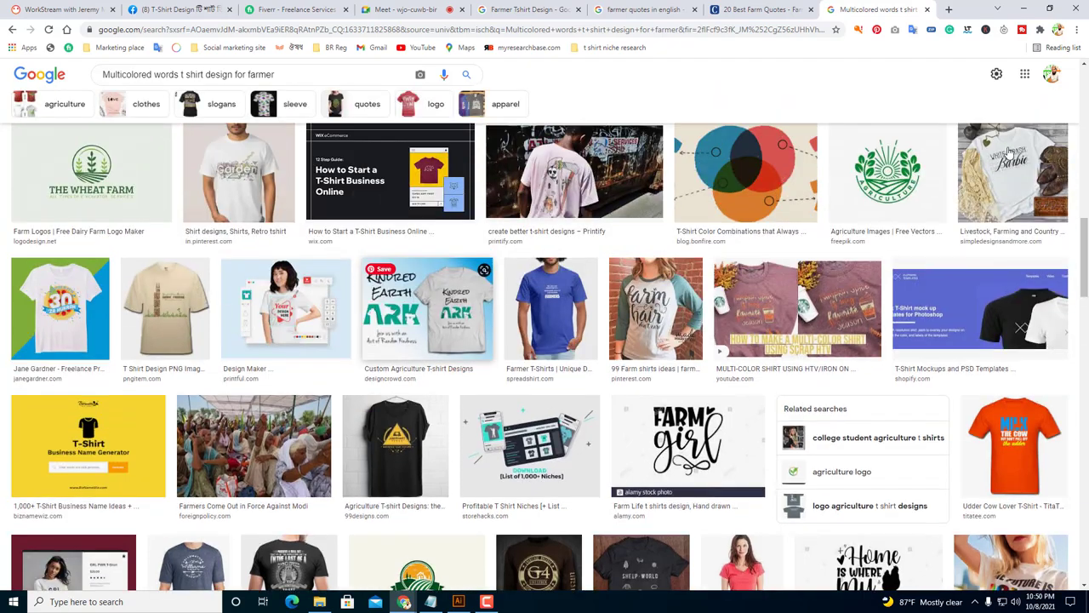
{"action": "scroll", "coordinate": [1086, 390], "scroll_direction": "down", "scroll_amount": 3}
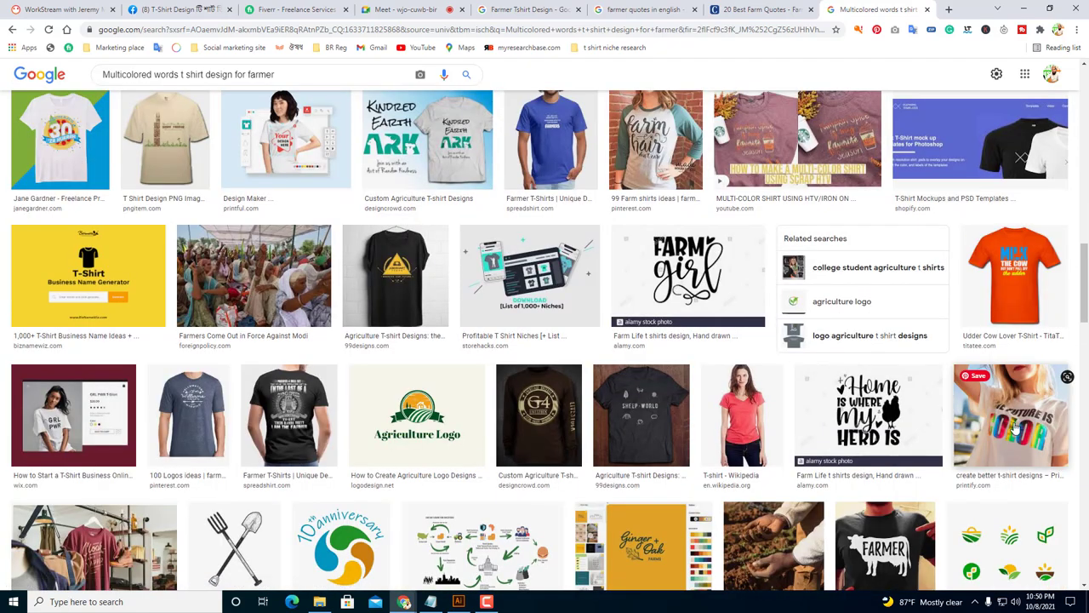
{"action": "scroll", "coordinate": [1040, 387], "scroll_direction": "up", "scroll_amount": 10}
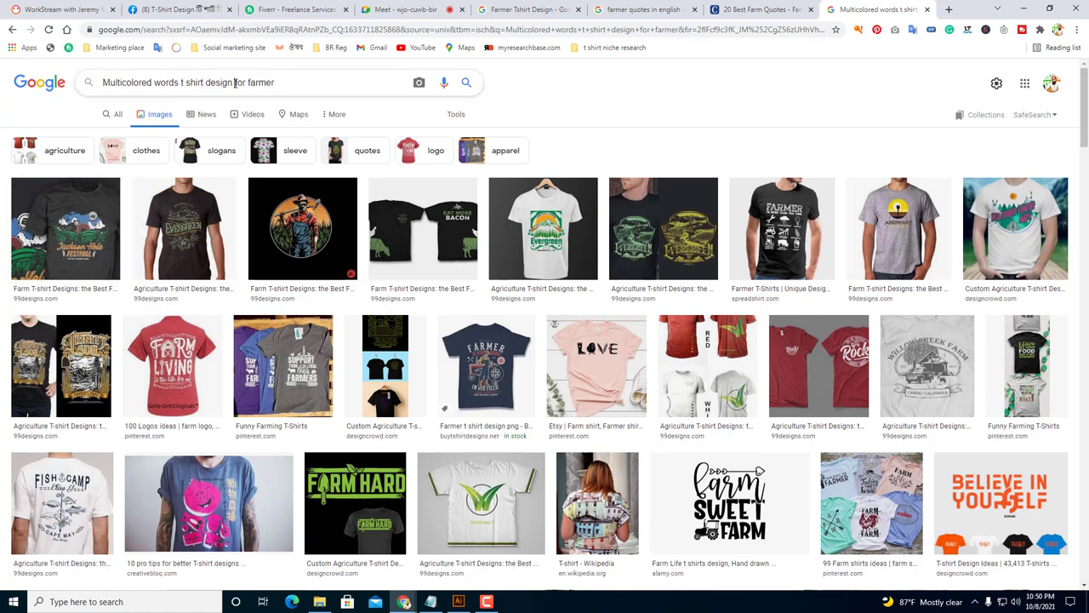
{"action": "key", "text": "BackSpace"}
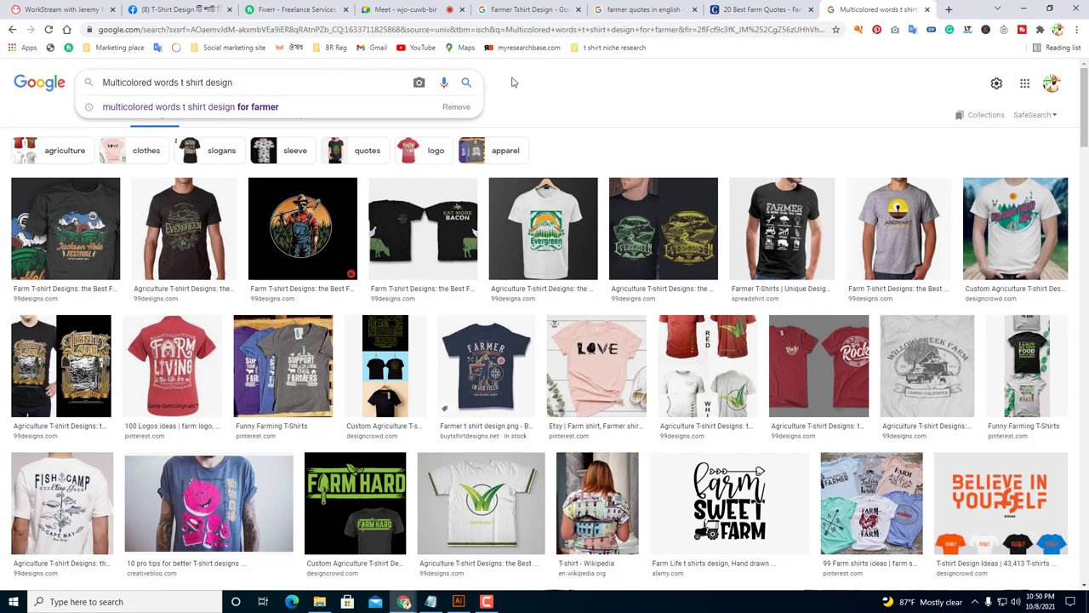
{"action": "left_click", "coordinate": [465, 83]}
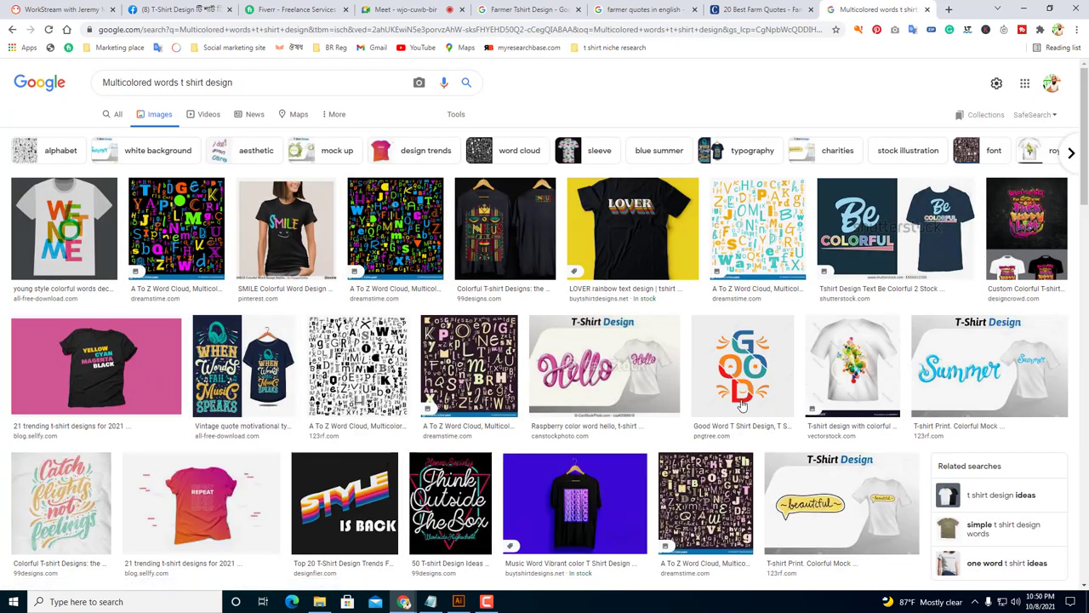
Preview the "GOOD" word design and the "WE NOT ME" T-shirt design from the image results.
{"action": "left_click", "coordinate": [763, 374]}
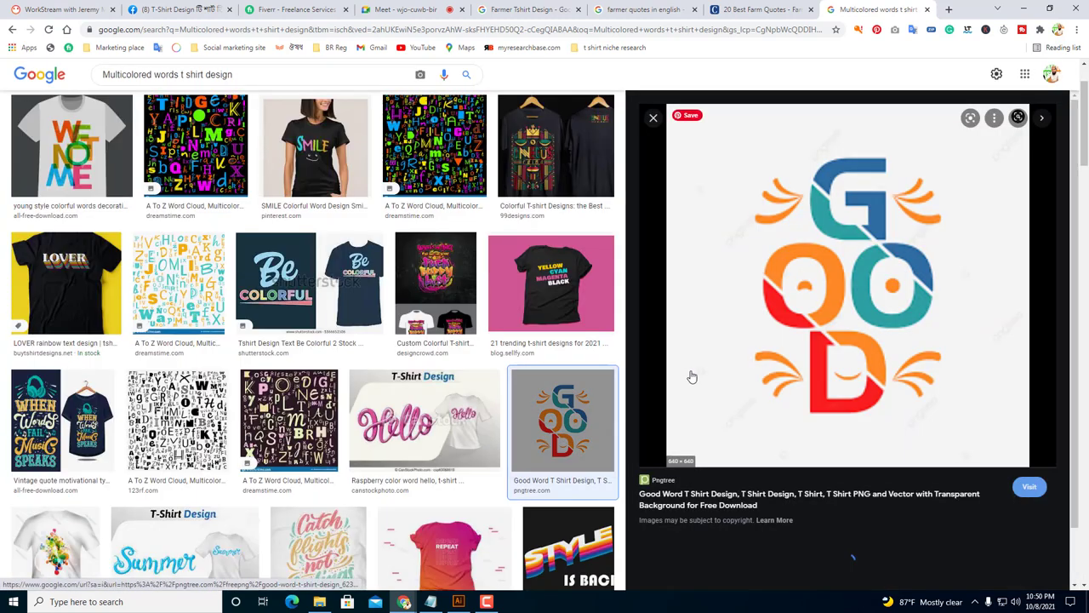
{"action": "scroll", "coordinate": [741, 413], "scroll_direction": "down", "scroll_amount": 3}
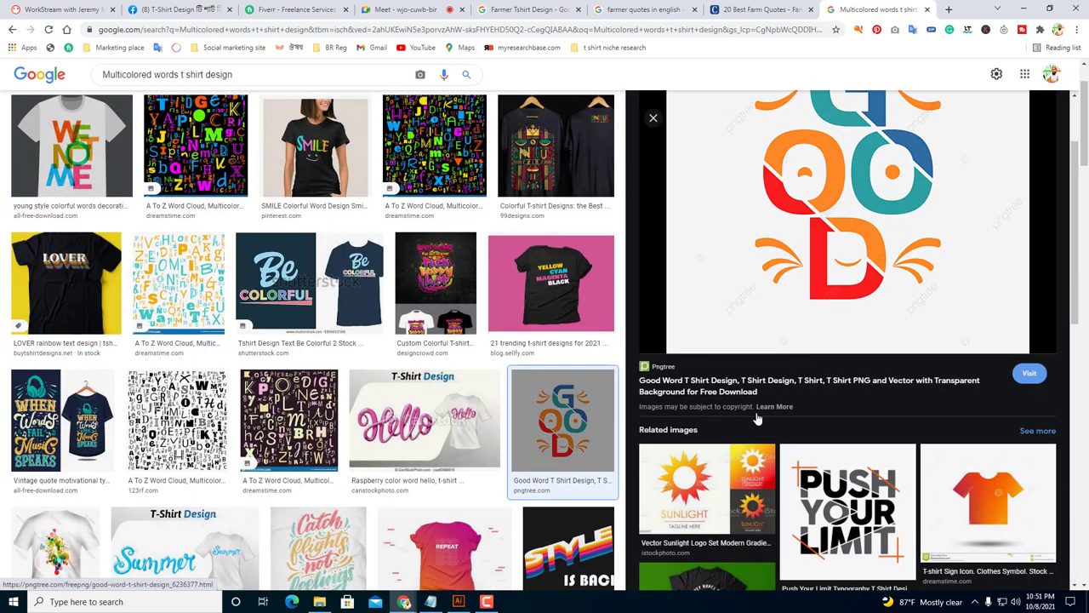
{"action": "scroll", "coordinate": [327, 432], "scroll_direction": "down", "scroll_amount": 2}
{"action": "scroll", "coordinate": [327, 432], "scroll_direction": "up", "scroll_amount": 3}
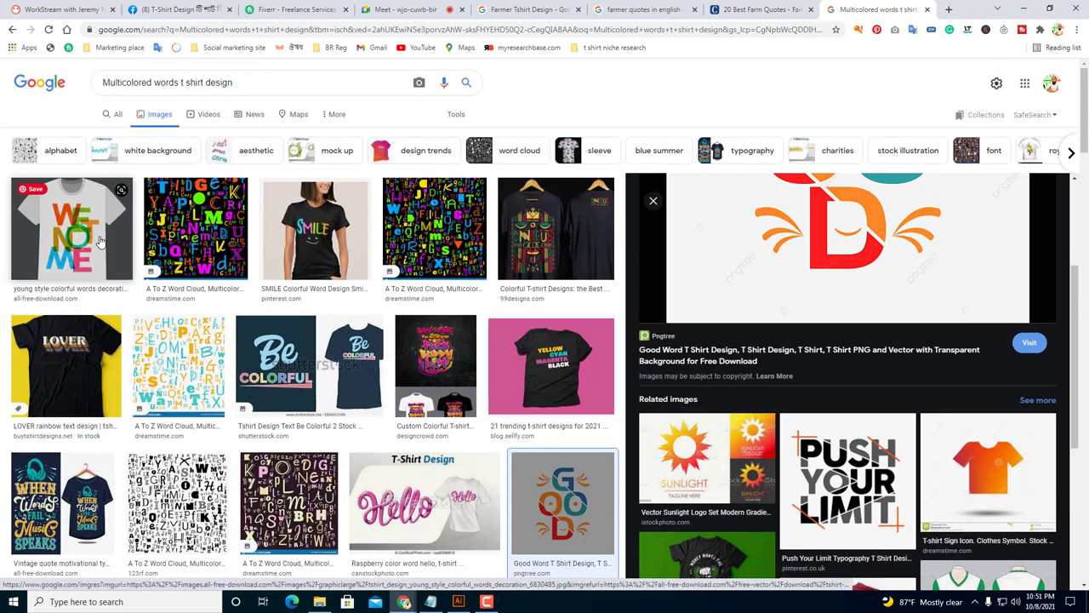
{"action": "left_click", "coordinate": [72, 228]}
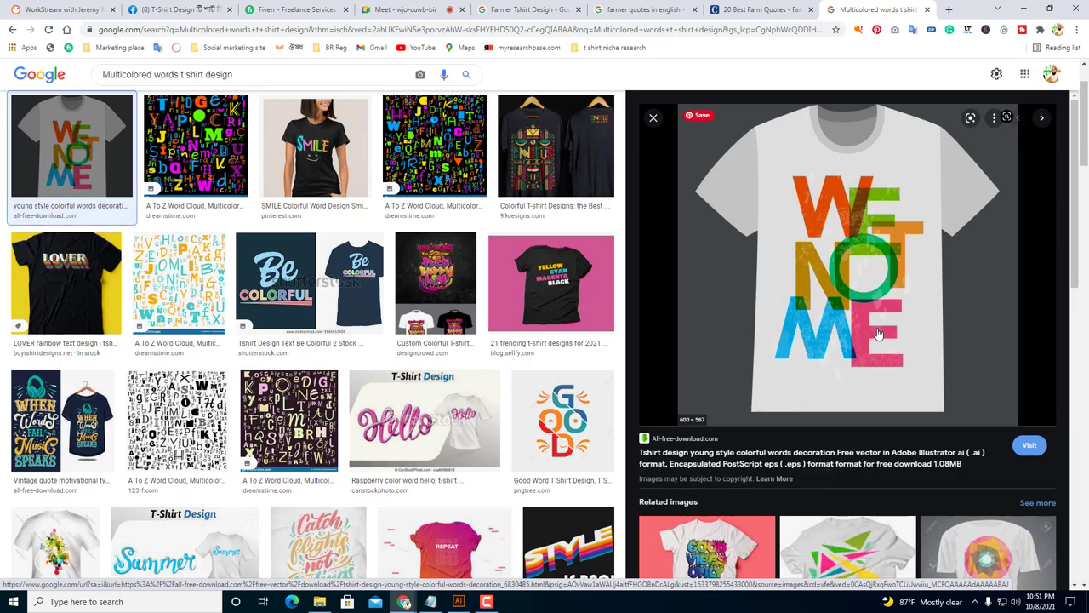
{"action": "scroll", "coordinate": [366, 476], "scroll_direction": "down", "scroll_amount": 2}
{"action": "scroll", "coordinate": [366, 477], "scroll_direction": "up", "scroll_amount": 3}
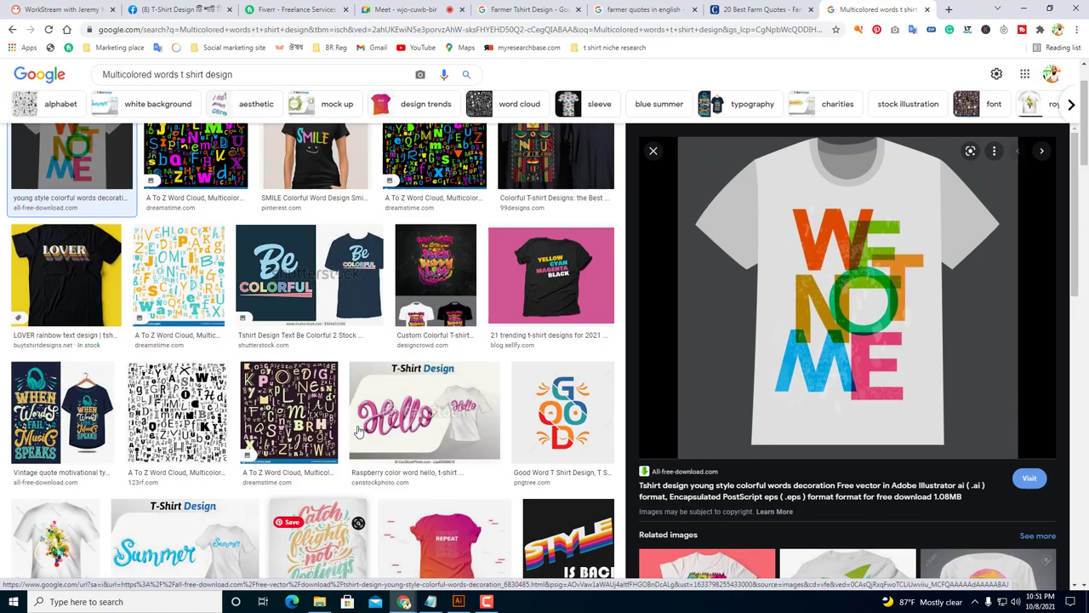
Switch to Illustrator and create a new Art & Illustration document with the 1280 x 1024 preset.
{"action": "key", "text": "alt+Tab"}
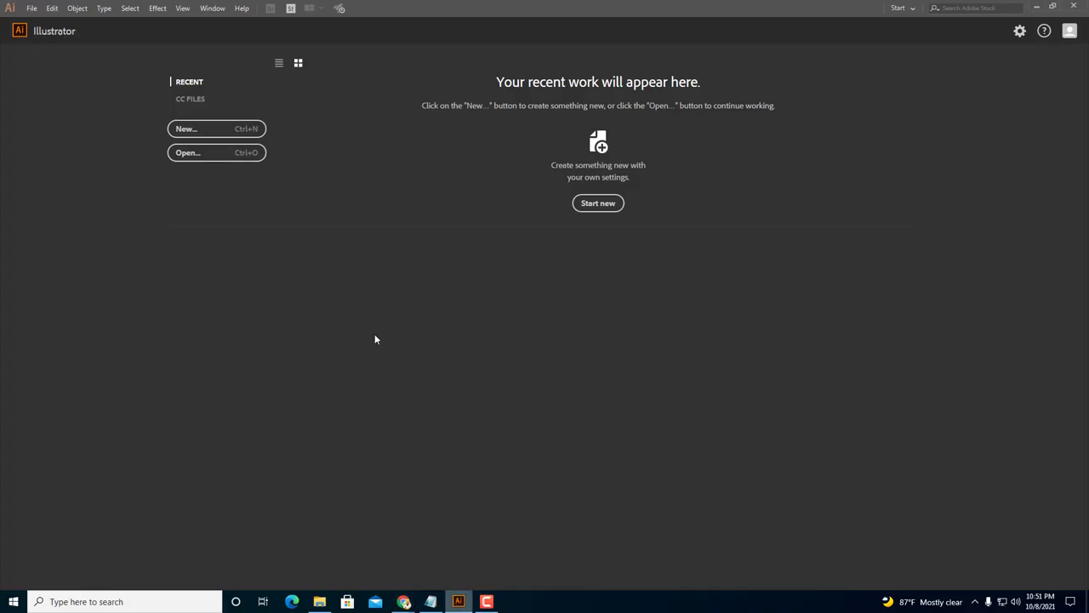
{"action": "left_click", "coordinate": [228, 136]}
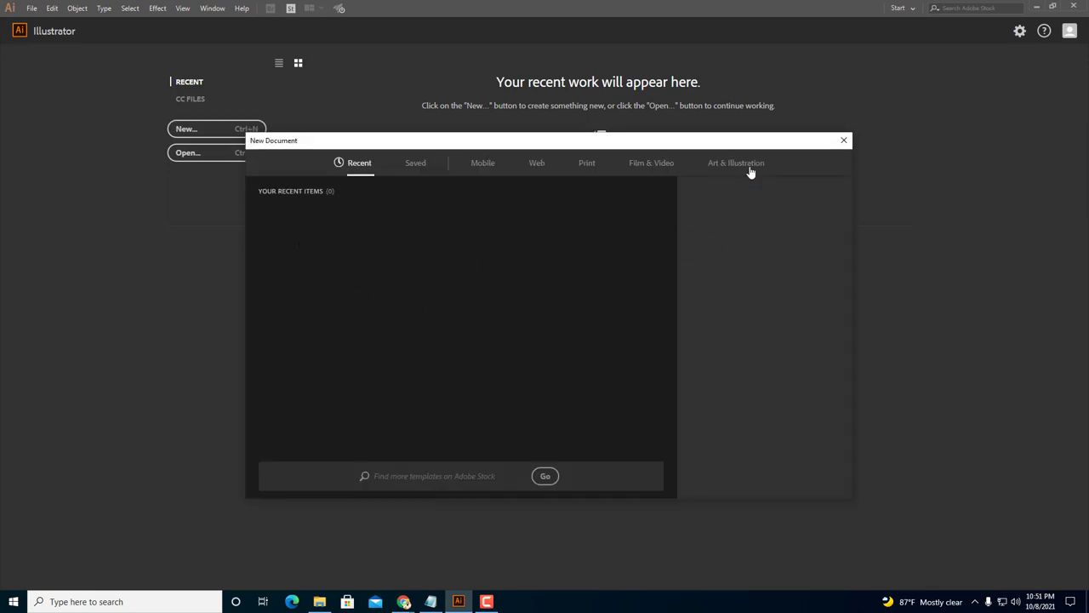
{"action": "left_click", "coordinate": [750, 170]}
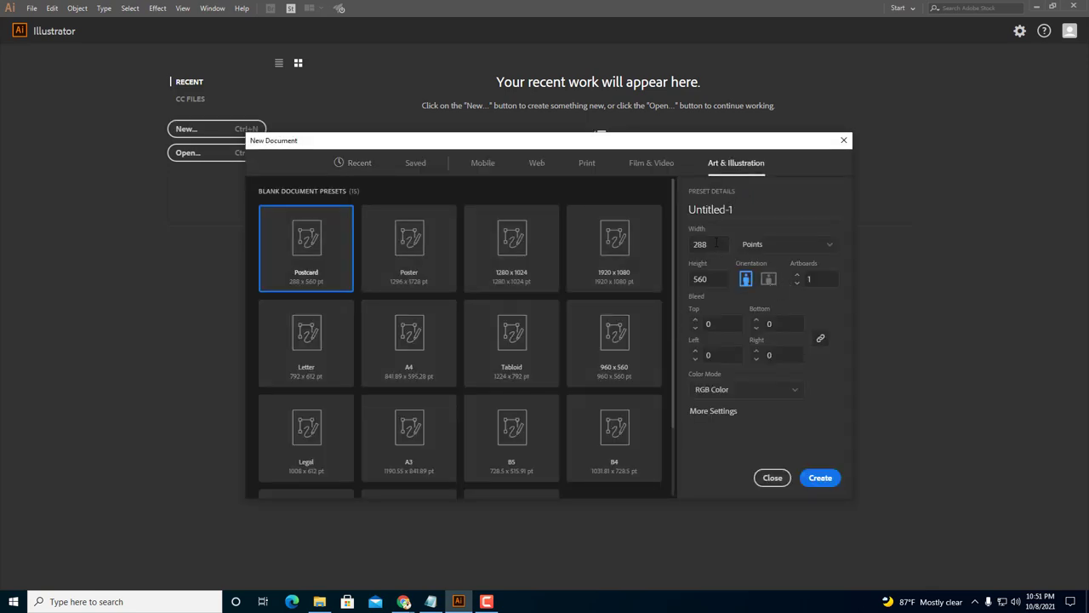
{"action": "double_click", "coordinate": [531, 245]}
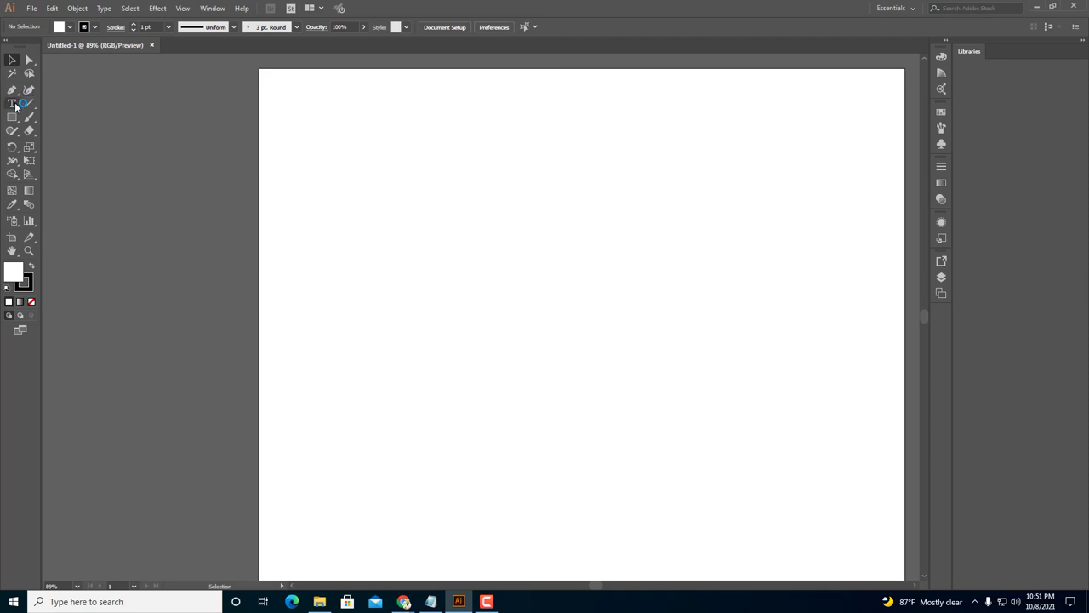
Add the text "I respect farmer" on two lines and enlarge it to about 195 pt across the artboard.
{"action": "left_click", "coordinate": [13, 104]}
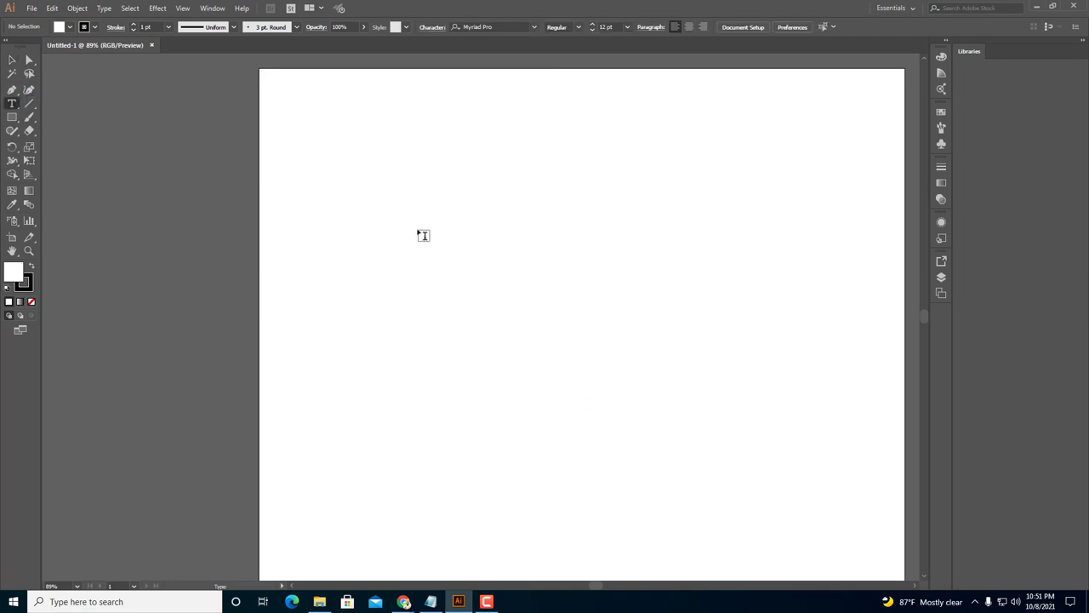
{"action": "left_click", "coordinate": [413, 223]}
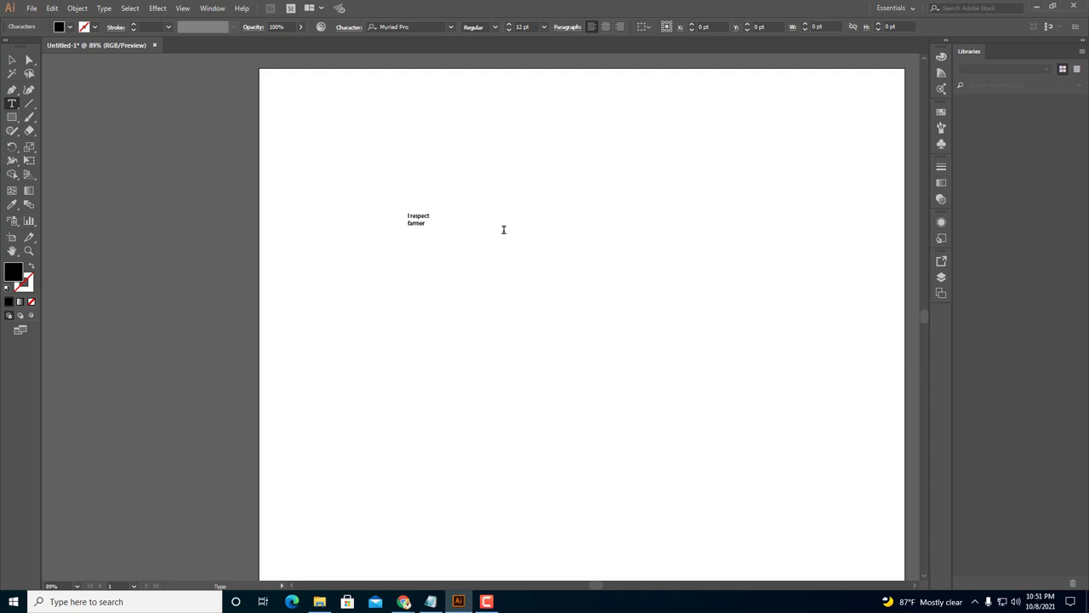
{"action": "left_click", "coordinate": [12, 61]}
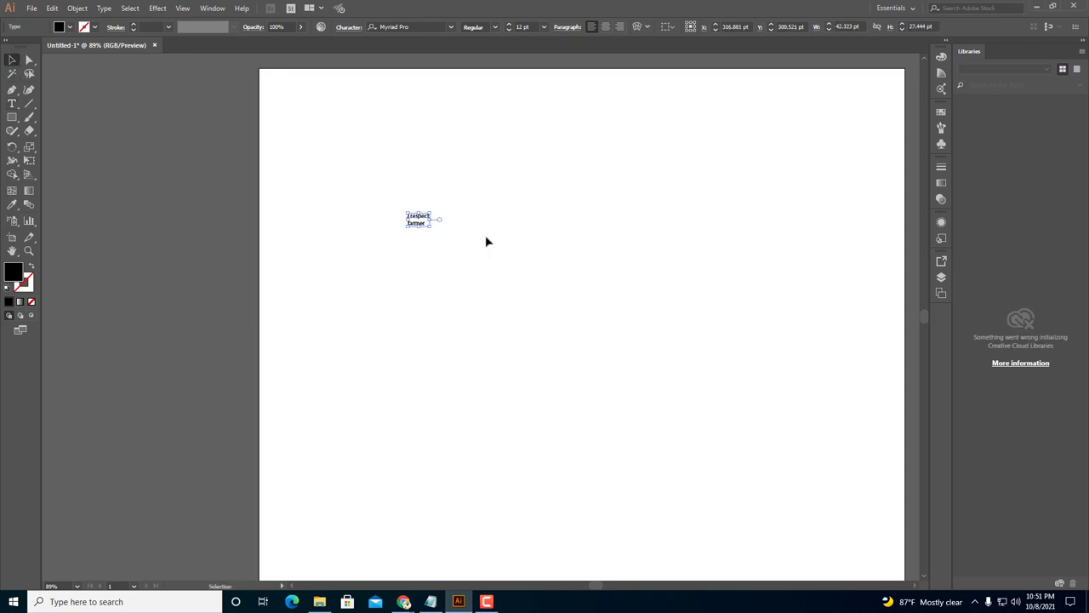
{"action": "left_click_drag", "start_coordinate": [433, 227], "coordinate": [678, 342]}
{"action": "left_click", "coordinate": [775, 261]}
Copy the "I respect" line and remove it with its empty line, leaving only "farmer" in the text object.
{"action": "double_click", "coordinate": [651, 214]}
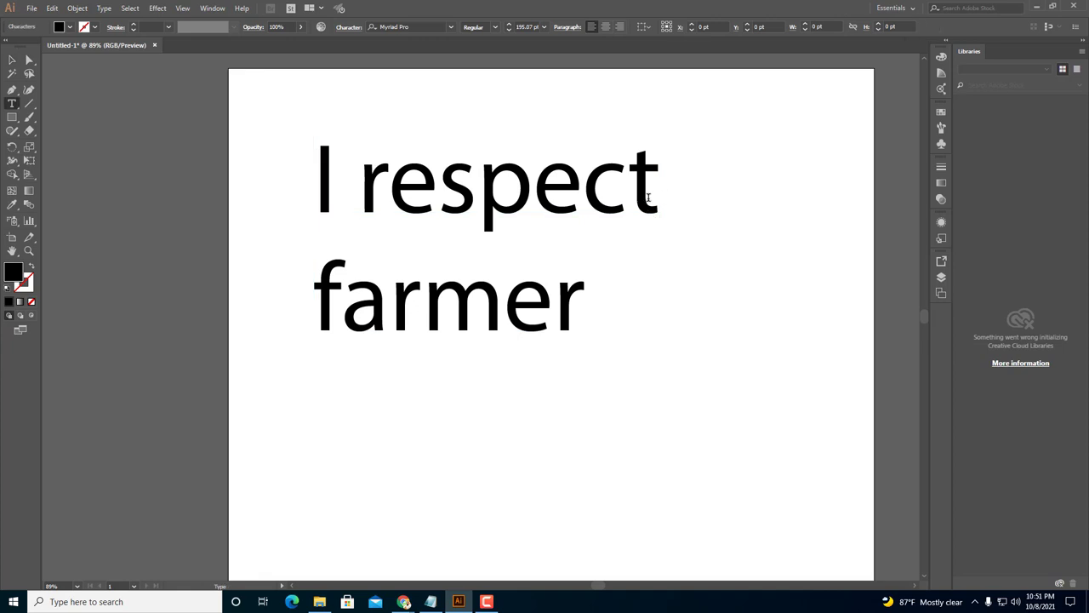
{"action": "left_click_drag", "start_coordinate": [660, 196], "coordinate": [318, 195]}
{"action": "key", "text": "ctrl+c"}
{"action": "key", "text": "BackSpace"}
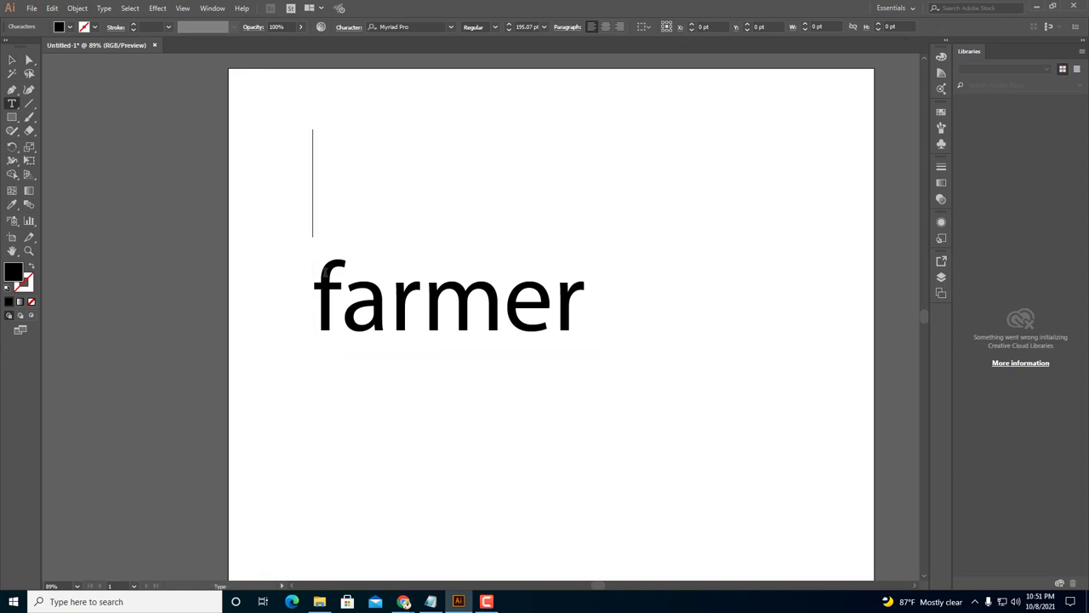
{"action": "key", "text": "Delete"}
{"action": "key", "text": "Escape"}
{"action": "left_click", "coordinate": [517, 350], "text": "ctrl"}
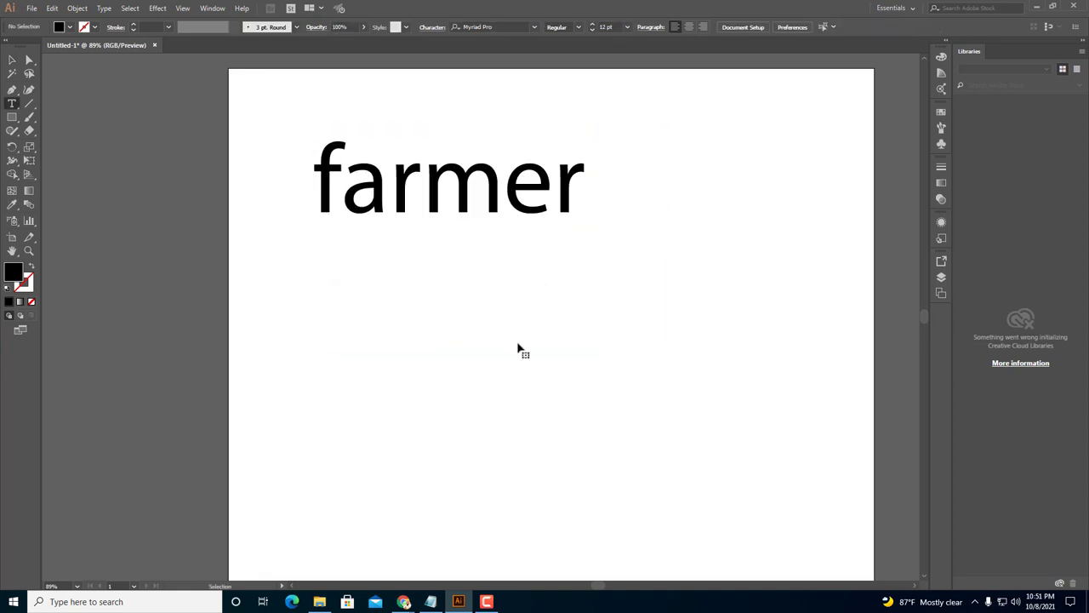
Paste "I respect" as a separate text object and place "farmer" directly beneath it.
{"action": "key", "text": "ctrl+v"}
{"action": "left_click_drag", "start_coordinate": [504, 187], "coordinate": [527, 456]}
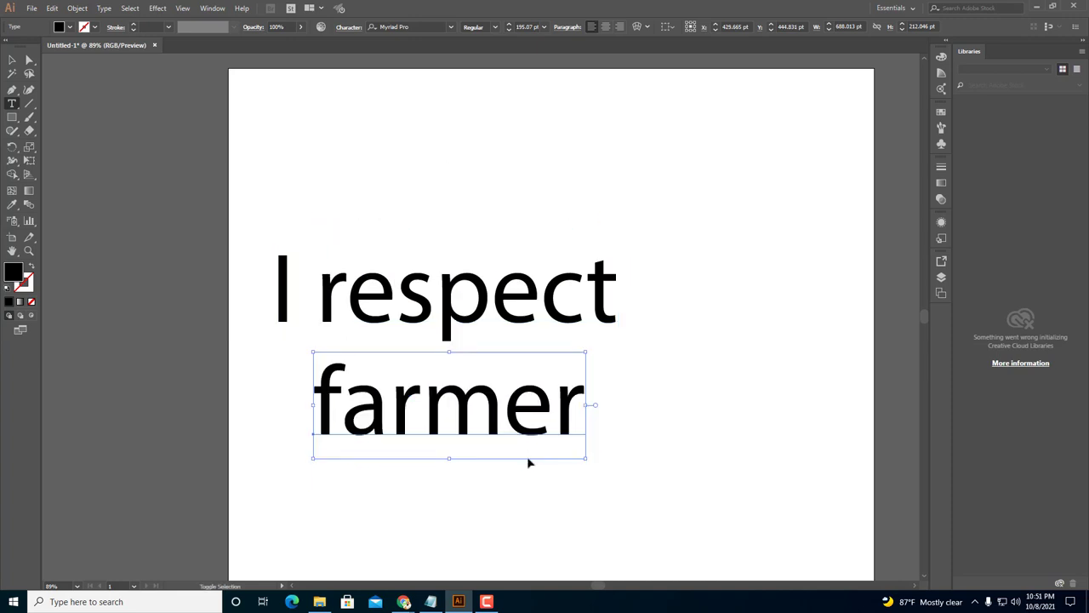
{"action": "left_click", "coordinate": [12, 60]}
{"action": "left_click_drag", "start_coordinate": [514, 409], "coordinate": [516, 410]}
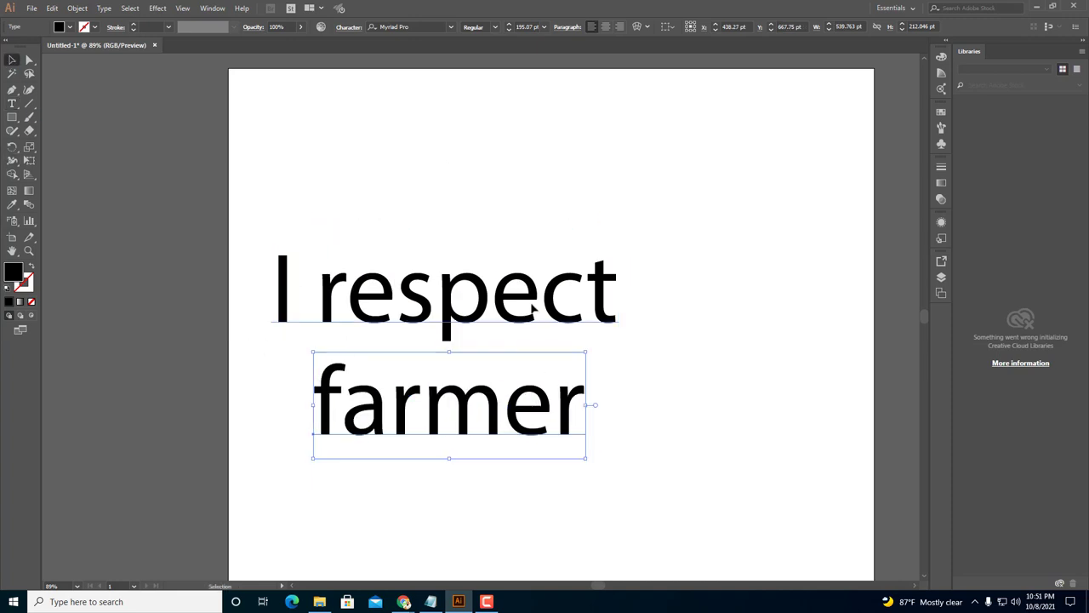
{"action": "left_click", "coordinate": [535, 308]}
Switch to the Google Meet call in Chrome and admit the waiting participant.
{"action": "left_click", "coordinate": [423, 601]}
{"action": "mouse_move", "coordinate": [404, 600]}
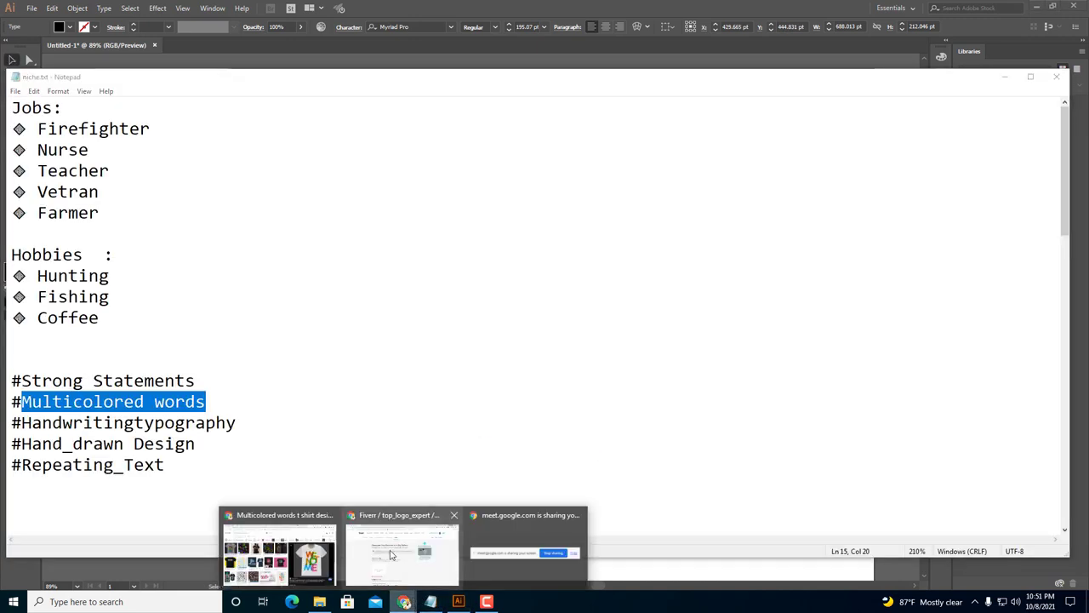
{"action": "left_click", "coordinate": [391, 553]}
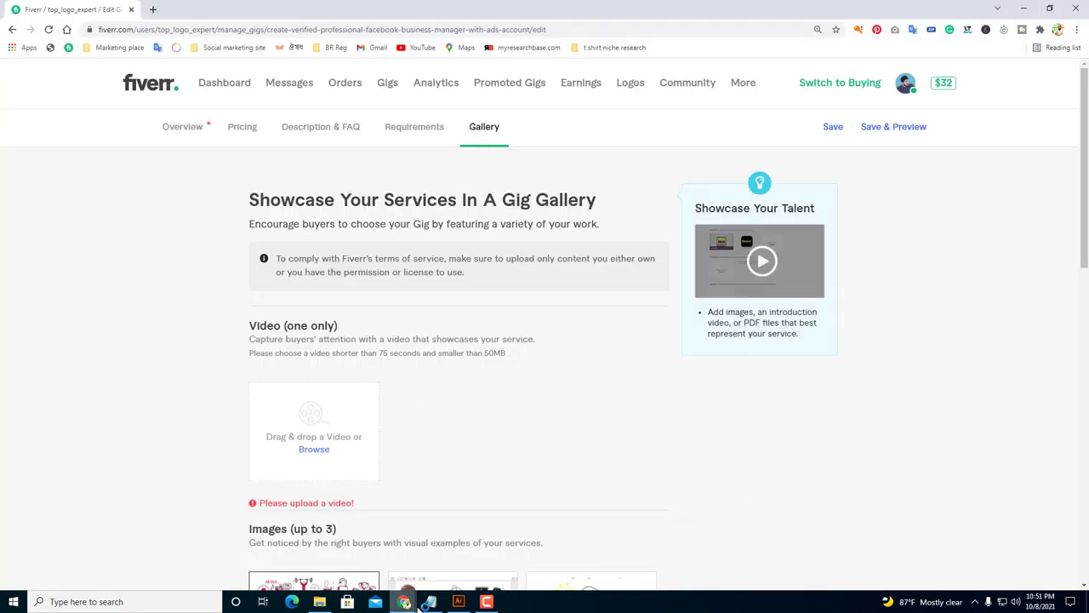
{"action": "left_click", "coordinate": [289, 553]}
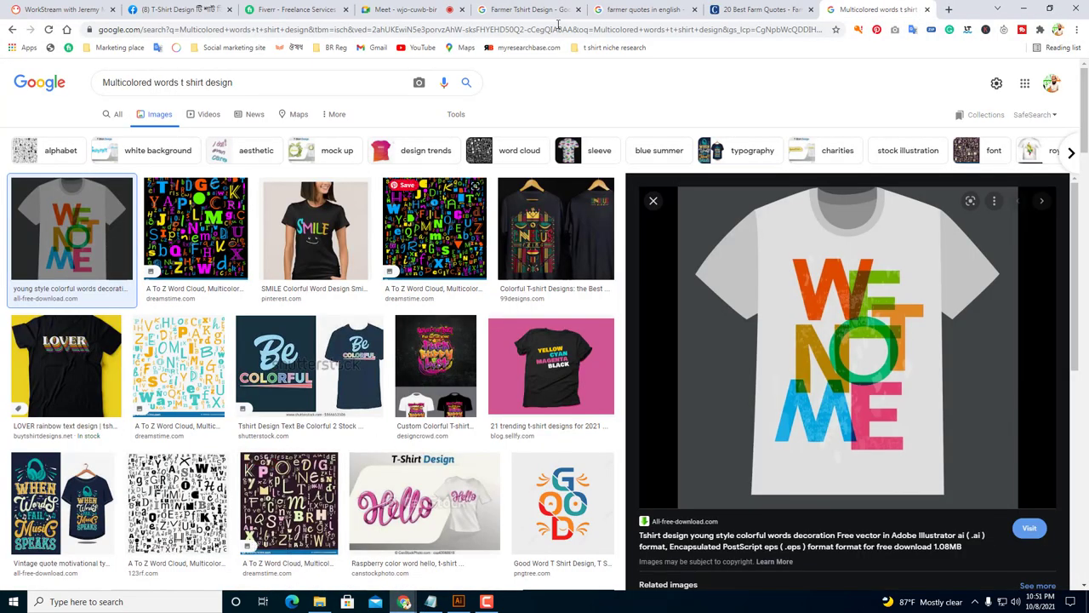
{"action": "left_click", "coordinate": [285, 9]}
{"action": "left_click", "coordinate": [402, 7]}
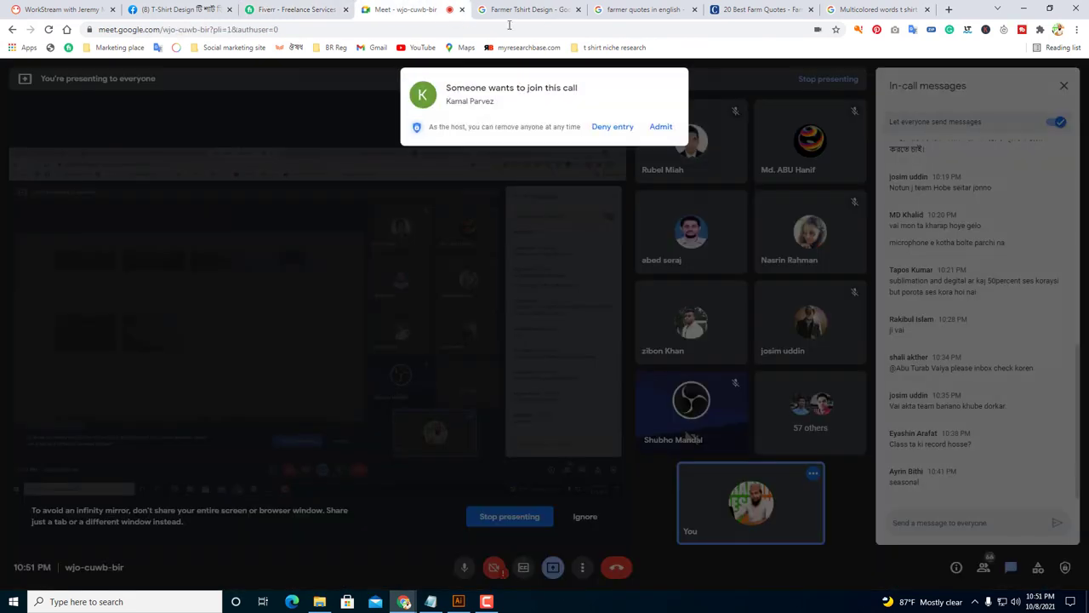
{"action": "left_click", "coordinate": [656, 127]}
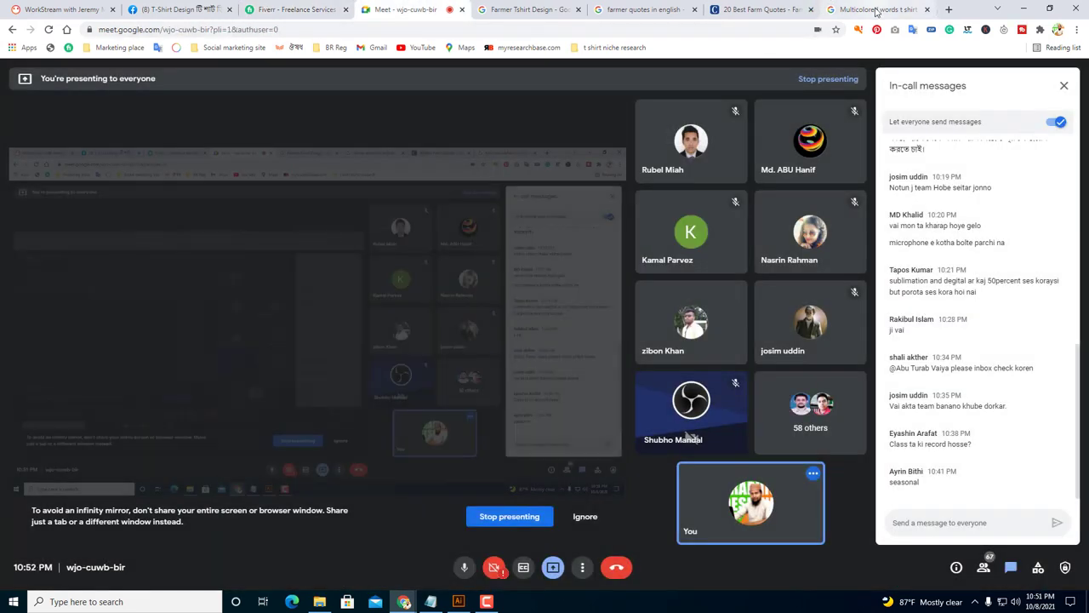
Return to the multicolored words image results and examine the "A To Z Word Cloud" multicolor alphabet design.
{"action": "left_click", "coordinate": [865, 12]}
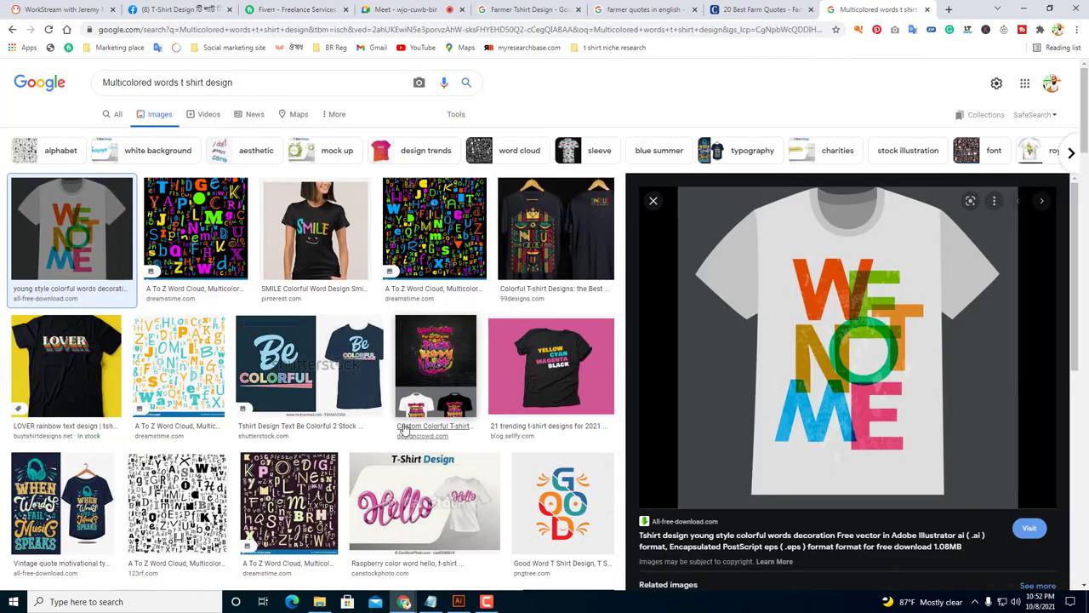
{"action": "scroll", "coordinate": [417, 402], "scroll_direction": "down", "scroll_amount": 1}
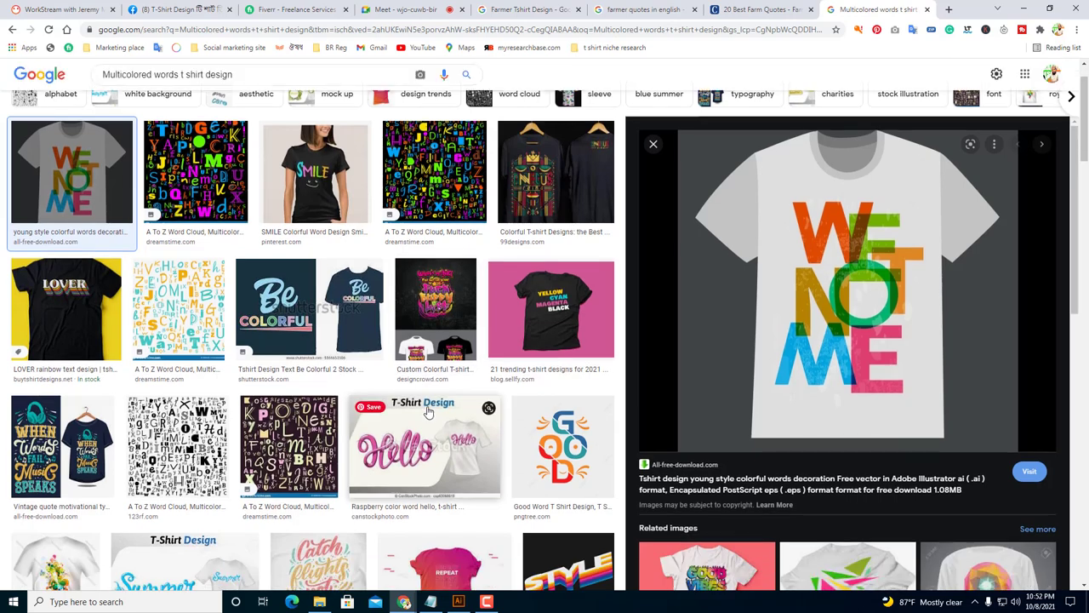
{"action": "left_click", "coordinate": [210, 170]}
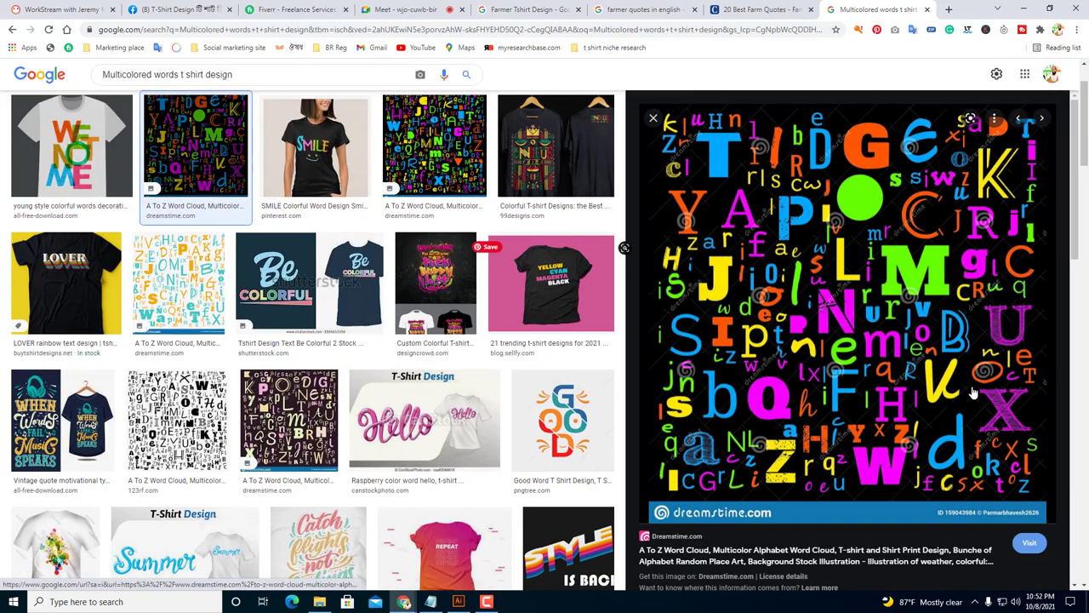
{"action": "scroll", "coordinate": [1027, 365], "scroll_direction": "up", "scroll_amount": 3}
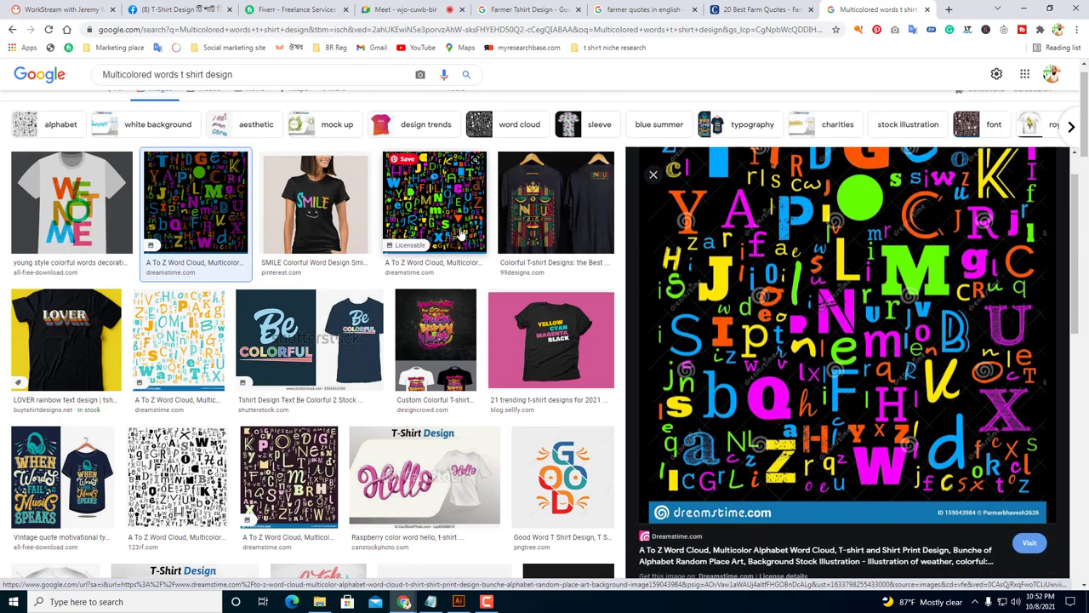
{"action": "scroll", "coordinate": [823, 366], "scroll_direction": "down", "scroll_amount": 1}
{"action": "scroll", "coordinate": [824, 366], "scroll_direction": "down", "scroll_amount": 1}
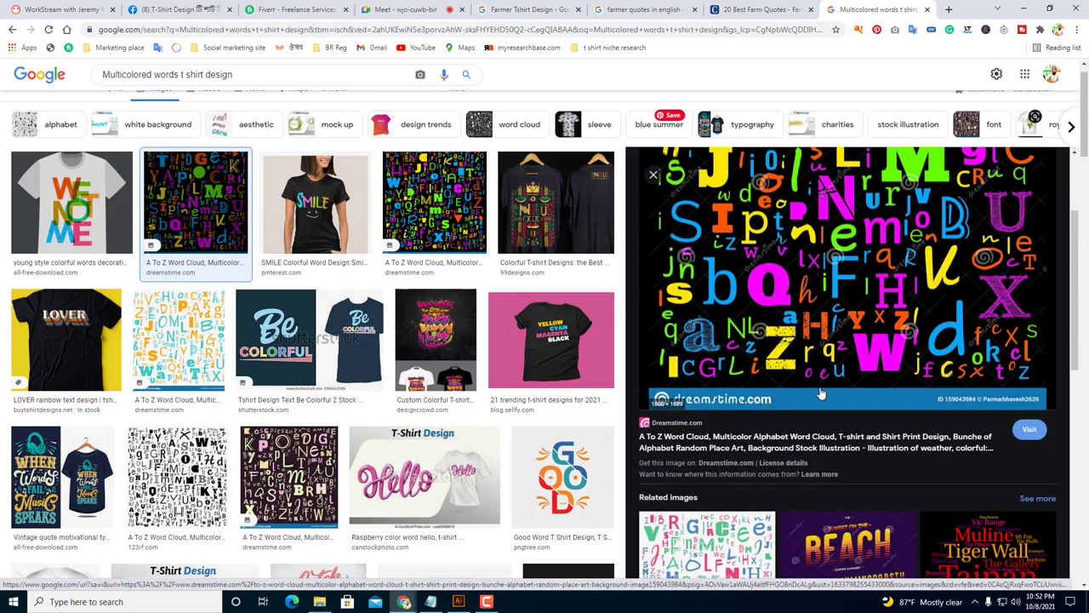
{"action": "scroll", "coordinate": [808, 319], "scroll_direction": "up", "scroll_amount": 2}
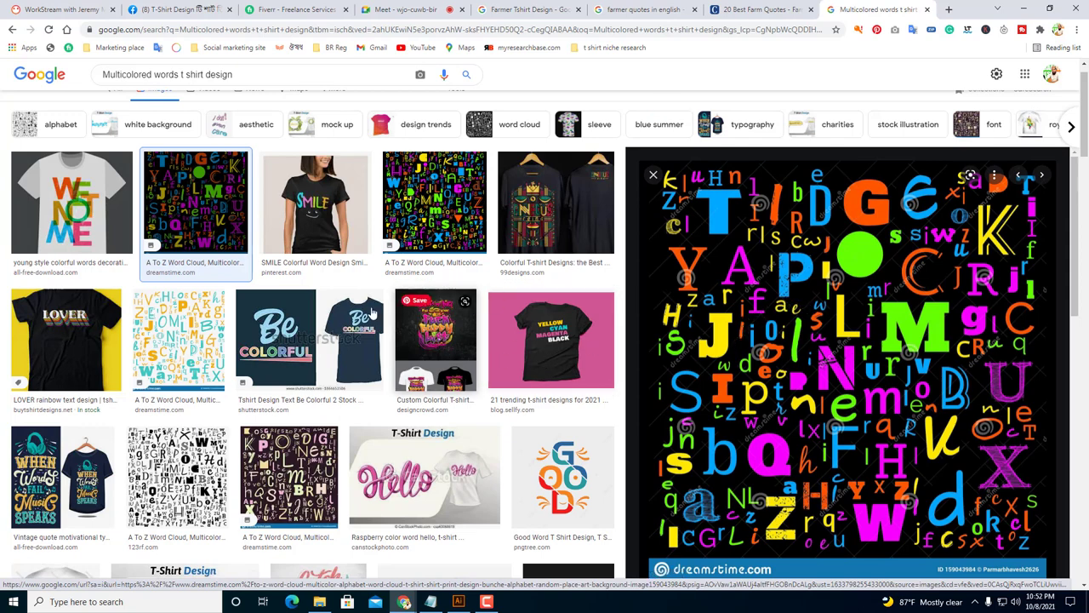
Open dafont.com in a new browser tab and look over the recently added fonts.
{"action": "left_click", "coordinate": [946, 9]}
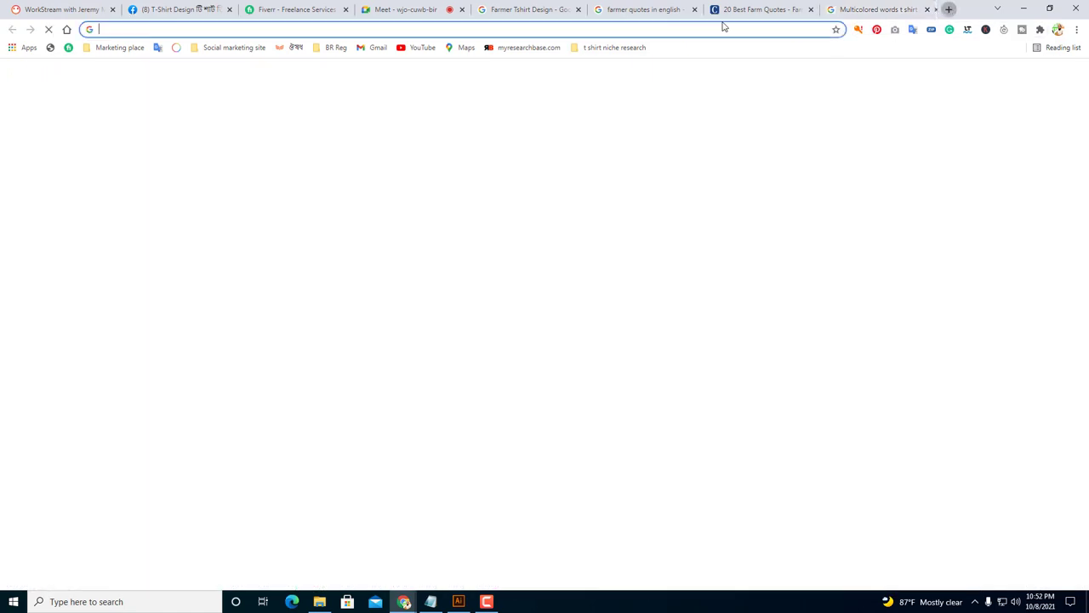
{"action": "left_click", "coordinate": [588, 25]}
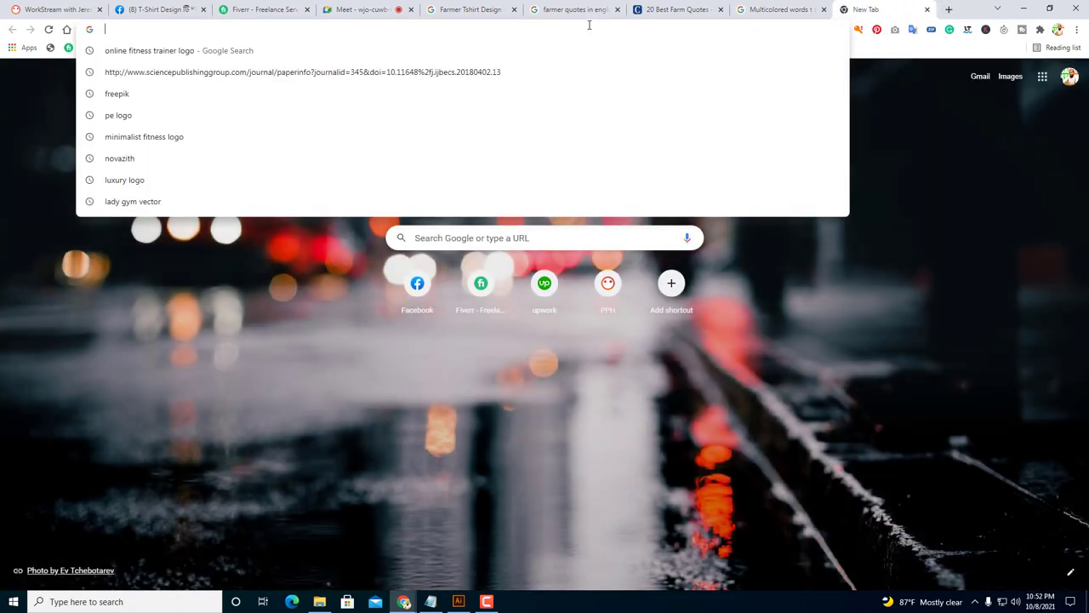
{"action": "type", "text": "da"}
{"action": "key", "text": "Return"}
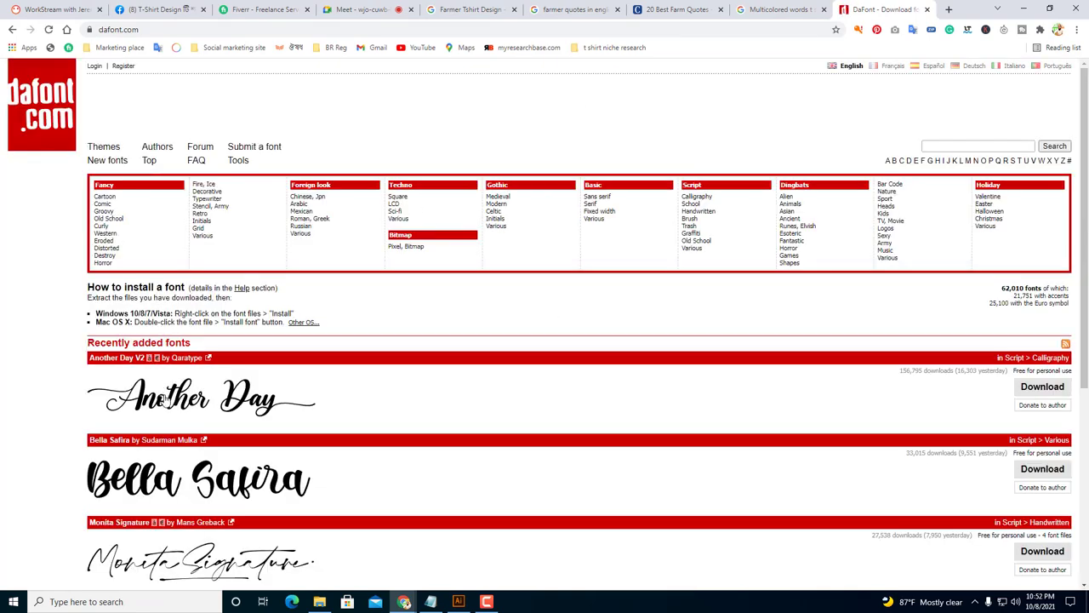
{"action": "scroll", "coordinate": [233, 422], "scroll_direction": "down", "scroll_amount": 2}
{"action": "scroll", "coordinate": [377, 401], "scroll_direction": "up", "scroll_amount": 2}
{"action": "scroll", "coordinate": [372, 406], "scroll_direction": "down", "scroll_amount": 3}
{"action": "scroll", "coordinate": [371, 405], "scroll_direction": "up", "scroll_amount": 3}
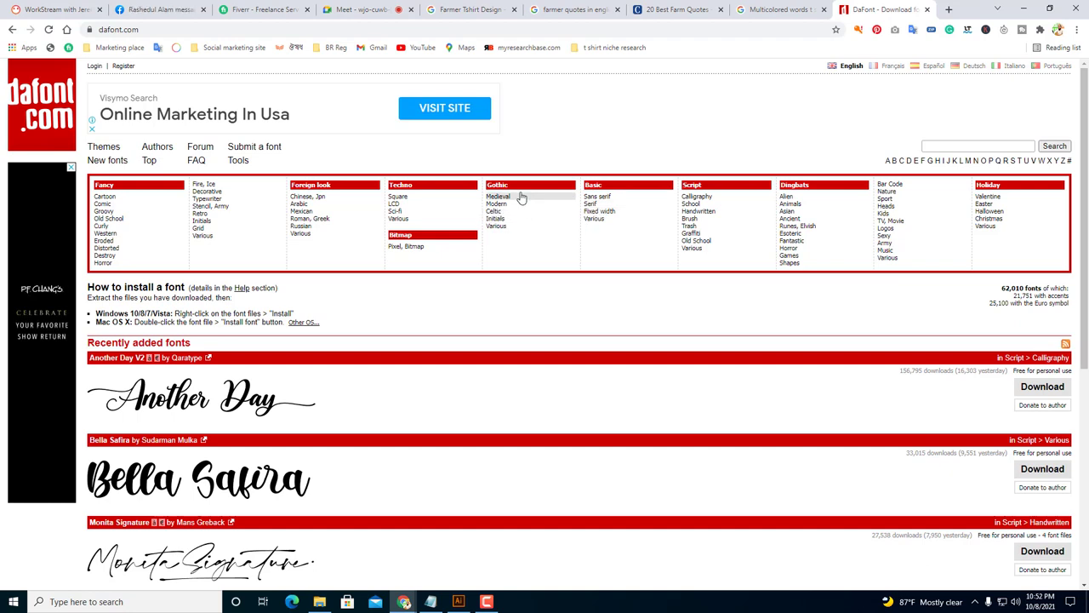
Open the Script > Graffiti font category and examine the fonts on its first two pages.
{"action": "left_click", "coordinate": [695, 236]}
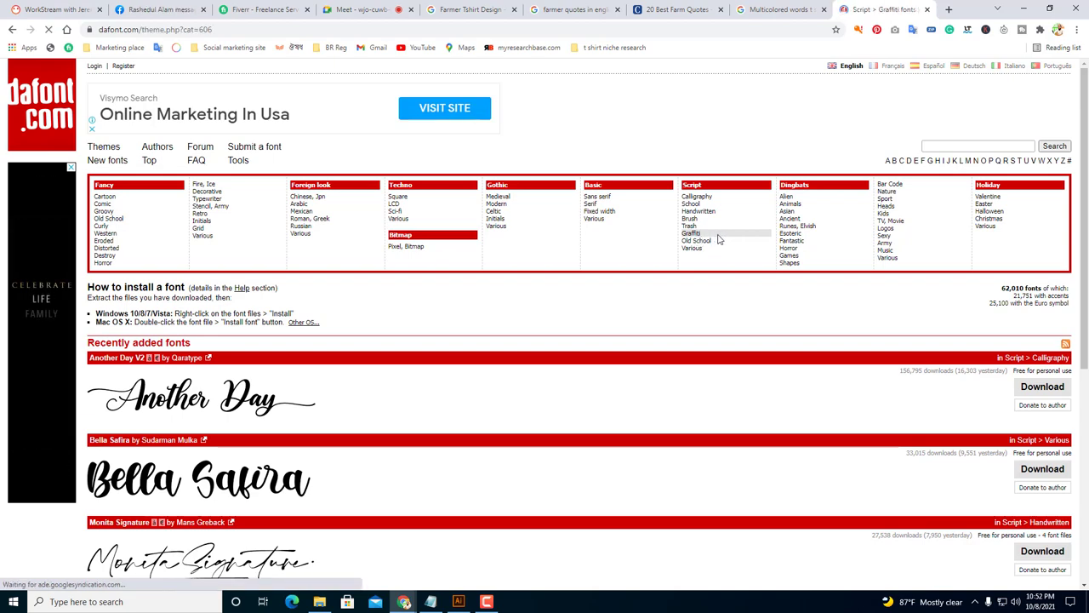
{"action": "scroll", "coordinate": [414, 348], "scroll_direction": "down", "scroll_amount": 3}
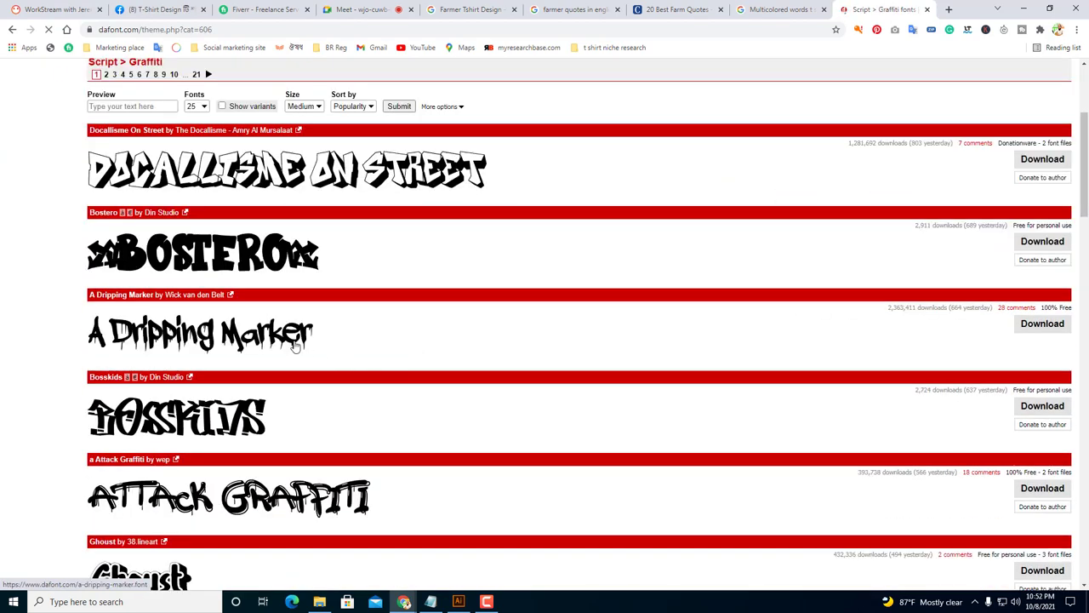
{"action": "scroll", "coordinate": [295, 345], "scroll_direction": "down", "scroll_amount": 5}
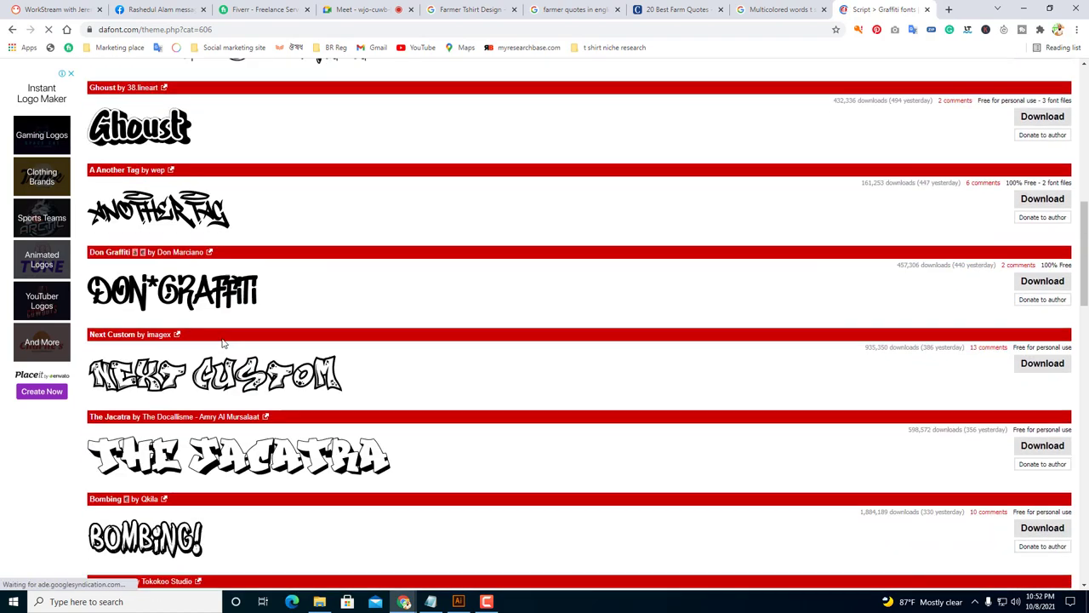
{"action": "scroll", "coordinate": [224, 342], "scroll_direction": "down", "scroll_amount": 8}
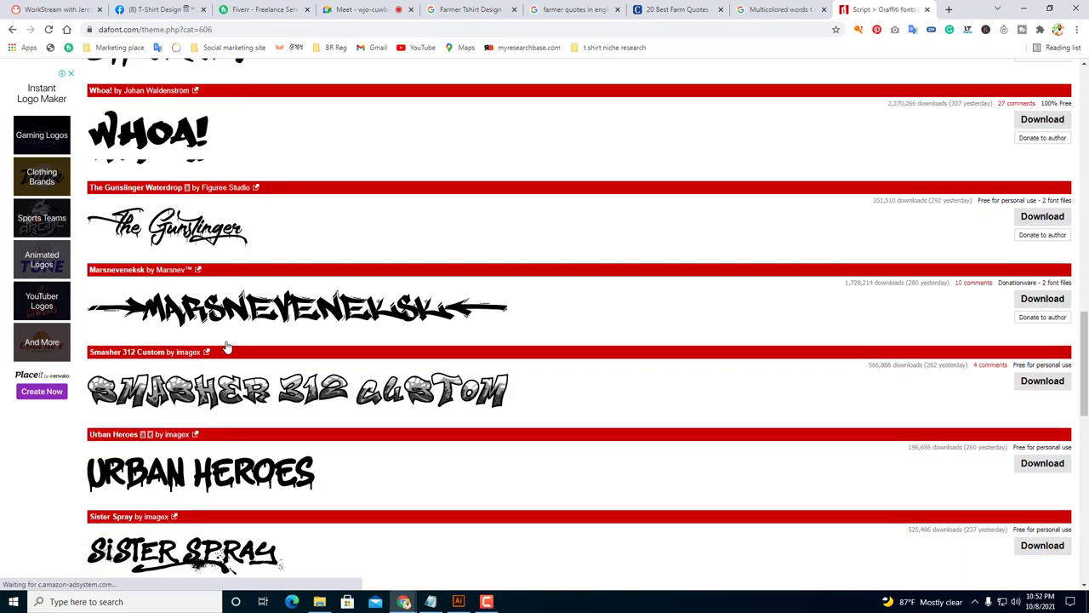
{"action": "scroll", "coordinate": [227, 347], "scroll_direction": "down", "scroll_amount": 5}
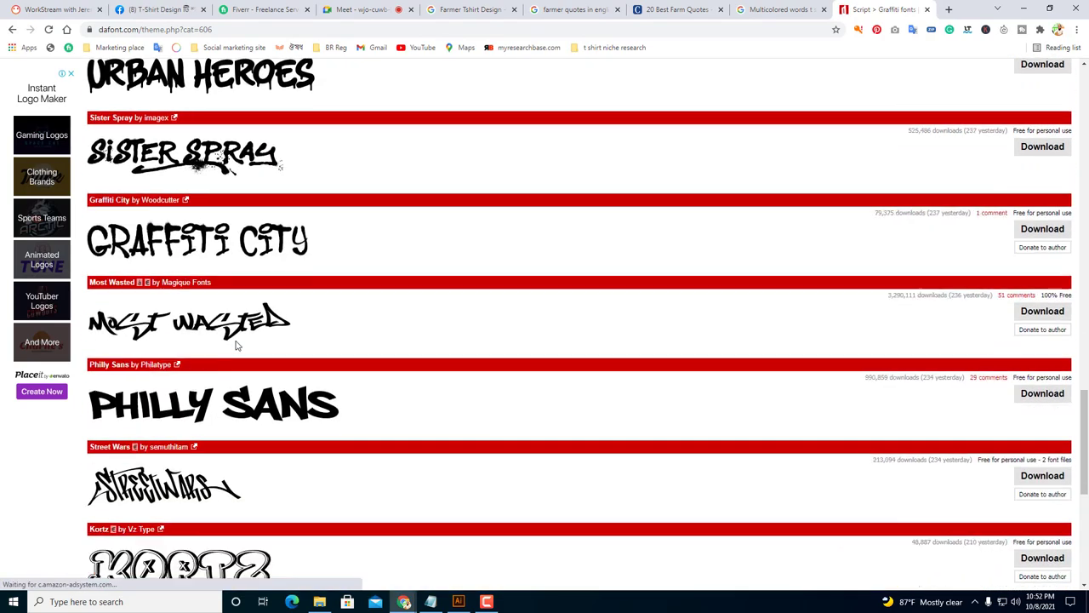
{"action": "scroll", "coordinate": [238, 345], "scroll_direction": "down", "scroll_amount": 5}
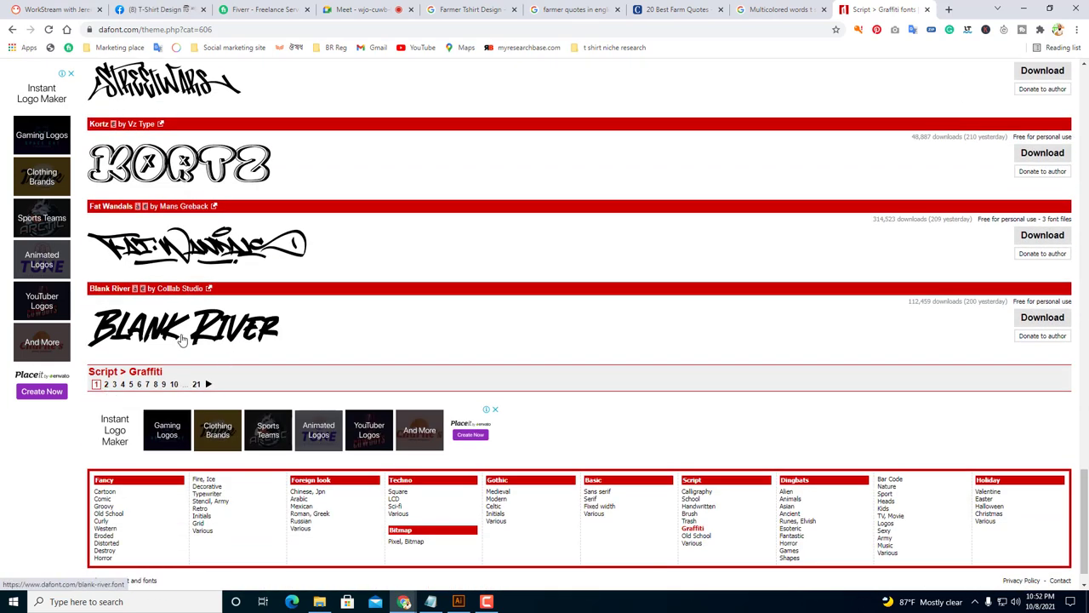
{"action": "key", "text": "Right"}
{"action": "scroll", "coordinate": [187, 341], "scroll_direction": "down", "scroll_amount": 4}
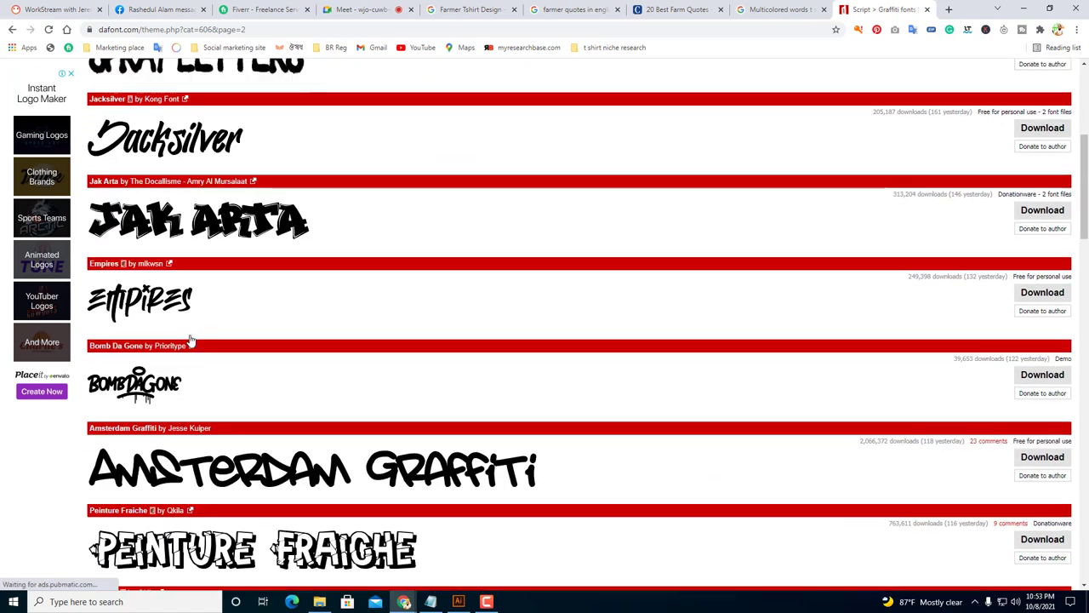
{"action": "scroll", "coordinate": [191, 340], "scroll_direction": "down", "scroll_amount": 8}
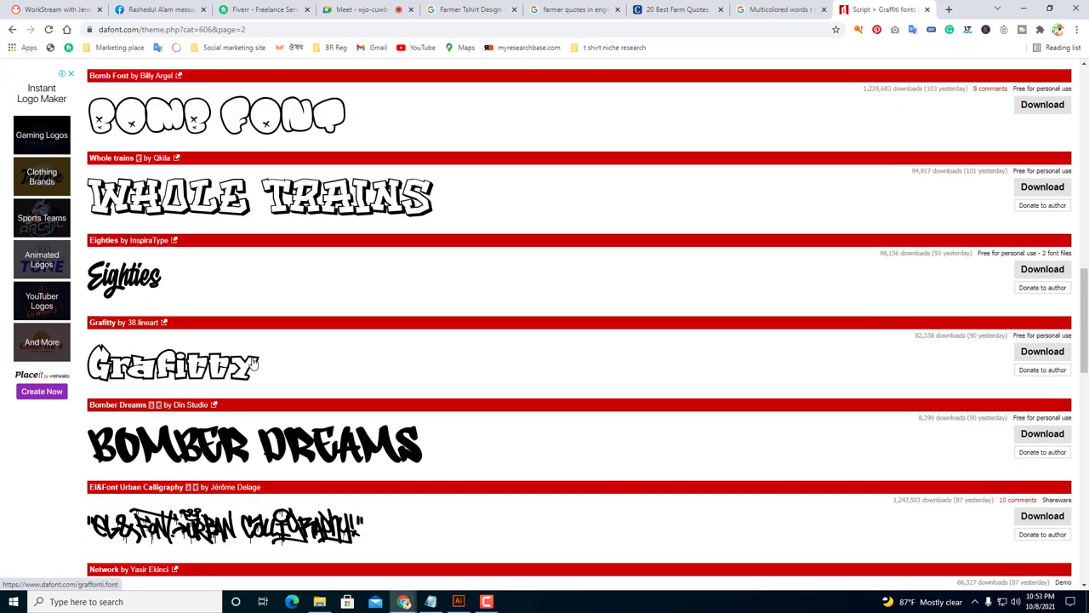
{"action": "scroll", "coordinate": [253, 361], "scroll_direction": "down", "scroll_amount": 7}
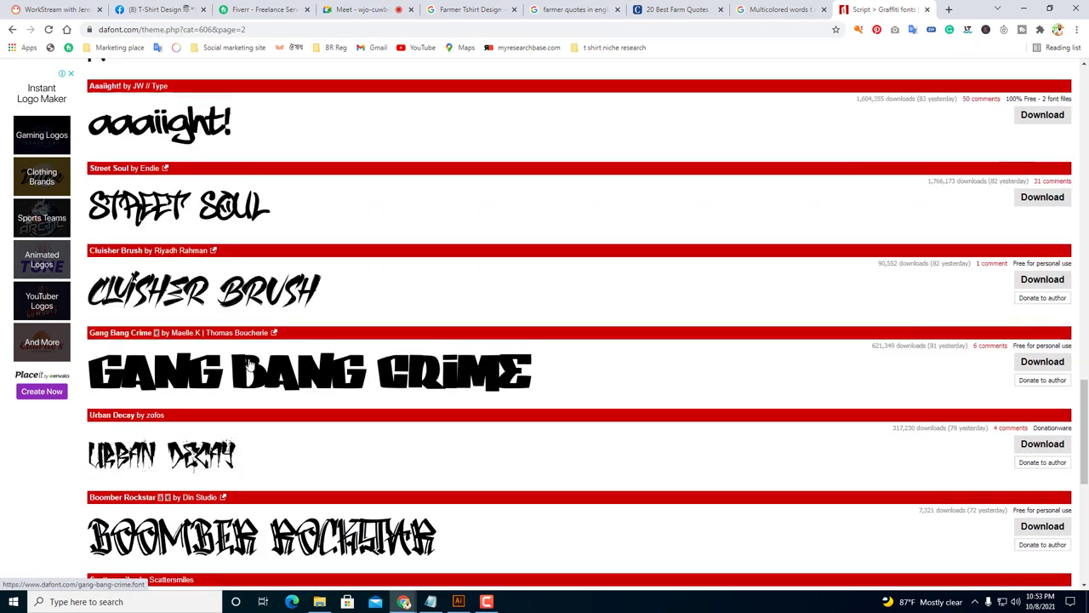
{"action": "scroll", "coordinate": [248, 364], "scroll_direction": "down", "scroll_amount": 5}
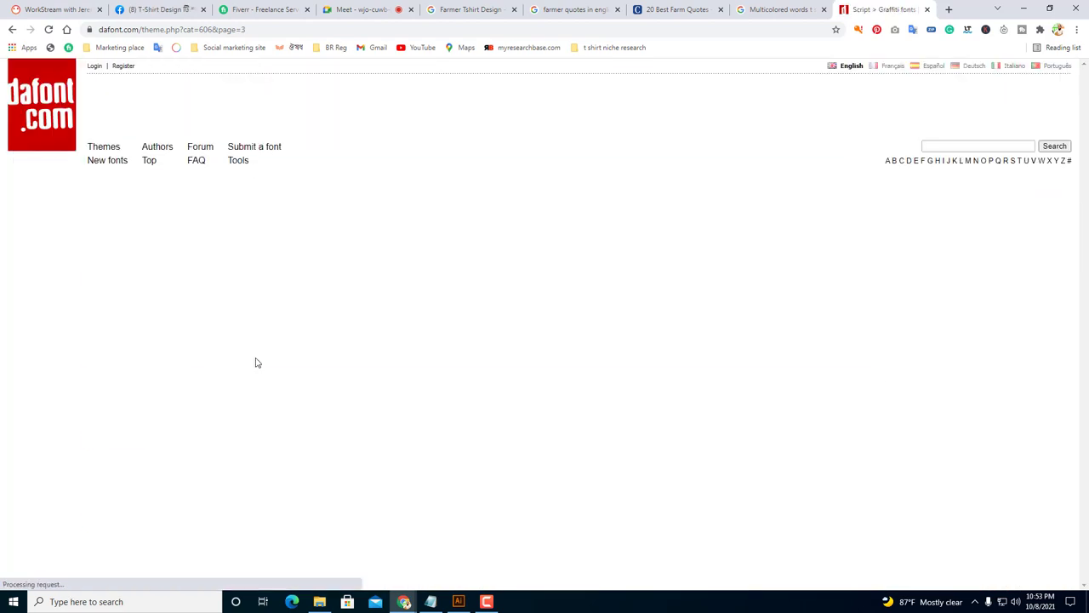
Examine the third page of Graffiti fonts for a bold style suited to the word "farmer".
{"action": "scroll", "coordinate": [256, 361], "scroll_direction": "down", "scroll_amount": 3}
{"action": "scroll", "coordinate": [256, 361], "scroll_direction": "down", "scroll_amount": 3}
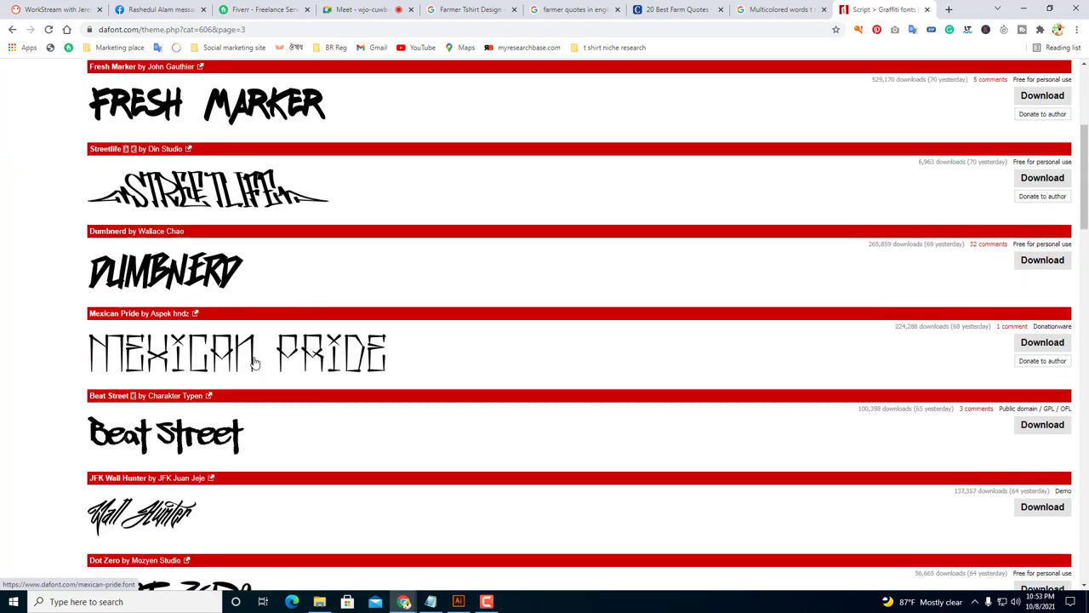
{"action": "scroll", "coordinate": [255, 364], "scroll_direction": "down", "scroll_amount": 2}
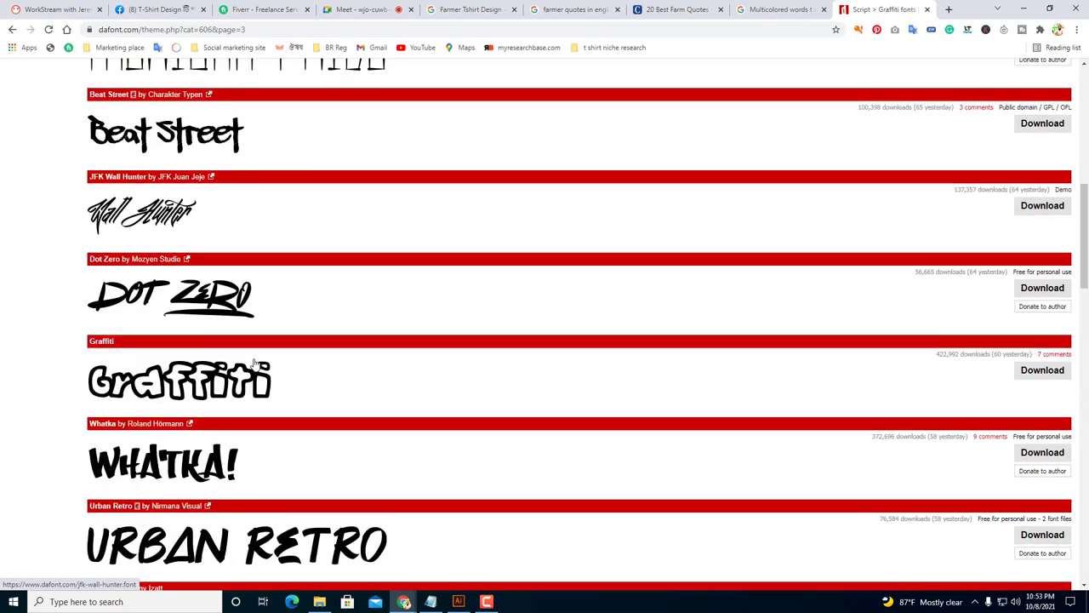
{"action": "scroll", "coordinate": [254, 365], "scroll_direction": "up", "scroll_amount": 2}
{"action": "scroll", "coordinate": [199, 295], "scroll_direction": "down", "scroll_amount": 3}
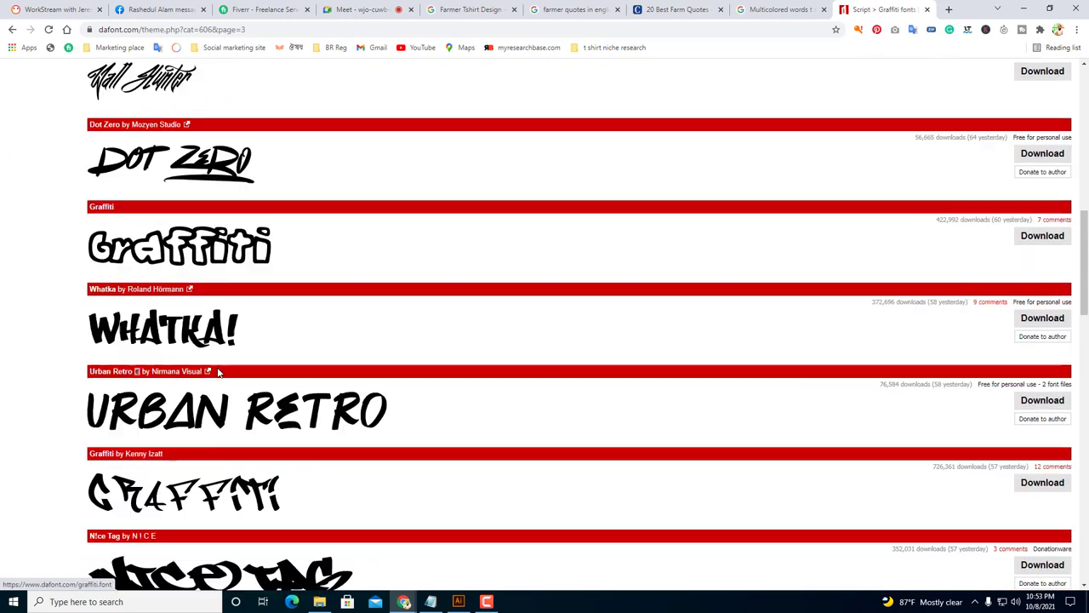
{"action": "scroll", "coordinate": [221, 340], "scroll_direction": "down", "scroll_amount": 2}
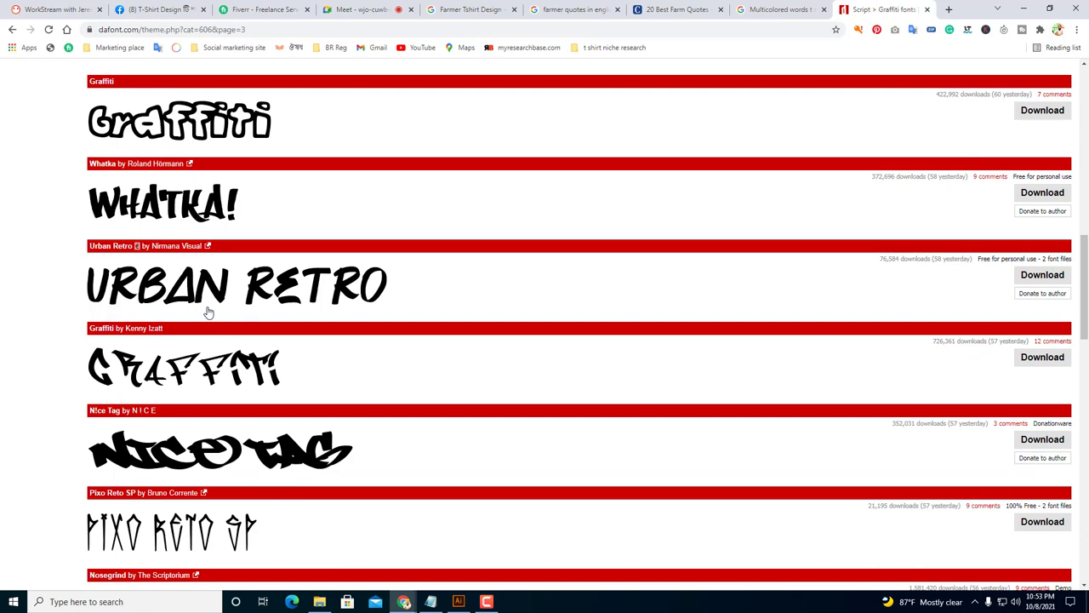
{"action": "scroll", "coordinate": [209, 314], "scroll_direction": "down", "scroll_amount": 8}
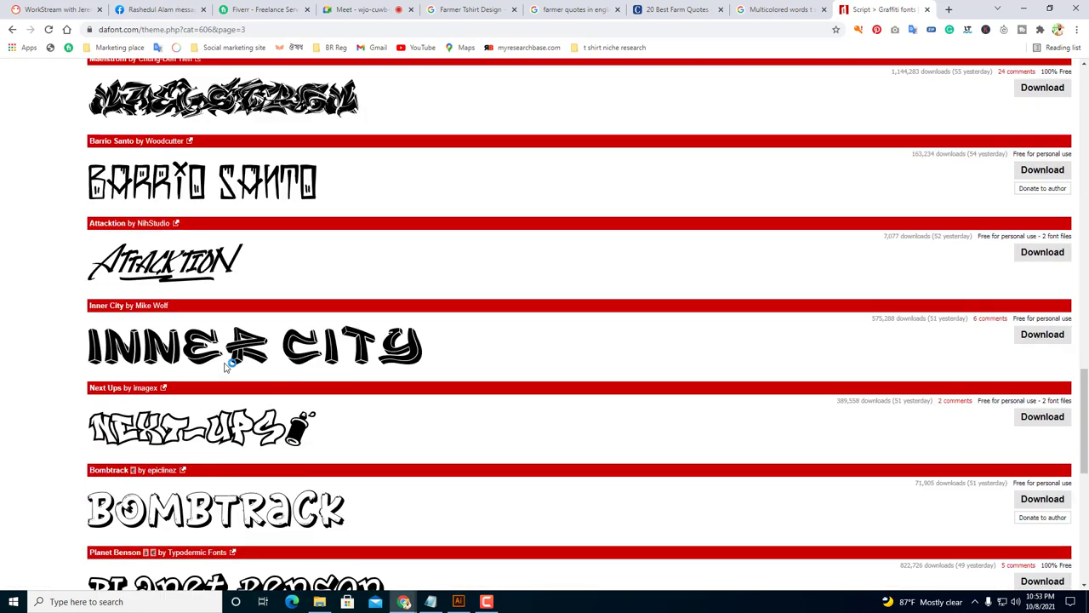
{"action": "scroll", "coordinate": [226, 366], "scroll_direction": "down", "scroll_amount": 2}
{"action": "scroll", "coordinate": [202, 366], "scroll_direction": "down", "scroll_amount": 1}
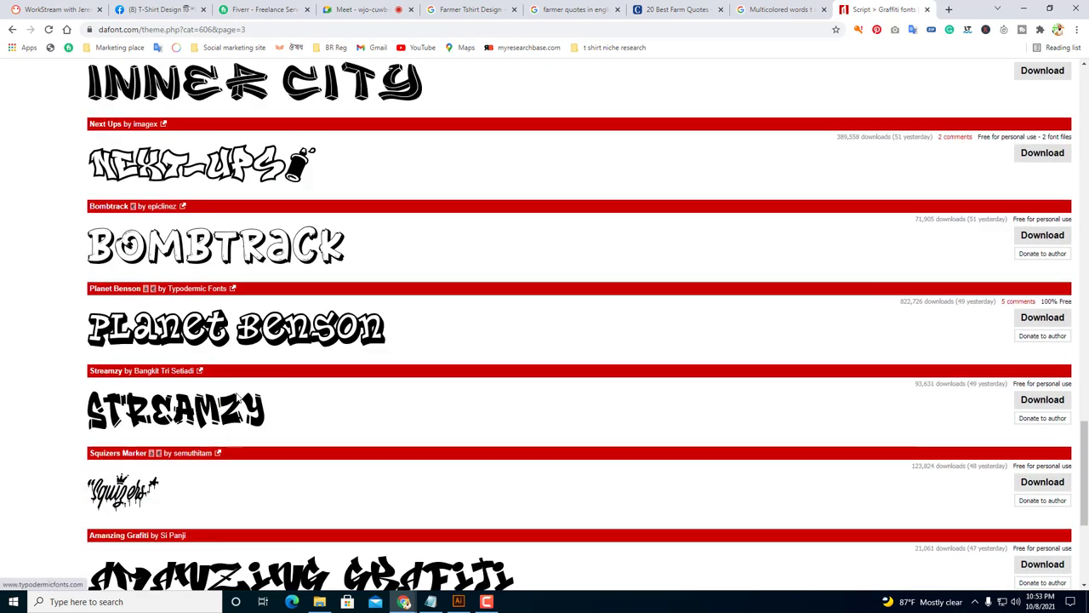
{"action": "scroll", "coordinate": [226, 394], "scroll_direction": "down", "scroll_amount": 1}
{"action": "scroll", "coordinate": [171, 340], "scroll_direction": "up", "scroll_amount": 1}
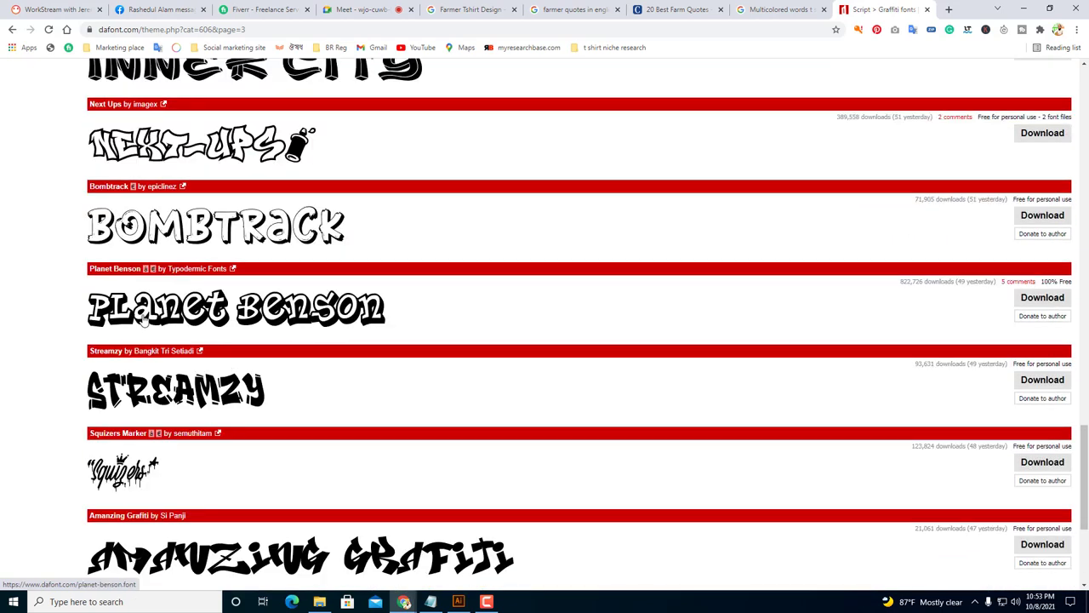
Download the Planet Benson font and install it from the planet_benson.zip archive, closing the preview and archive windows.
{"action": "left_click", "coordinate": [709, 339]}
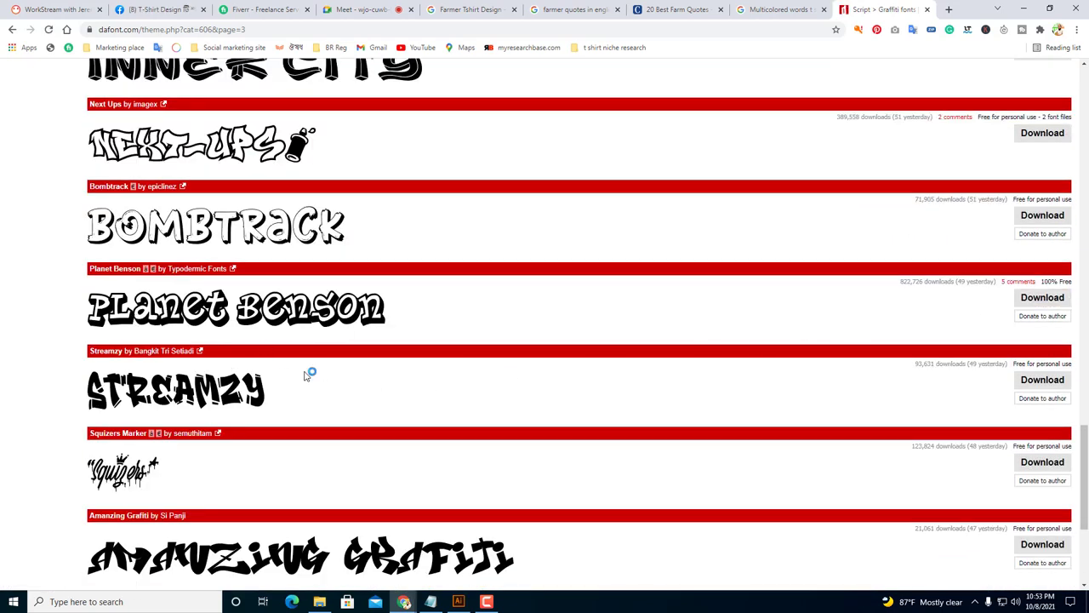
{"action": "left_click", "coordinate": [760, 495]}
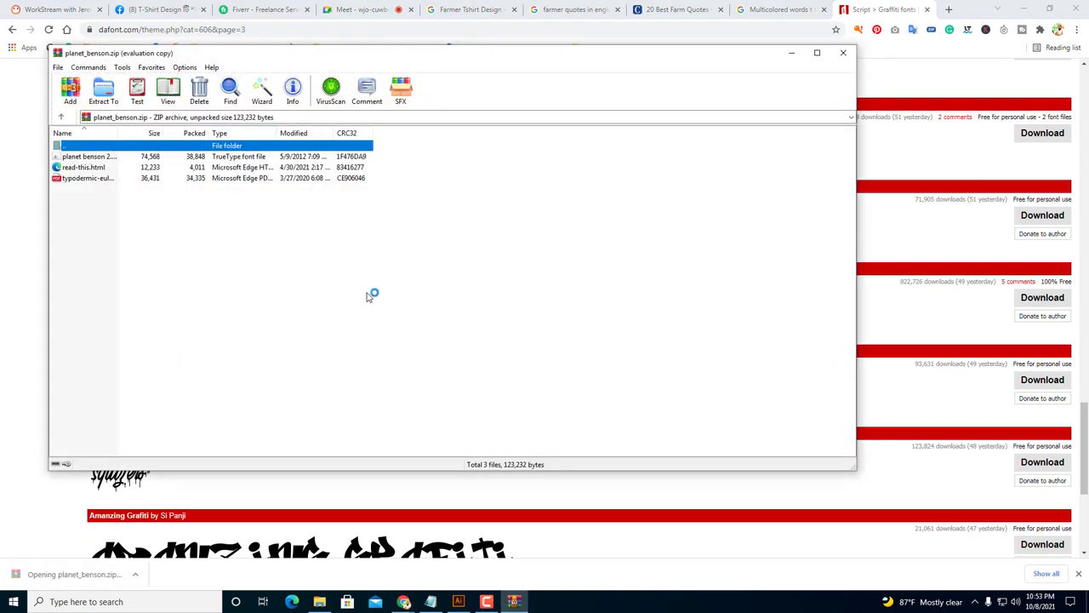
{"action": "double_click", "coordinate": [93, 157]}
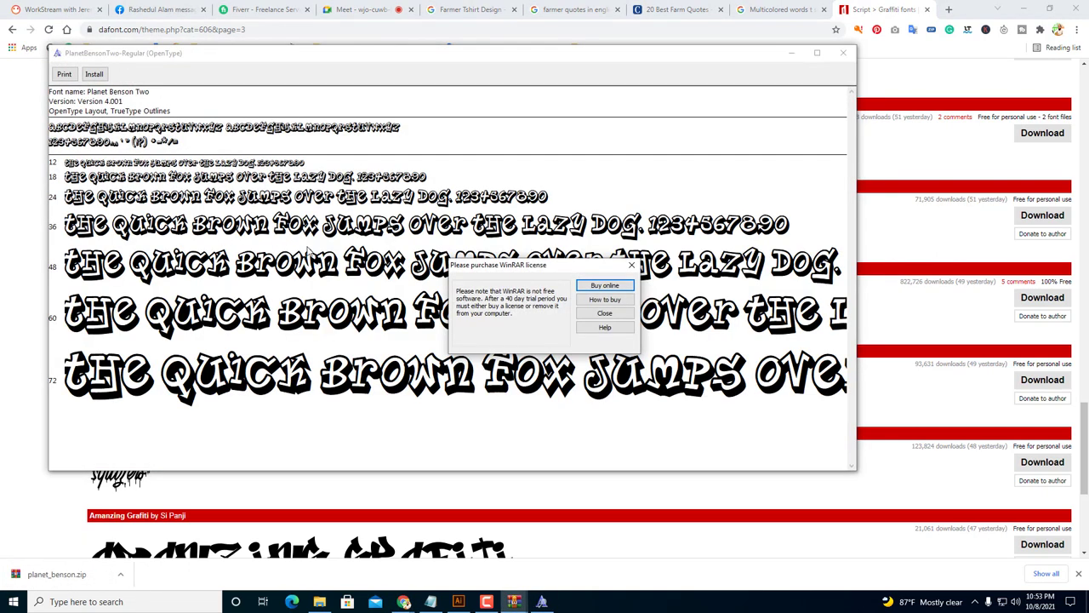
{"action": "left_click", "coordinate": [604, 312]}
{"action": "left_click", "coordinate": [93, 74]}
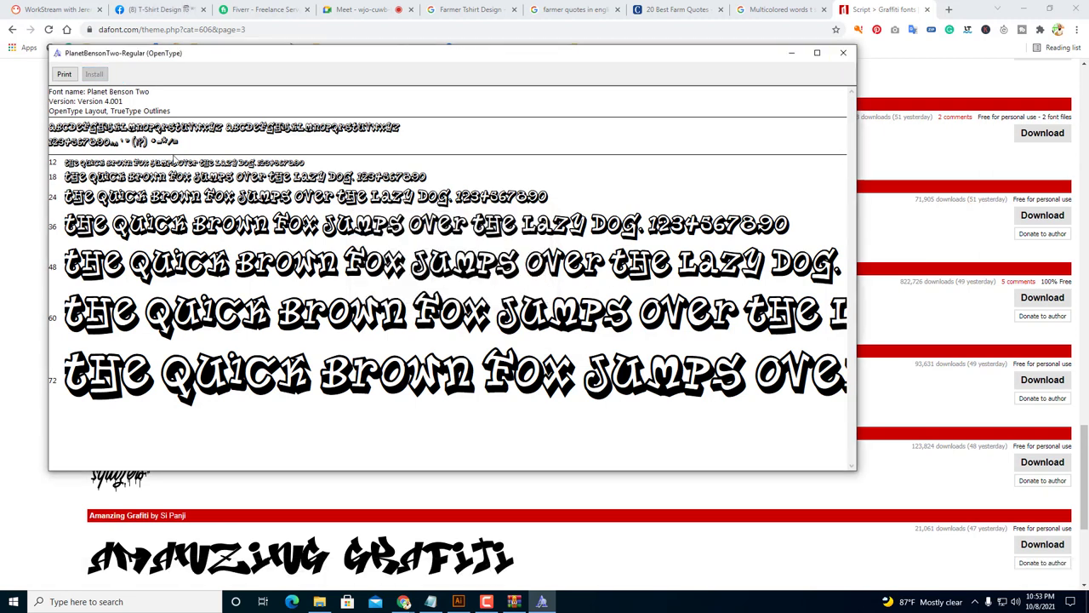
{"action": "left_click", "coordinate": [844, 52]}
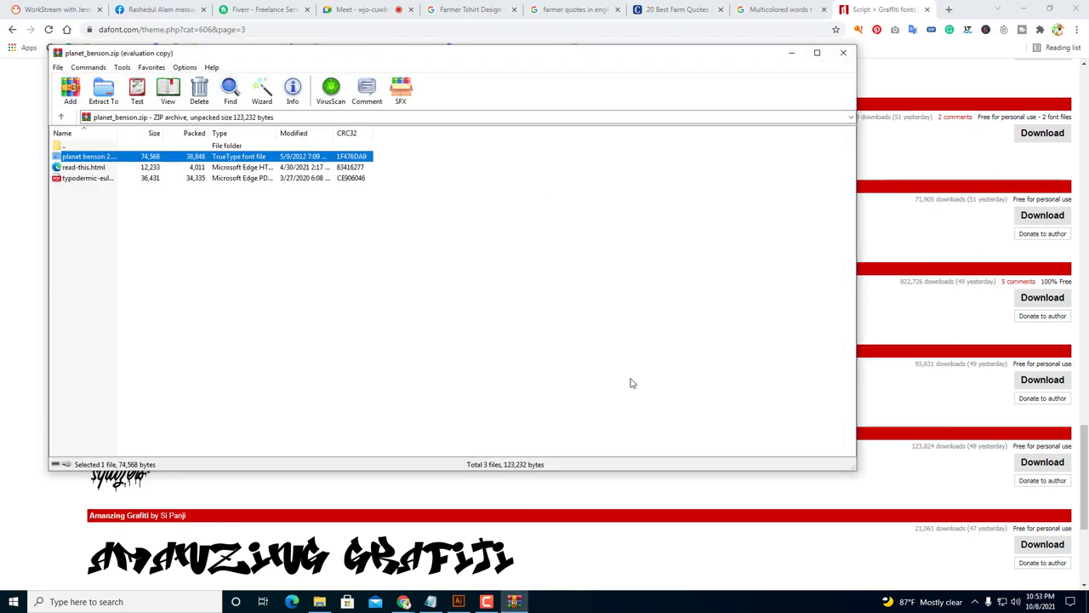
{"action": "left_click", "coordinate": [845, 54]}
Switch to Illustrator and set the font of the "farmer" text to PlanetBensonTwo-Regular.
{"action": "left_click", "coordinate": [460, 601]}
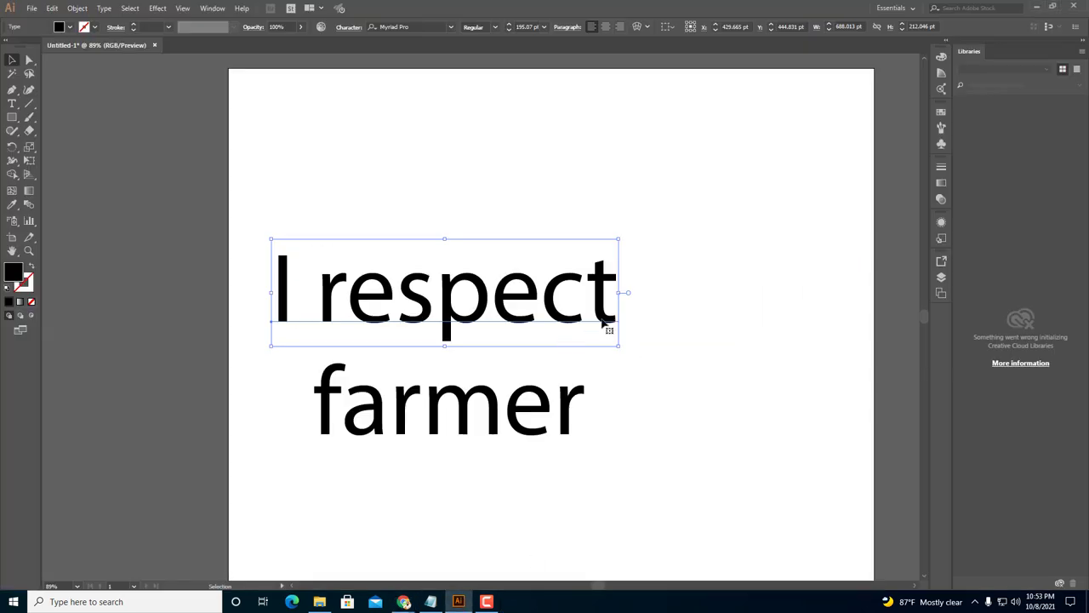
{"action": "left_click", "coordinate": [439, 412]}
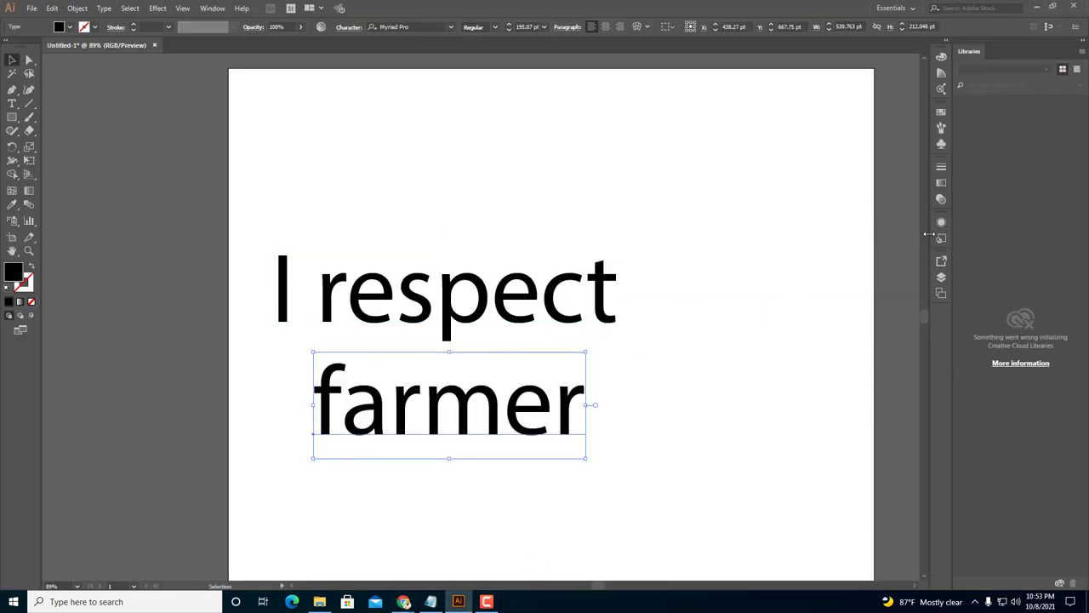
{"action": "key", "text": "ctrl+t"}
{"action": "left_click", "coordinate": [479, 113]}
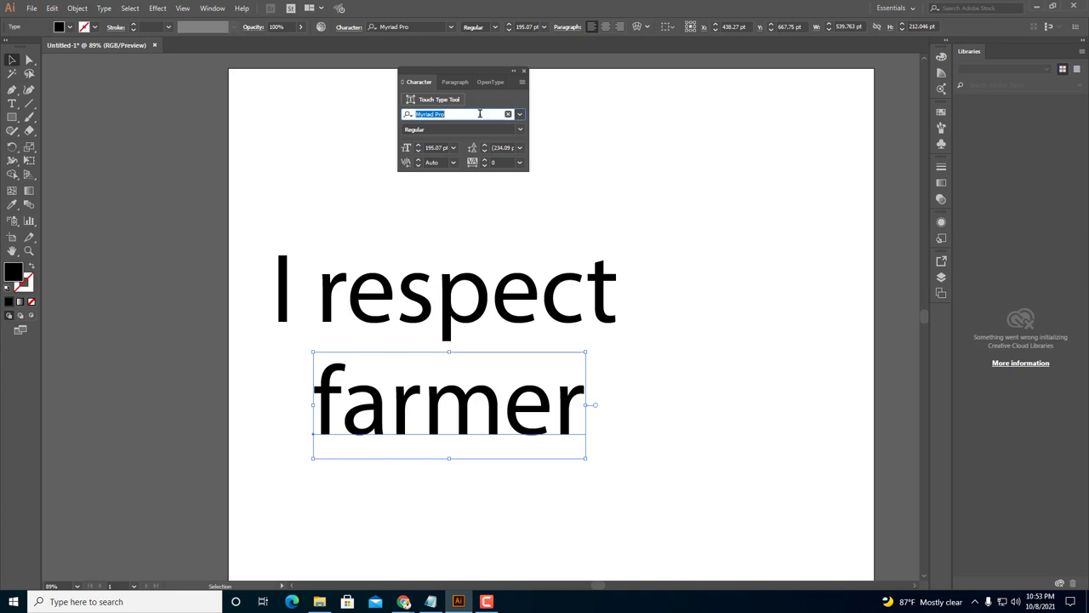
{"action": "type", "text": "p"}
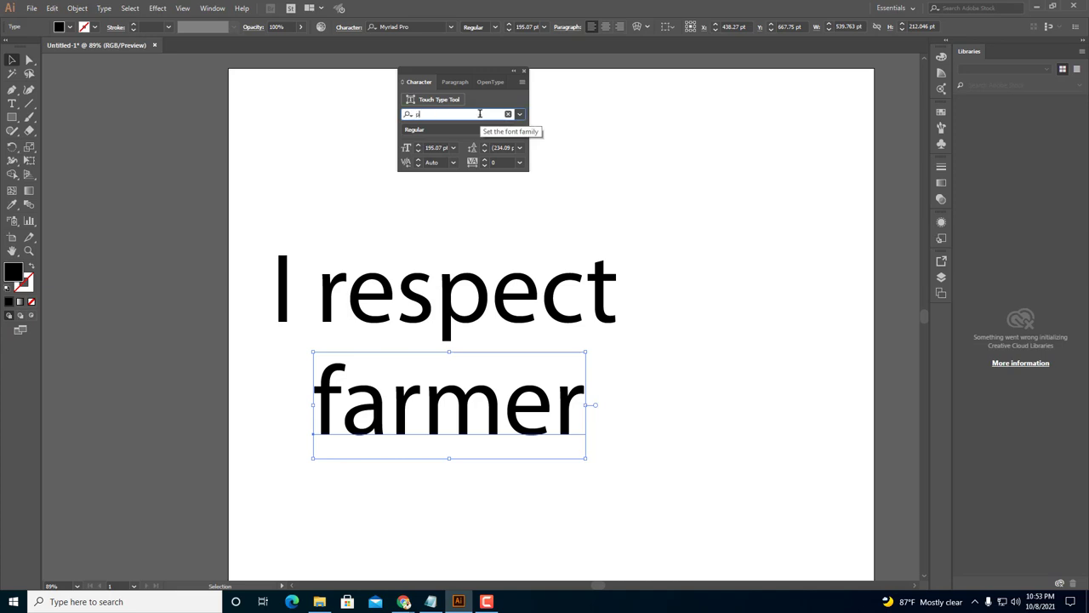
{"action": "type", "text": "la"}
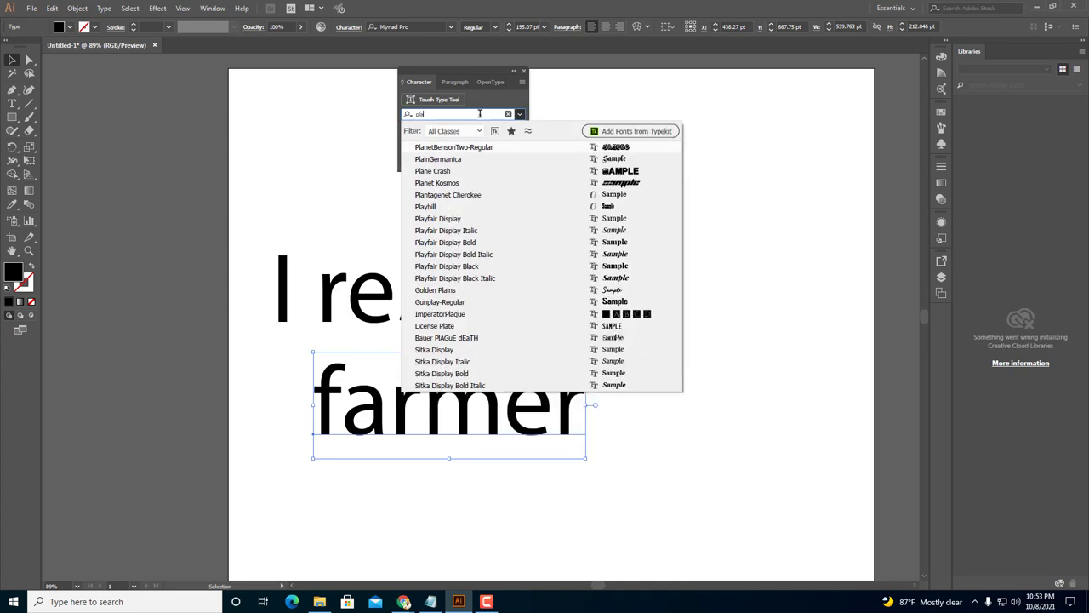
{"action": "type", "text": "net"}
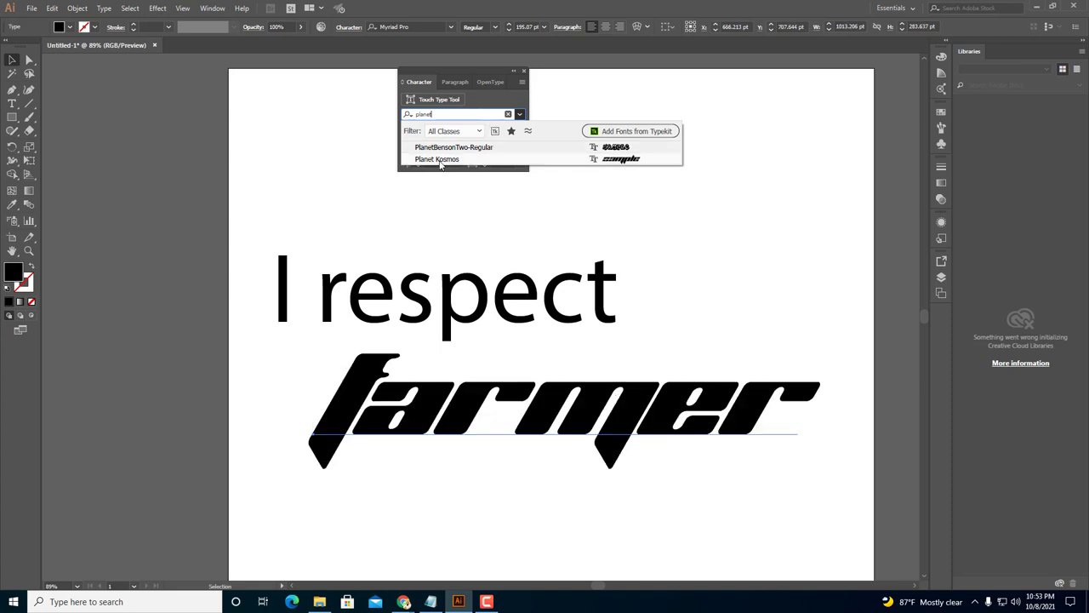
{"action": "left_click", "coordinate": [442, 147]}
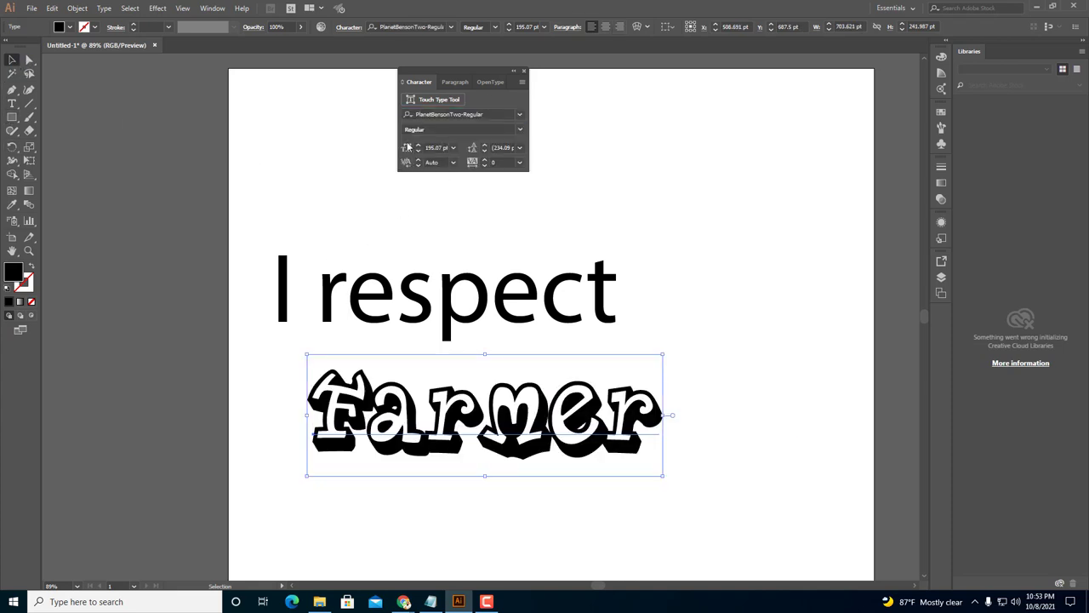
Show the full set of Character options and move them clear of the text design.
{"action": "left_click", "coordinate": [521, 81]}
{"action": "left_click", "coordinate": [555, 83]}
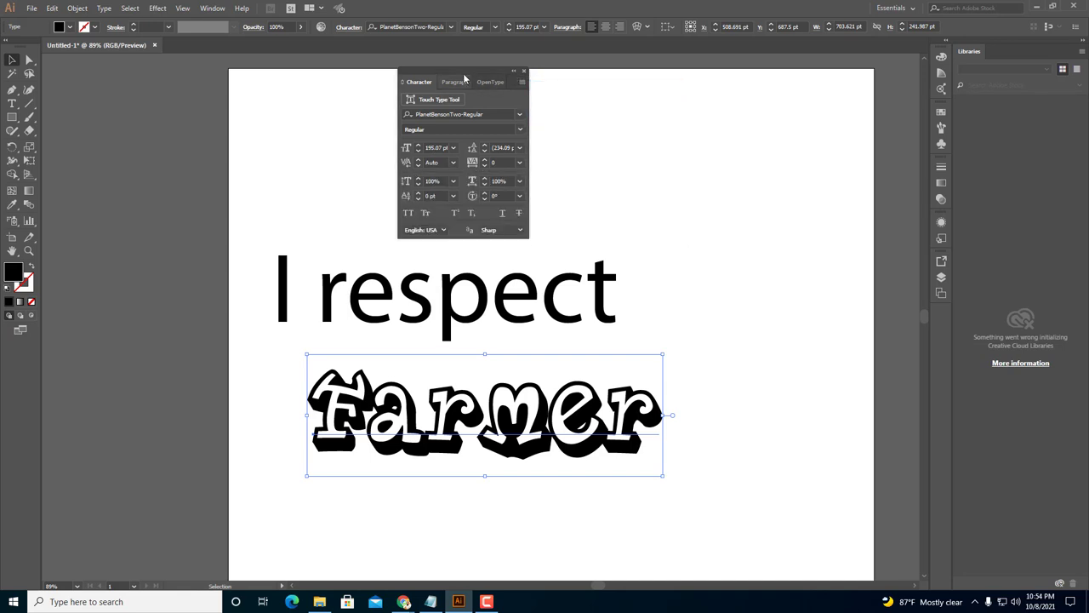
{"action": "left_click_drag", "start_coordinate": [478, 75], "coordinate": [882, 70]}
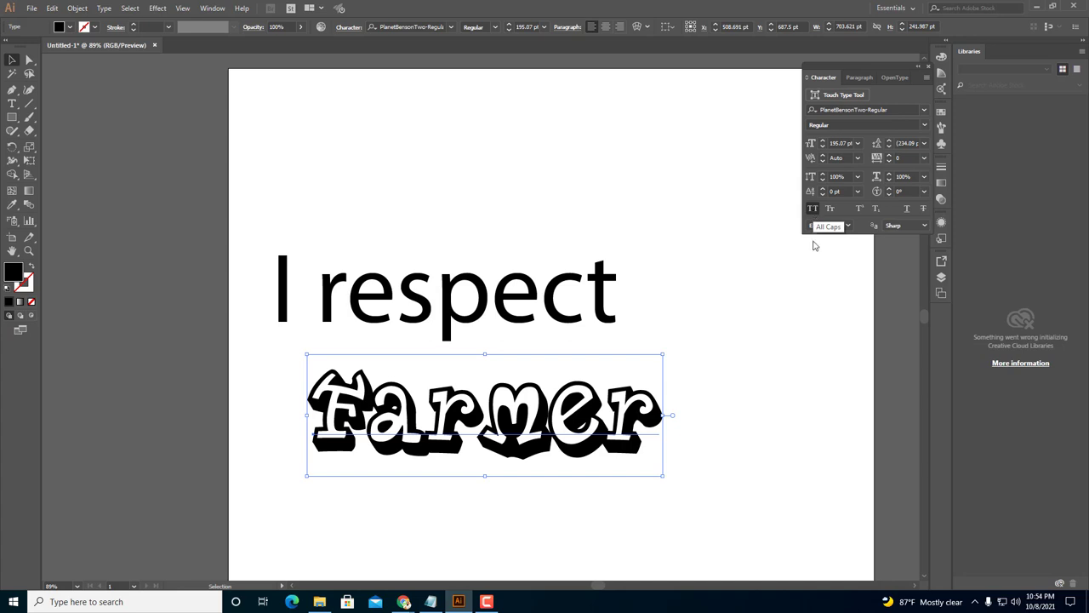
{"action": "left_click", "coordinate": [808, 285]}
{"action": "left_click", "coordinate": [510, 417]}
{"action": "scroll", "coordinate": [579, 502], "scroll_direction": "down", "scroll_amount": 1}
{"action": "left_click_drag", "start_coordinate": [470, 428], "coordinate": [483, 450]}
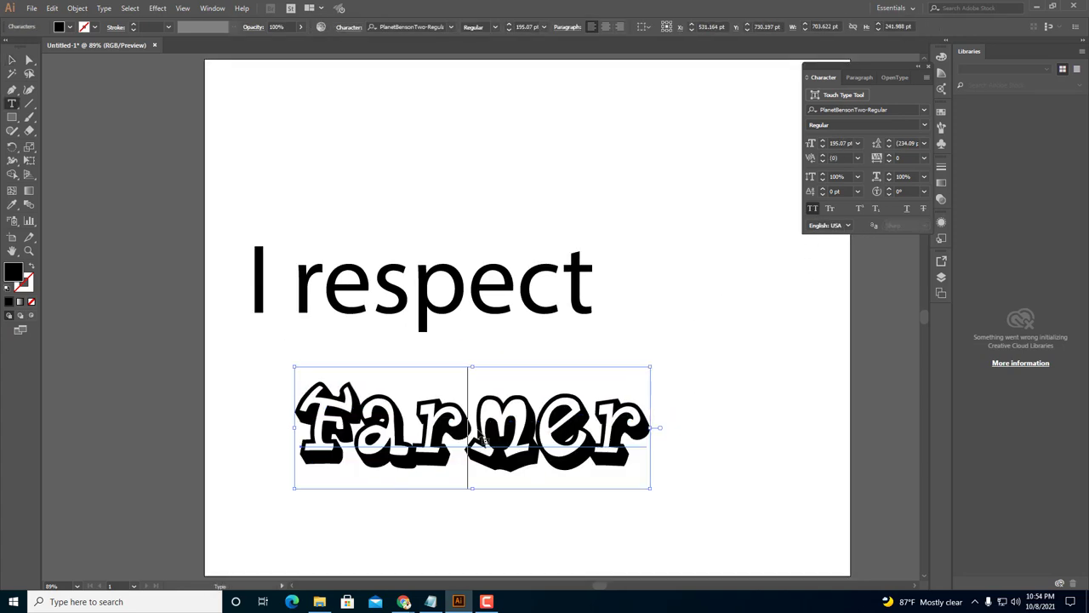
{"action": "double_click", "coordinate": [426, 428]}
{"action": "double_click", "coordinate": [426, 428]}
{"action": "left_click_drag", "start_coordinate": [426, 428], "coordinate": [453, 430]}
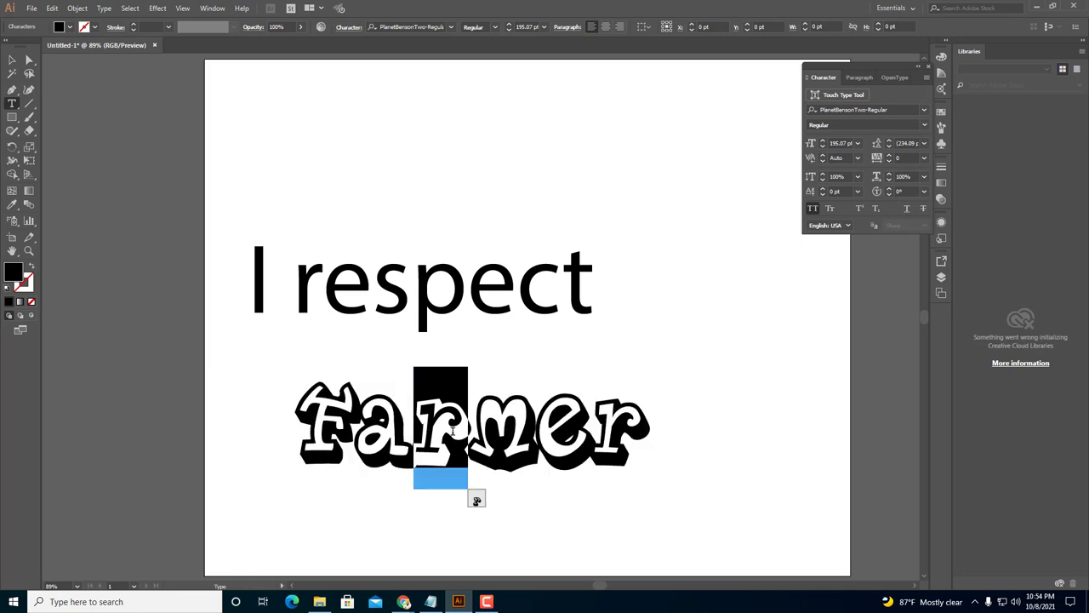
{"action": "left_click", "coordinate": [458, 433]}
{"action": "key", "text": "shift+Left"}
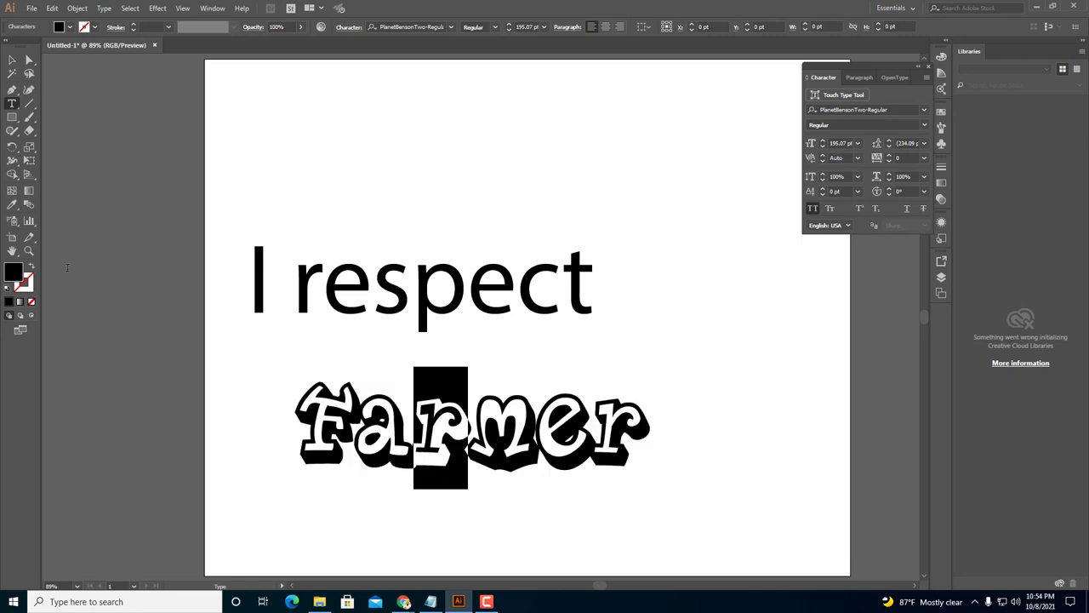
{"action": "key", "text": "Escape"}
Move "I respect" higher on the artboard and place "farmer" just beneath it with their left edges roughly aligned.
{"action": "left_click_drag", "start_coordinate": [462, 375], "coordinate": [381, 412]}
{"action": "left_click_drag", "start_coordinate": [442, 264], "coordinate": [464, 227]}
{"action": "left_click_drag", "start_coordinate": [510, 459], "coordinate": [567, 366]}
Copy the "farmer" text formatting onto the "I respect" line with the Eyedropper.
{"action": "left_click", "coordinate": [365, 251]}
{"action": "key", "text": "i"}
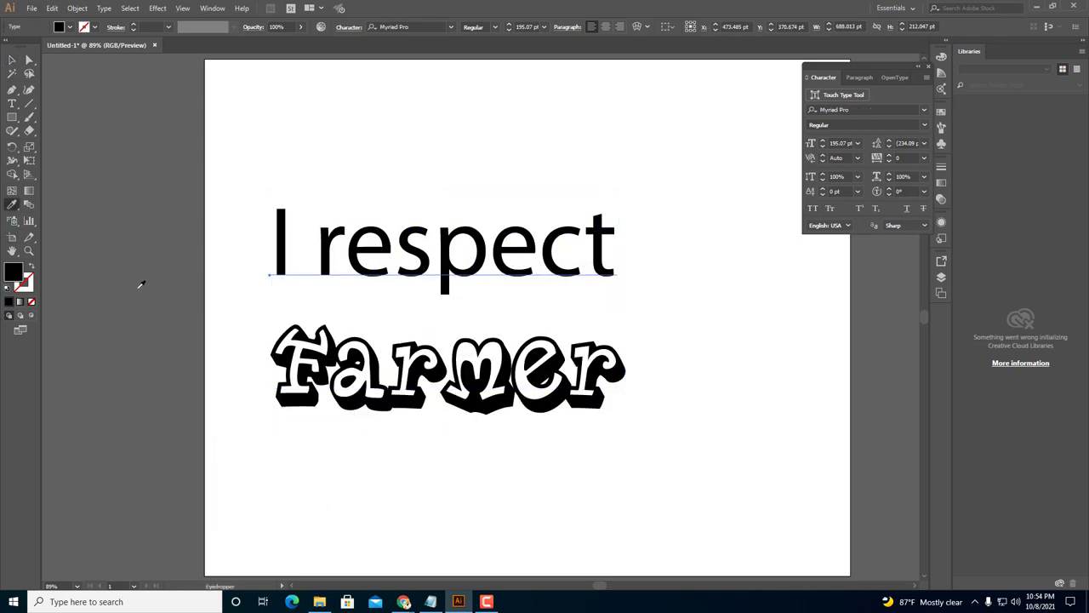
{"action": "left_click", "coordinate": [437, 384]}
{"action": "left_click", "coordinate": [13, 60]}
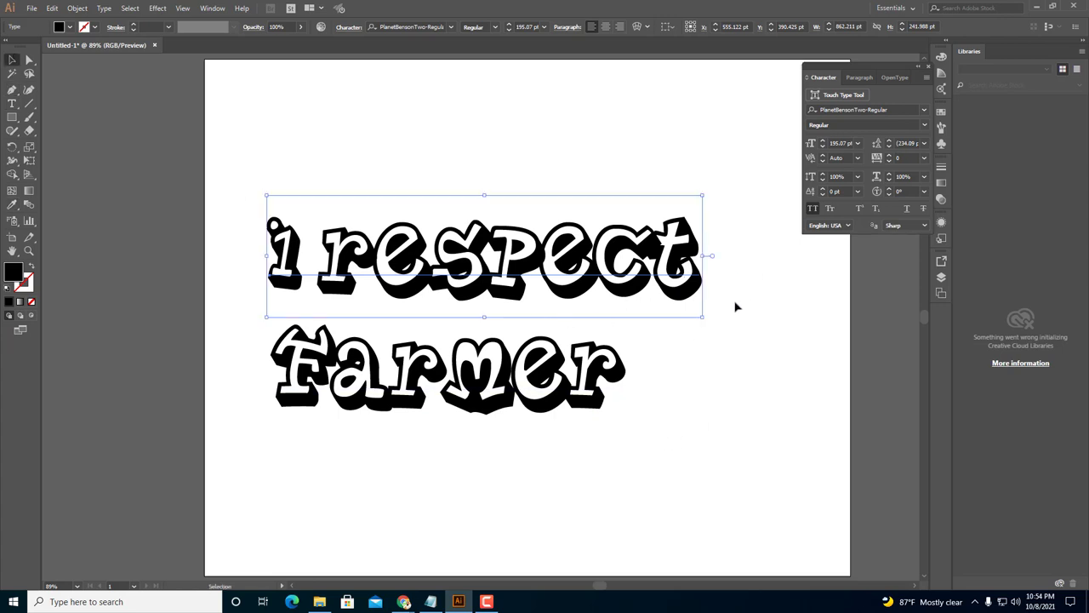
{"action": "key", "text": "ctrl+x"}
{"action": "key", "text": "ctrl+v"}
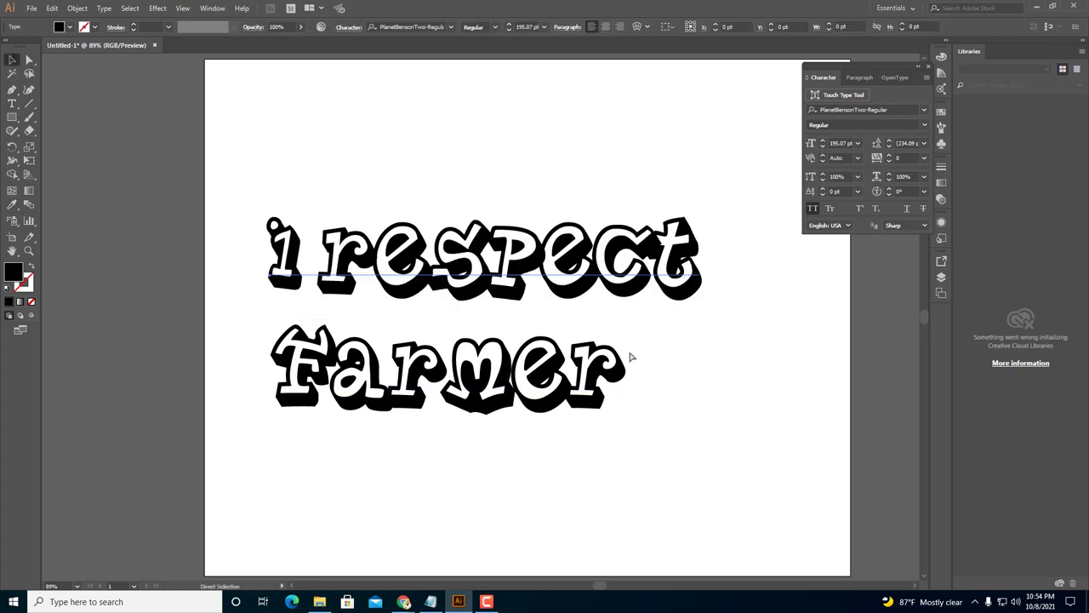
Set the font of "I respect" to AWAKENNING Personal Use and place the line directly above "farmer", roughly centred.
{"action": "left_click", "coordinate": [926, 110]}
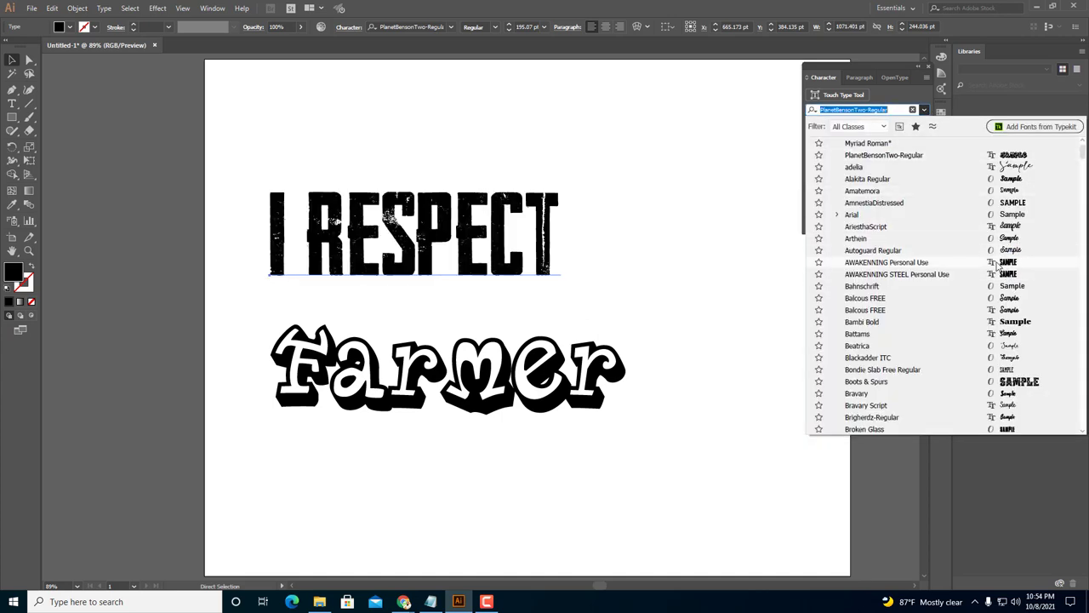
{"action": "left_click", "coordinate": [995, 264]}
{"action": "left_click_drag", "start_coordinate": [423, 235], "coordinate": [462, 277]}
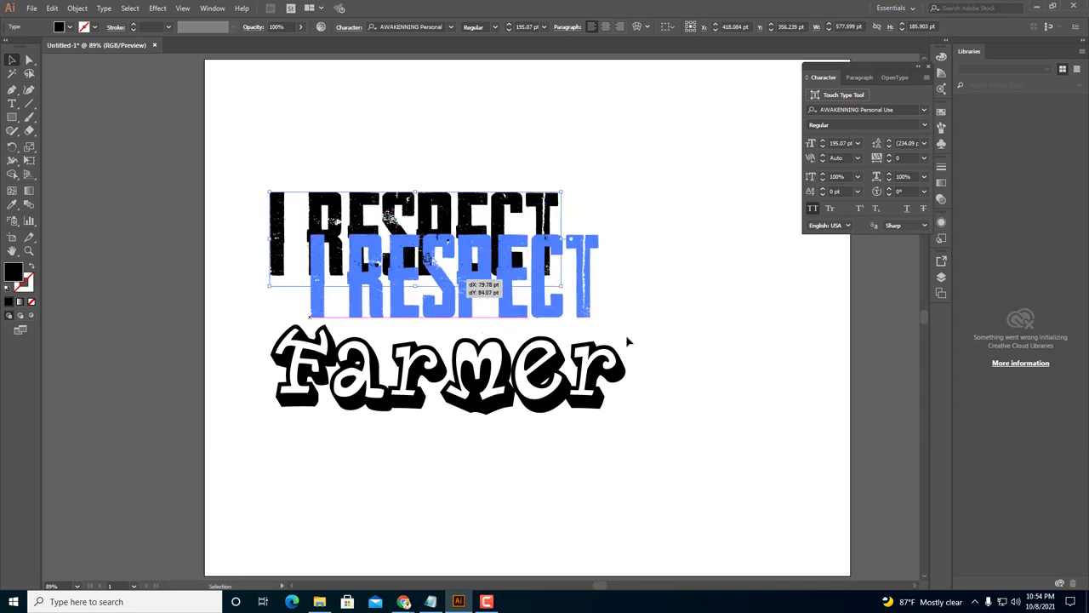
{"action": "left_click_drag", "start_coordinate": [627, 341], "coordinate": [627, 341]}
{"action": "left_click", "coordinate": [627, 341]}
{"action": "left_click_drag", "start_coordinate": [656, 438], "coordinate": [638, 385]}
{"action": "left_click_drag", "start_coordinate": [485, 388], "coordinate": [430, 375]}
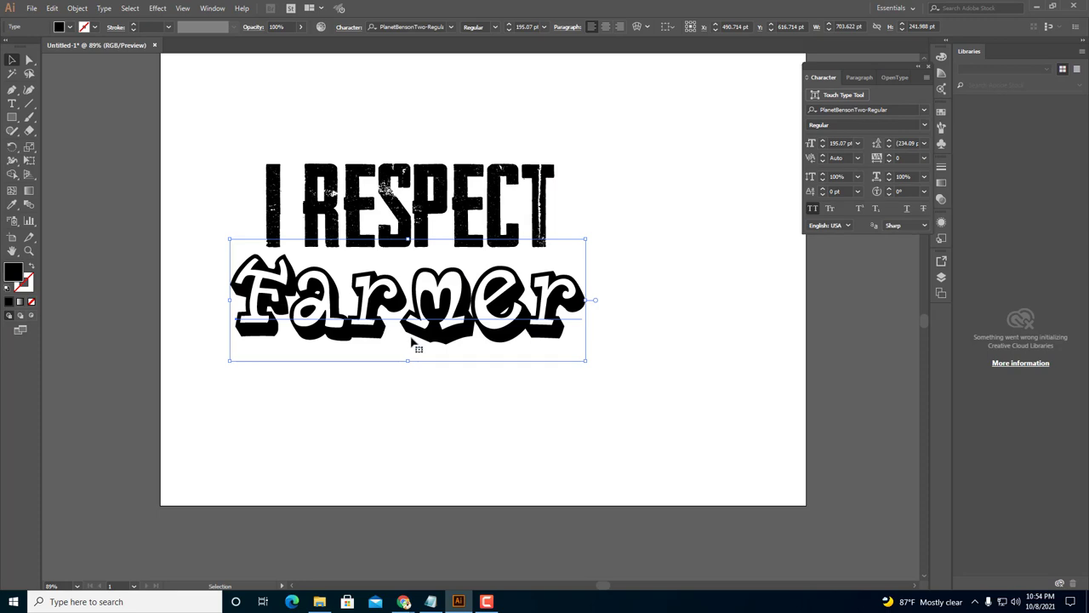
Duplicate both text lines together and place the copy outside the artboard, to the right of the design.
{"action": "left_click_drag", "start_coordinate": [647, 406], "coordinate": [476, 240]}
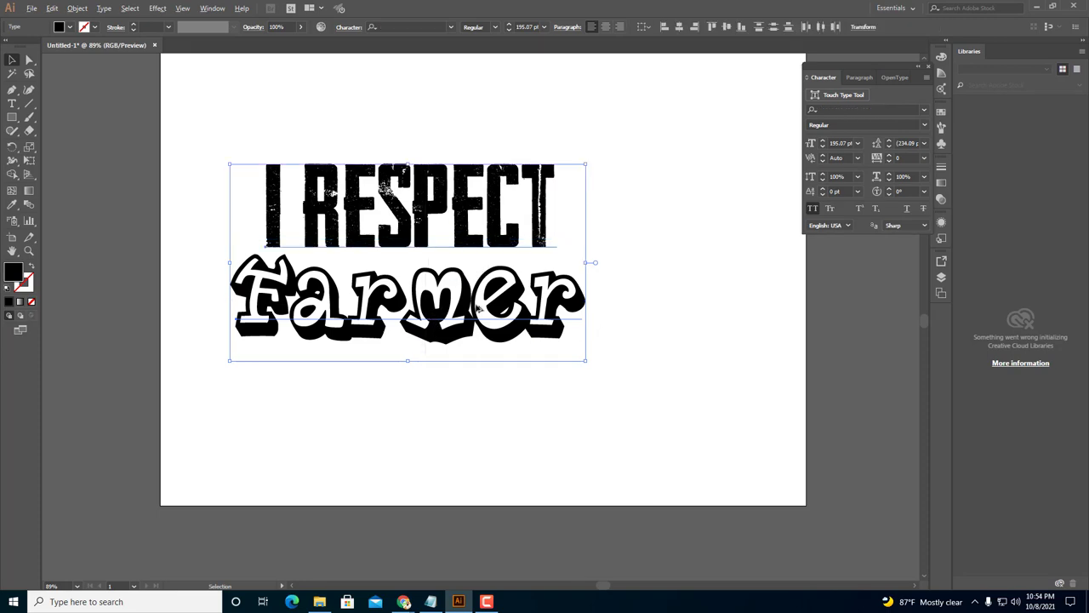
{"action": "left_click_drag", "start_coordinate": [479, 309], "coordinate": [756, 309]}
{"action": "left_click_drag", "start_coordinate": [616, 305], "coordinate": [564, 377]}
{"action": "left_click_drag", "start_coordinate": [709, 340], "coordinate": [844, 337]}
Convert the "I respect" and "farmer" lines on the artboard to outlines.
{"action": "left_click_drag", "start_coordinate": [360, 370], "coordinate": [605, 345]}
{"action": "left_click_drag", "start_coordinate": [626, 382], "coordinate": [531, 209]}
{"action": "right_click", "coordinate": [530, 210]}
{"action": "left_click", "coordinate": [559, 287]}
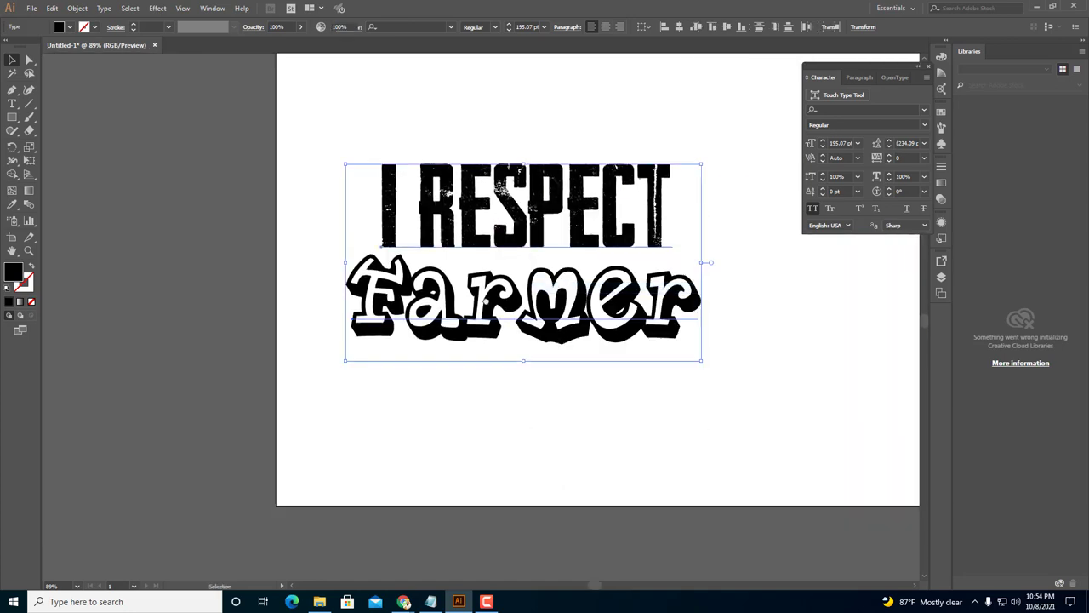
{"action": "left_click_drag", "start_coordinate": [752, 259], "coordinate": [615, 270]}
{"action": "left_click", "coordinate": [616, 270]}
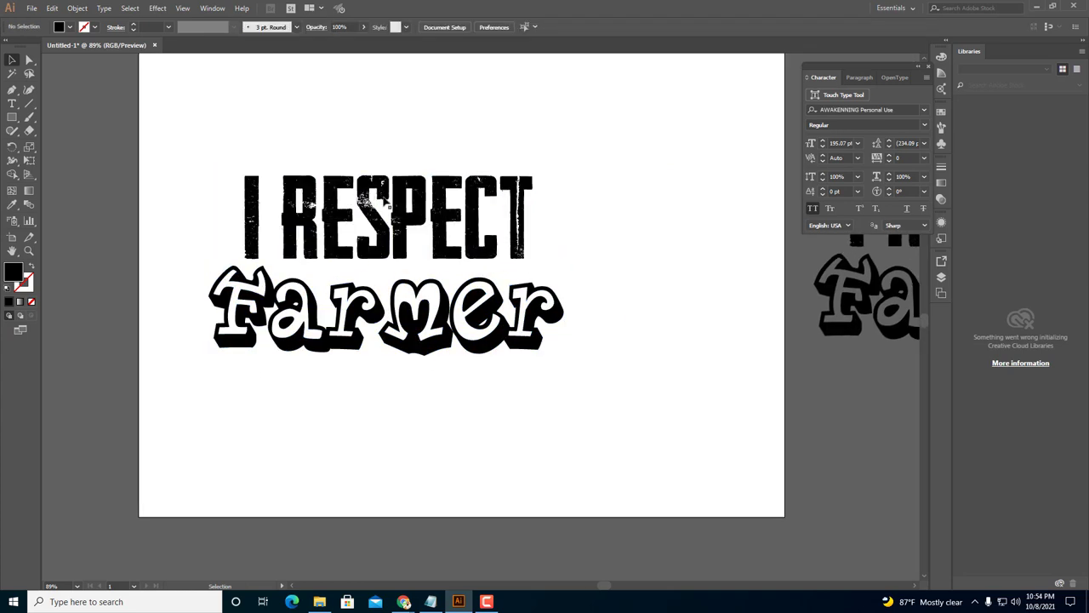
Ungroup the outlined "farmer" word into separate letters.
{"action": "left_click_drag", "start_coordinate": [384, 200], "coordinate": [376, 172]}
{"action": "left_click", "coordinate": [344, 282]}
{"action": "right_click", "coordinate": [343, 281]}
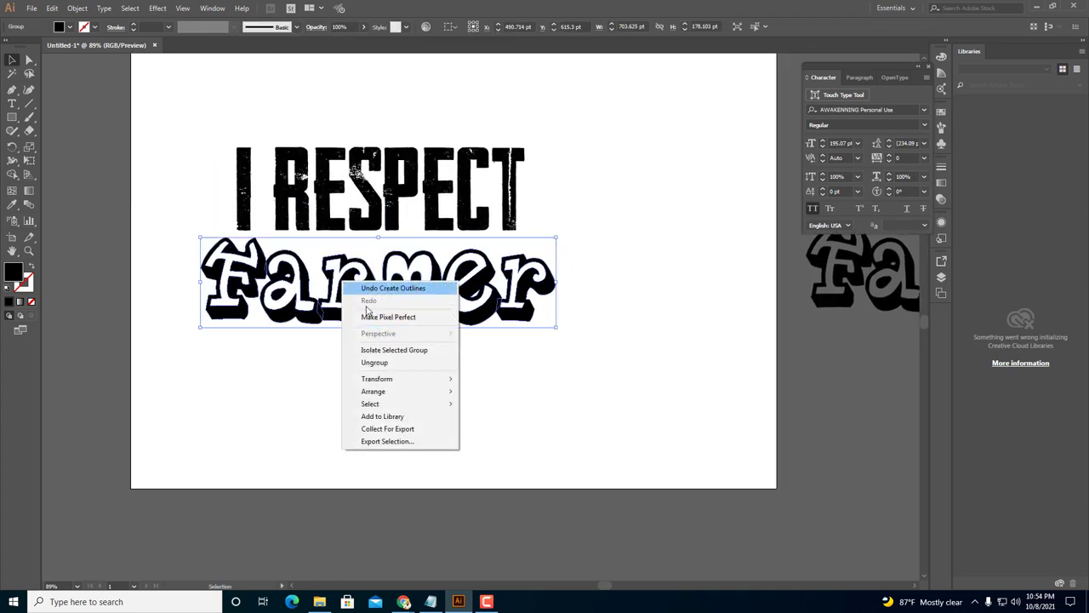
{"action": "left_click", "coordinate": [374, 362]}
{"action": "left_click", "coordinate": [451, 341]}
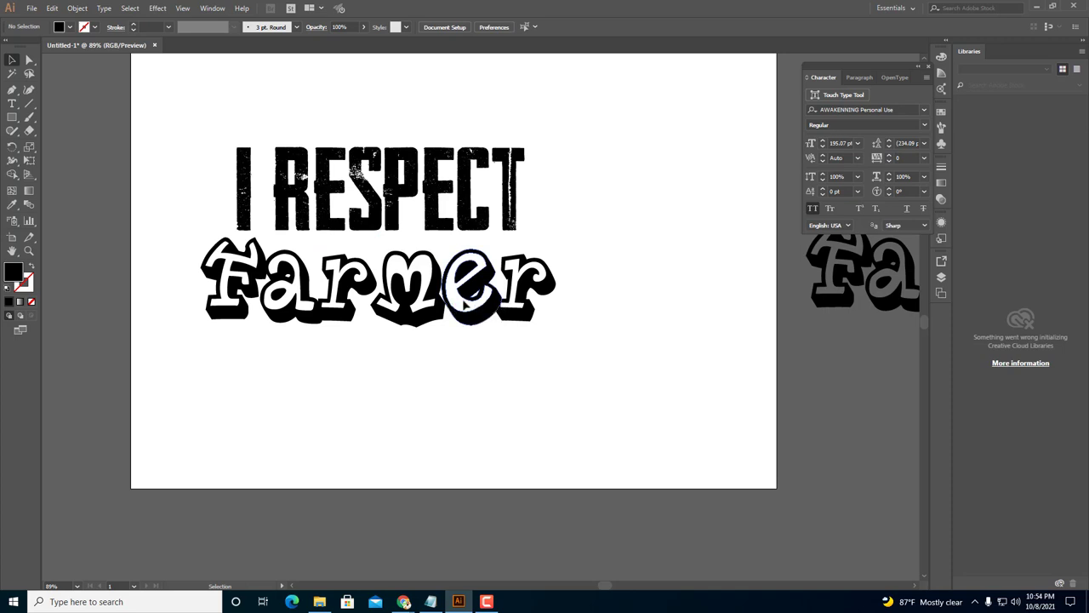
Tilt and offset the individual "farmer" letters into a playful, uneven line, raising the last "r" above the others.
{"action": "mouse_move", "coordinate": [532, 317]}
{"action": "left_mouse_down"}
{"action": "mouse_move", "coordinate": [553, 301]}
{"action": "mouse_move", "coordinate": [544, 329]}
{"action": "left_mouse_up"}
{"action": "left_click_drag", "start_coordinate": [467, 304], "coordinate": [516, 315]}
{"action": "left_click", "coordinate": [538, 303]}
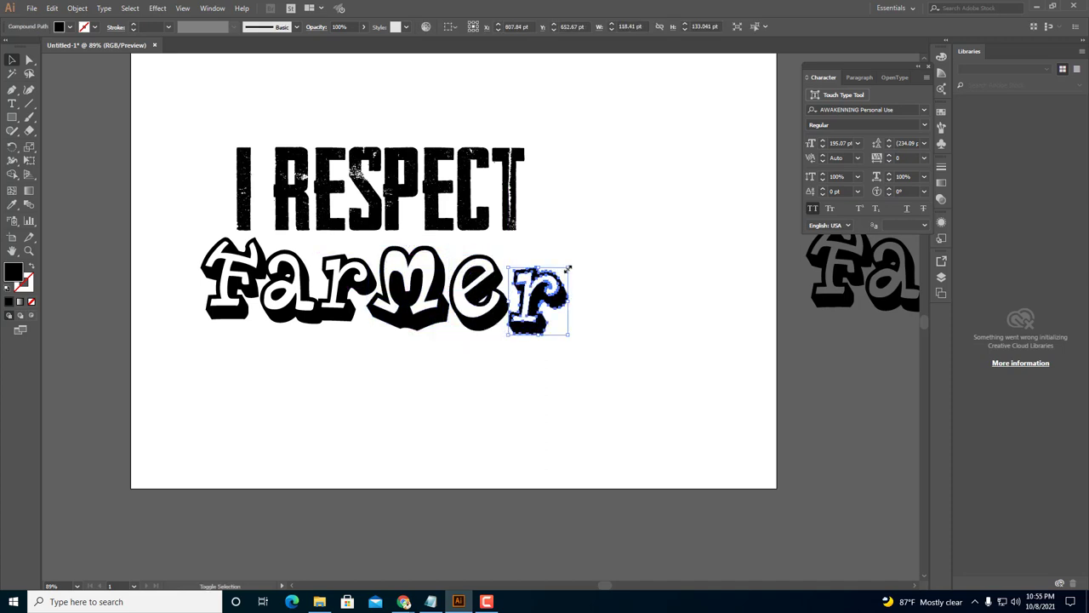
{"action": "left_click_drag", "start_coordinate": [568, 268], "coordinate": [541, 321]}
{"action": "left_click_drag", "start_coordinate": [333, 312], "coordinate": [283, 330]}
{"action": "left_click", "coordinate": [227, 314]}
{"action": "left_click", "coordinate": [391, 365]}
{"action": "left_click_drag", "start_coordinate": [537, 335], "coordinate": [559, 304]}
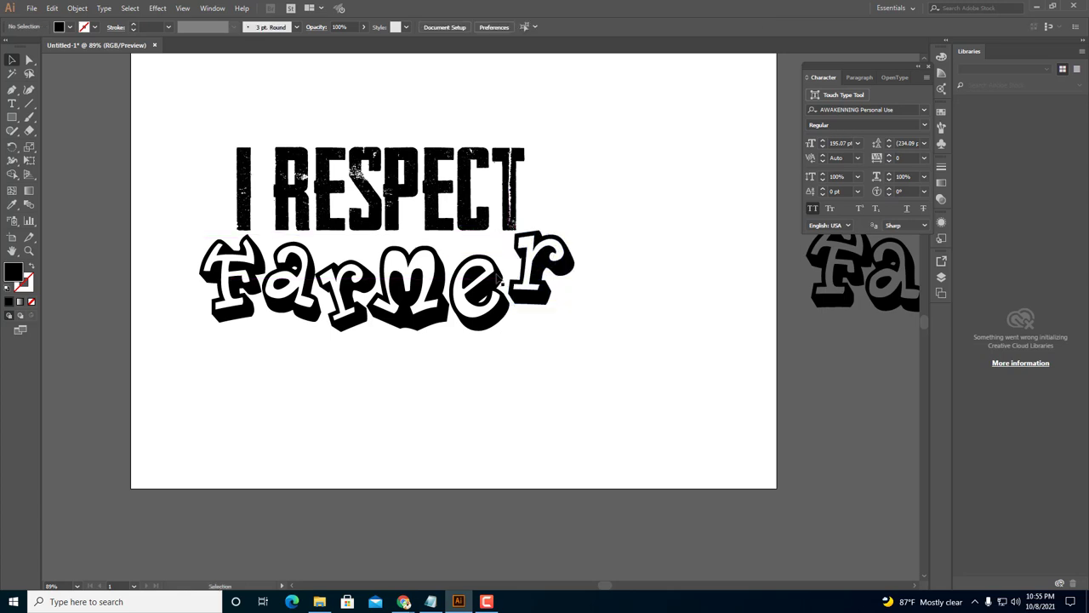
Fine-tune the "farmer" letter spacing, shifting "F" and "a" left and "e" right, and raise the last "r" slightly more.
{"action": "left_click", "coordinate": [479, 289]}
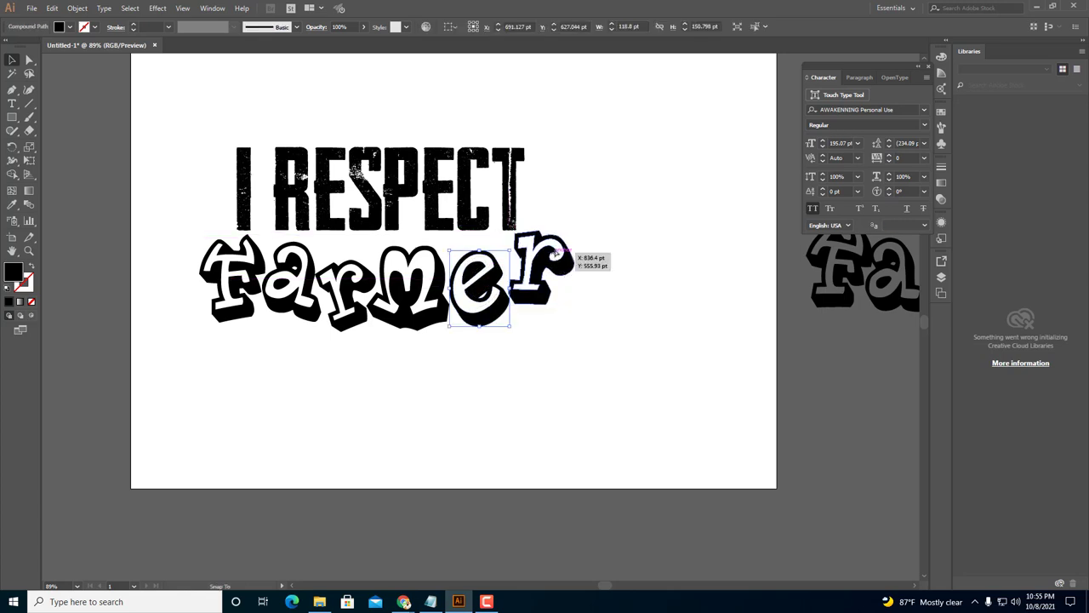
{"action": "left_click_drag", "start_coordinate": [478, 299], "coordinate": [480, 300]}
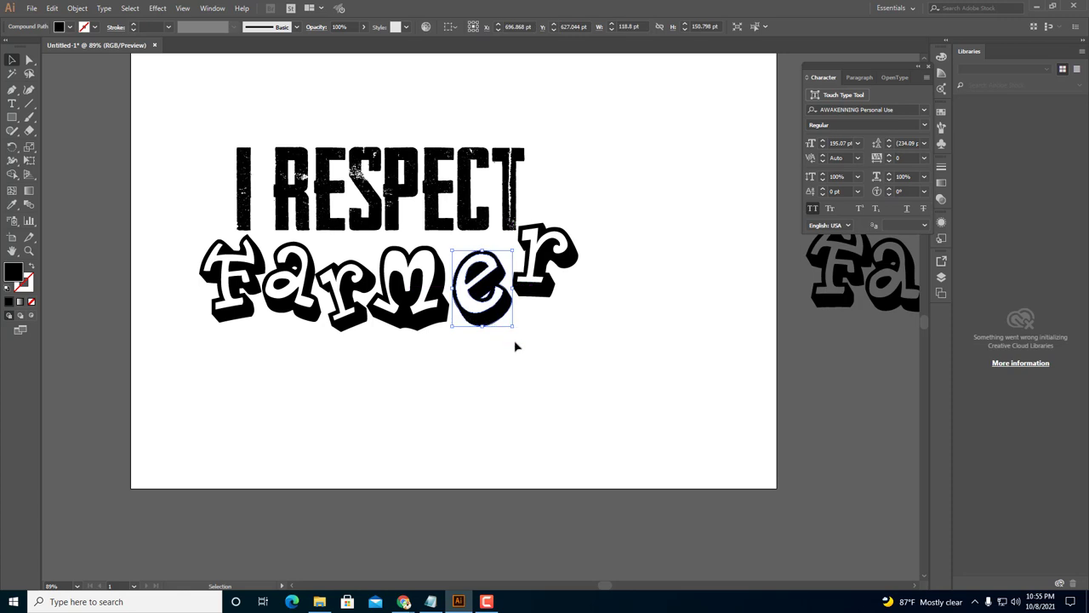
{"action": "left_click", "coordinate": [226, 281]}
{"action": "left_click_drag", "start_coordinate": [303, 310], "coordinate": [304, 316]}
{"action": "left_click", "coordinate": [408, 371]}
{"action": "left_click_drag", "start_coordinate": [510, 308], "coordinate": [518, 308]}
Rotate the whole "farmer" word slightly clockwise and centre "I respect" just above it.
{"action": "left_click_drag", "start_coordinate": [600, 354], "coordinate": [245, 266]}
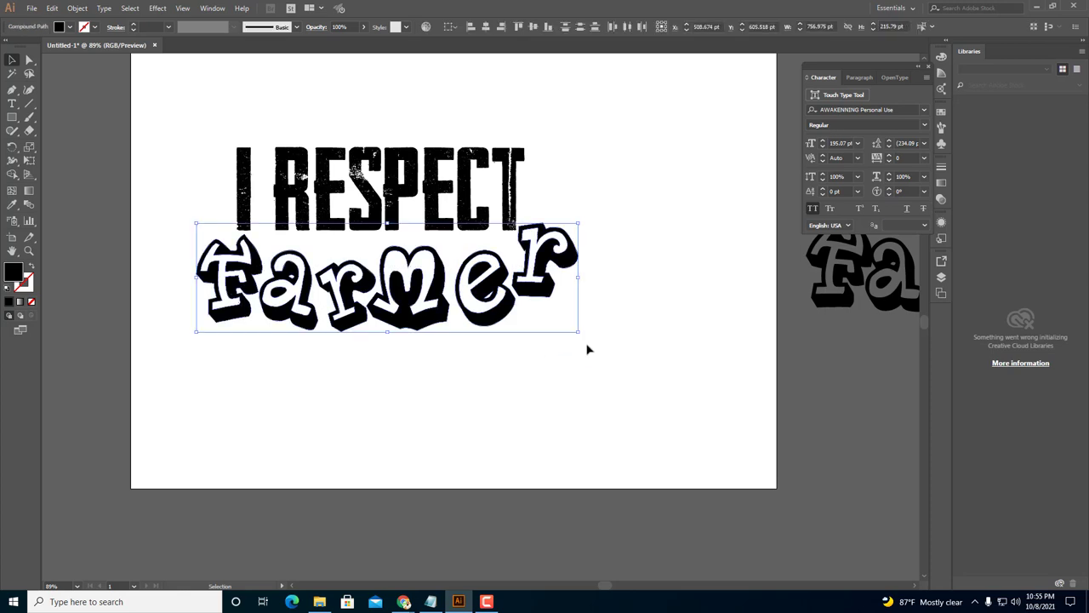
{"action": "left_click_drag", "start_coordinate": [581, 338], "coordinate": [582, 337]}
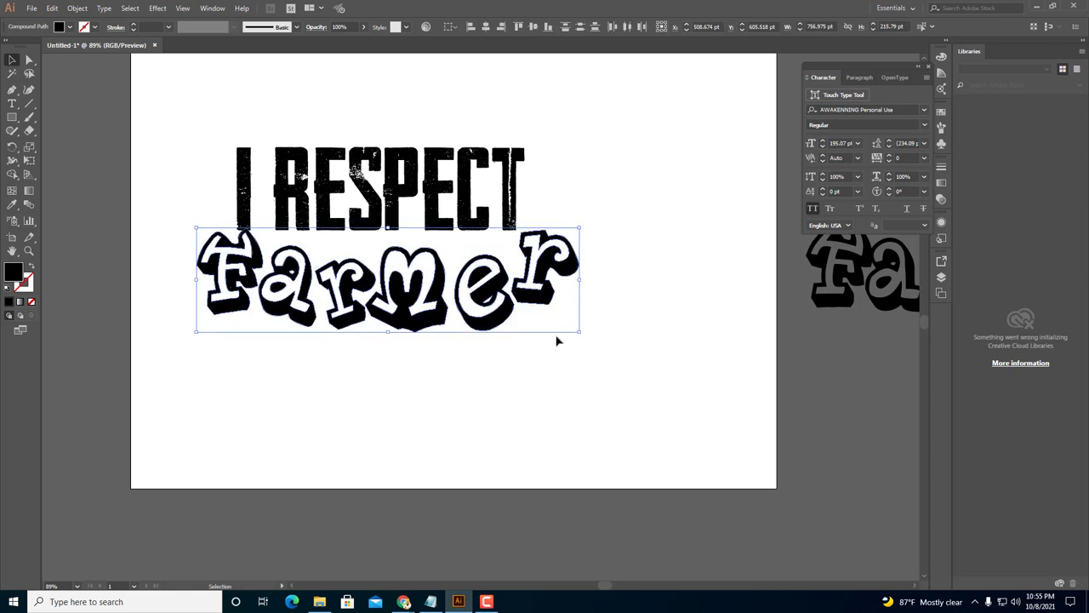
{"action": "left_click_drag", "start_coordinate": [462, 218], "coordinate": [474, 212]}
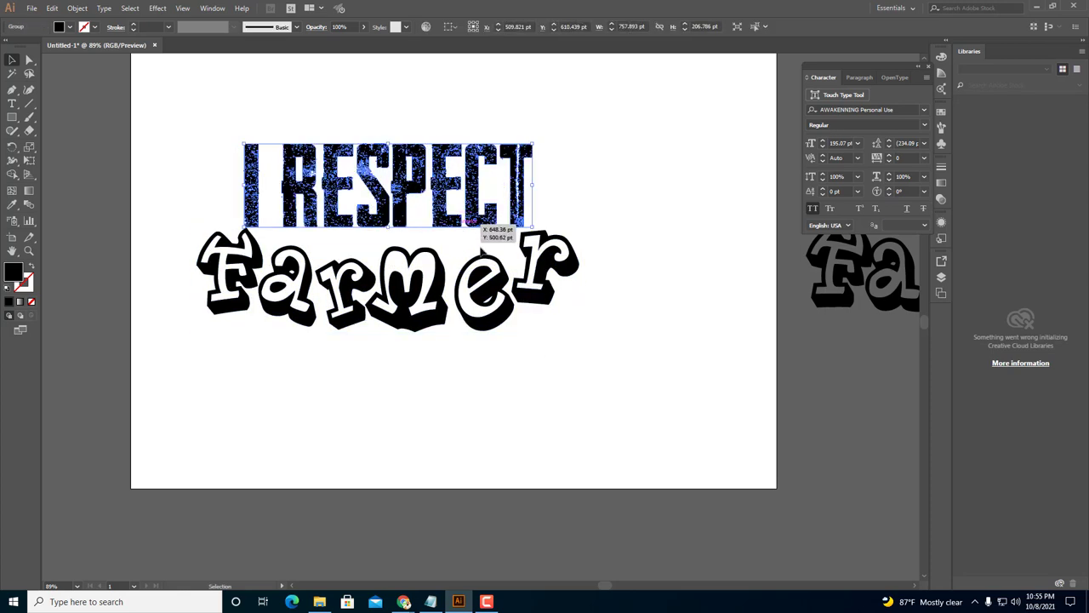
{"action": "left_click", "coordinate": [631, 283]}
{"action": "scroll", "coordinate": [457, 353], "scroll_direction": "right", "scroll_amount": 3}
{"action": "left_click_drag", "start_coordinate": [539, 377], "coordinate": [196, 194]}
{"action": "left_click", "coordinate": [396, 345]}
Fill the letter "m" of "farmer" with a red swatch.
{"action": "left_click", "coordinate": [393, 318]}
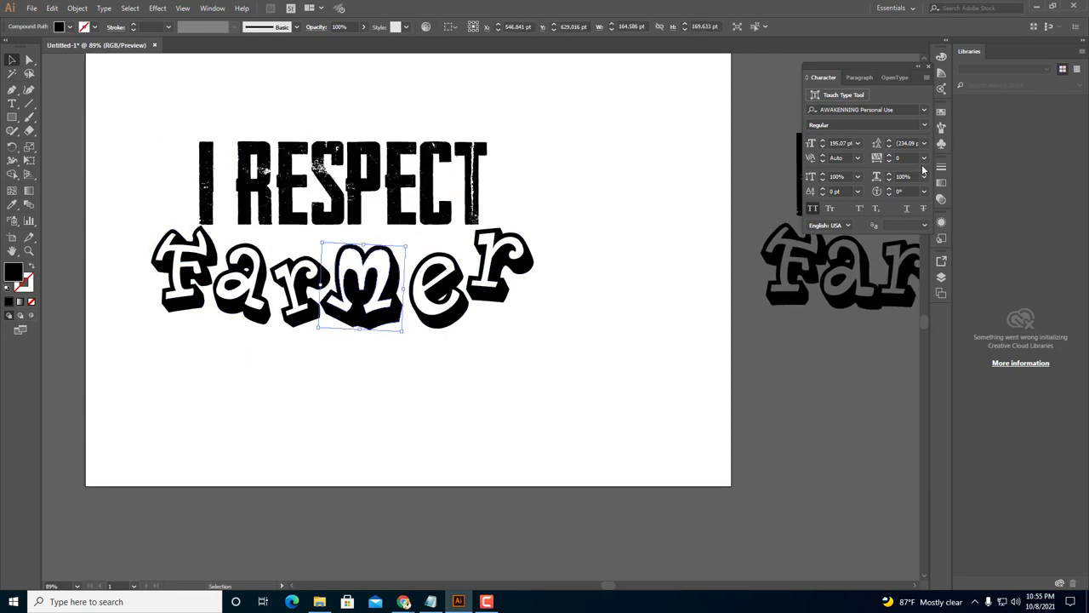
{"action": "left_click", "coordinate": [941, 110]}
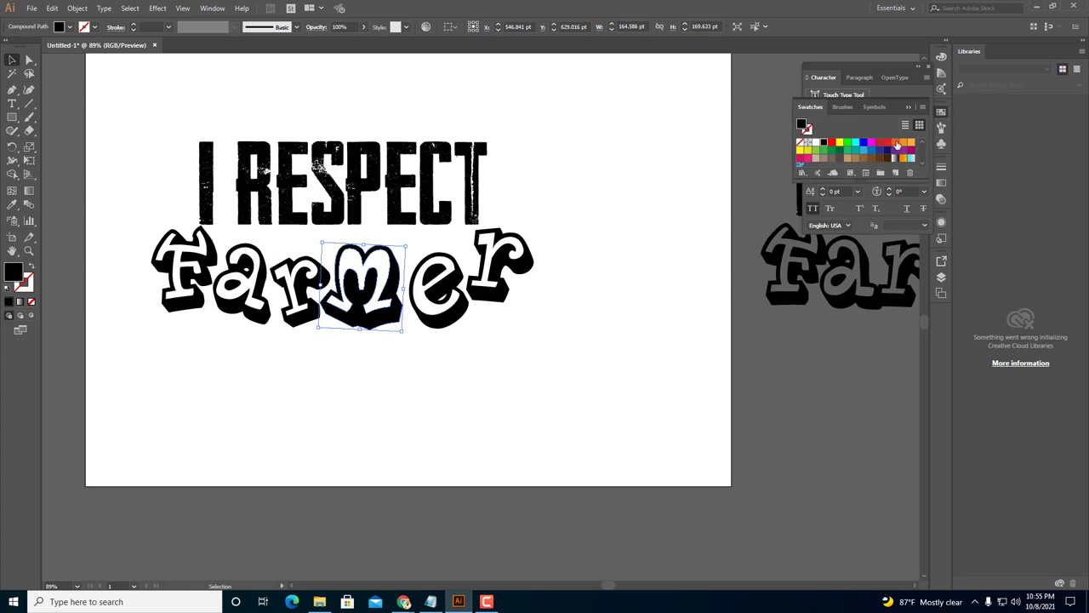
{"action": "left_click", "coordinate": [889, 147]}
{"action": "left_click", "coordinate": [502, 308]}
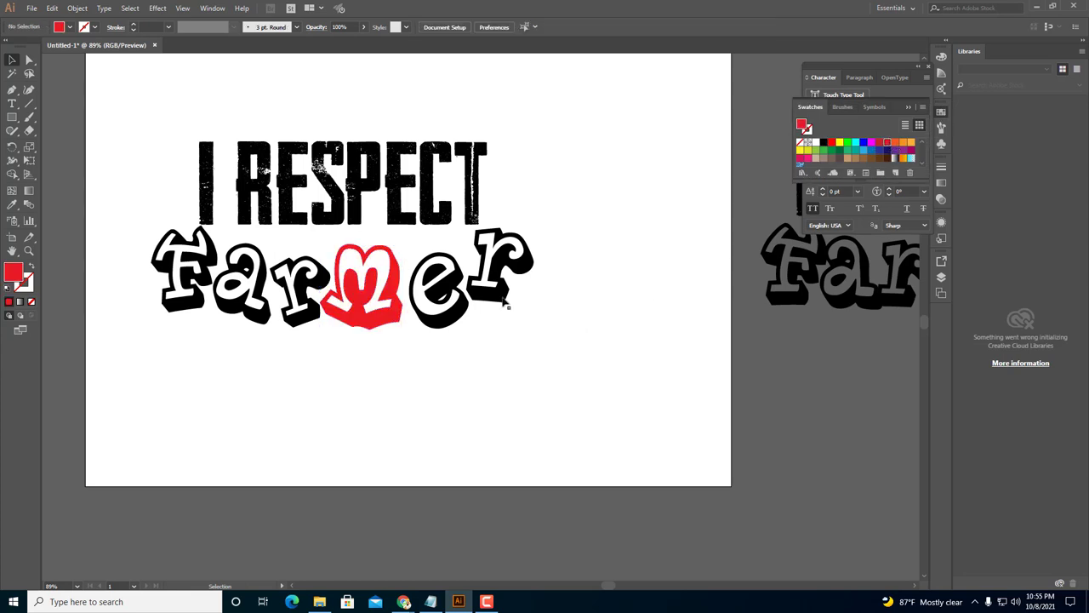
Fill the last "r" of "farmer" with yellow-green and the "e" with magenta.
{"action": "left_click", "coordinate": [493, 294]}
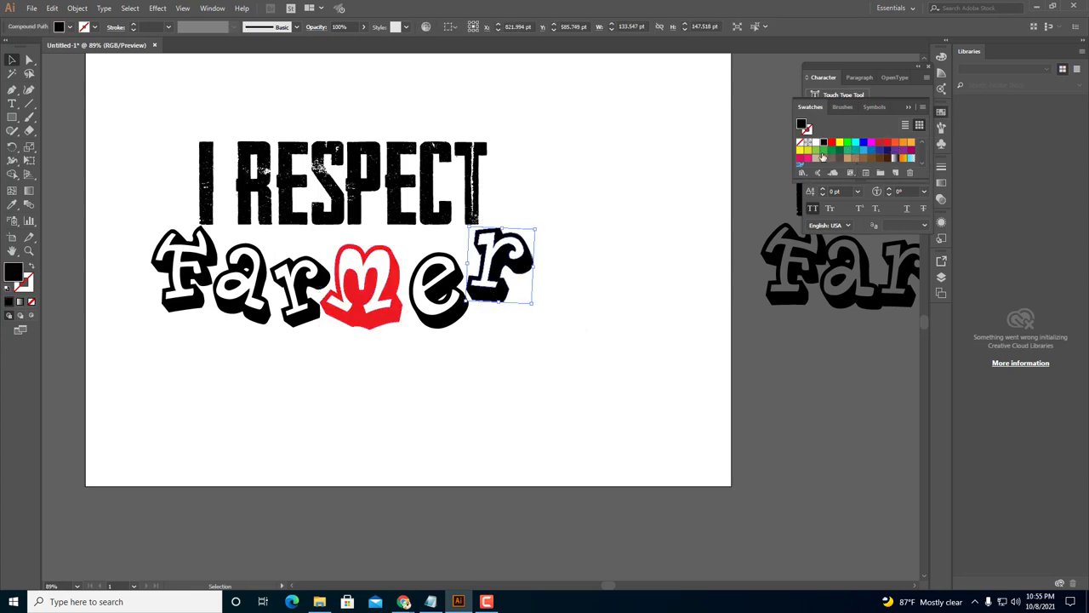
{"action": "left_click", "coordinate": [807, 152]}
{"action": "left_click", "coordinate": [583, 365]}
{"action": "left_click", "coordinate": [439, 294]}
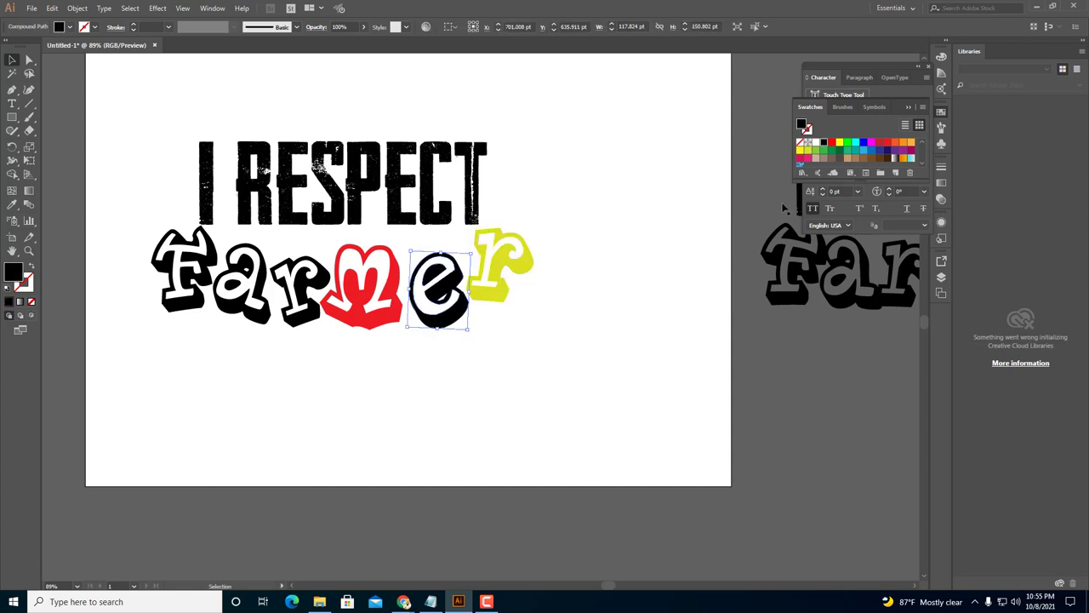
{"action": "left_click", "coordinate": [872, 145]}
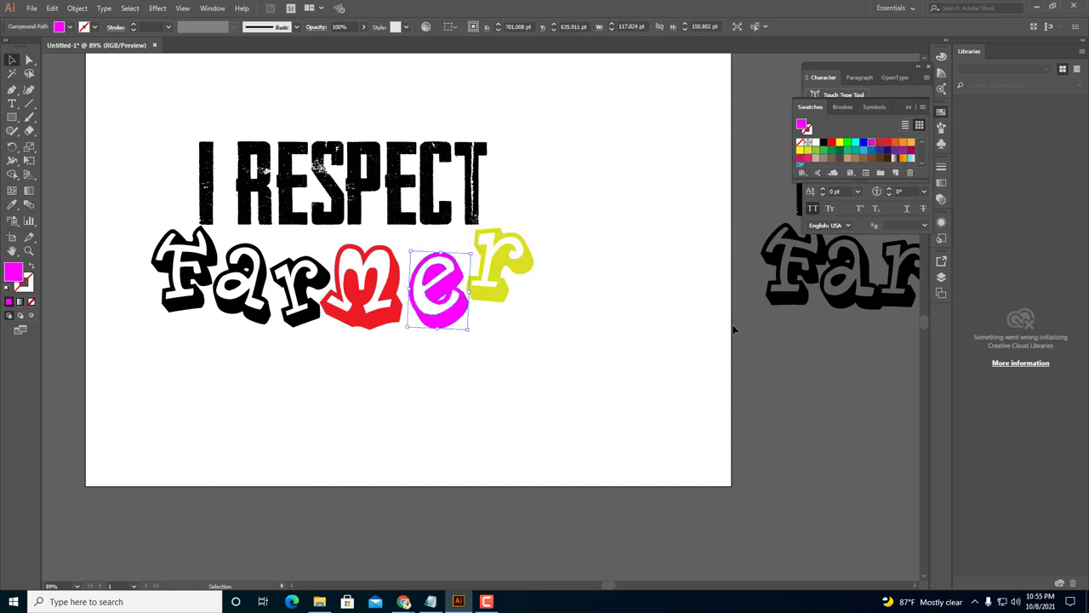
{"action": "left_click", "coordinate": [420, 405]}
Fill the first "r" of "farmer" with teal and the "a" with orange.
{"action": "left_click", "coordinate": [302, 293]}
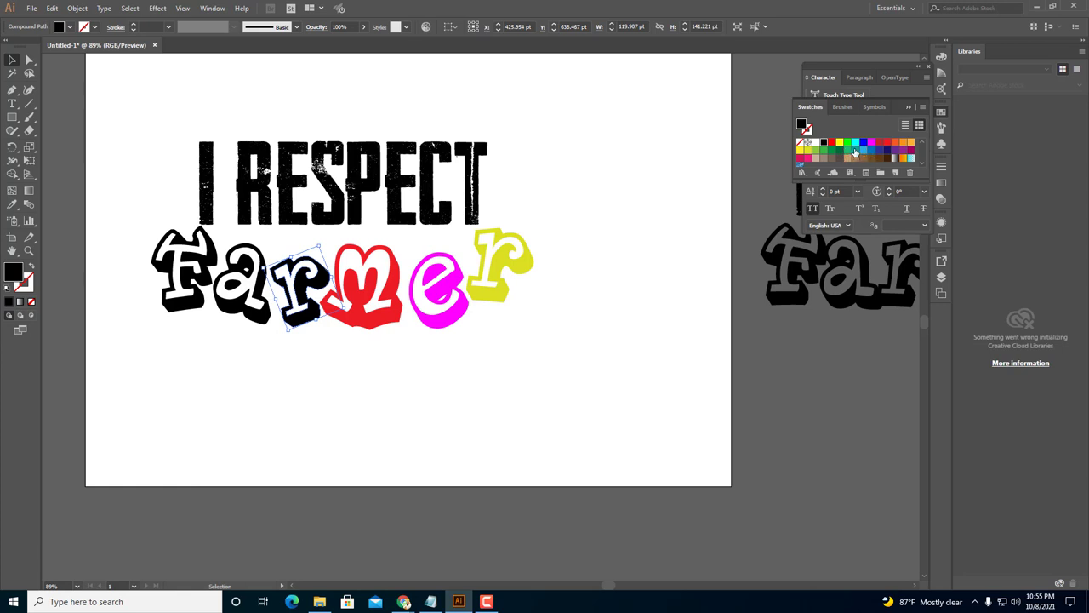
{"action": "left_click", "coordinate": [855, 151]}
{"action": "left_click", "coordinate": [331, 364]}
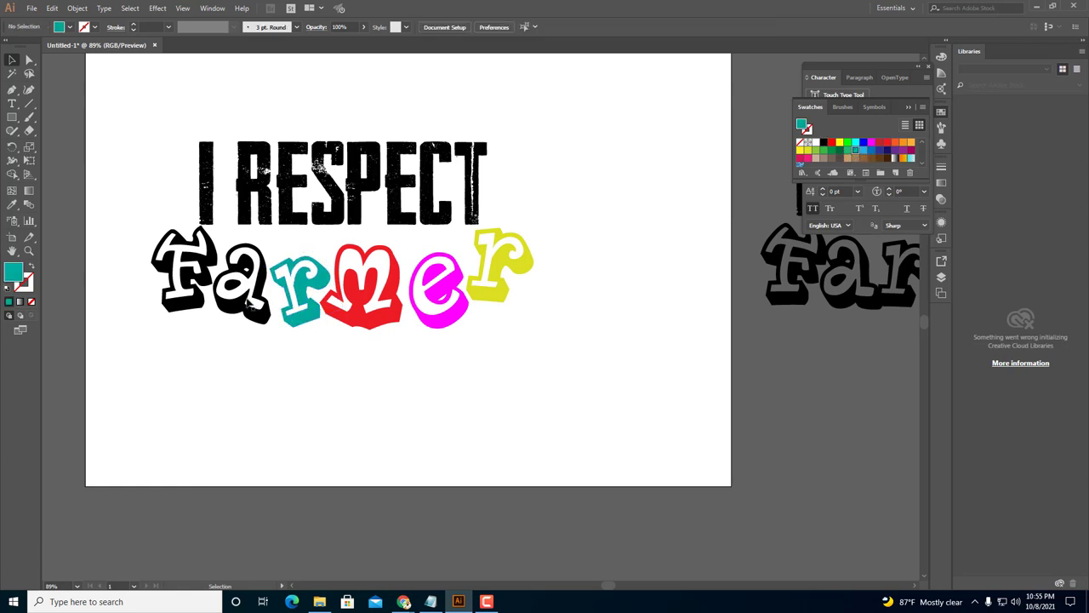
{"action": "left_click", "coordinate": [251, 303]}
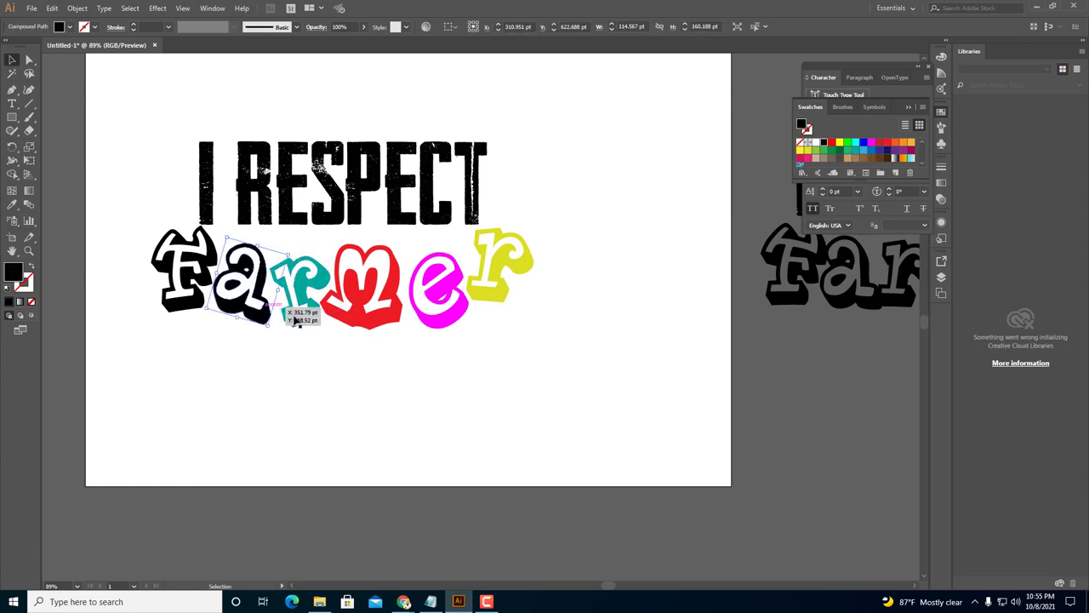
{"action": "left_click", "coordinate": [904, 146]}
Fill the letter "F" of "farmer" with the dark magenta swatch R=158 G=0 B=93.
{"action": "left_click", "coordinate": [194, 309]}
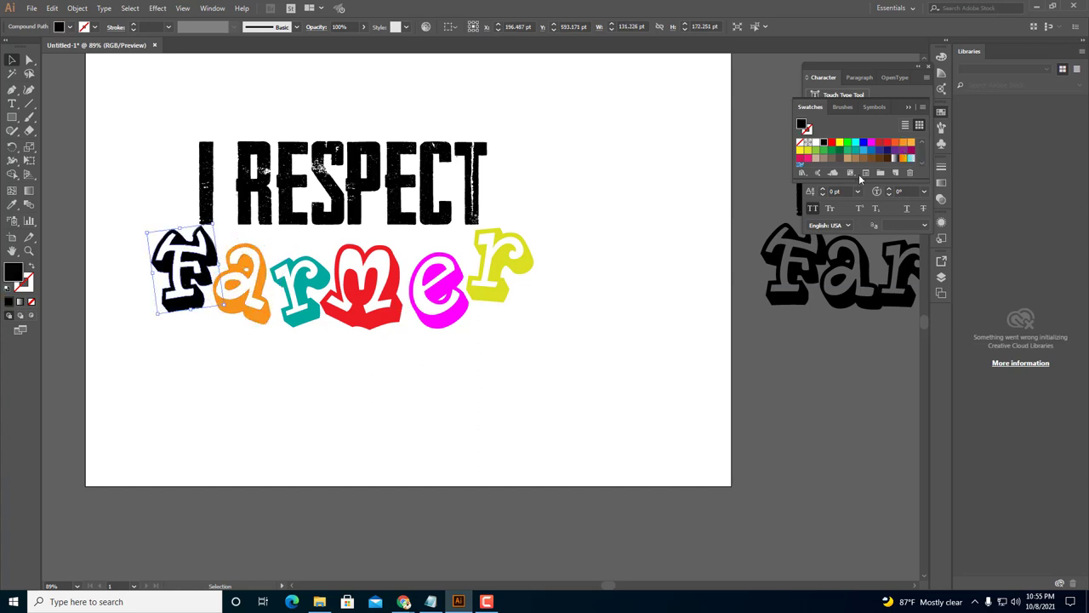
{"action": "left_click", "coordinate": [910, 151]}
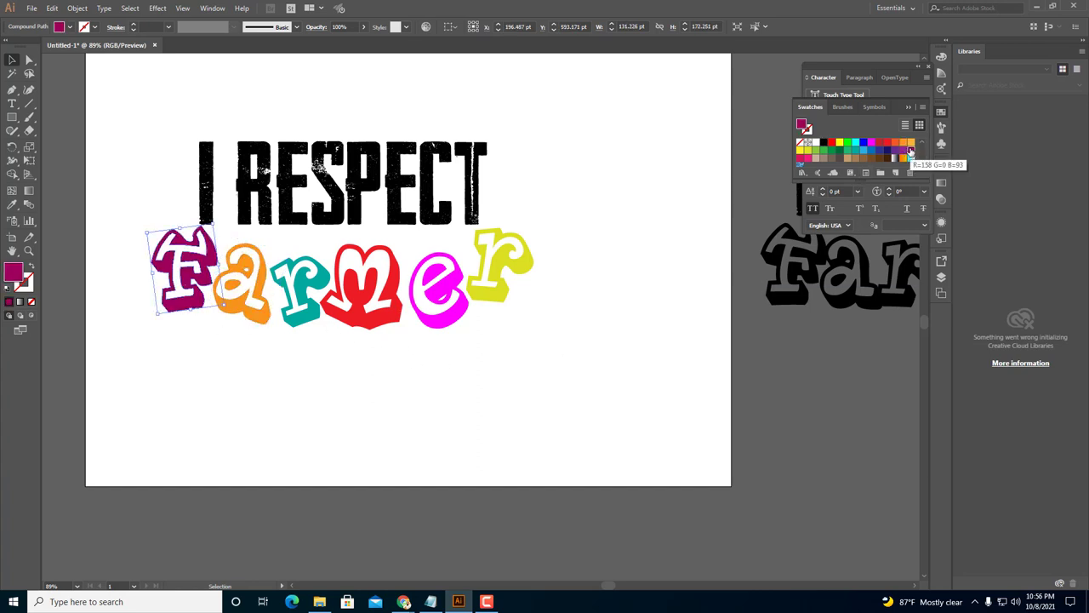
{"action": "left_click", "coordinate": [517, 383]}
Fill the whole "I respect" line with a green swatch.
{"action": "left_click", "coordinate": [417, 228]}
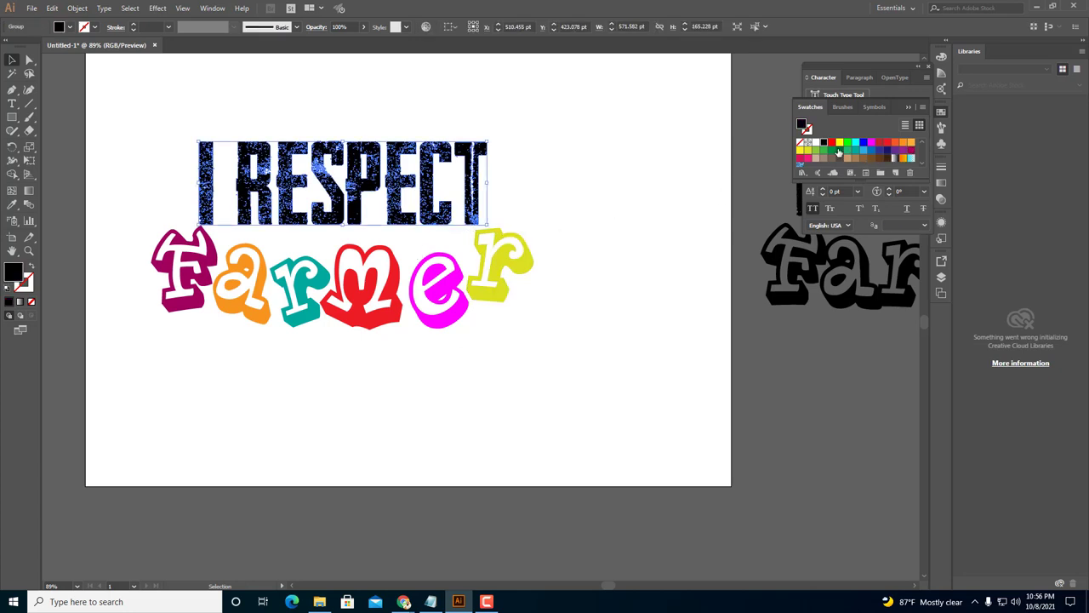
{"action": "left_click", "coordinate": [833, 150]}
{"action": "left_click", "coordinate": [542, 329]}
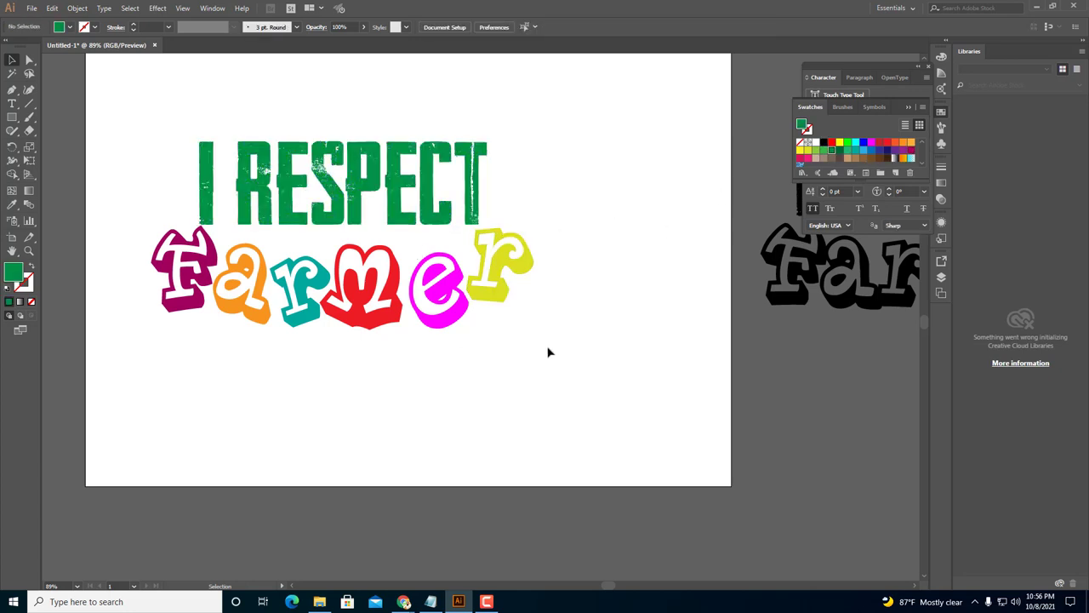
{"action": "left_click_drag", "start_coordinate": [508, 324], "coordinate": [518, 397]}
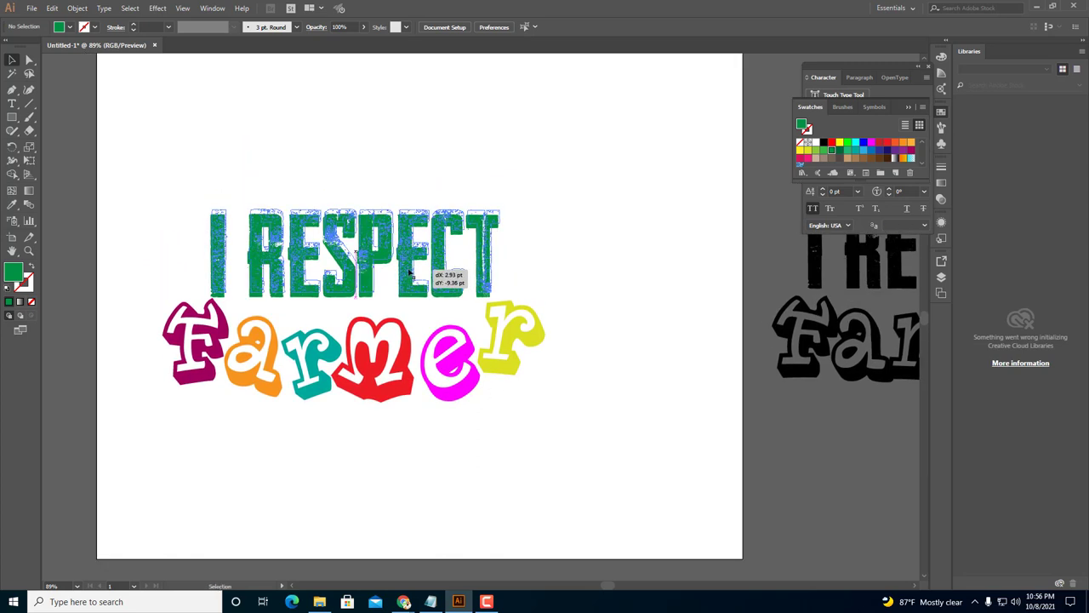
Shrink the "I respect" line and move it down close to "farmer", nudging the "F" and last "r" beside it.
{"action": "left_click", "coordinate": [437, 282]}
{"action": "left_click_drag", "start_coordinate": [492, 292], "coordinate": [417, 315]}
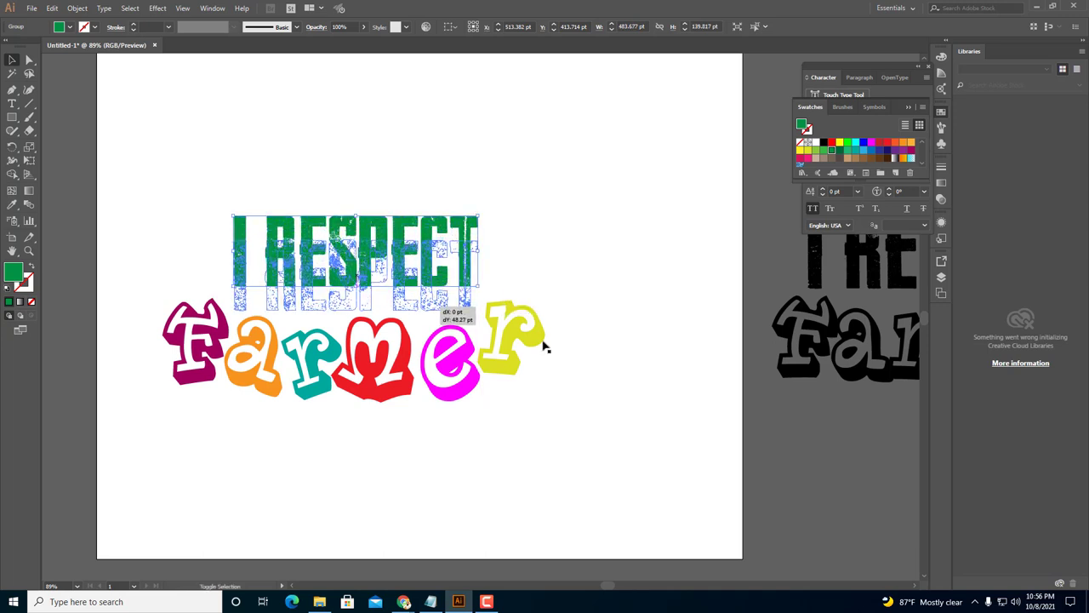
{"action": "left_click", "coordinate": [533, 340]}
{"action": "left_click", "coordinate": [534, 341]}
{"action": "left_click_drag", "start_coordinate": [553, 377], "coordinate": [514, 363]}
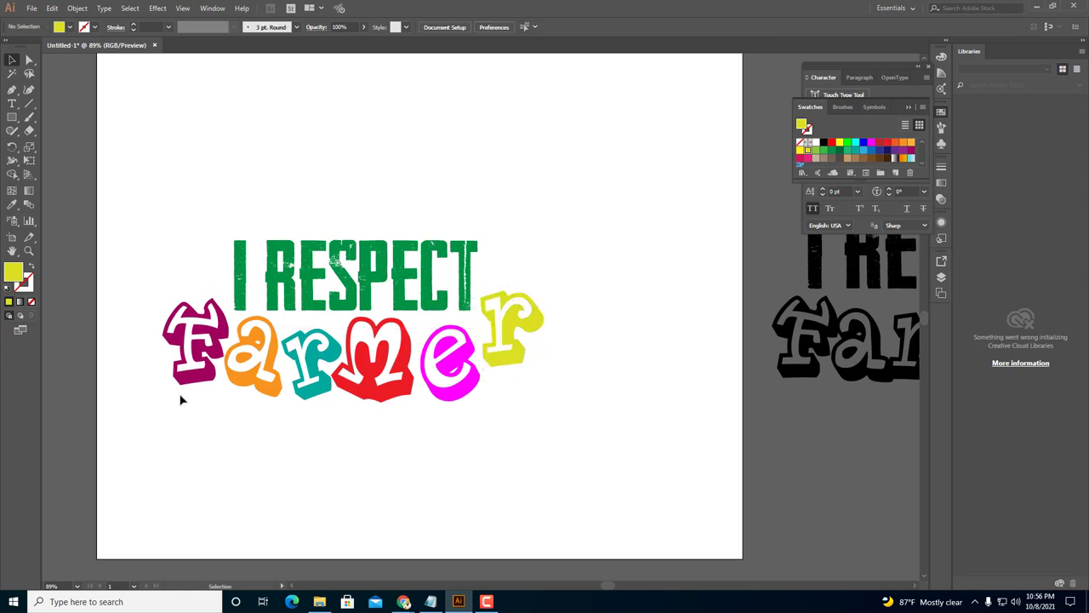
{"action": "left_click_drag", "start_coordinate": [211, 378], "coordinate": [253, 416]}
{"action": "left_click", "coordinate": [432, 444]}
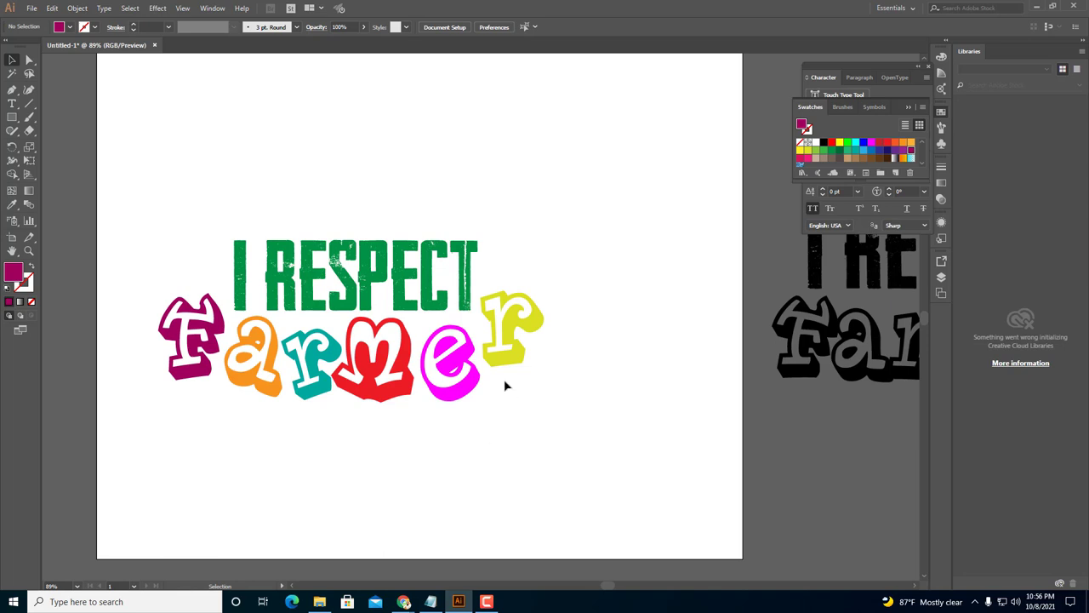
{"action": "left_click_drag", "start_coordinate": [502, 366], "coordinate": [509, 359]}
{"action": "left_click_drag", "start_coordinate": [212, 361], "coordinate": [264, 389]}
Group the "I respect" line and all the colored "farmer" letters together.
{"action": "left_click_drag", "start_coordinate": [540, 434], "coordinate": [177, 225]}
{"action": "right_click", "coordinate": [415, 286]}
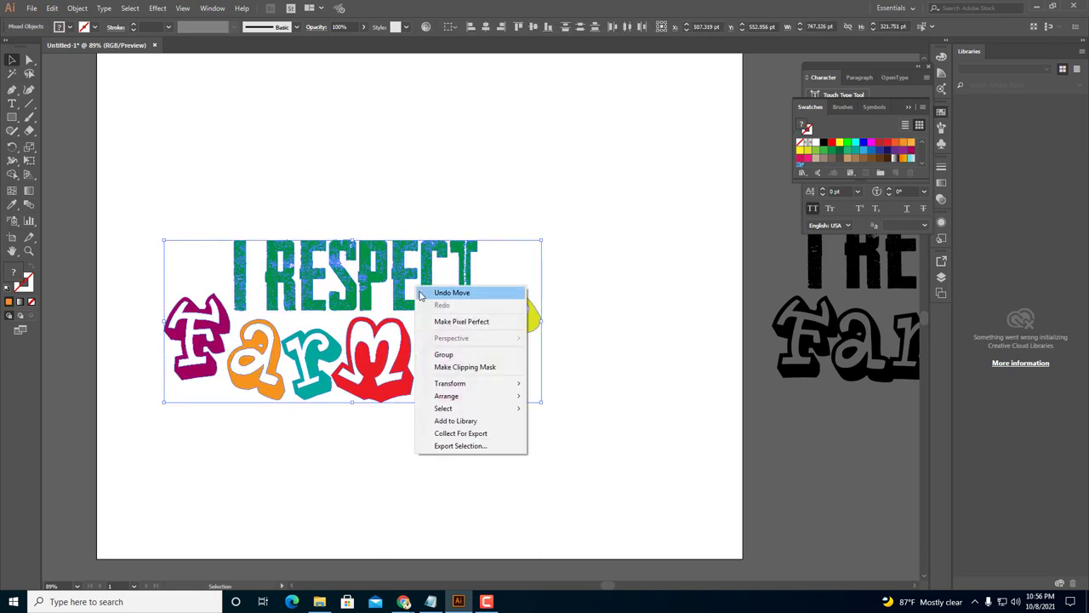
{"action": "left_click", "coordinate": [449, 354]}
Switch to the browser to check the Google Meet call and its messages, and return to Illustrator.
{"action": "mouse_move", "coordinate": [412, 602]}
{"action": "left_click", "coordinate": [287, 556]}
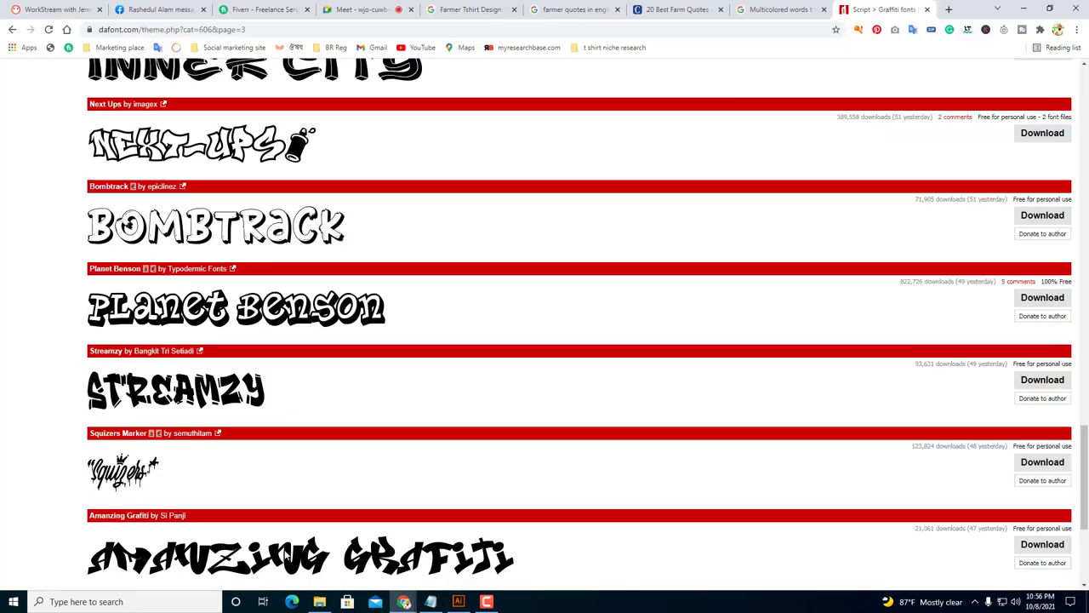
{"action": "left_click", "coordinate": [401, 537]}
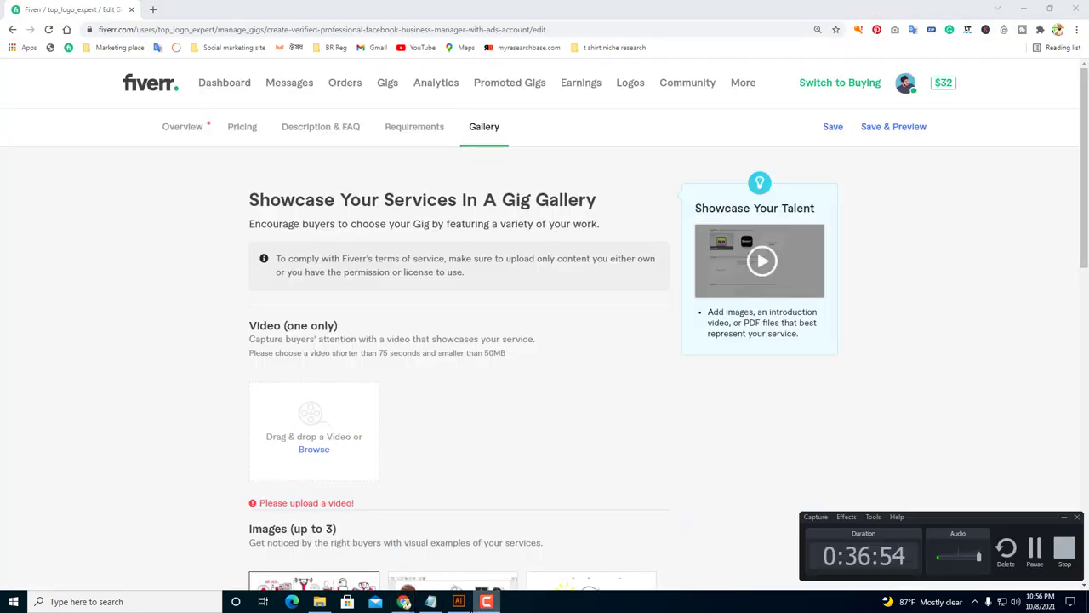
{"action": "left_click", "coordinate": [458, 601]}
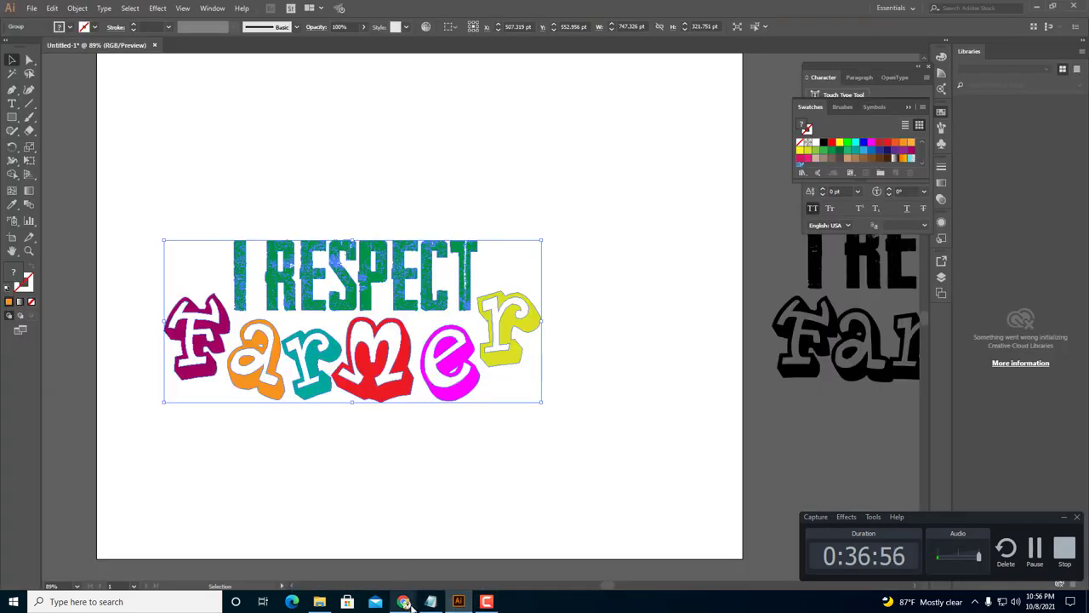
{"action": "mouse_move", "coordinate": [403, 602]}
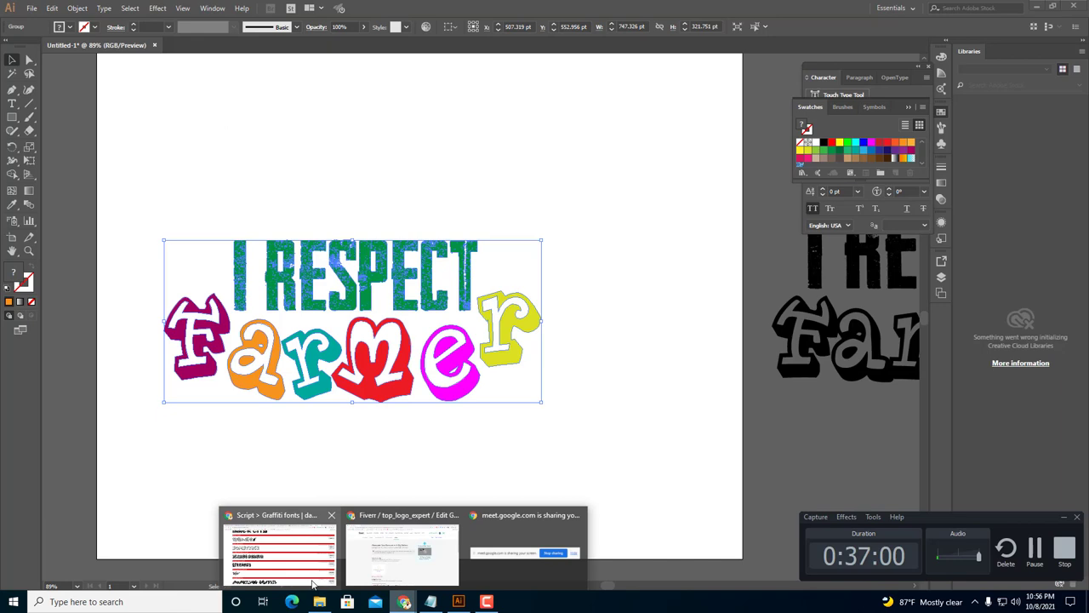
{"action": "left_click", "coordinate": [314, 584]}
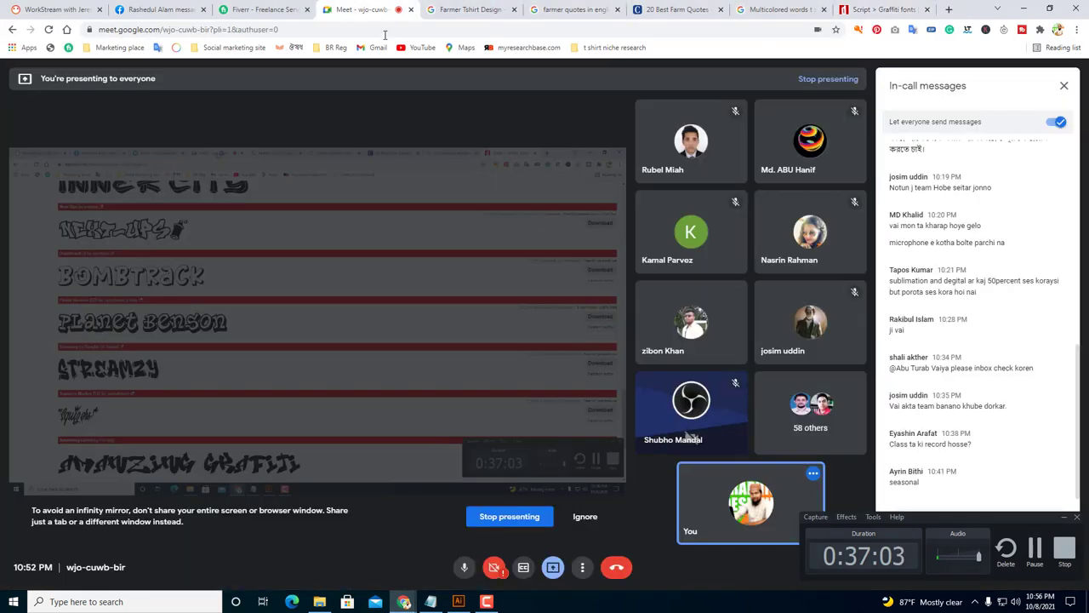
{"action": "left_click", "coordinate": [369, 10]}
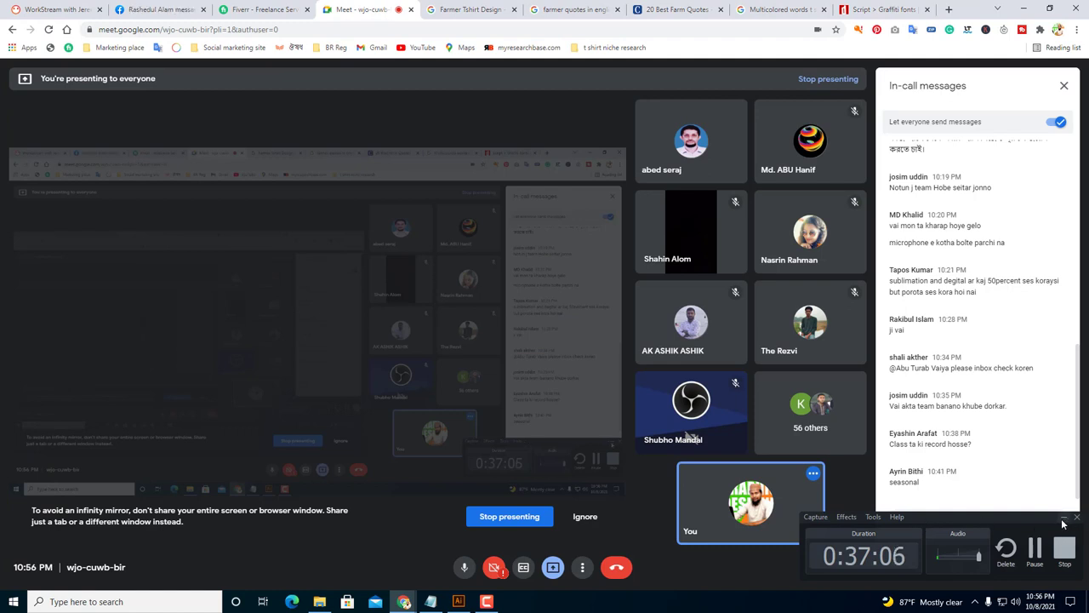
{"action": "left_click", "coordinate": [1063, 518]}
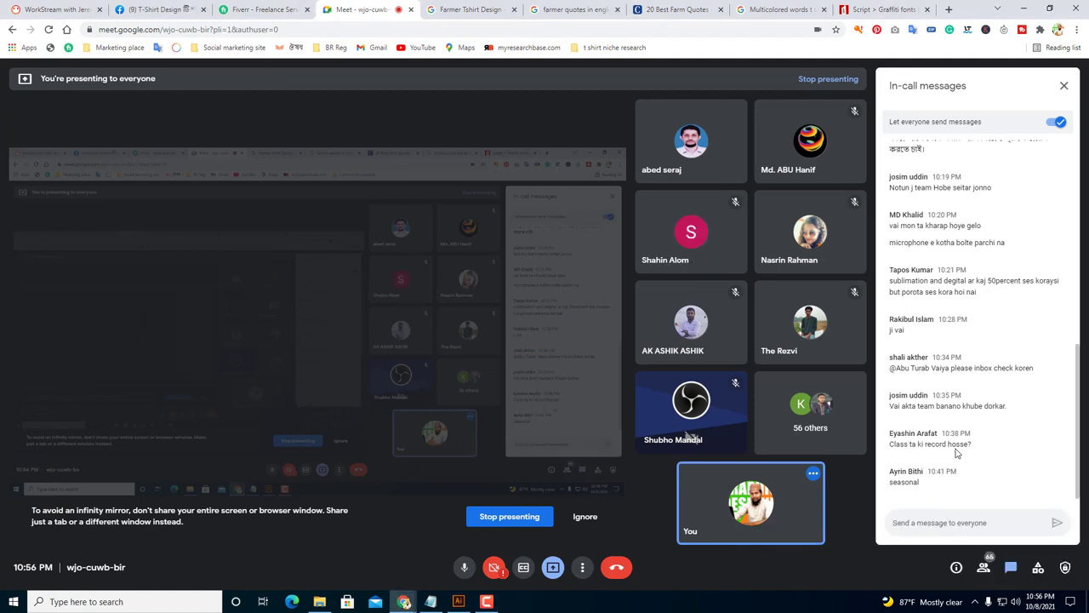
{"action": "left_click", "coordinate": [459, 601]}
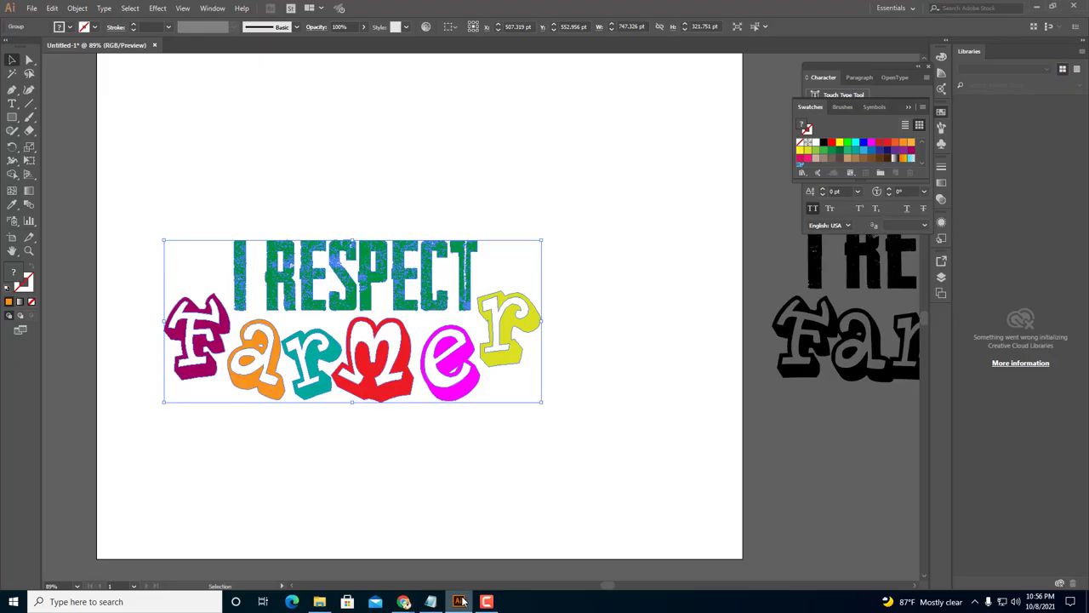
{"action": "left_click", "coordinate": [430, 490]}
{"action": "left_click", "coordinate": [448, 360]}
{"action": "left_click", "coordinate": [496, 230]}
{"action": "left_click", "coordinate": [423, 264]}
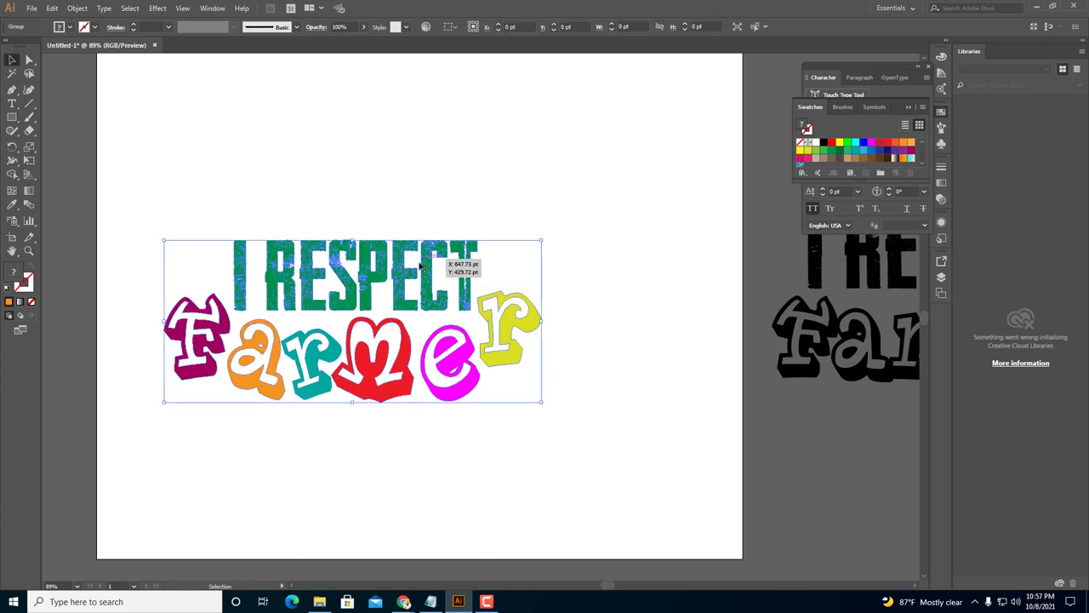
{"action": "left_click", "coordinate": [401, 213]}
Isolate the design group and stretch the "I respect" line taller upward, keeping its width.
{"action": "double_click", "coordinate": [372, 249]}
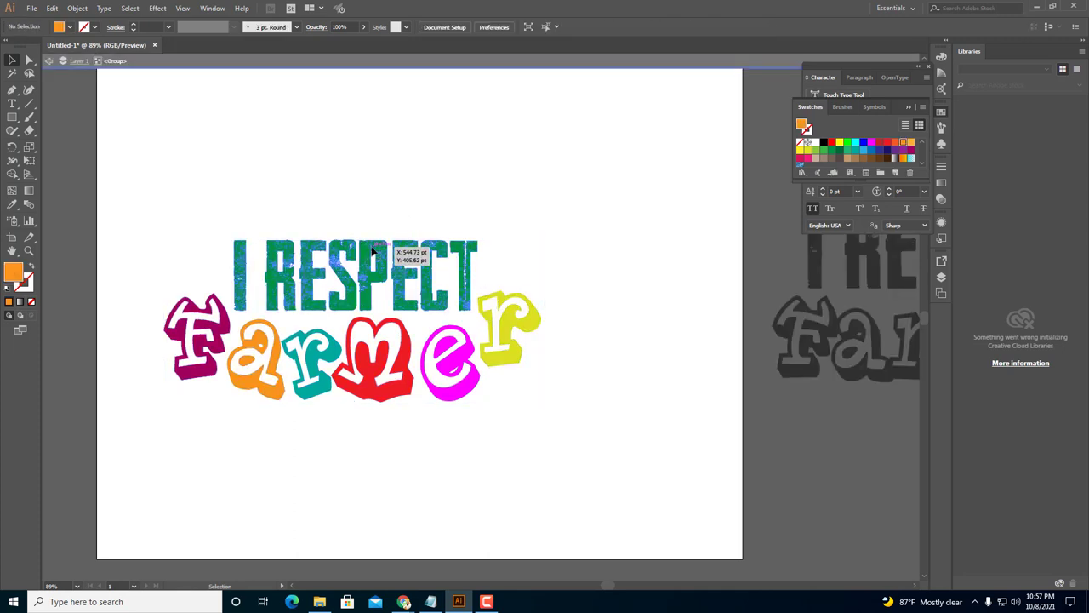
{"action": "left_click", "coordinate": [374, 255]}
{"action": "left_click_drag", "start_coordinate": [348, 228], "coordinate": [353, 214]}
{"action": "double_click", "coordinate": [542, 246]}
{"action": "scroll", "coordinate": [550, 412], "scroll_direction": "down", "scroll_amount": 1}
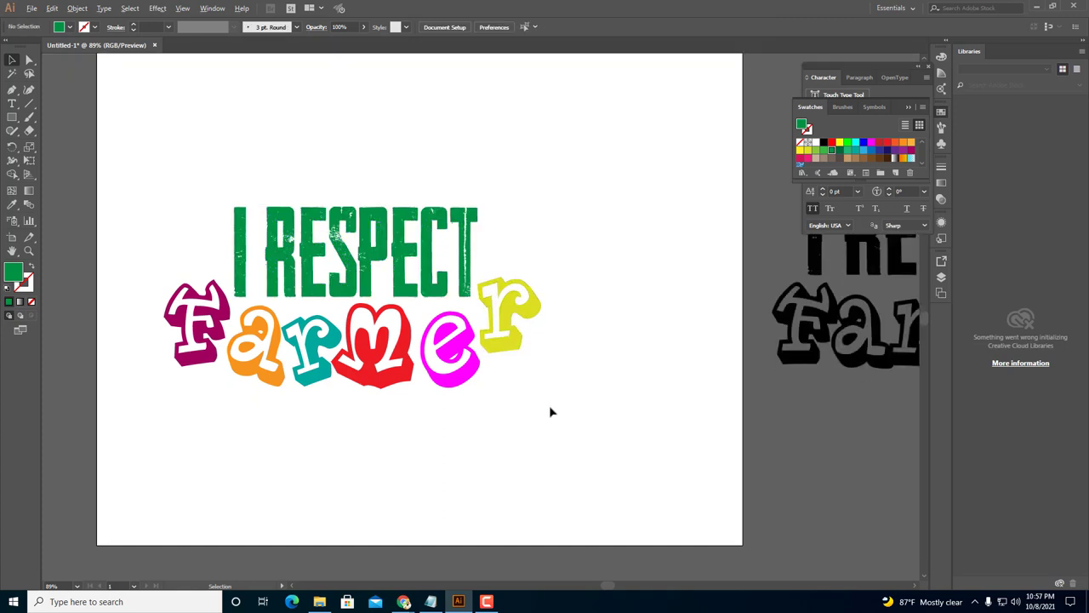
{"action": "left_click_drag", "start_coordinate": [565, 447], "coordinate": [216, 202]}
{"action": "left_click", "coordinate": [519, 456]}
Review the "Multicolored words" entry in the niche.txt notes in Notepad and return to Illustrator.
{"action": "left_click", "coordinate": [431, 602]}
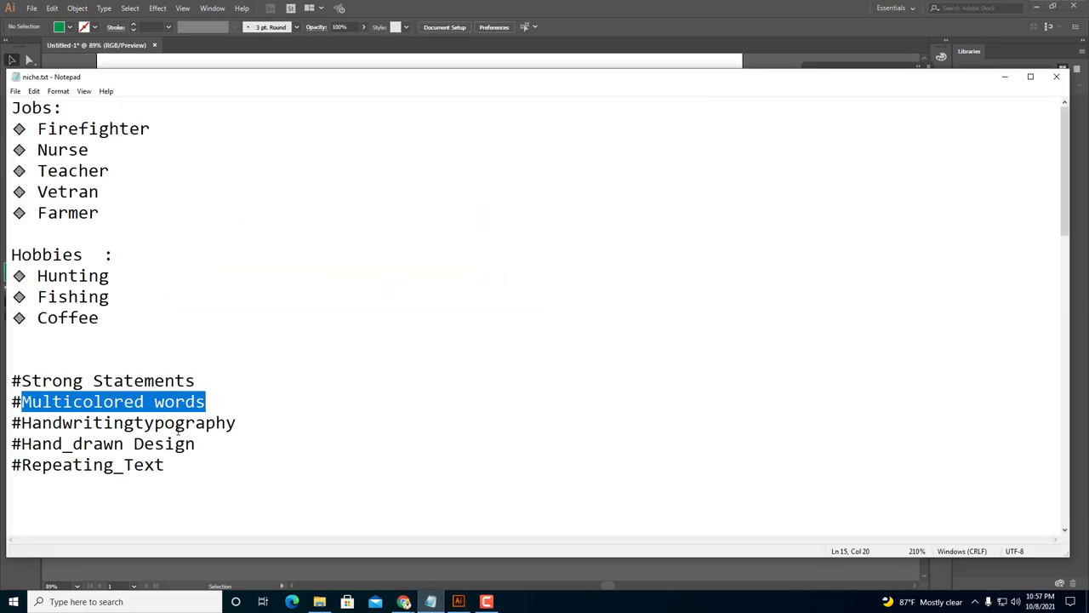
{"action": "left_click", "coordinate": [73, 400]}
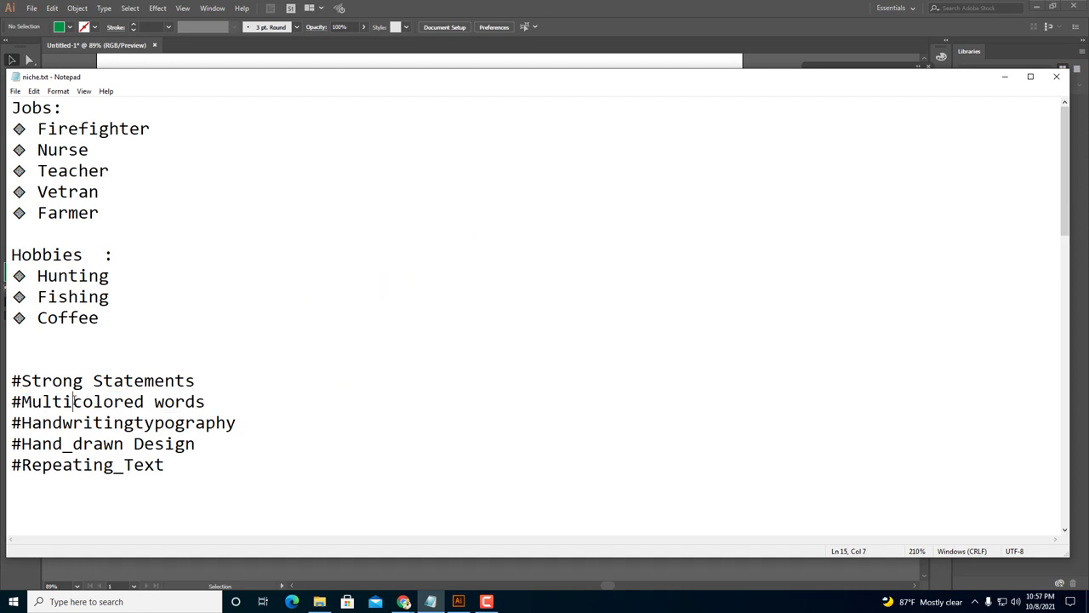
{"action": "left_click_drag", "start_coordinate": [202, 401], "coordinate": [40, 403]}
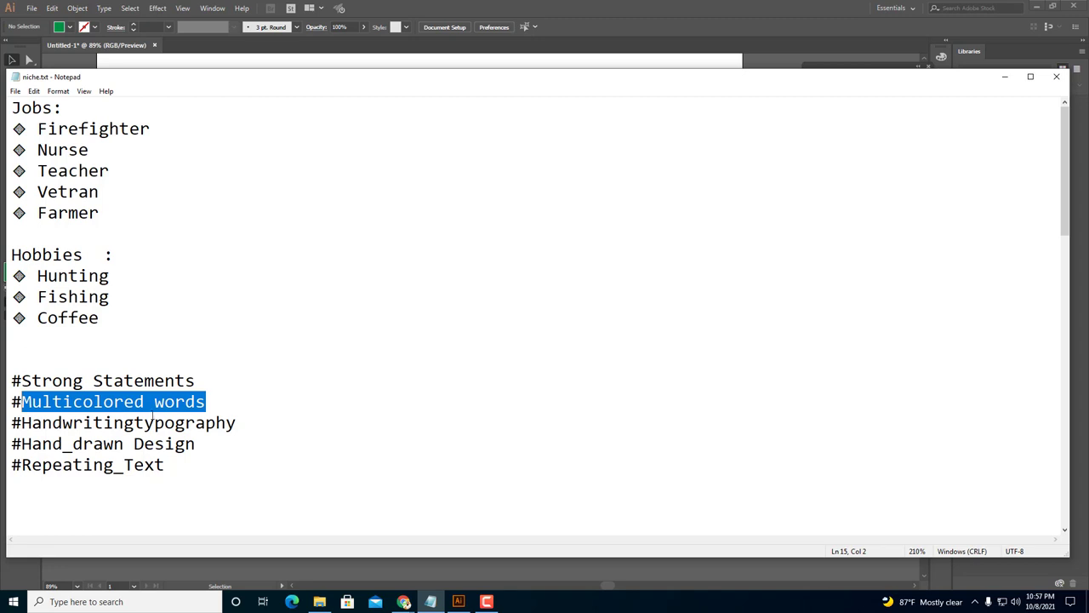
{"action": "left_click", "coordinate": [186, 402]}
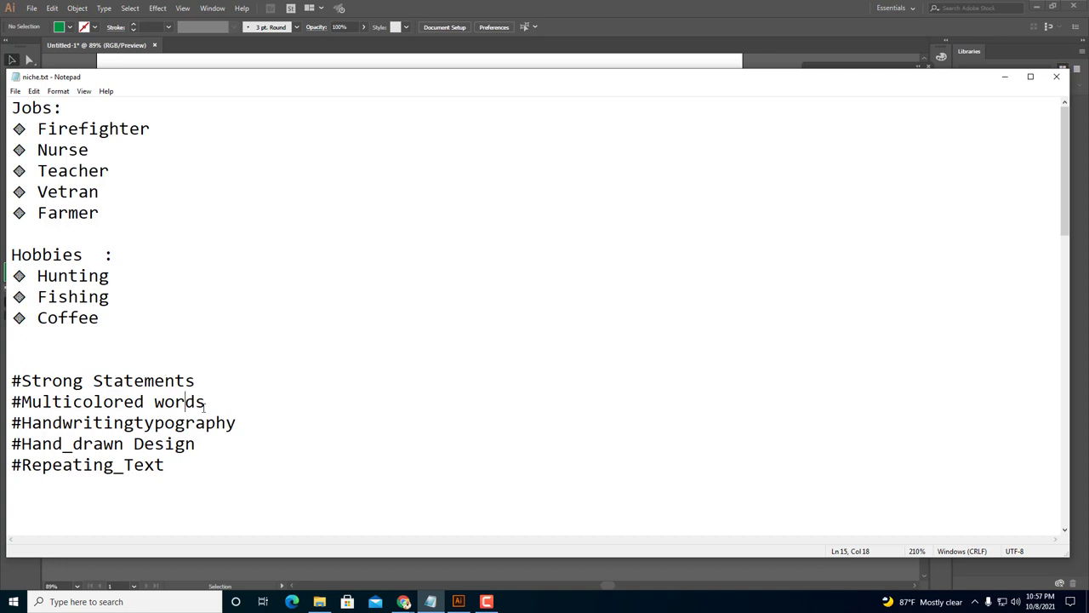
{"action": "left_click", "coordinate": [459, 601]}
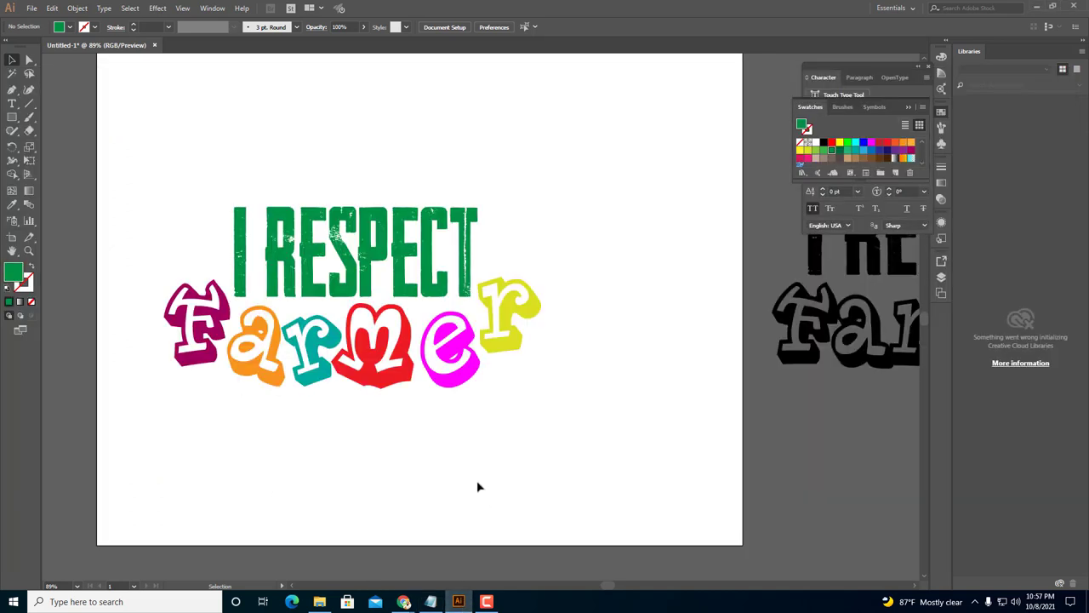
Duplicate the grouped colored design and place the copy directly above the artboard.
{"action": "left_click_drag", "start_coordinate": [446, 425], "coordinate": [243, 170]}
{"action": "key", "text": "ctrl+minus"}
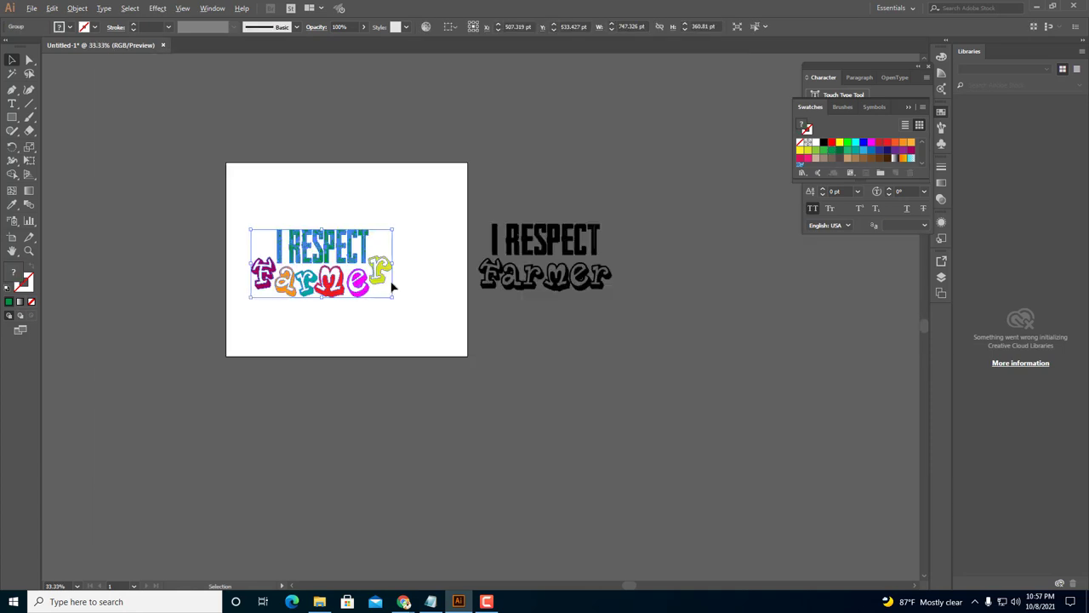
{"action": "left_click_drag", "start_coordinate": [350, 266], "coordinate": [350, 134]}
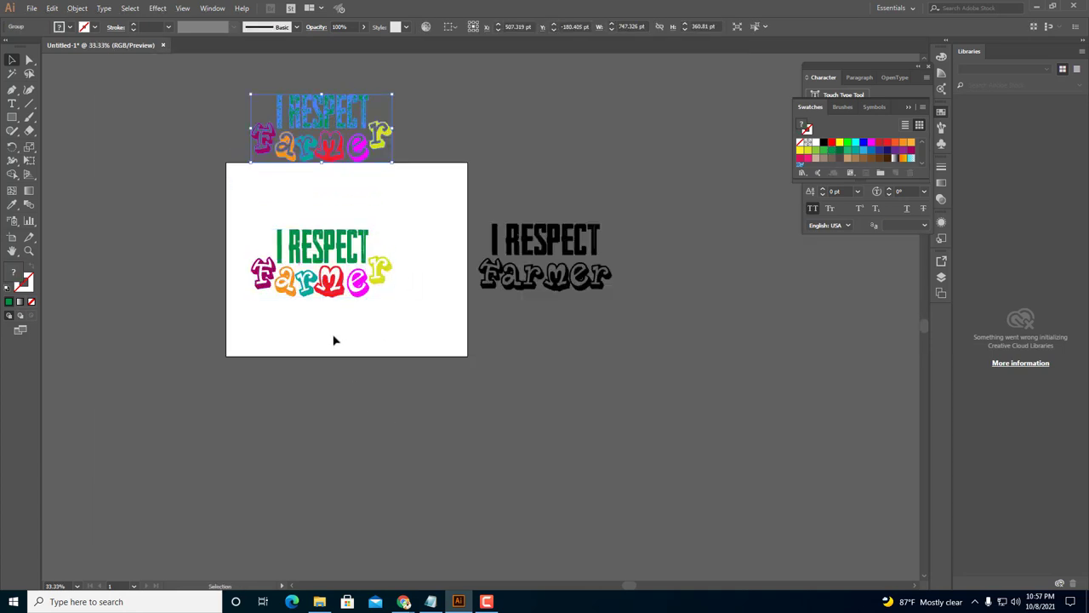
Isolate the design group on the artboard and slightly reduce the height of its "I respect" line.
{"action": "left_click", "coordinate": [335, 338]}
{"action": "key", "text": "ctrl+plus"}
{"action": "left_click", "coordinate": [320, 204]}
{"action": "double_click", "coordinate": [320, 189]}
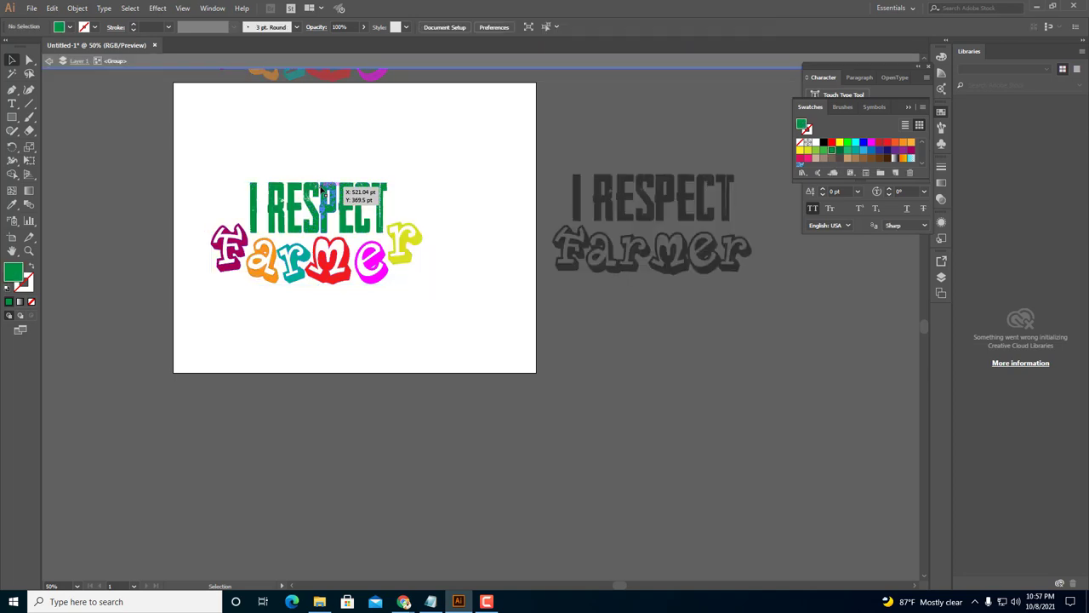
{"action": "left_click_drag", "start_coordinate": [320, 189], "coordinate": [320, 189]}
{"action": "left_click", "coordinate": [327, 260]}
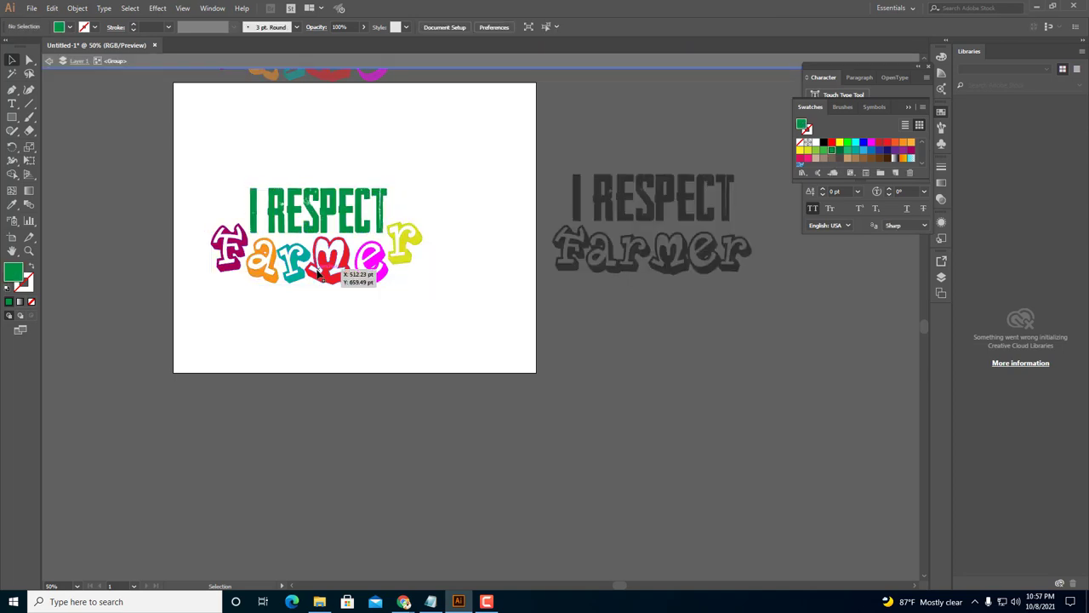
Rearrange the "farmer" letters below "I respect" into two stacked rows, "Far" above "mer".
{"action": "right_click", "coordinate": [318, 274]}
{"action": "left_click", "coordinate": [214, 352]}
{"action": "left_click_drag", "start_coordinate": [325, 255], "coordinate": [294, 349]}
{"action": "left_click_drag", "start_coordinate": [308, 285], "coordinate": [356, 281]}
{"action": "left_click_drag", "start_coordinate": [426, 292], "coordinate": [279, 312]}
{"action": "left_click_drag", "start_coordinate": [338, 331], "coordinate": [313, 319]}
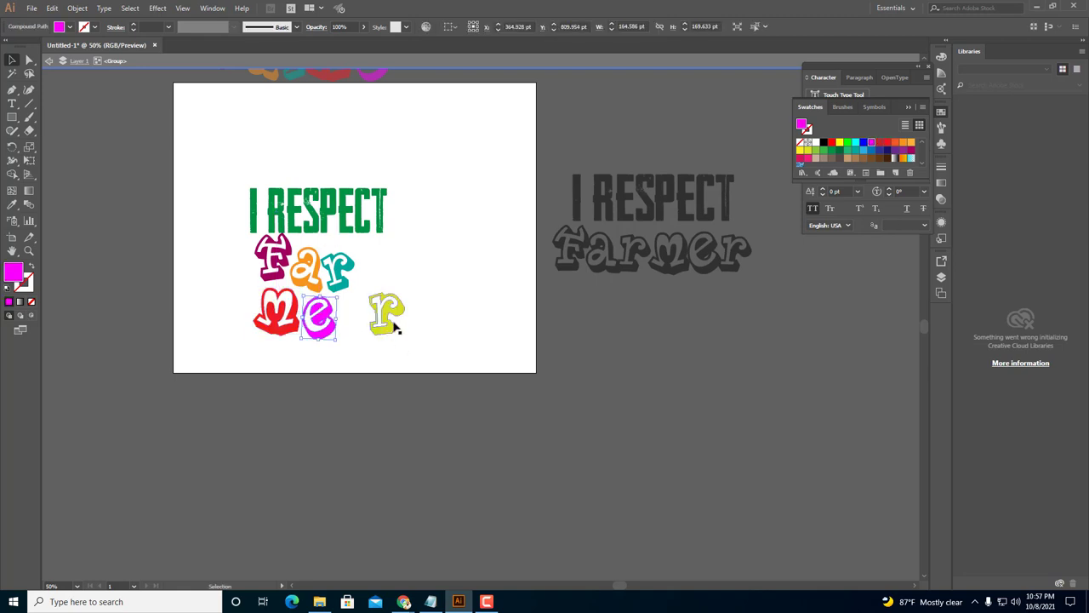
{"action": "left_click_drag", "start_coordinate": [395, 322], "coordinate": [362, 329]}
{"action": "left_click", "coordinate": [378, 355]}
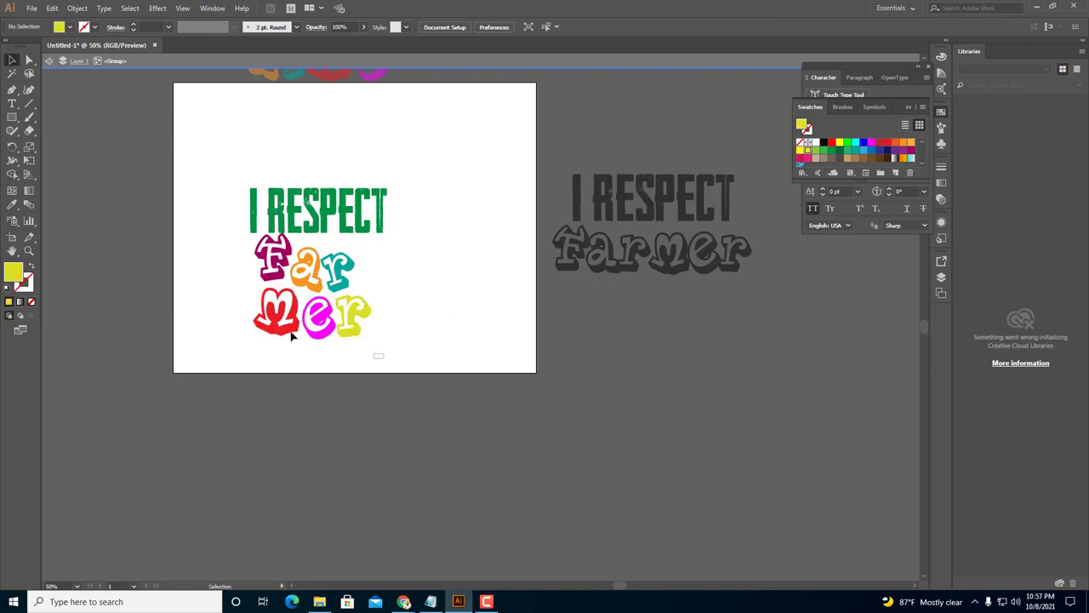
Move both letter rows slightly down and right to leave a gap below "I respect".
{"action": "left_click_drag", "start_coordinate": [241, 266], "coordinate": [241, 266]}
{"action": "left_click_drag", "start_coordinate": [362, 330], "coordinate": [413, 343]}
{"action": "left_click", "coordinate": [340, 289]}
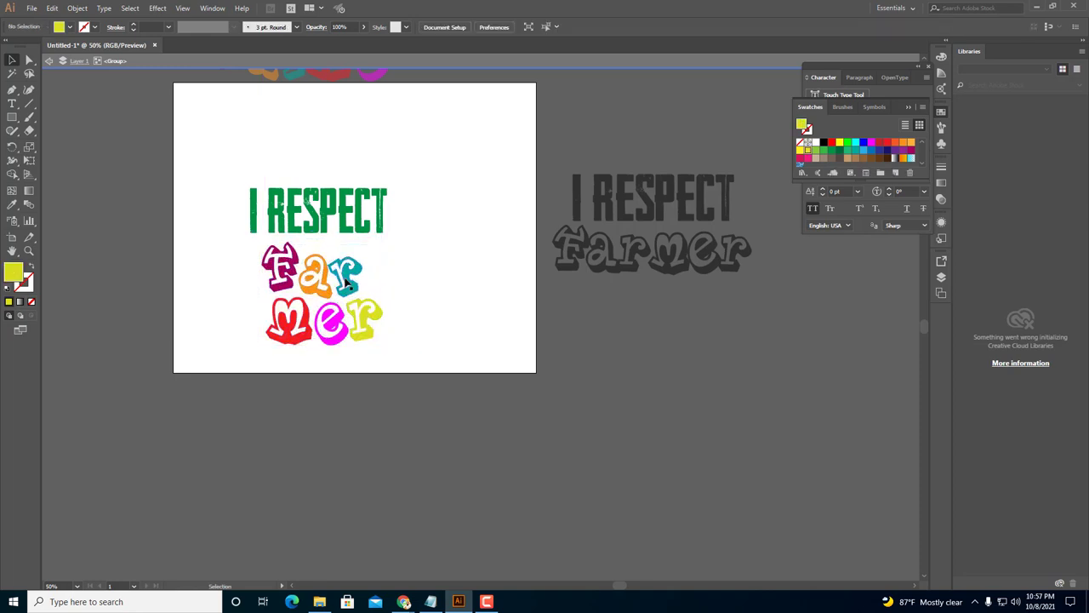
Enlarge the teal "r" in the "Far" row and raise the orange "a" to line up with its neighbors.
{"action": "left_click", "coordinate": [346, 285]}
{"action": "mouse_move", "coordinate": [361, 257]}
{"action": "left_mouse_down"}
{"action": "mouse_move", "coordinate": [366, 245]}
{"action": "mouse_move", "coordinate": [355, 249]}
{"action": "mouse_move", "coordinate": [377, 236]}
{"action": "mouse_move", "coordinate": [357, 248]}
{"action": "left_mouse_up"}
{"action": "left_click", "coordinate": [361, 283]}
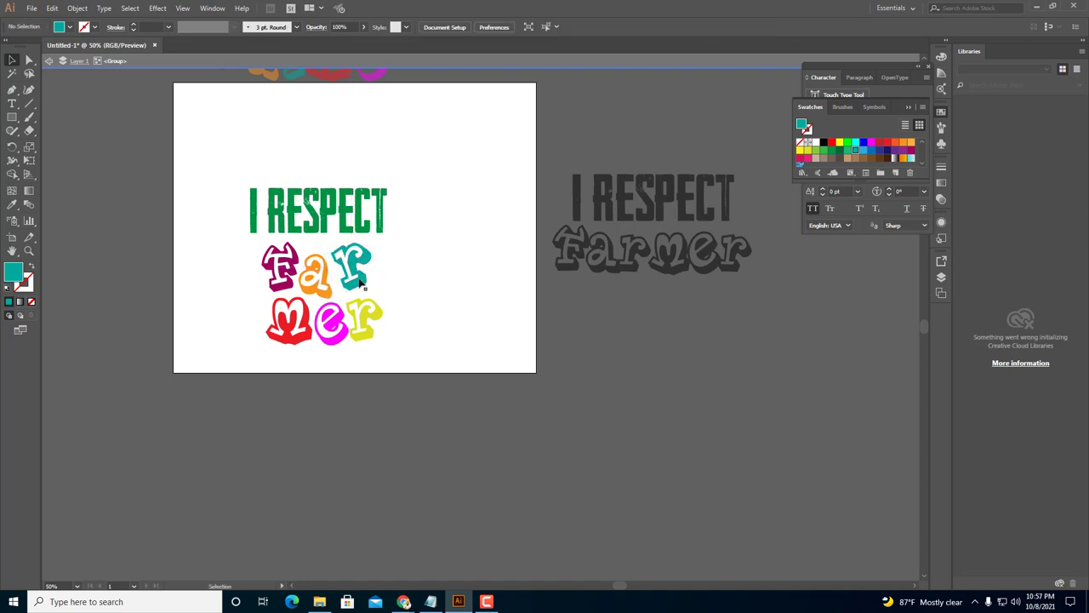
{"action": "left_click", "coordinate": [324, 280]}
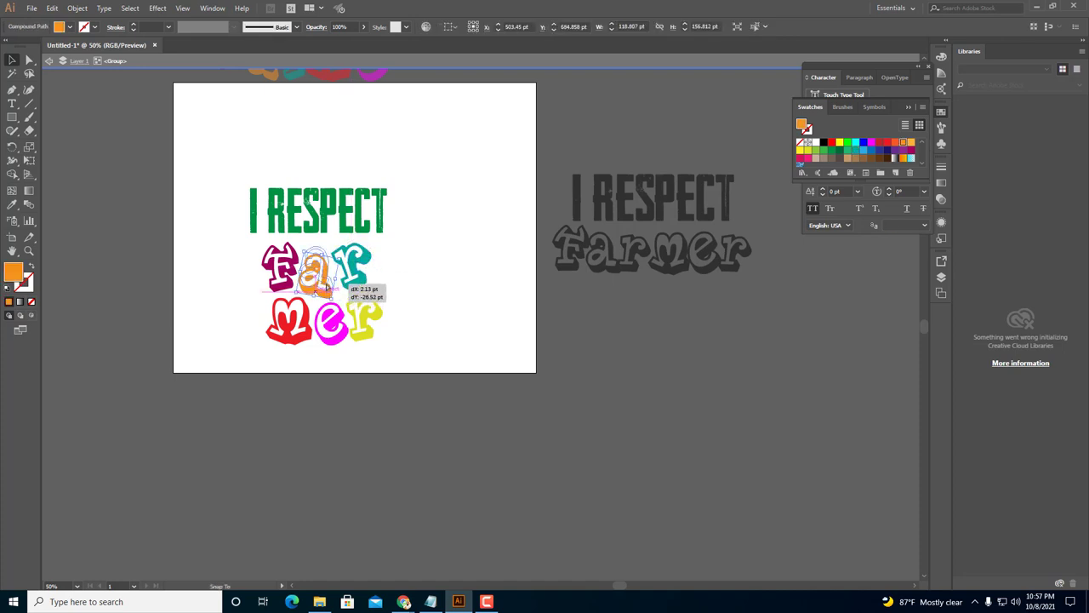
{"action": "left_click", "coordinate": [409, 274]}
Nudge and tilt the "m", "e" and "r" of the lower row into an even, tightly spaced line.
{"action": "left_click", "coordinate": [329, 321]}
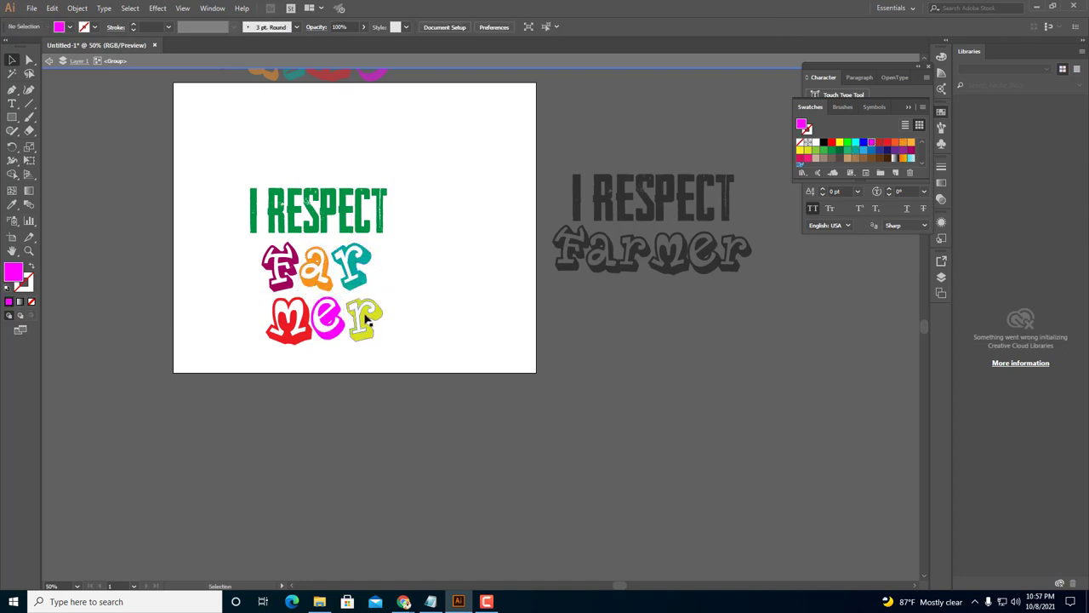
{"action": "left_click", "coordinate": [375, 317]}
{"action": "left_click_drag", "start_coordinate": [390, 334], "coordinate": [313, 340]}
{"action": "left_click", "coordinate": [358, 336]}
{"action": "left_click", "coordinate": [340, 327]}
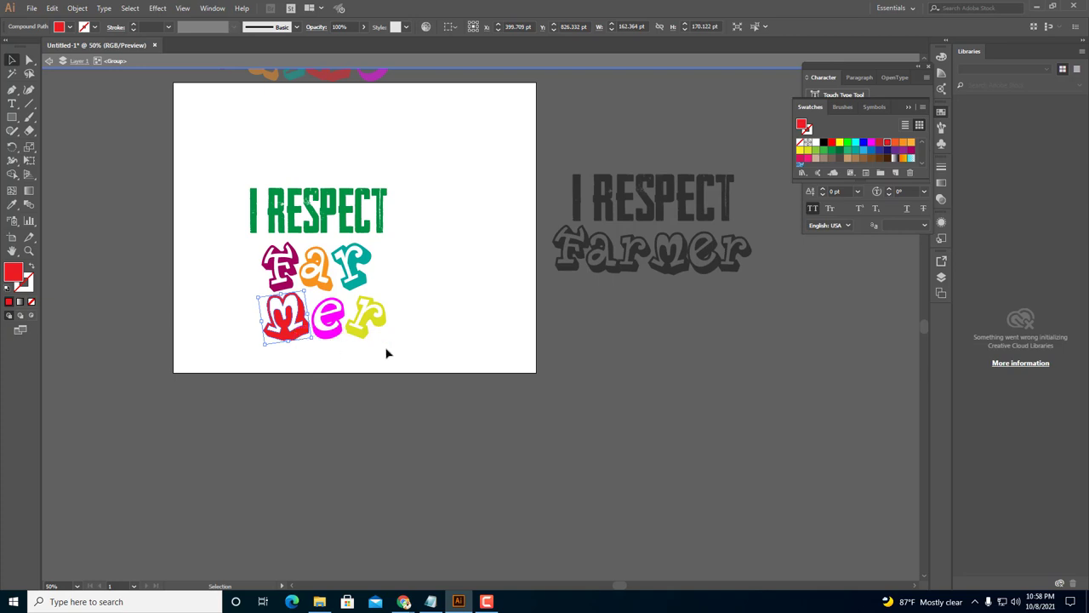
{"action": "left_click", "coordinate": [372, 323]}
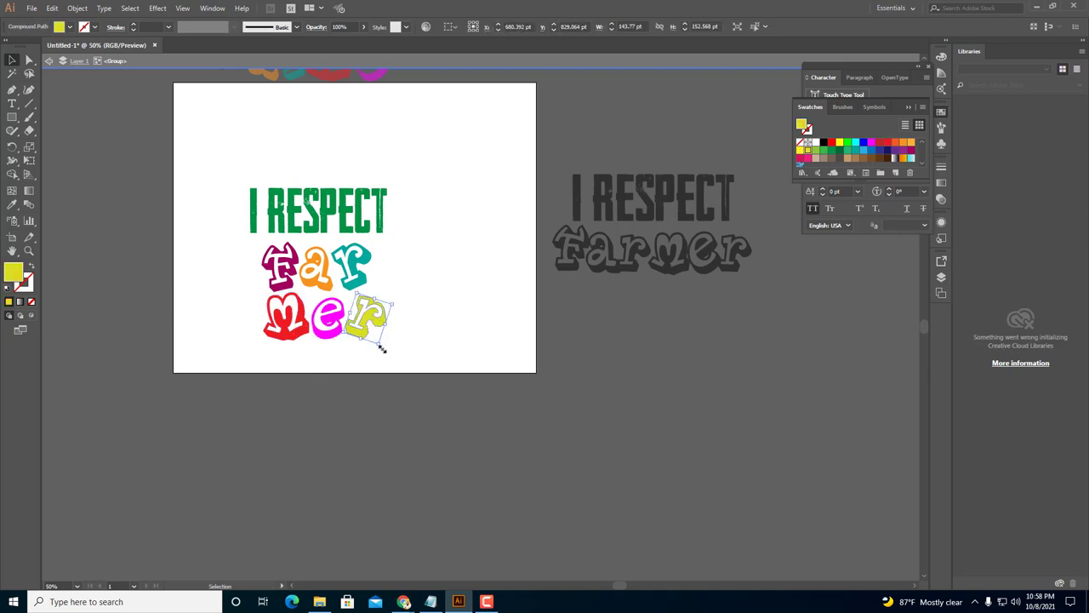
Group the six "Far" / "mer" letters and align them with the "I respect" line on their horizontal centers.
{"action": "left_click_drag", "start_coordinate": [379, 345], "coordinate": [218, 239]}
{"action": "left_click", "coordinate": [391, 355]}
{"action": "key", "text": "a"}
{"action": "key", "text": "v"}
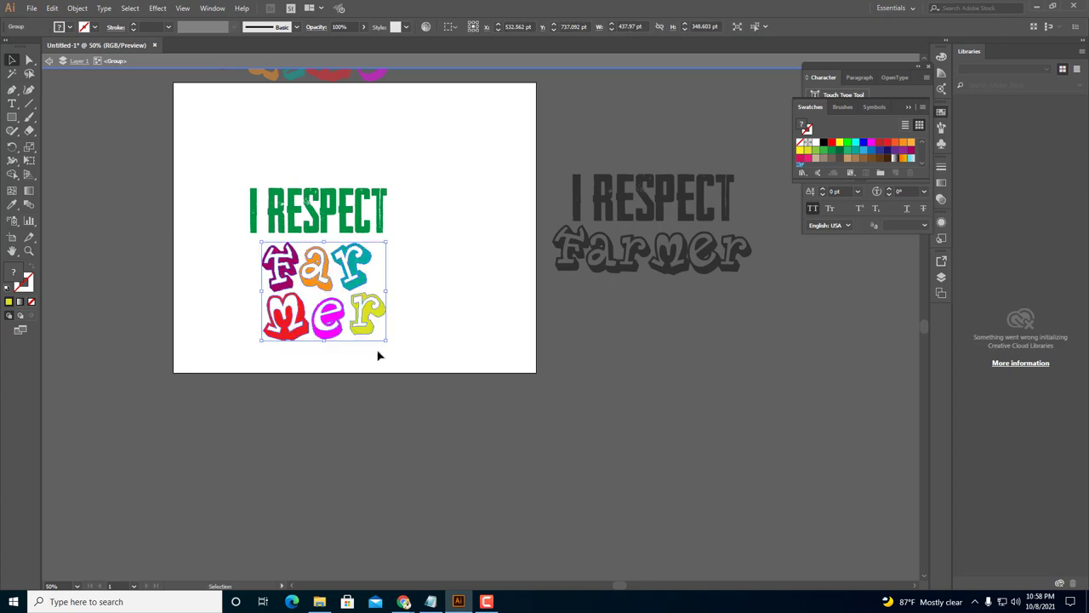
{"action": "left_click_drag", "start_coordinate": [379, 358], "coordinate": [200, 226]}
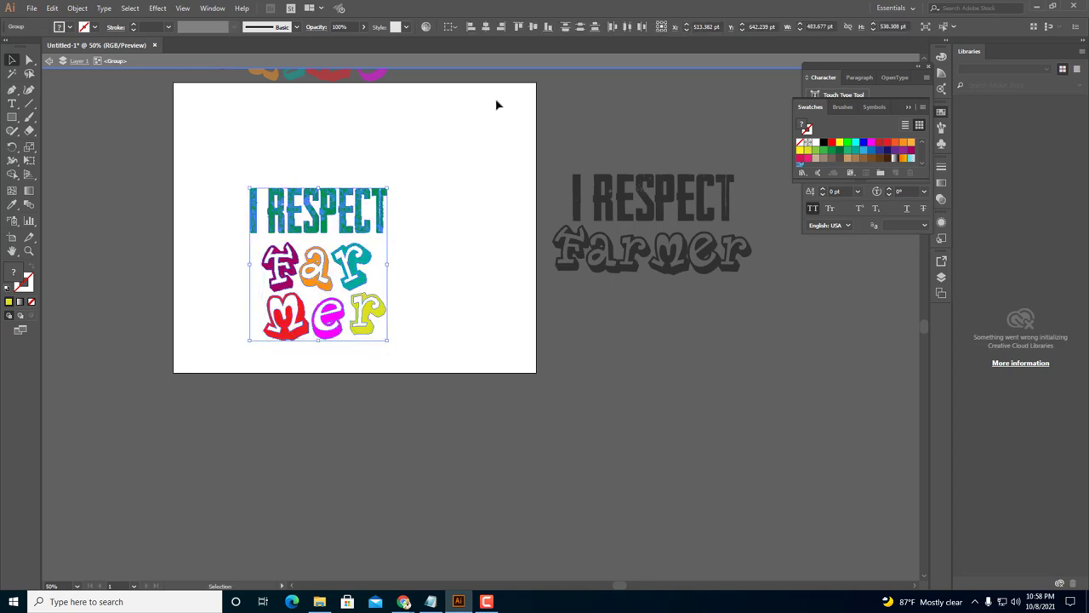
{"action": "left_click", "coordinate": [484, 29]}
{"action": "left_click", "coordinate": [420, 307]}
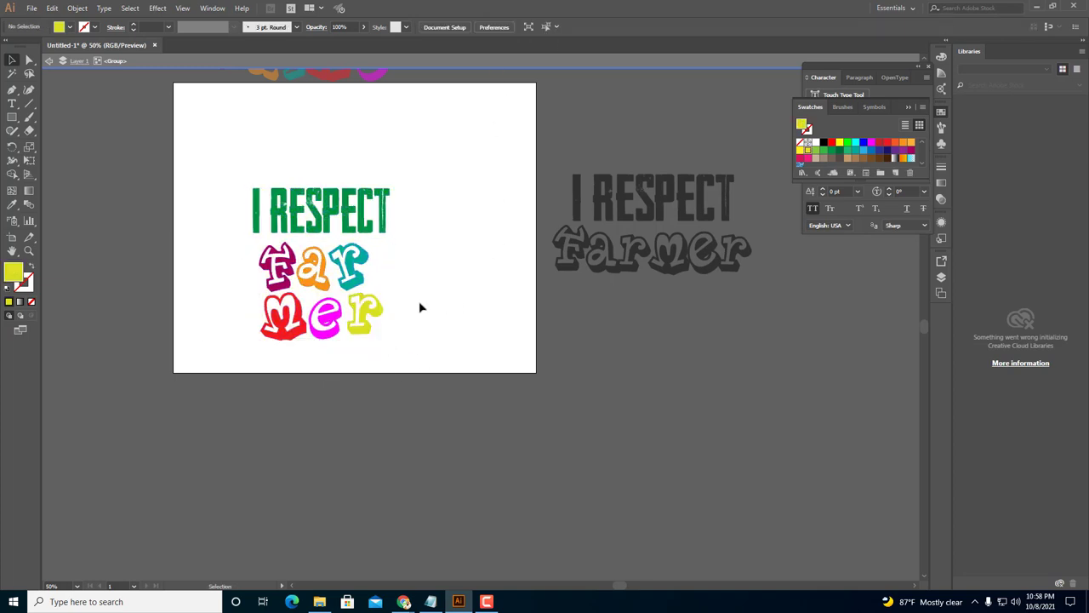
Select the whole stacked design to check it, then exit the group's isolation mode.
{"action": "left_click_drag", "start_coordinate": [303, 237], "coordinate": [240, 147]}
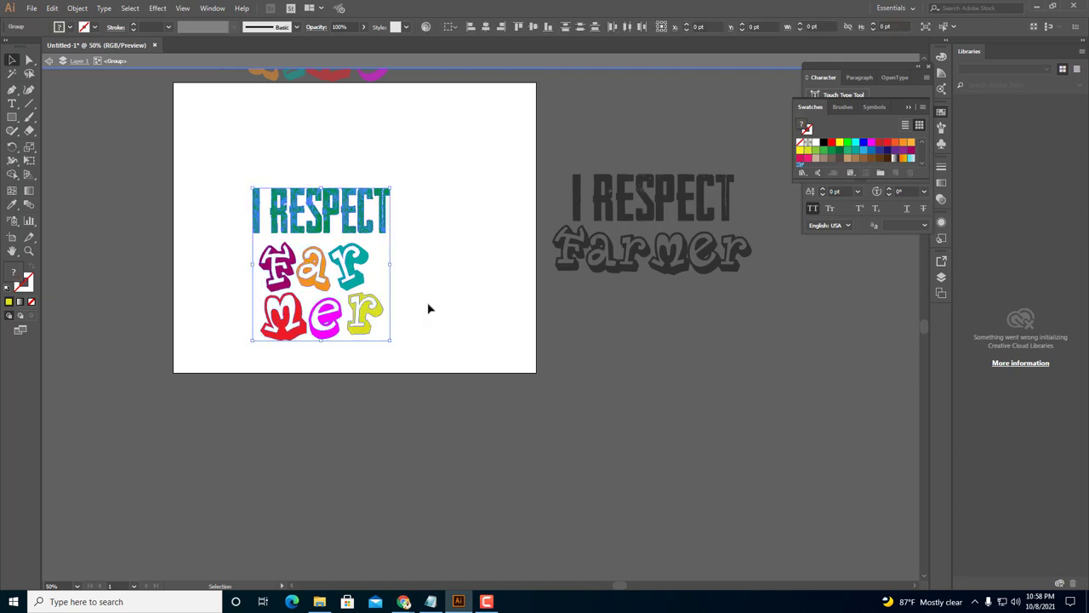
{"action": "key", "text": "a"}
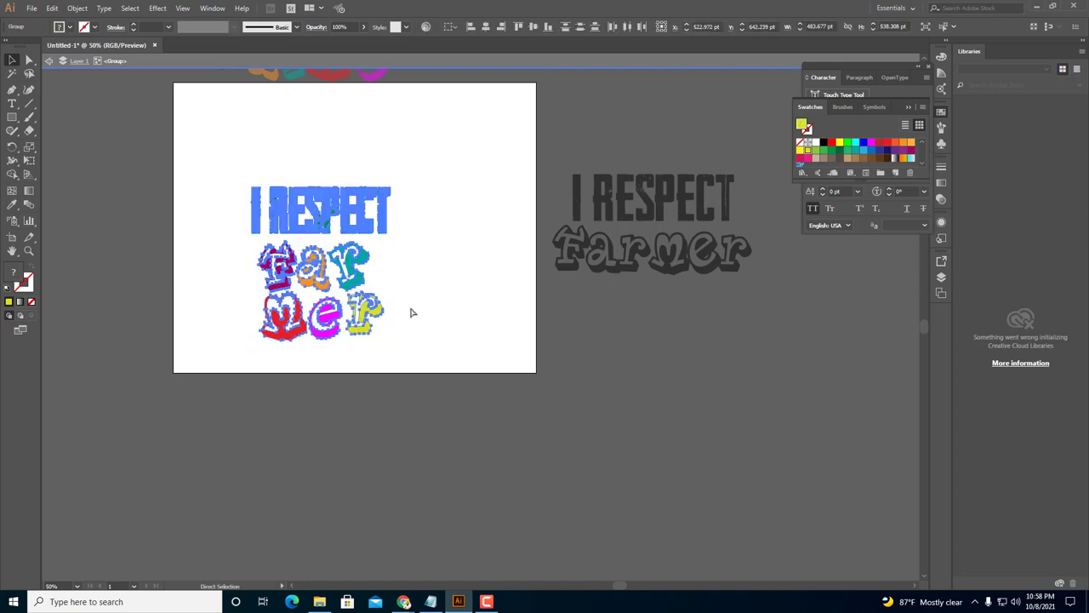
{"action": "key", "text": "v"}
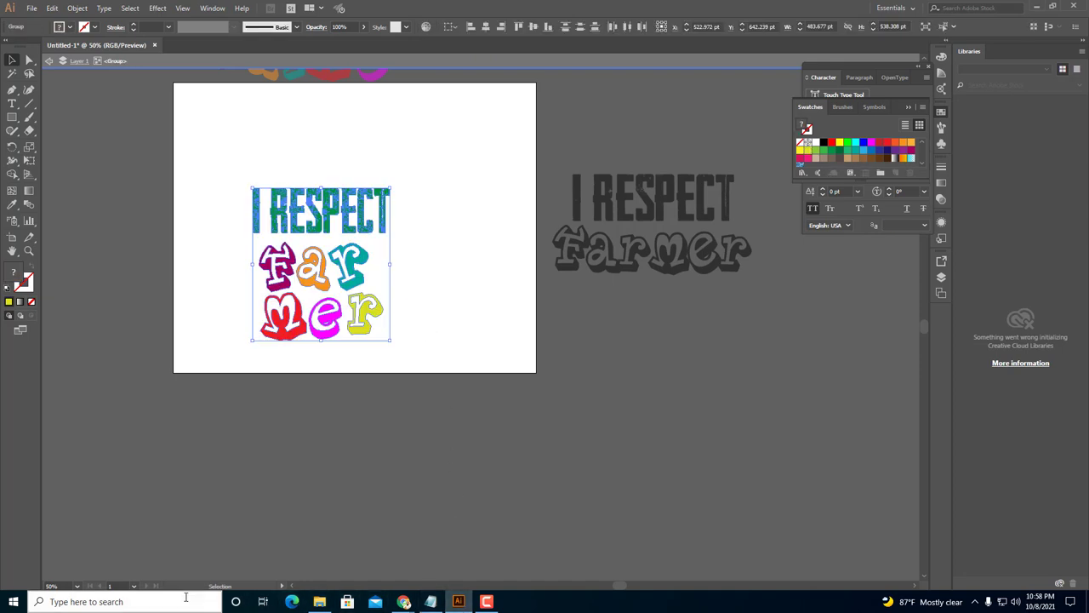
{"action": "left_click", "coordinate": [185, 597]}
{"action": "left_click", "coordinate": [165, 375]}
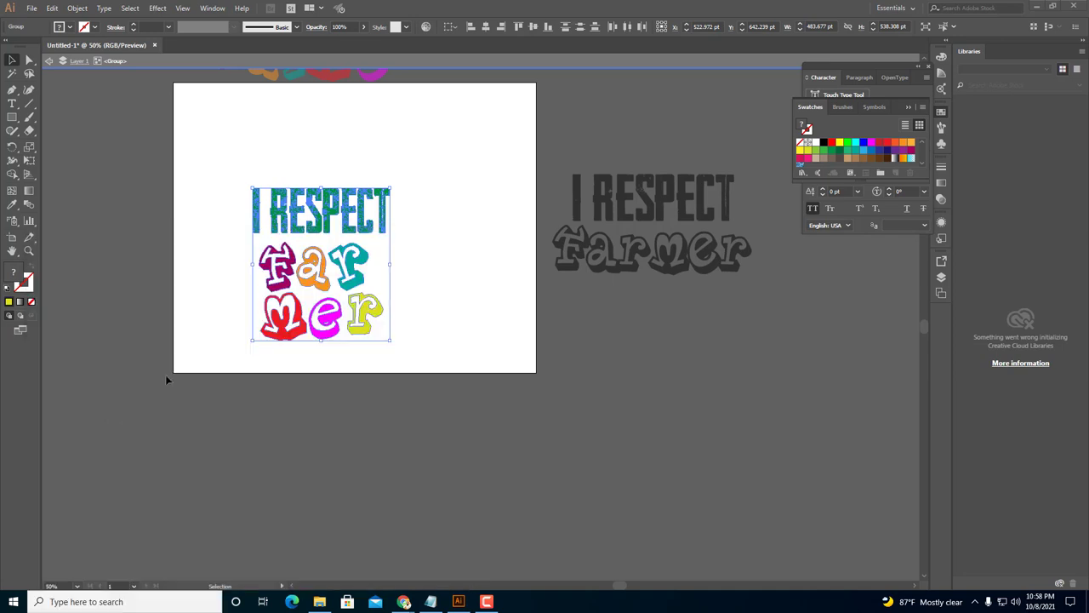
{"action": "double_click", "coordinate": [652, 343]}
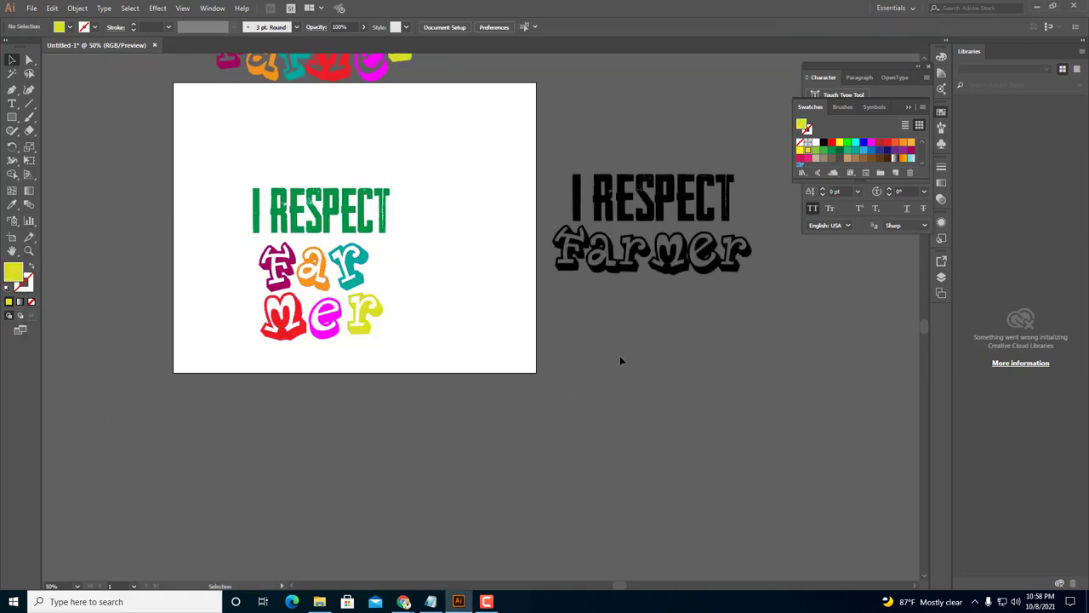
Move the one-line "Farmer" design down over the artboard's upper-right corner.
{"action": "scroll", "coordinate": [619, 360], "scroll_direction": "up", "scroll_amount": 3}
{"action": "left_click_drag", "start_coordinate": [275, 107], "coordinate": [425, 206]}
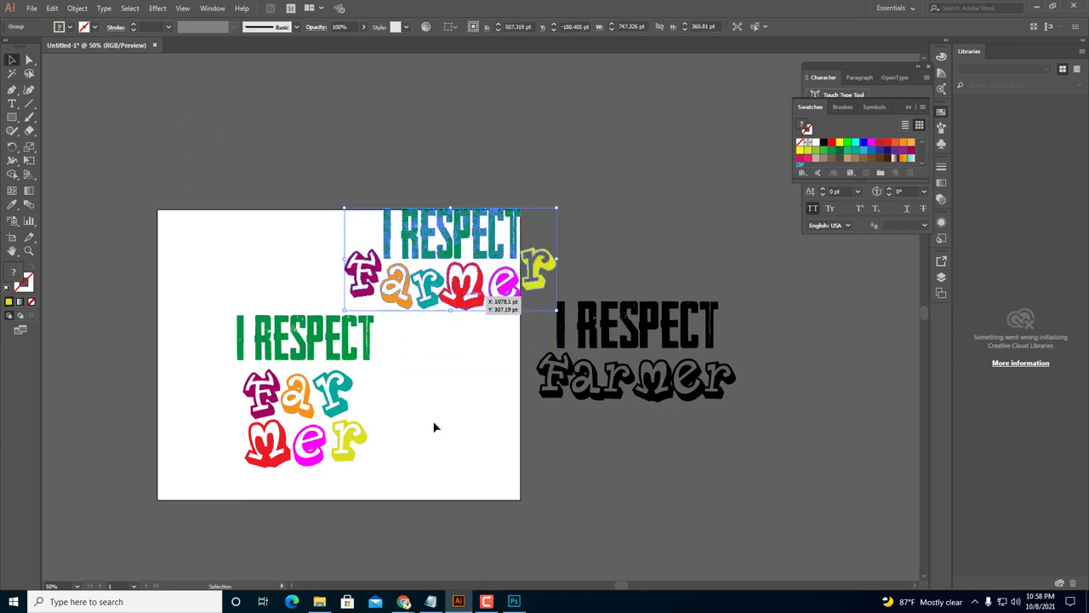
{"action": "left_click", "coordinate": [401, 462]}
In Illustrator, shrink the stacked design's "I RESPECT" line just above "Far" and align it with the letter group on horizontal centers.
{"action": "scroll", "coordinate": [382, 373], "scroll_direction": "down", "scroll_amount": 1}
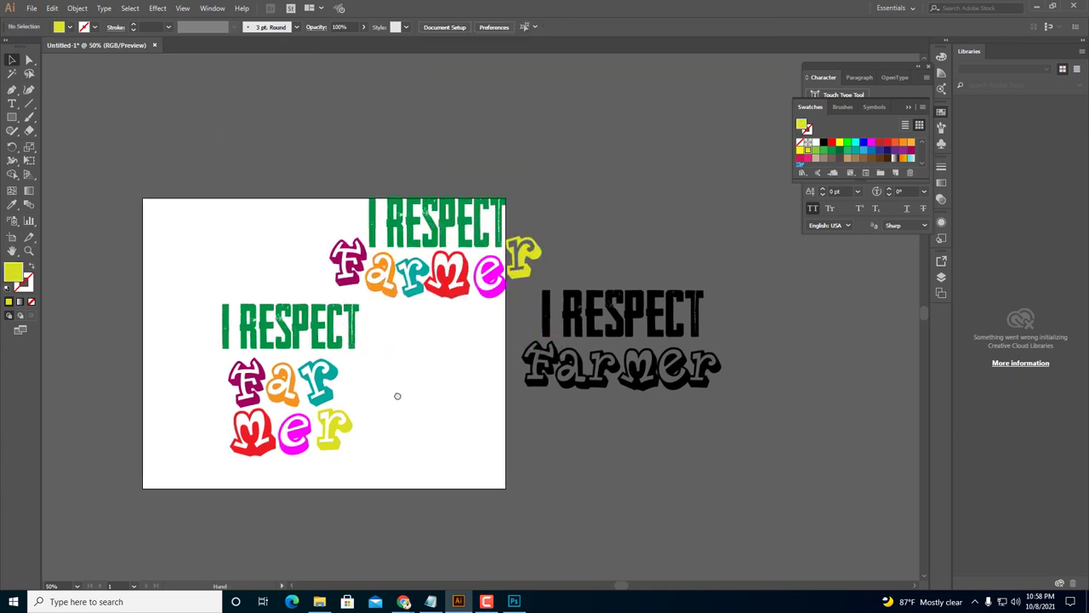
{"action": "left_click", "coordinate": [323, 347]}
{"action": "right_click", "coordinate": [323, 347]}
{"action": "left_click", "coordinate": [337, 398]}
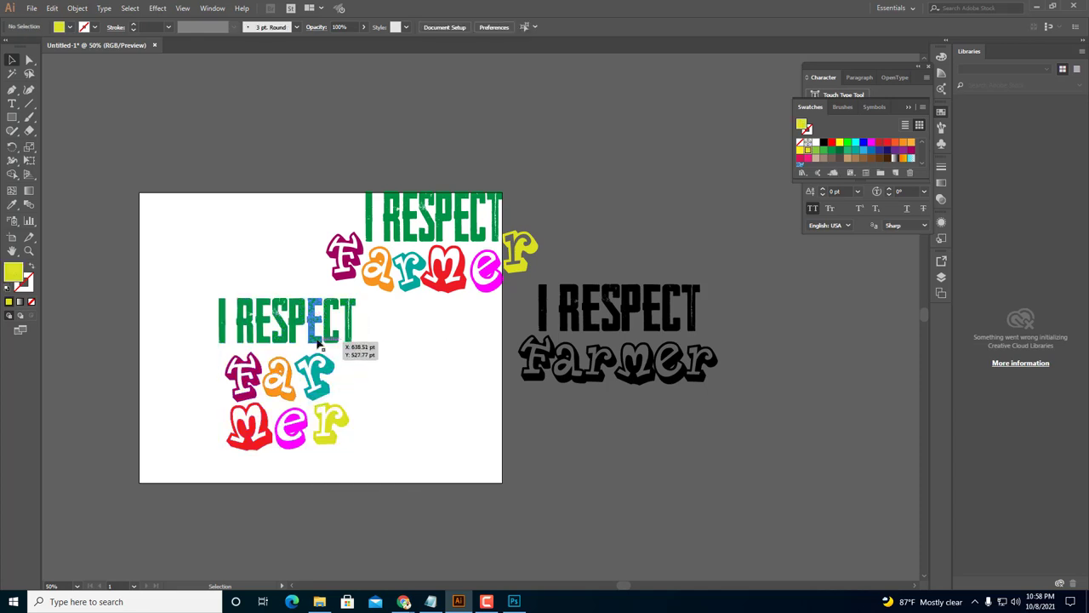
{"action": "left_click", "coordinate": [336, 344]}
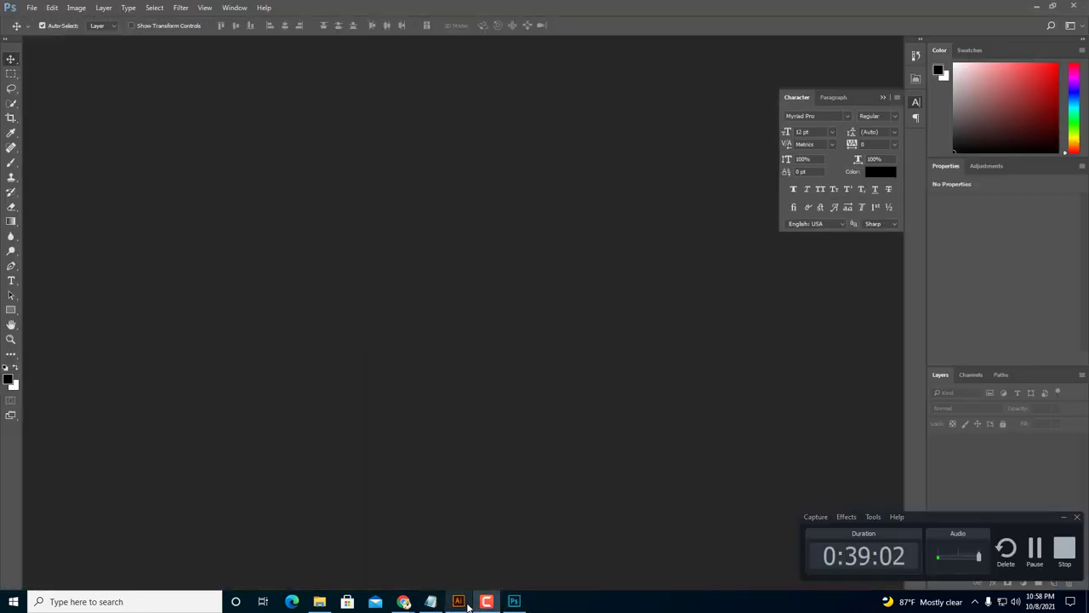
{"action": "left_click", "coordinate": [460, 601]}
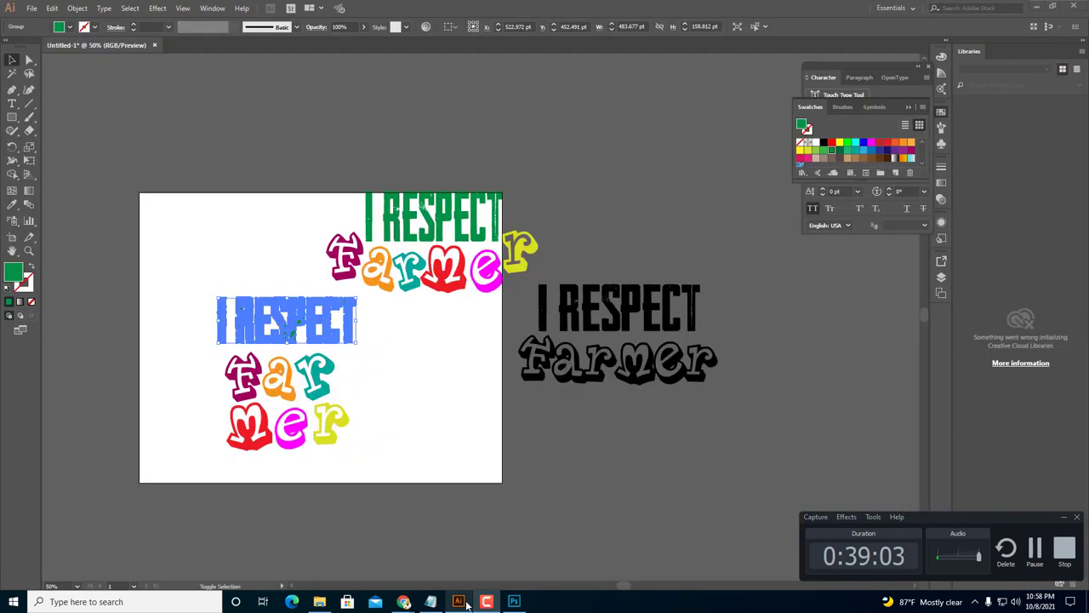
{"action": "left_click_drag", "start_coordinate": [357, 342], "coordinate": [338, 352]}
{"action": "left_click", "coordinate": [318, 344]}
{"action": "left_click", "coordinate": [338, 343]}
{"action": "left_click", "coordinate": [371, 389]}
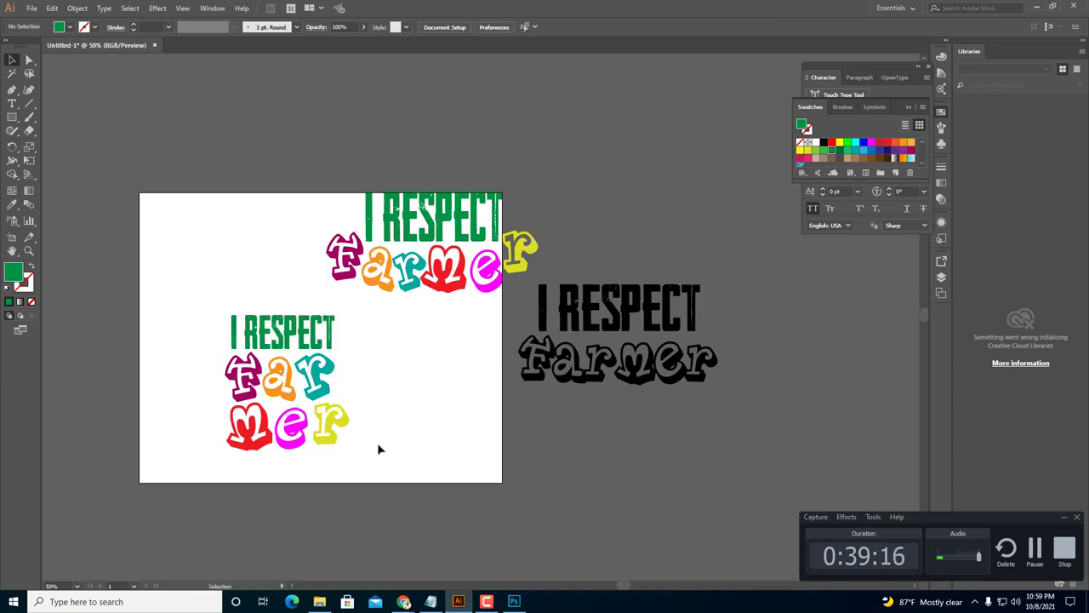
{"action": "left_click_drag", "start_coordinate": [240, 318], "coordinate": [239, 315]}
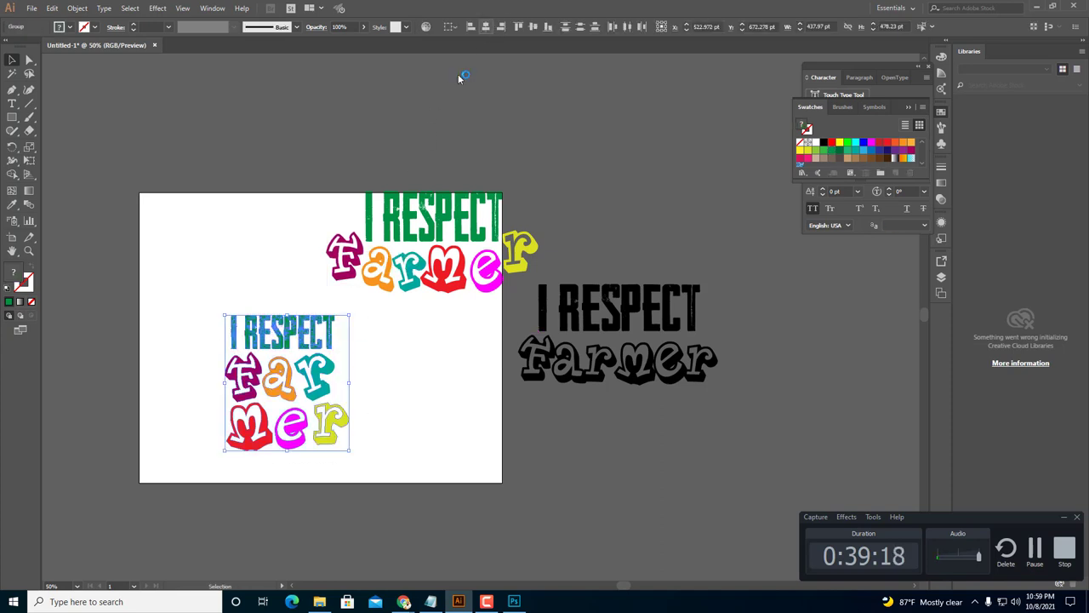
{"action": "left_click", "coordinate": [423, 417]}
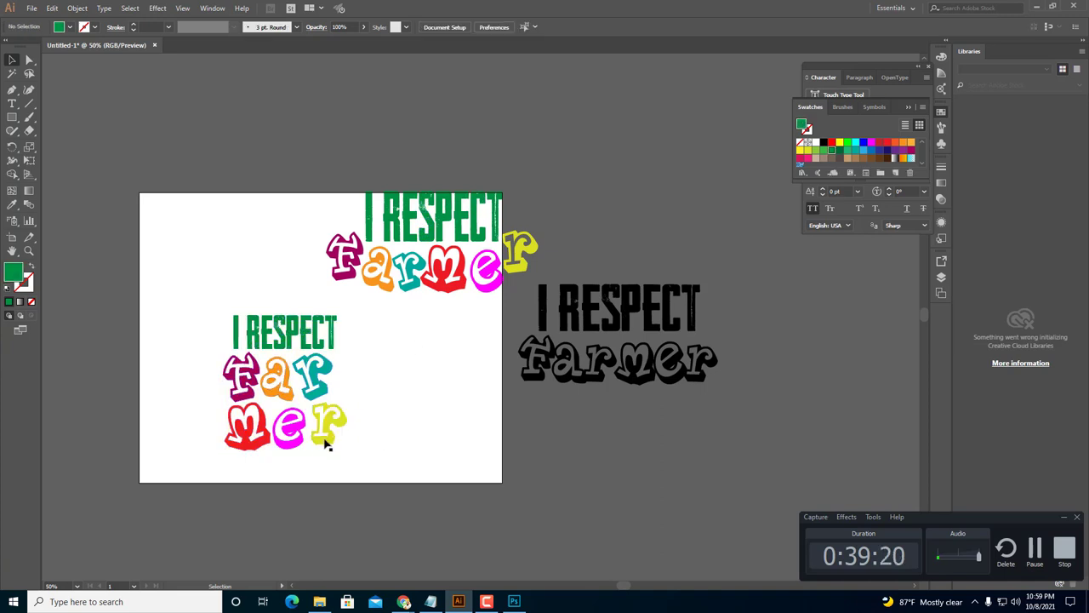
Move the one-line "I RESPECT Farmer" color design off the artboard, above its upper edge.
{"action": "scroll", "coordinate": [326, 443], "scroll_direction": "up", "scroll_amount": 1, "text": "alt"}
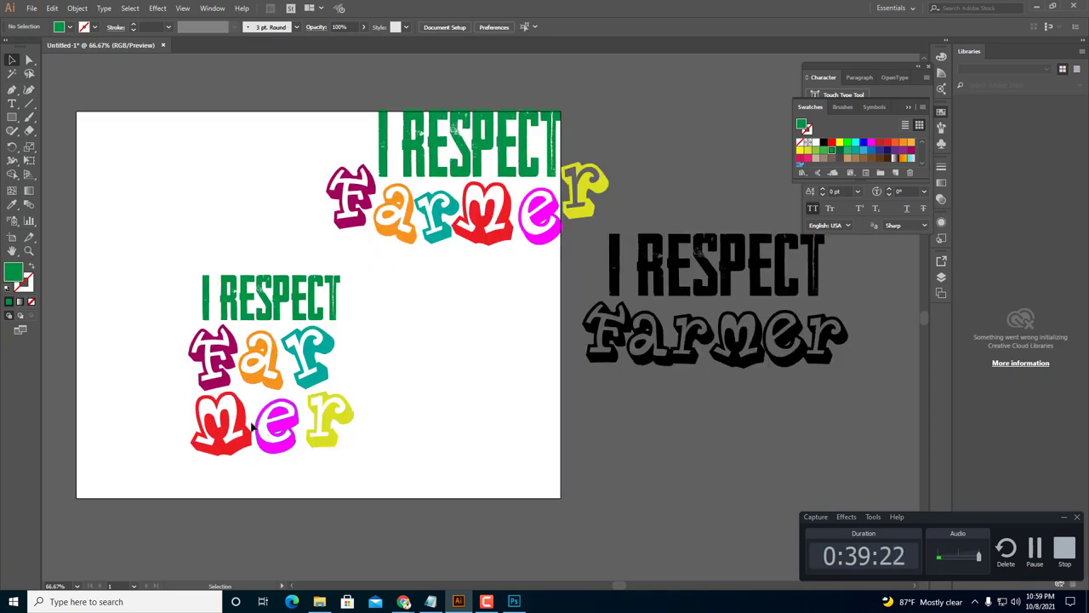
{"action": "scroll", "coordinate": [389, 388], "scroll_direction": "down", "scroll_amount": 2, "text": "alt"}
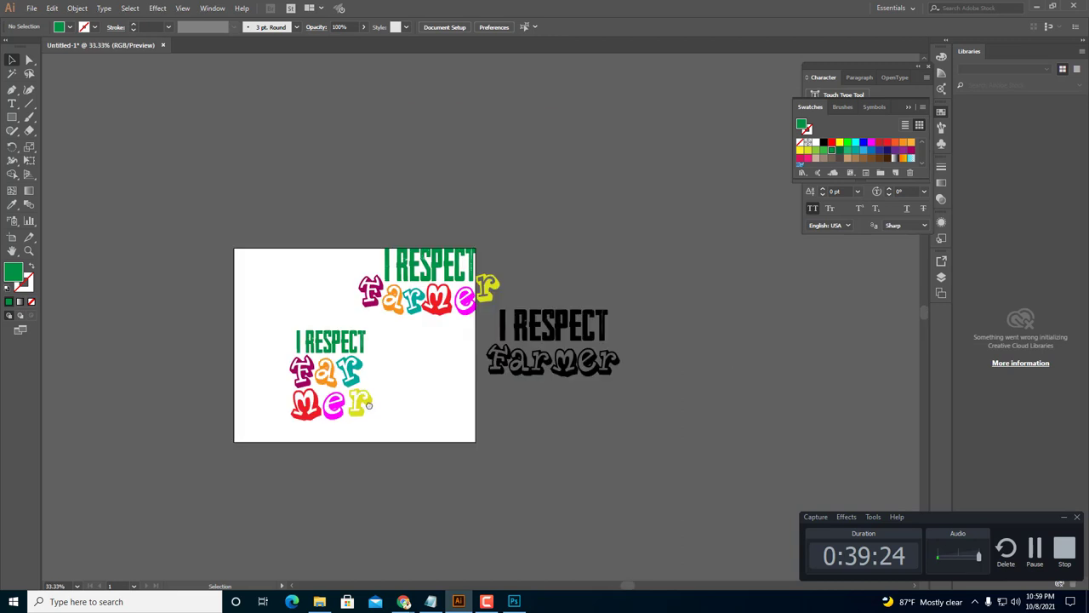
{"action": "scroll", "coordinate": [369, 404], "scroll_direction": "right", "scroll_amount": 2}
{"action": "left_click", "coordinate": [368, 312]}
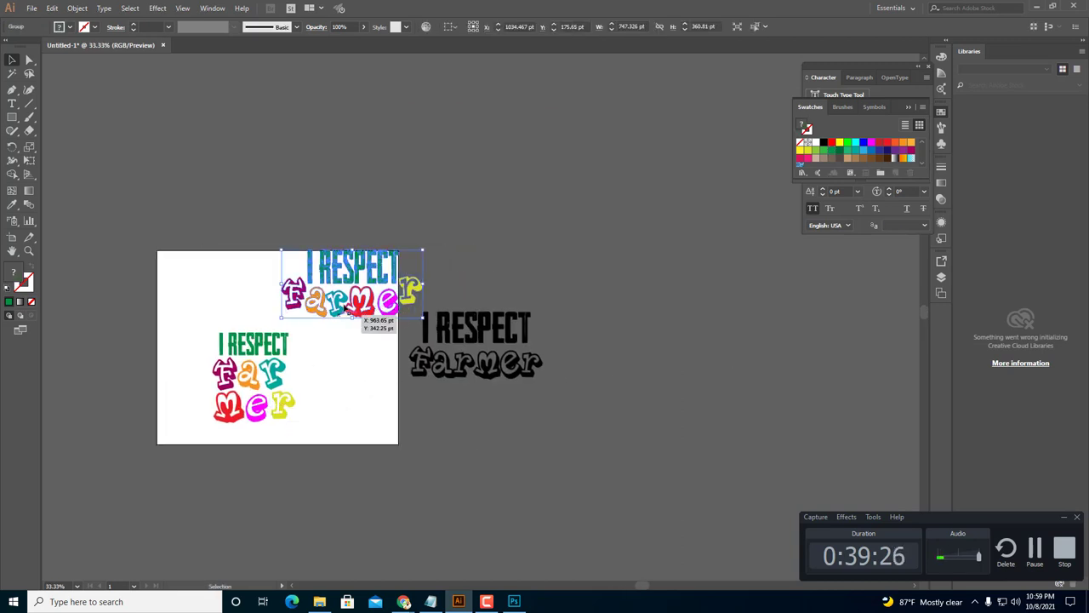
{"action": "left_click_drag", "start_coordinate": [347, 307], "coordinate": [337, 227]}
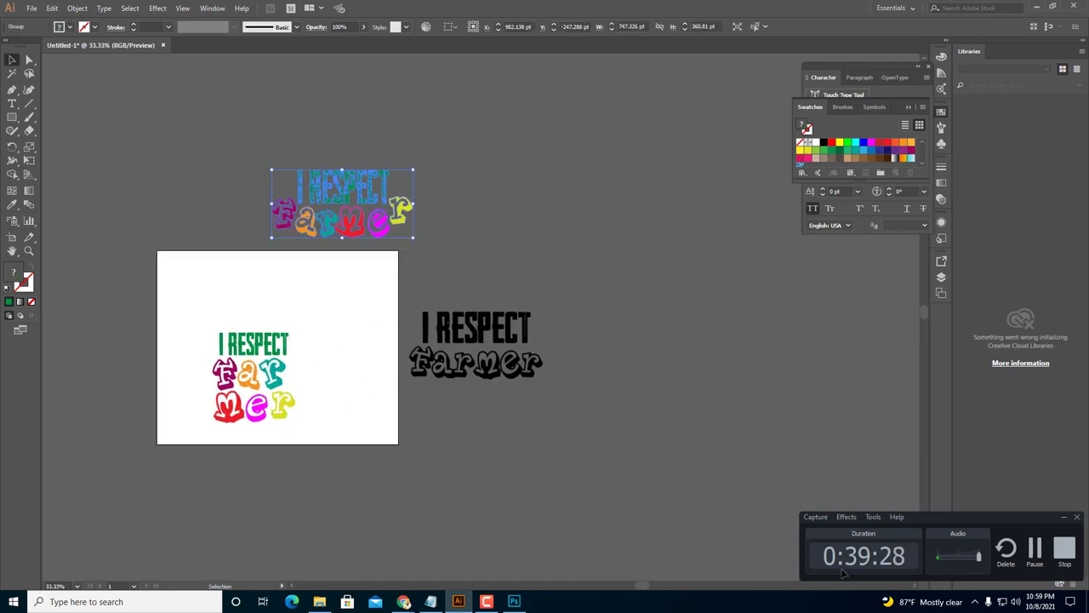
Duplicate the stacked "I RESPECT Far mer" design into the artboard's upper-right area.
{"action": "left_click", "coordinate": [240, 372]}
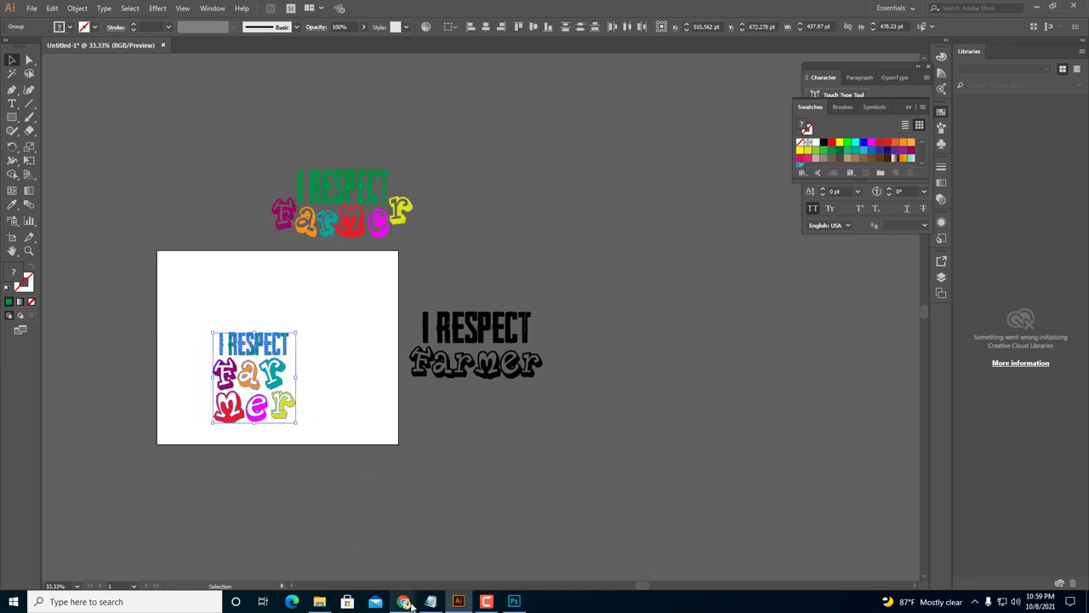
{"action": "mouse_move", "coordinate": [410, 603]}
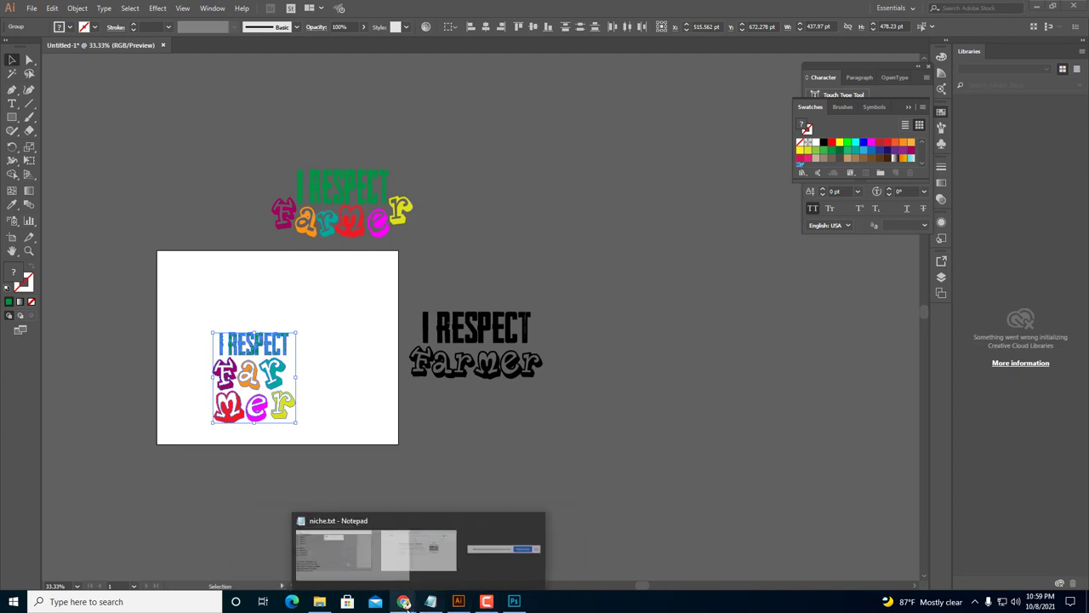
{"action": "left_click", "coordinate": [306, 407]}
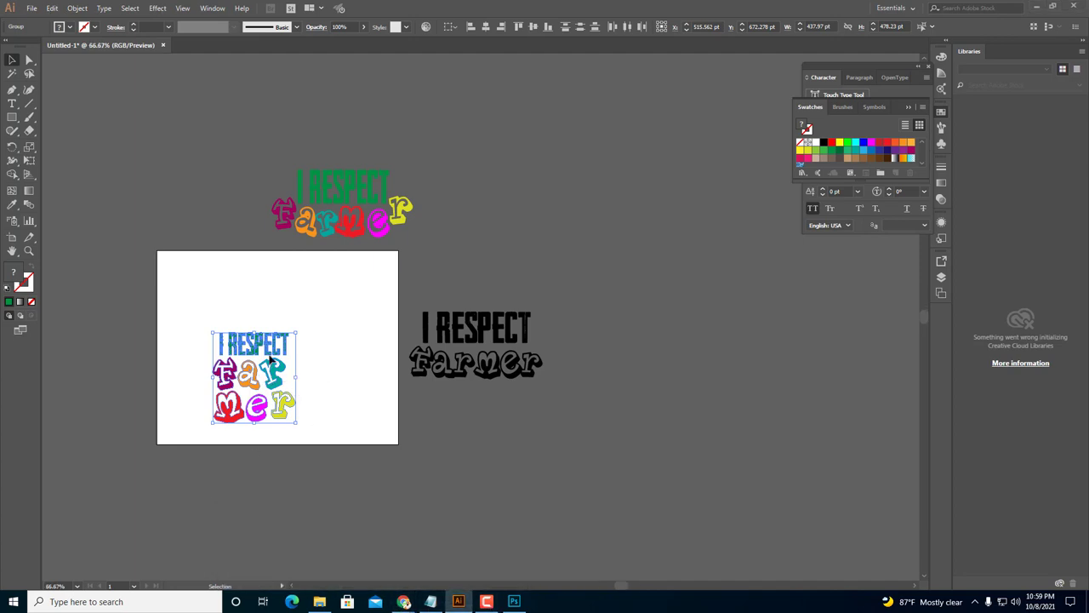
{"action": "scroll", "coordinate": [268, 374], "scroll_direction": "up", "scroll_amount": 2}
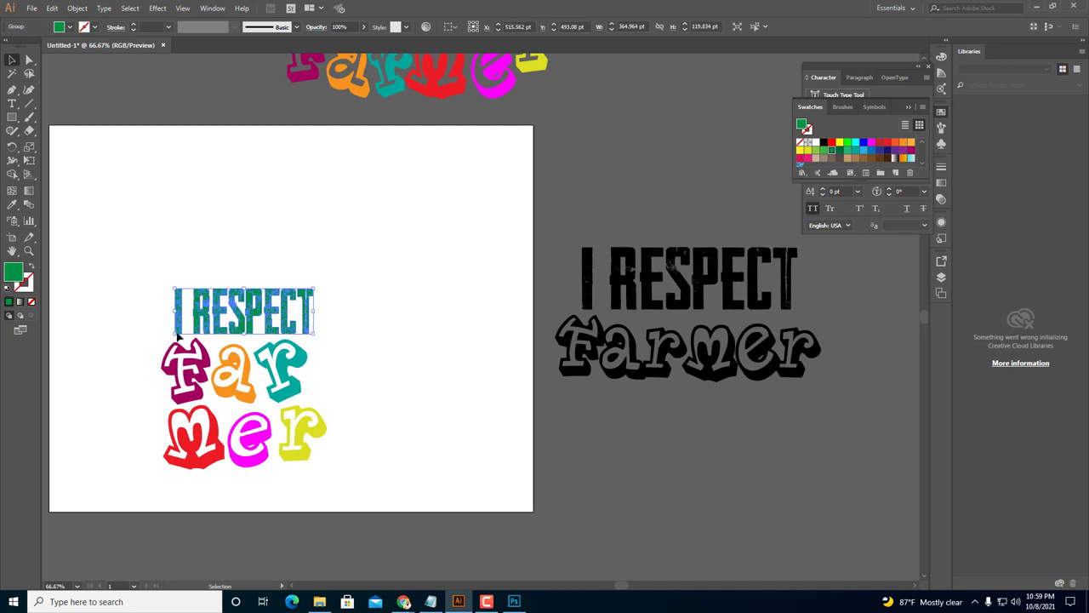
{"action": "left_click_drag", "start_coordinate": [277, 316], "coordinate": [464, 181]}
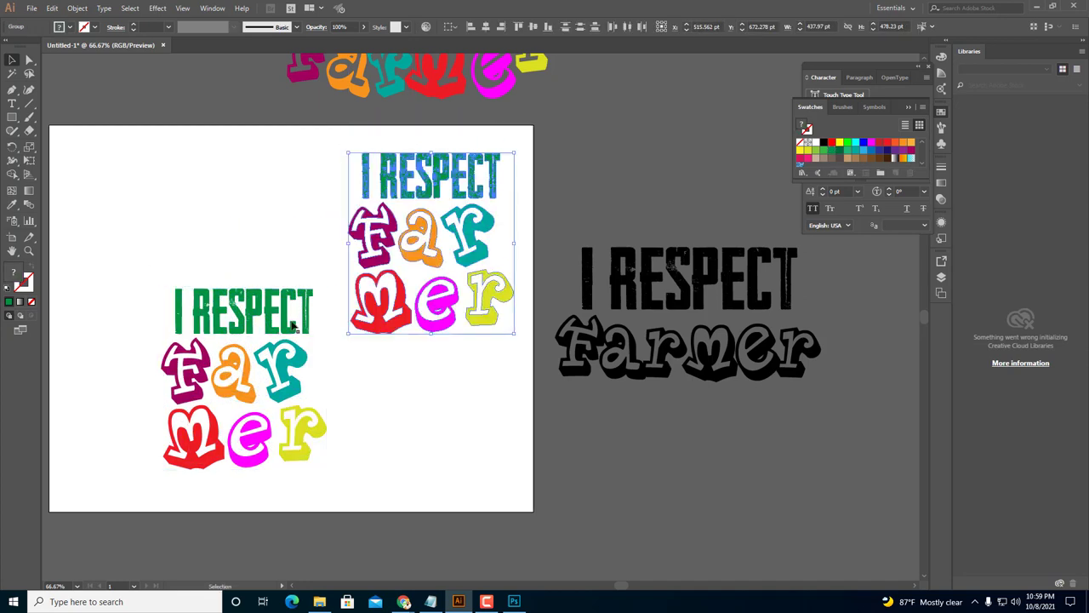
Open the Make with Warp envelope options for the lower design's "I RESPECT" line and turn on the preview.
{"action": "left_click", "coordinate": [304, 309]}
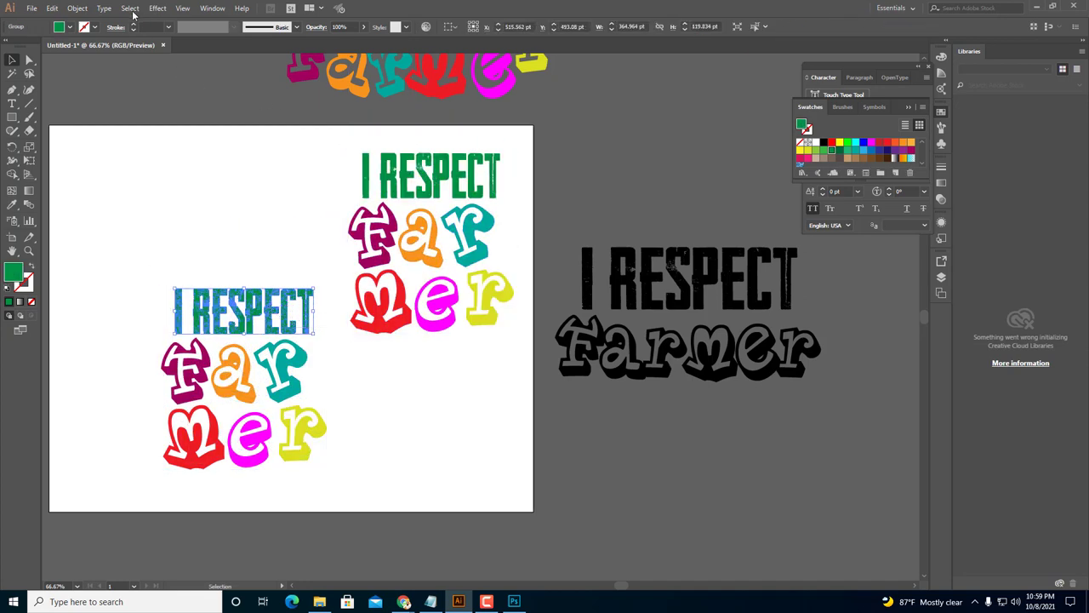
{"action": "left_click", "coordinate": [85, 11]}
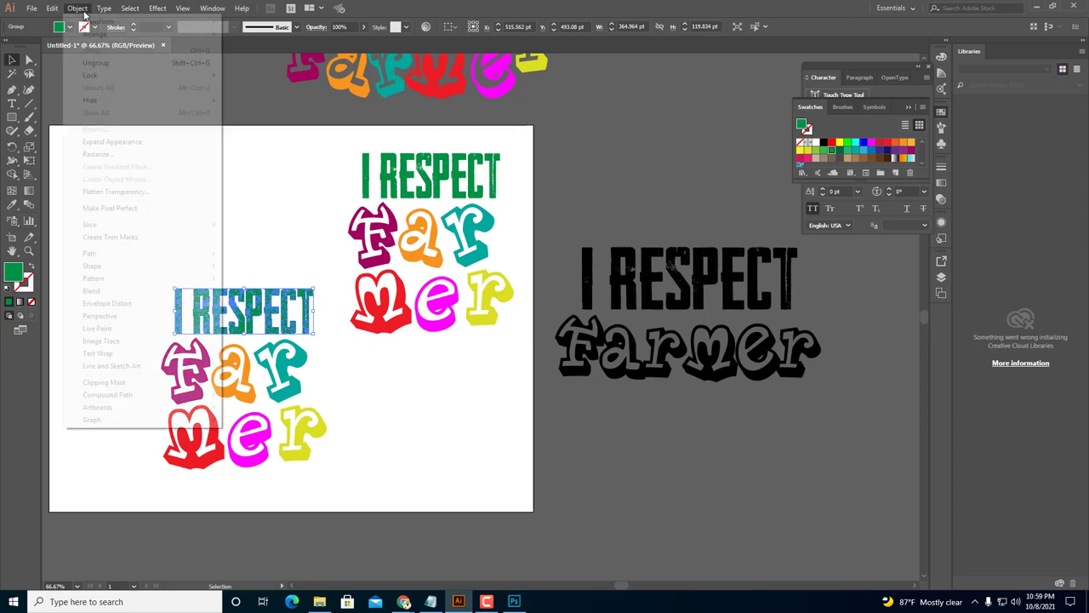
{"action": "mouse_move", "coordinate": [103, 258]}
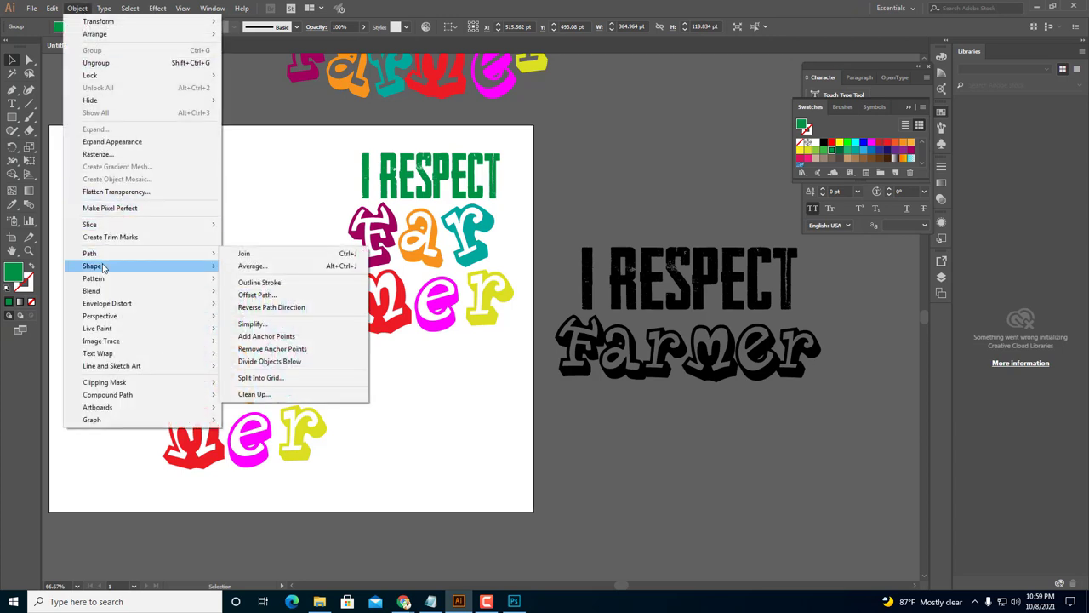
{"action": "mouse_move", "coordinate": [105, 292]}
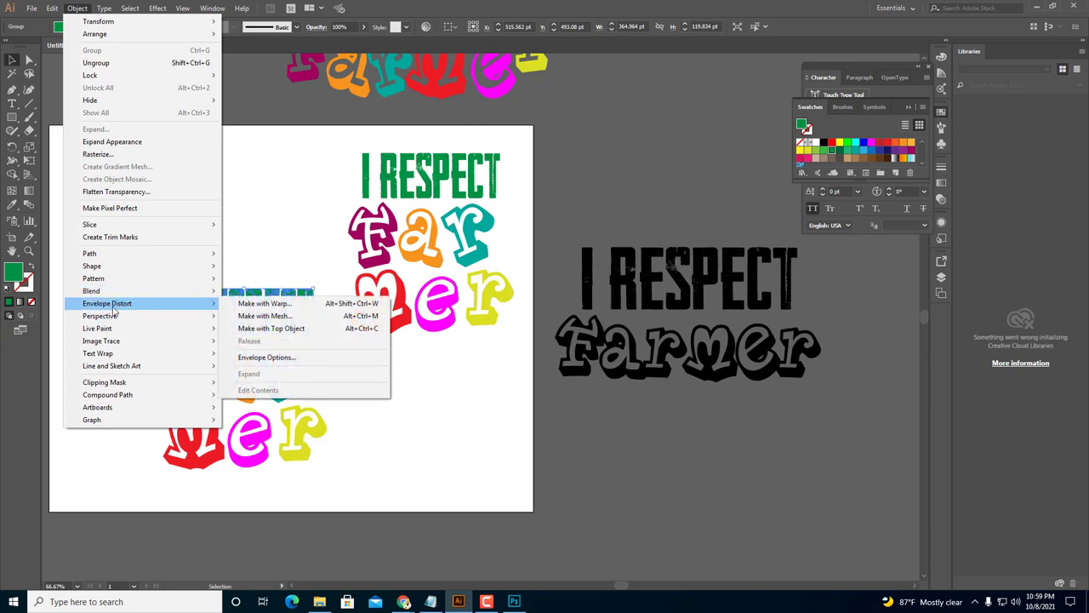
{"action": "left_click", "coordinate": [274, 306]}
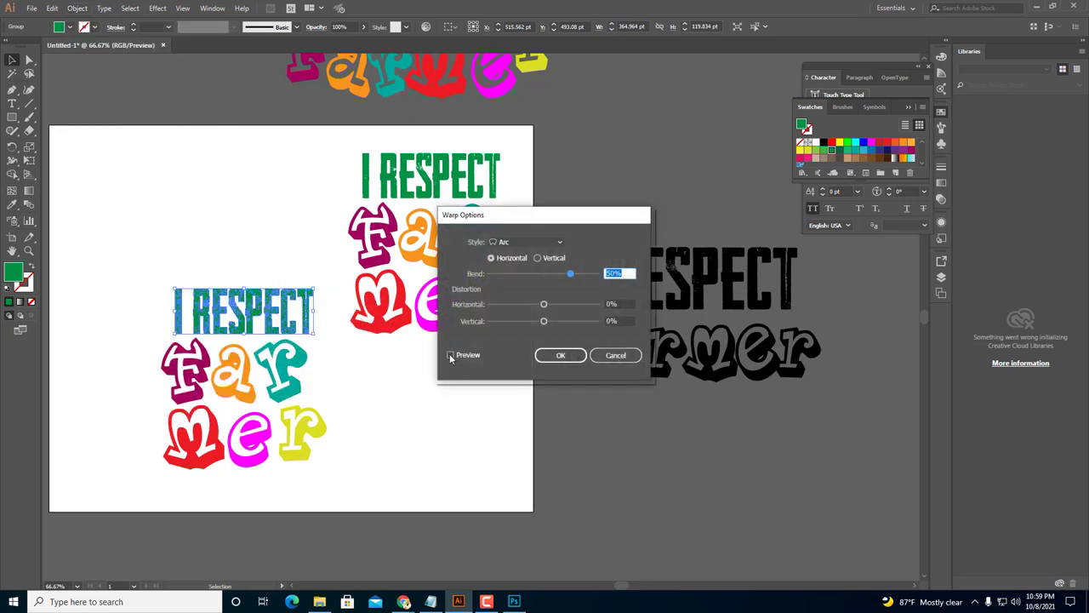
{"action": "left_click", "coordinate": [451, 355]}
Try the Arc Lower warp style on "I RESPECT" with a bend of -19%.
{"action": "left_click", "coordinate": [527, 242]}
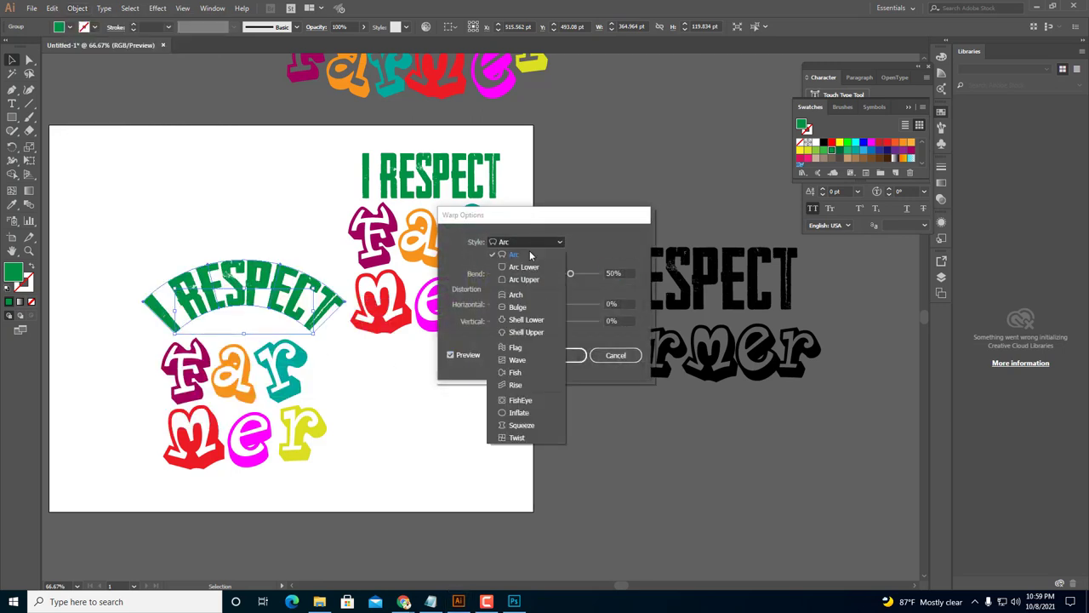
{"action": "key", "text": "Escape"}
{"action": "key", "text": "Down"}
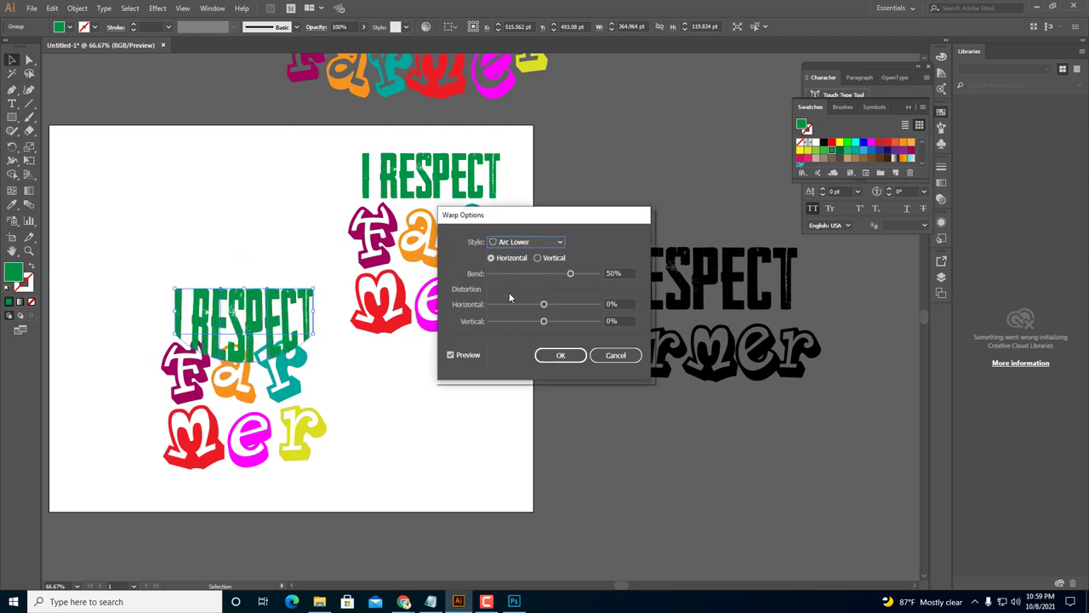
{"action": "left_click_drag", "start_coordinate": [570, 273], "coordinate": [534, 280]}
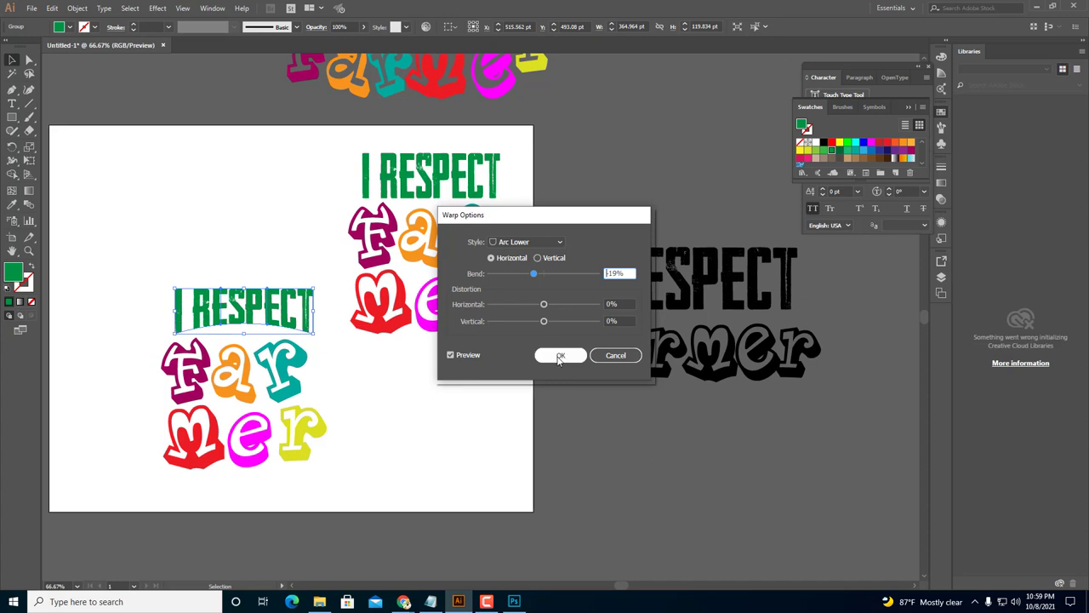
Apply a horizontal Arch warp with a 19% bend to the "I RESPECT" line.
{"action": "left_click", "coordinate": [527, 242]}
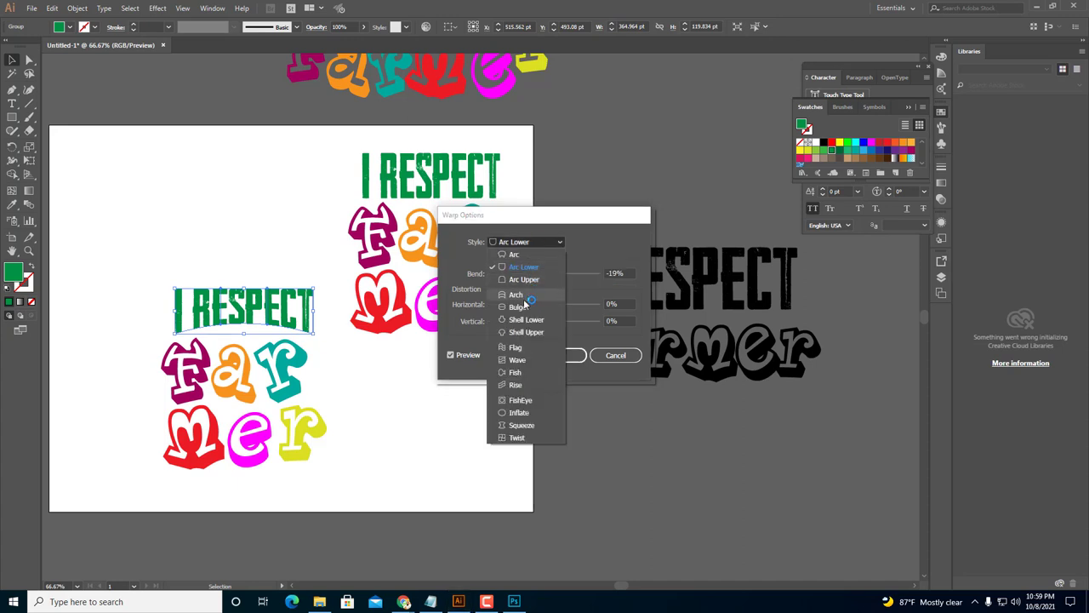
{"action": "left_click", "coordinate": [520, 291]}
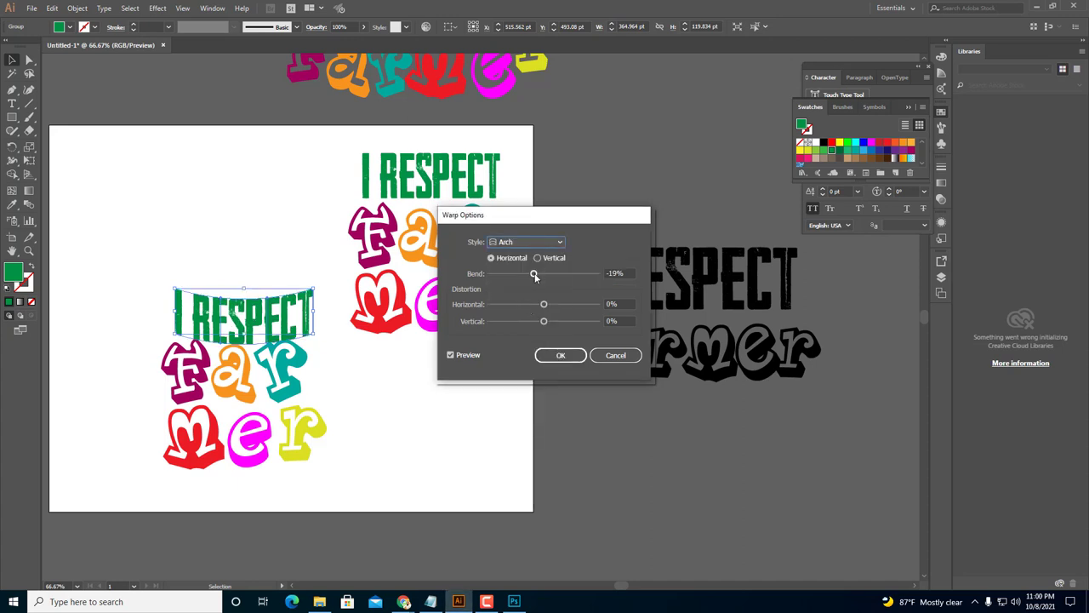
{"action": "left_click", "coordinate": [533, 274]}
{"action": "left_click_drag", "start_coordinate": [556, 279], "coordinate": [554, 278]}
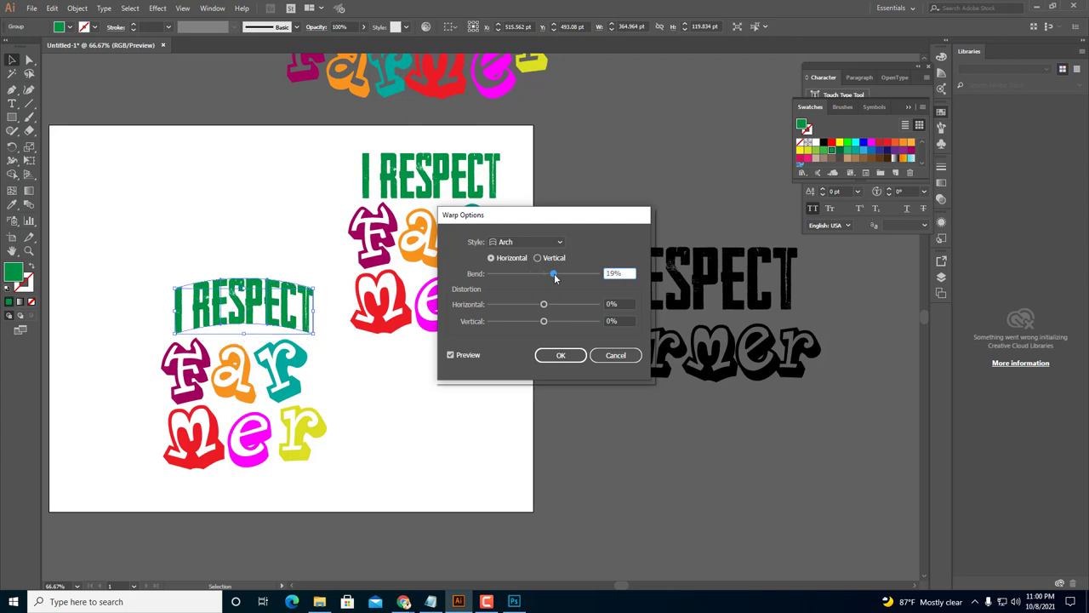
{"action": "left_click", "coordinate": [560, 355]}
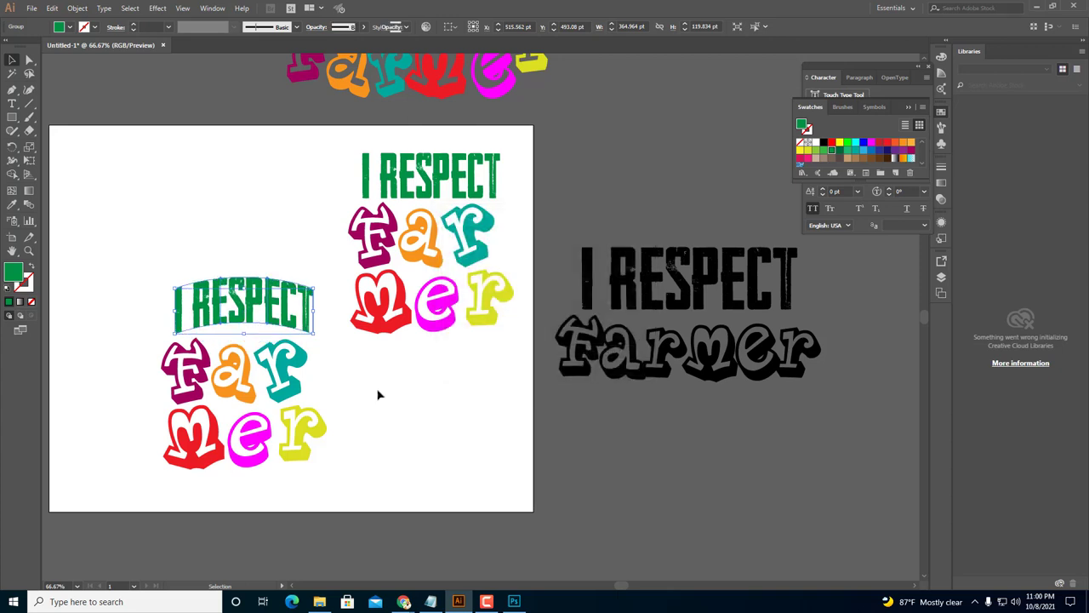
Isolate the lower "Far mer" letter group, raise the orange "a" and magenta "e", and tilt the yellow "r" closer to the "e".
{"action": "double_click", "coordinate": [247, 387]}
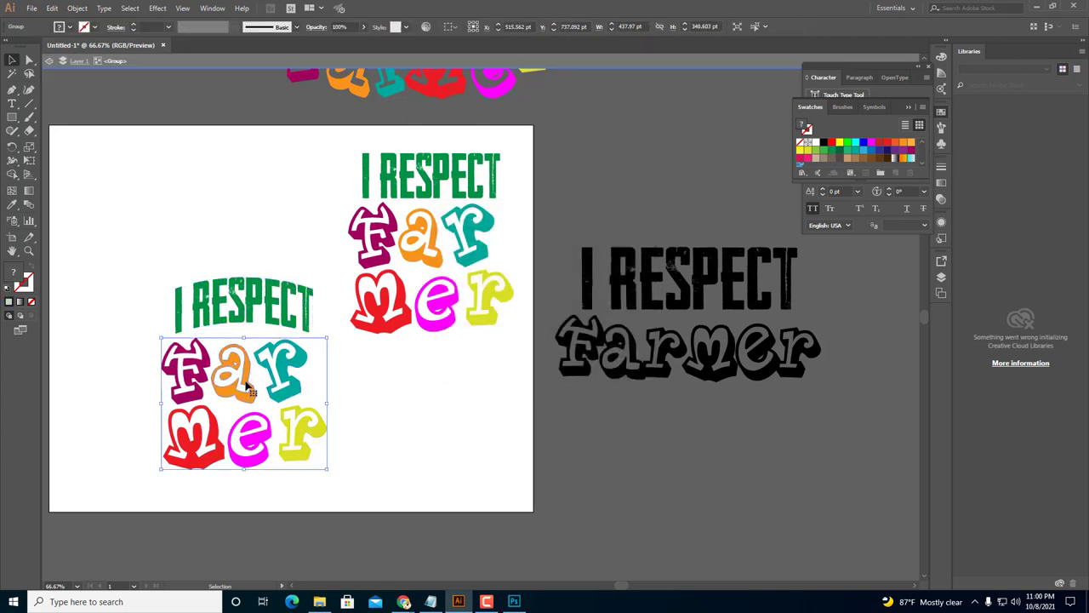
{"action": "left_click_drag", "start_coordinate": [247, 387], "coordinate": [247, 360]}
{"action": "left_click", "coordinate": [255, 444]}
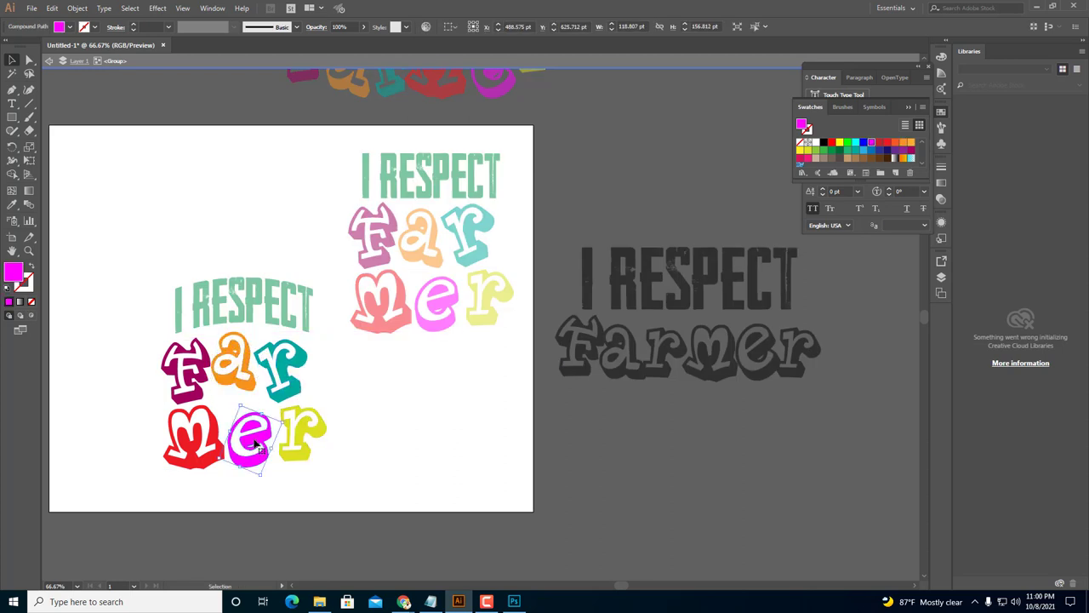
{"action": "left_click_drag", "start_coordinate": [256, 438], "coordinate": [254, 423]}
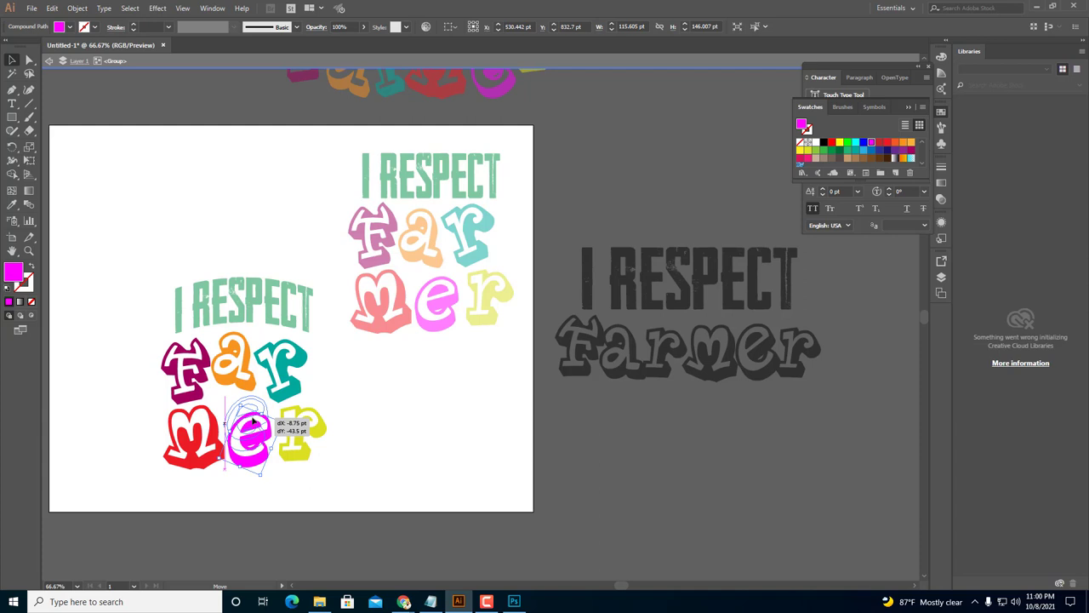
{"action": "left_click", "coordinate": [343, 462]}
{"action": "mouse_move", "coordinate": [299, 459]}
{"action": "left_mouse_down"}
{"action": "mouse_move", "coordinate": [321, 458]}
{"action": "mouse_move", "coordinate": [315, 466]}
{"action": "mouse_move", "coordinate": [274, 443]}
{"action": "mouse_move", "coordinate": [279, 460]}
{"action": "mouse_move", "coordinate": [283, 452]}
{"action": "left_mouse_up"}
{"action": "left_click", "coordinate": [296, 481]}
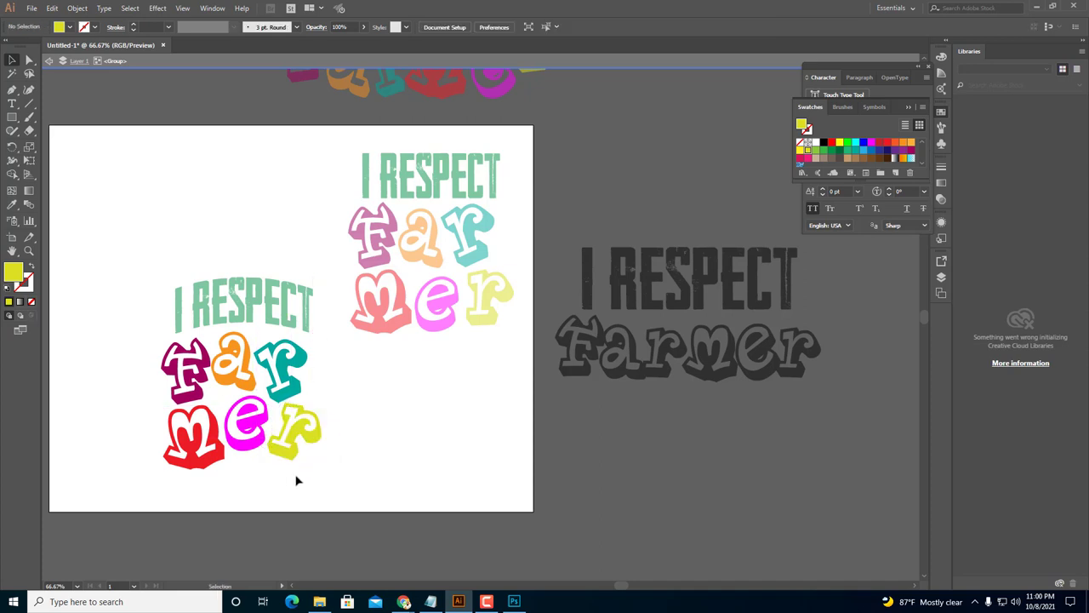
Align the arched "I RESPECT" and the staggered "Far mer" letters on their horizontal centres, and lower "I RESPECT" closer to the letters.
{"action": "left_click_drag", "start_coordinate": [203, 441], "coordinate": [162, 298]}
{"action": "left_click_drag", "start_coordinate": [207, 231], "coordinate": [346, 472]}
{"action": "left_click", "coordinate": [194, 26]}
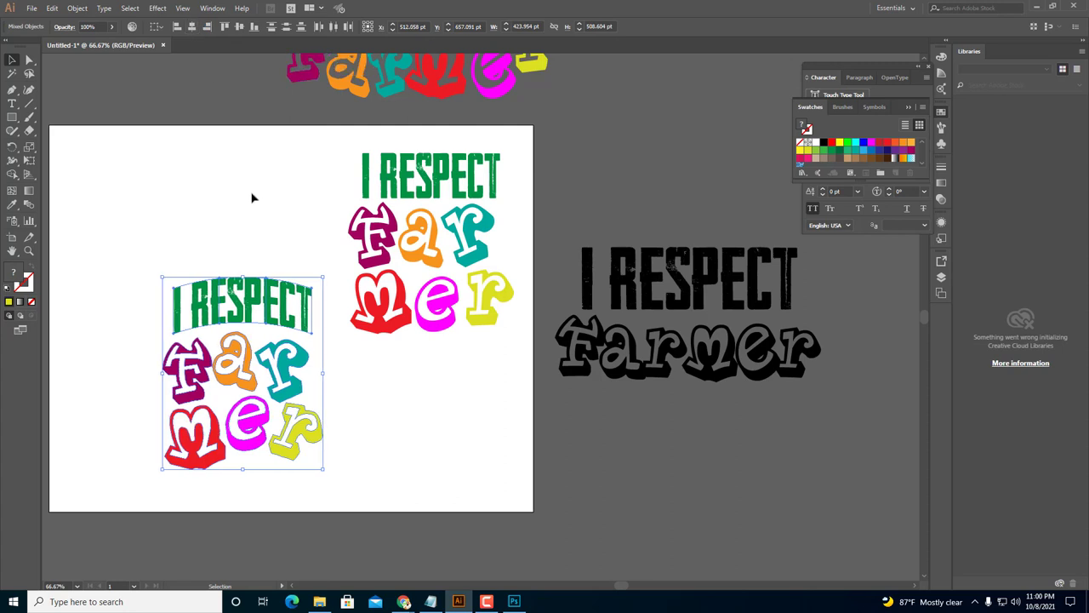
{"action": "left_click", "coordinate": [384, 433]}
{"action": "left_click_drag", "start_coordinate": [274, 317], "coordinate": [270, 330]}
{"action": "left_click", "coordinate": [377, 382]}
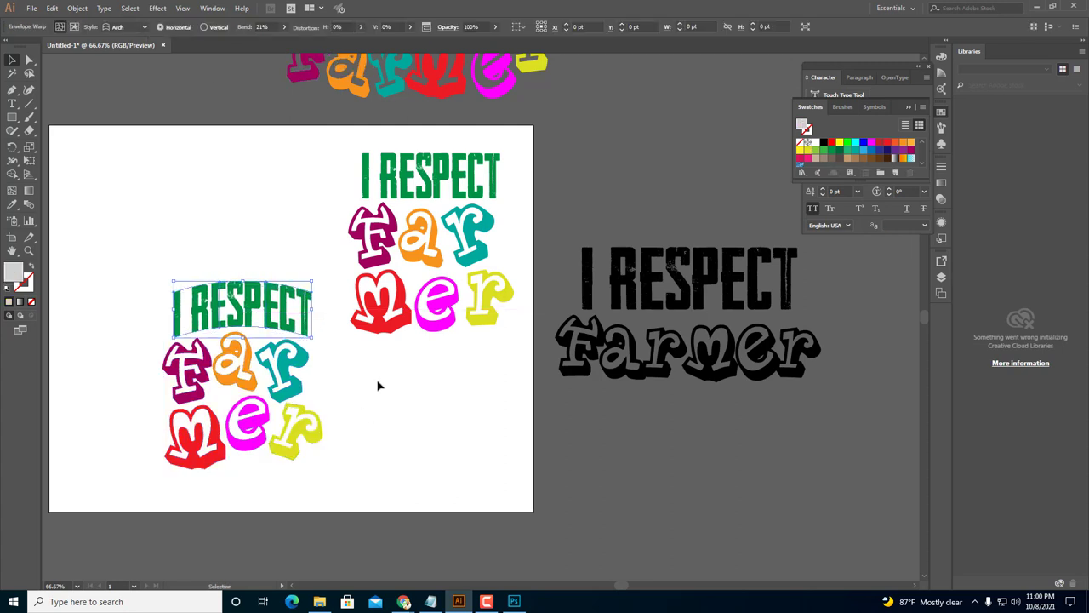
Duplicate the black "Farmer" text and place the copy on the empty canvas to the left of the artboard.
{"action": "scroll", "coordinate": [408, 391], "scroll_direction": "left", "scroll_amount": 3}
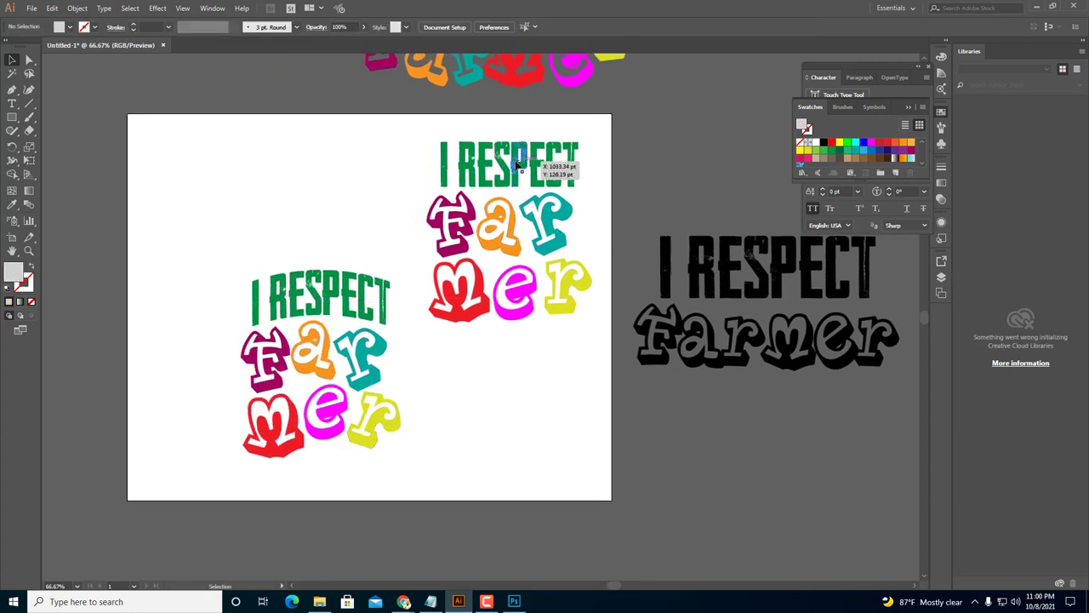
{"action": "left_click_drag", "start_coordinate": [469, 399], "coordinate": [385, 384]}
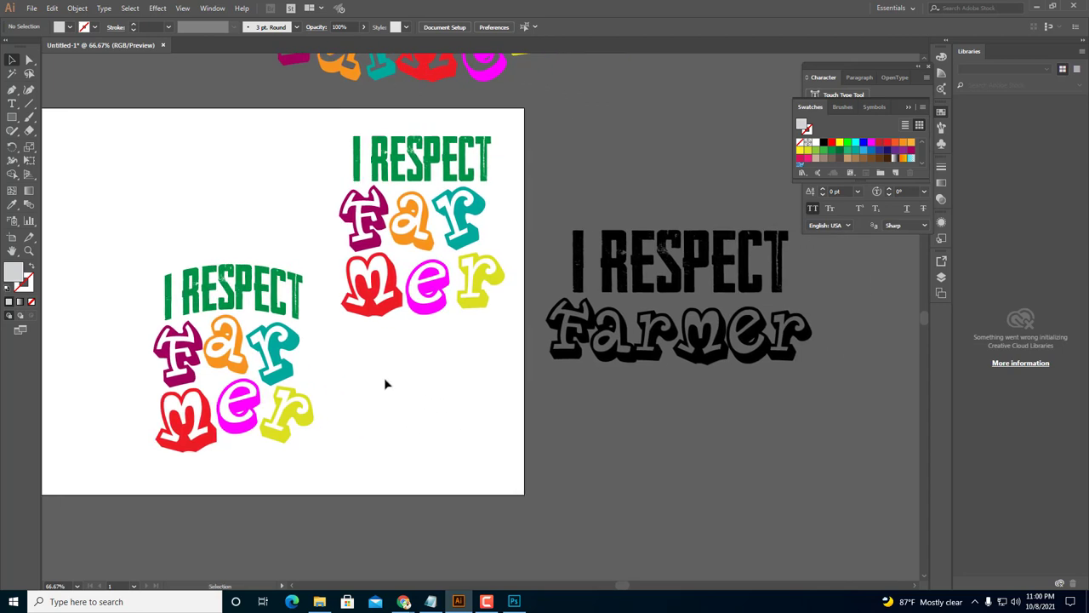
{"action": "scroll", "coordinate": [539, 346], "scroll_direction": "left", "scroll_amount": 5}
{"action": "scroll", "coordinate": [527, 344], "scroll_direction": "up", "scroll_amount": 1}
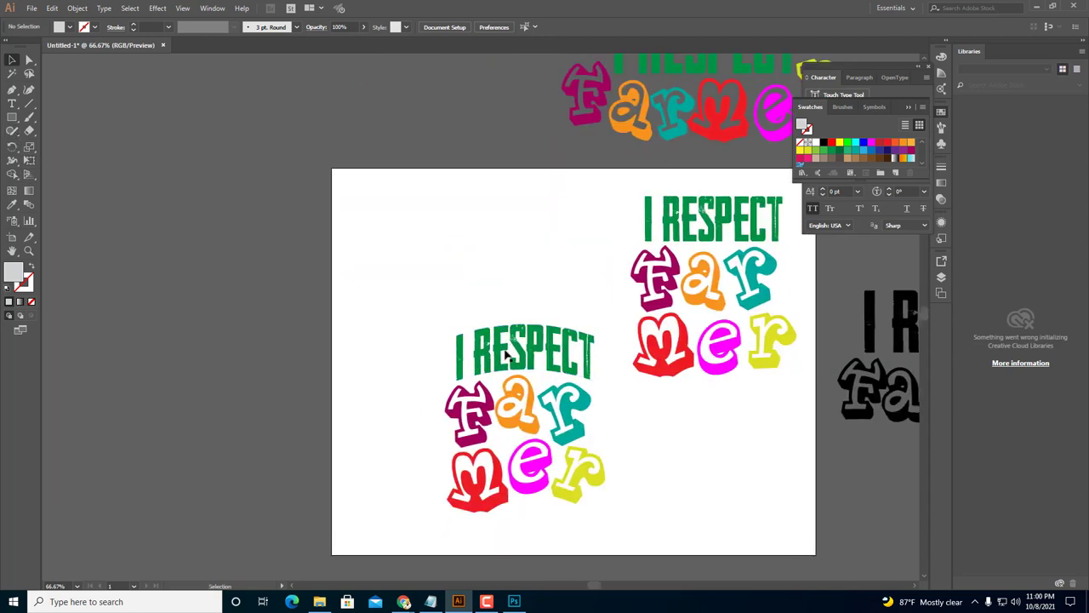
{"action": "left_click", "coordinate": [16, 103]}
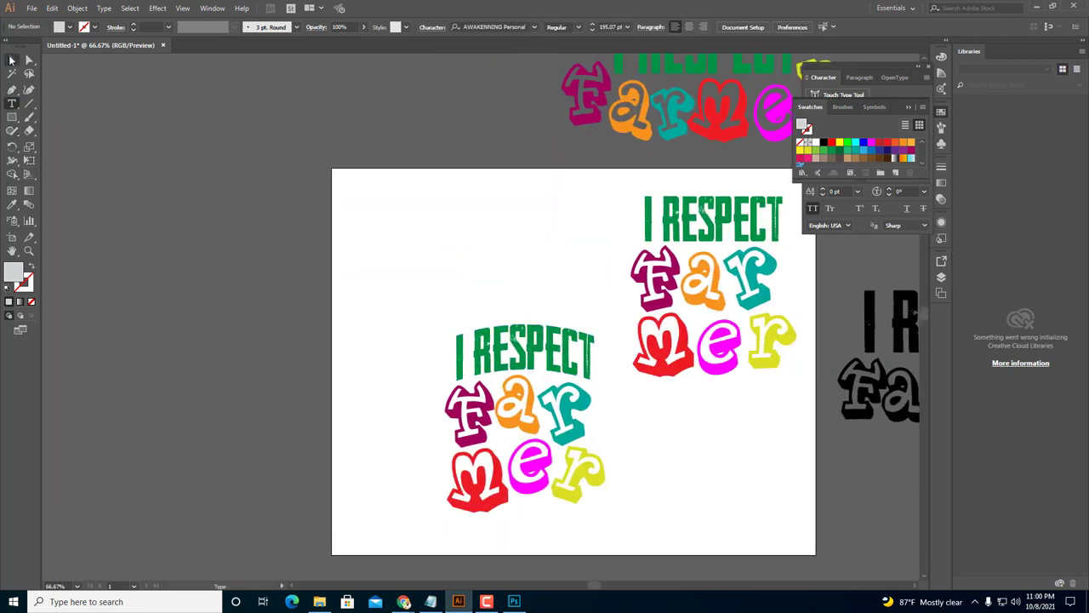
{"action": "left_click", "coordinate": [12, 59]}
{"action": "left_click_drag", "start_coordinate": [595, 341], "coordinate": [394, 375]}
{"action": "left_click_drag", "start_coordinate": [792, 428], "coordinate": [290, 255]}
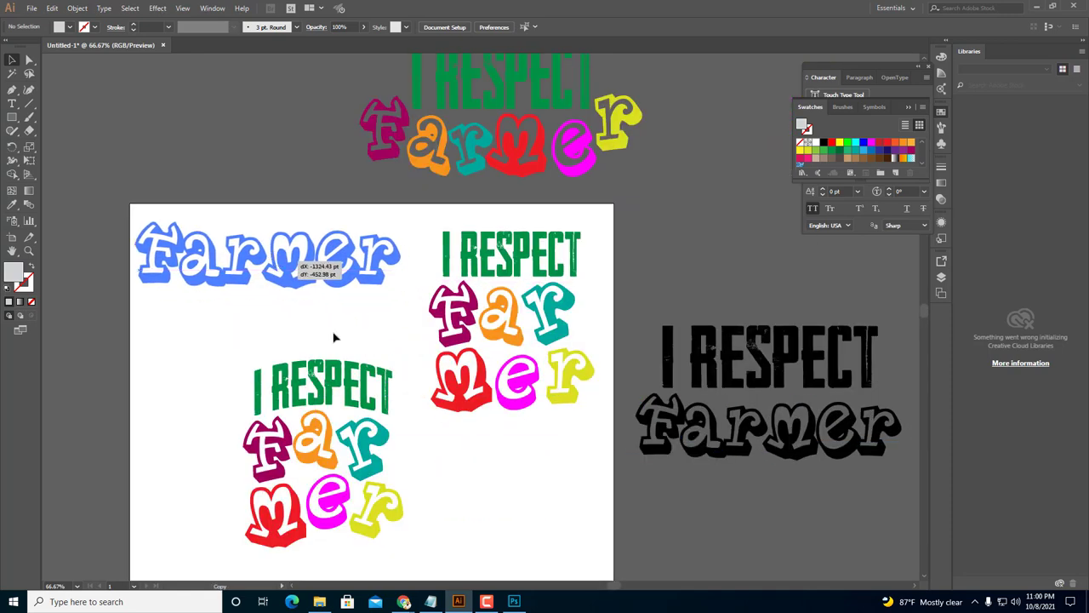
{"action": "left_click_drag", "start_coordinate": [333, 337], "coordinate": [575, 330]}
{"action": "left_click_drag", "start_coordinate": [556, 237], "coordinate": [251, 285]}
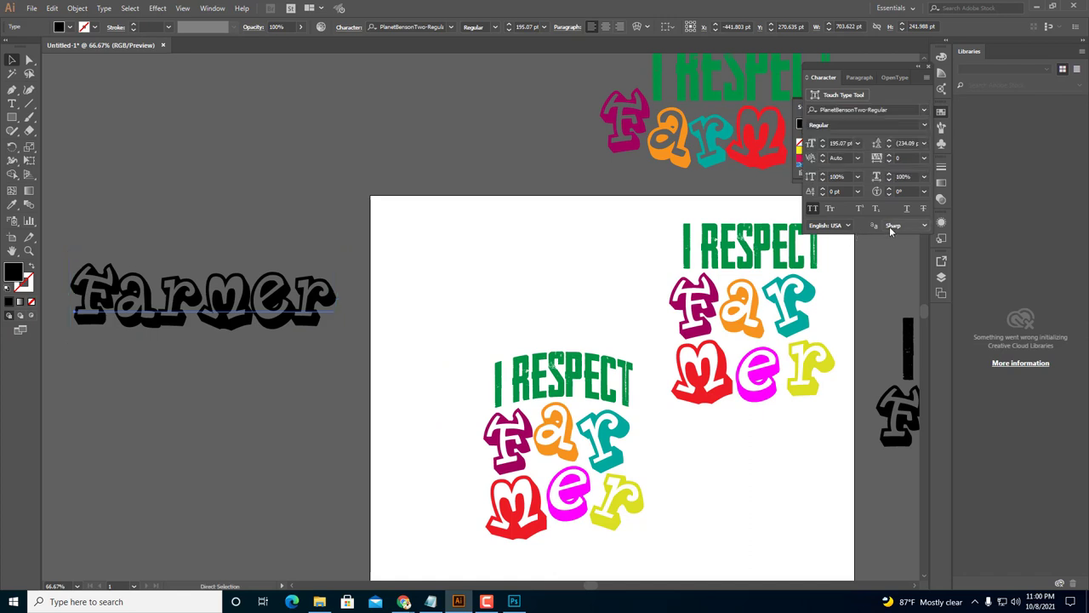
Change the font of the copied "Farmer" text to AmnestiaDistressed.
{"action": "left_click", "coordinate": [924, 110]}
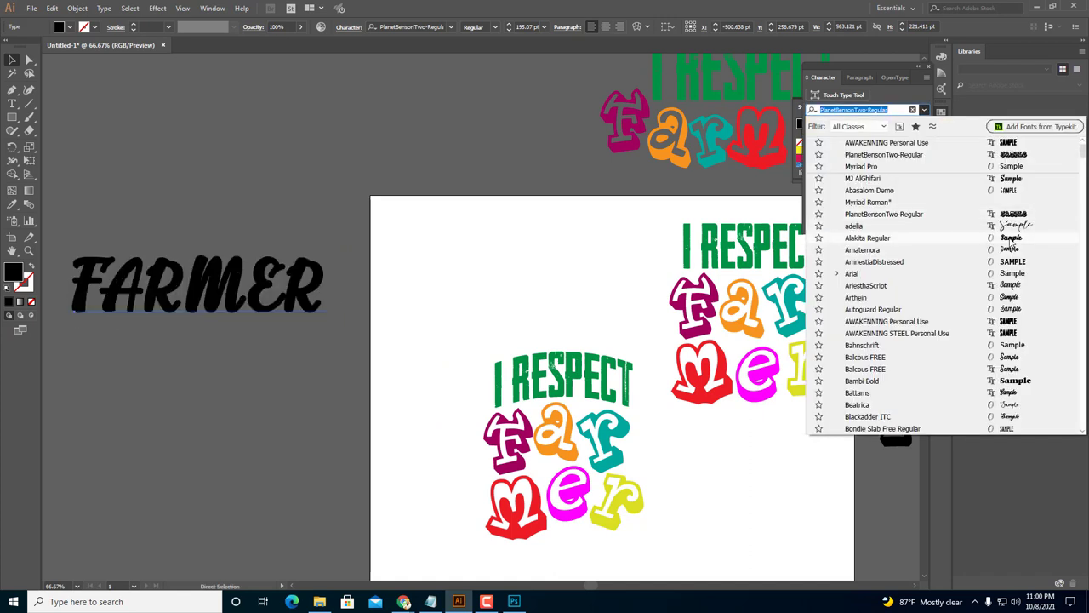
{"action": "left_click", "coordinate": [1021, 267]}
{"action": "left_click_drag", "start_coordinate": [479, 360], "coordinate": [608, 345]}
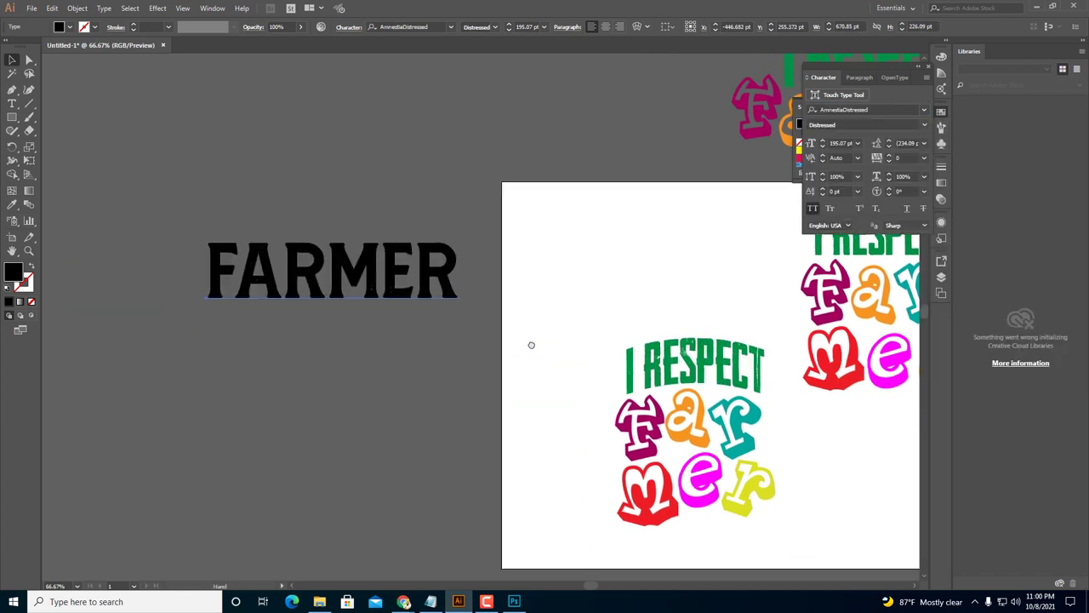
Apply a horizontal Flag envelope warp with a 21% bend to the black "FARMER" text.
{"action": "left_click", "coordinate": [402, 288]}
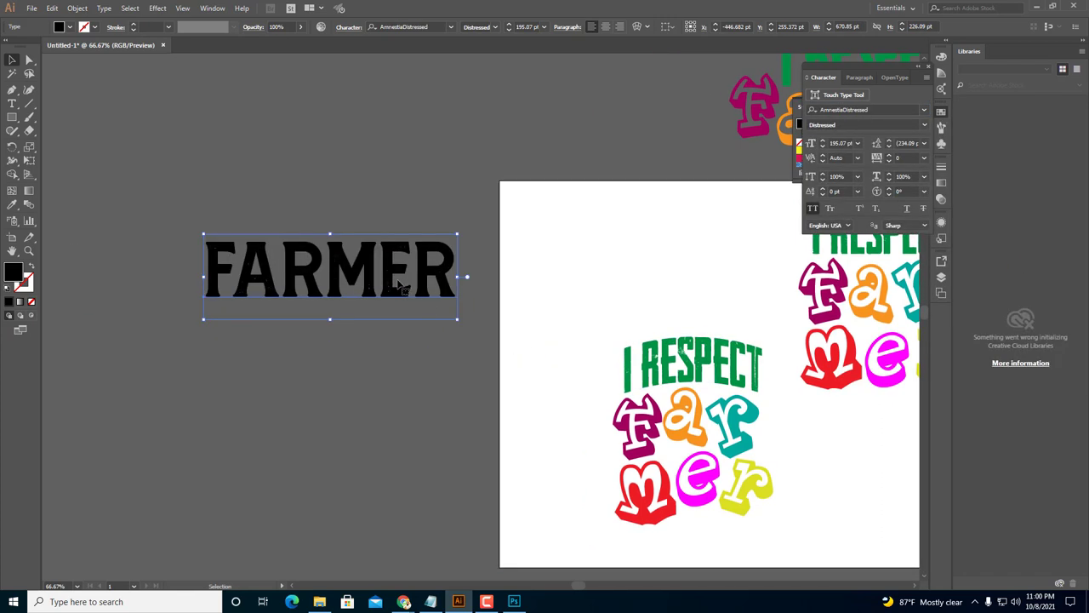
{"action": "left_click", "coordinate": [637, 26]}
{"action": "left_click", "coordinate": [543, 242]}
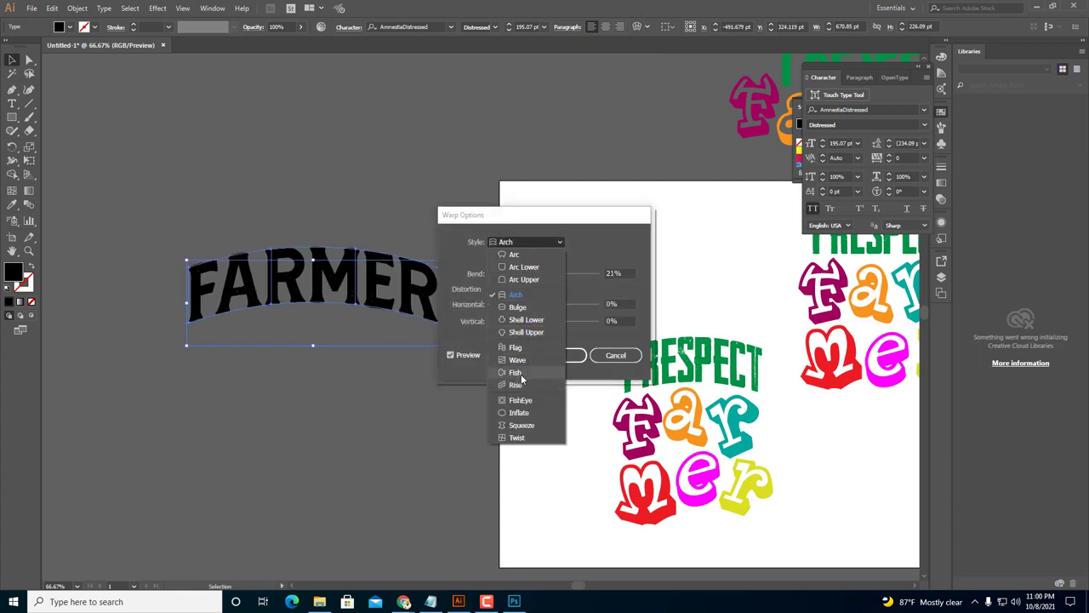
{"action": "left_click", "coordinate": [516, 347]}
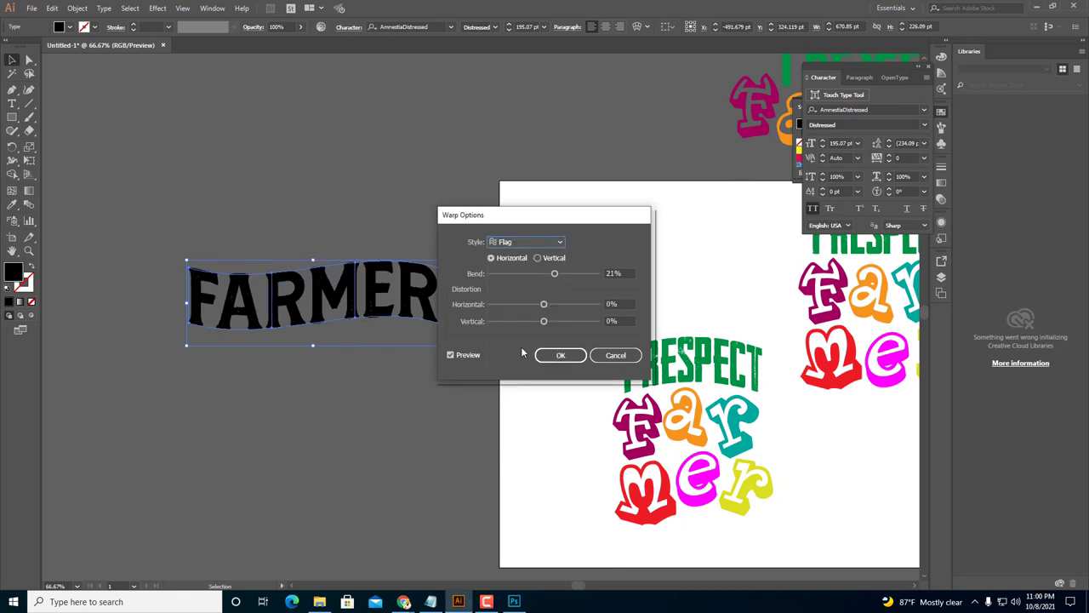
{"action": "left_click", "coordinate": [575, 362]}
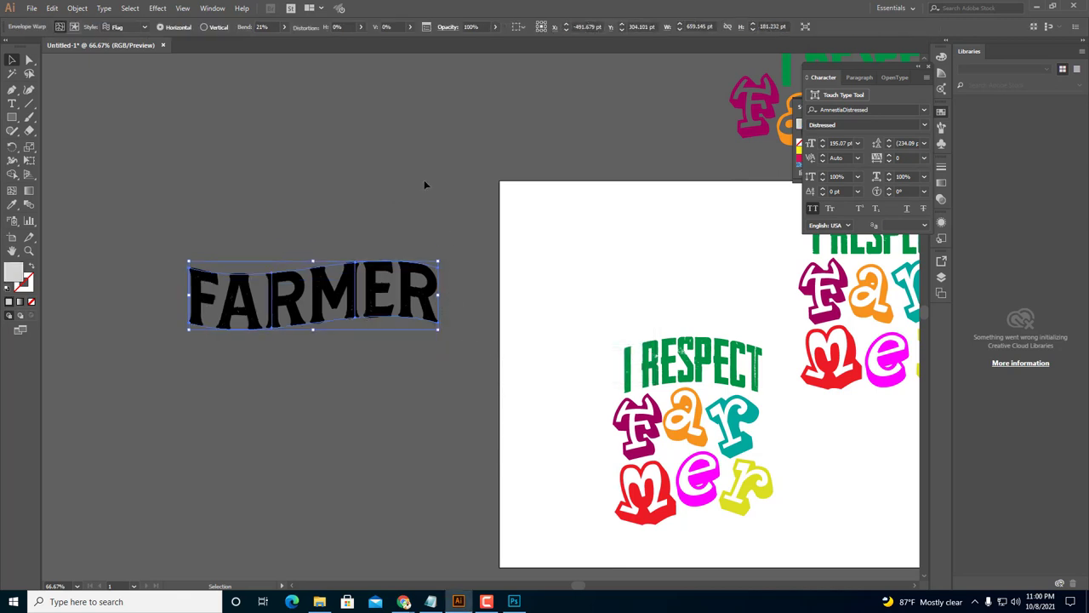
{"action": "left_click", "coordinate": [455, 406]}
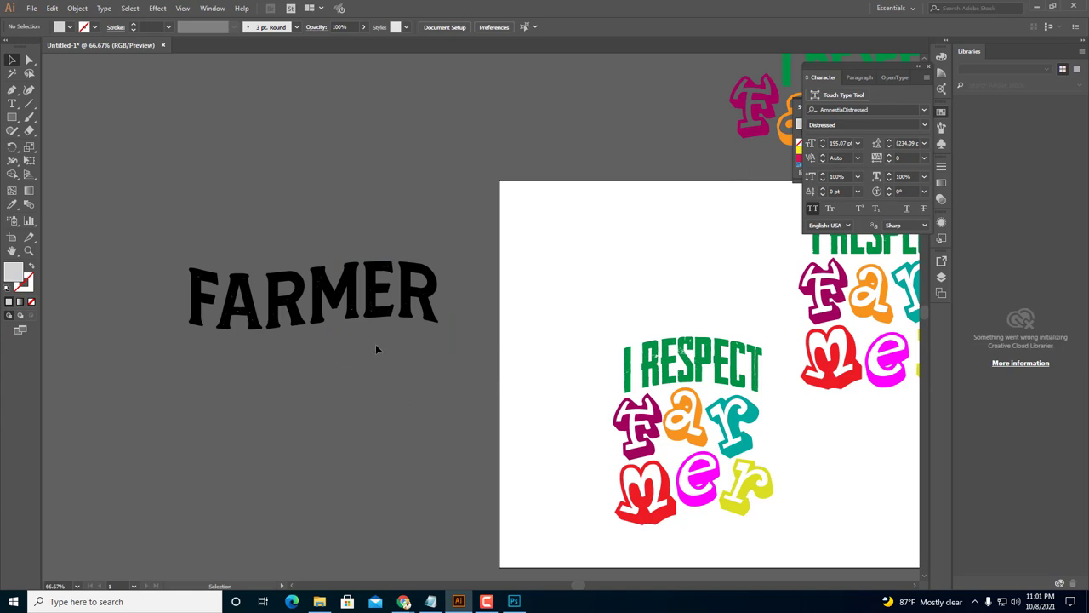
Duplicate the warped "FARMER" straight down at even spacing to make a stack of four rows.
{"action": "left_click_drag", "start_coordinate": [361, 293], "coordinate": [361, 363]}
{"action": "key", "text": "ctrl+d"}
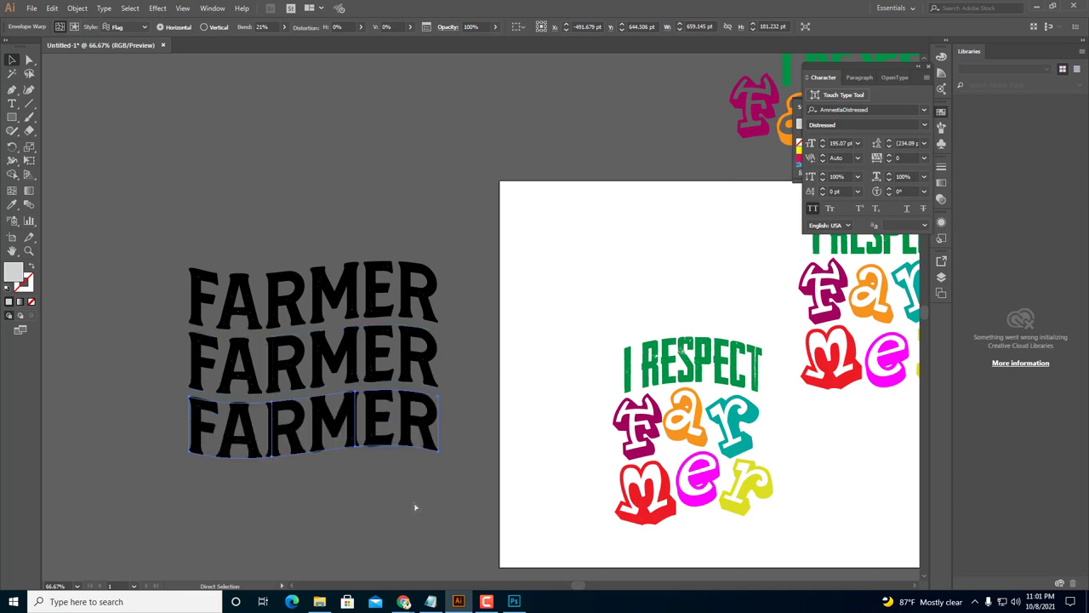
{"action": "scroll", "coordinate": [425, 462], "scroll_direction": "down", "scroll_amount": 1}
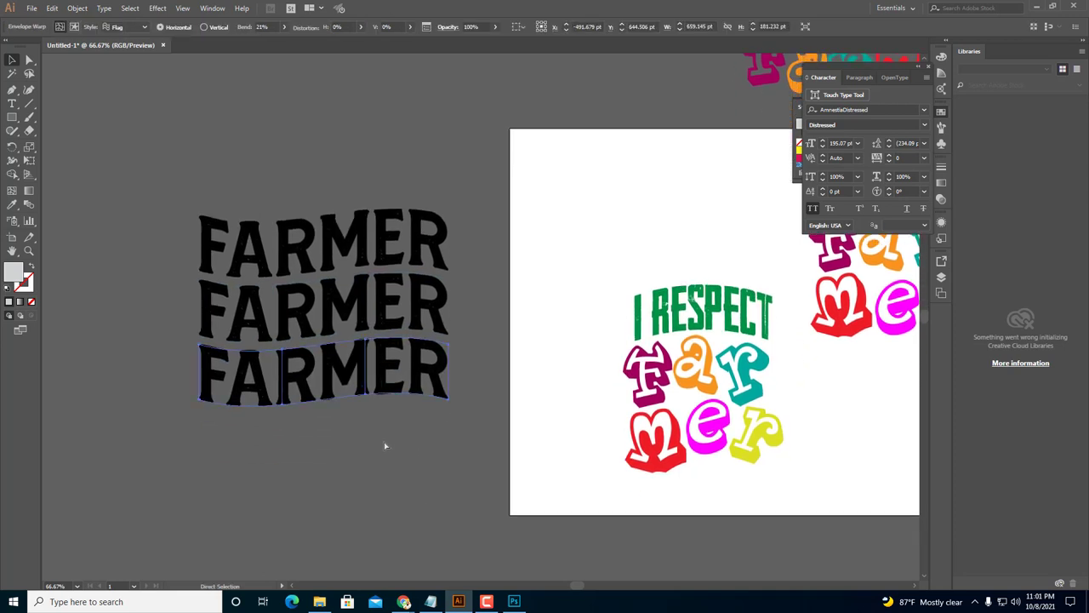
{"action": "key", "text": "ctrl+d"}
Expand the object and fill of all four warped "FARMER" rows.
{"action": "left_click", "coordinate": [403, 498]}
{"action": "left_click_drag", "start_coordinate": [403, 497], "coordinate": [359, 174]}
{"action": "left_click", "coordinate": [77, 8]}
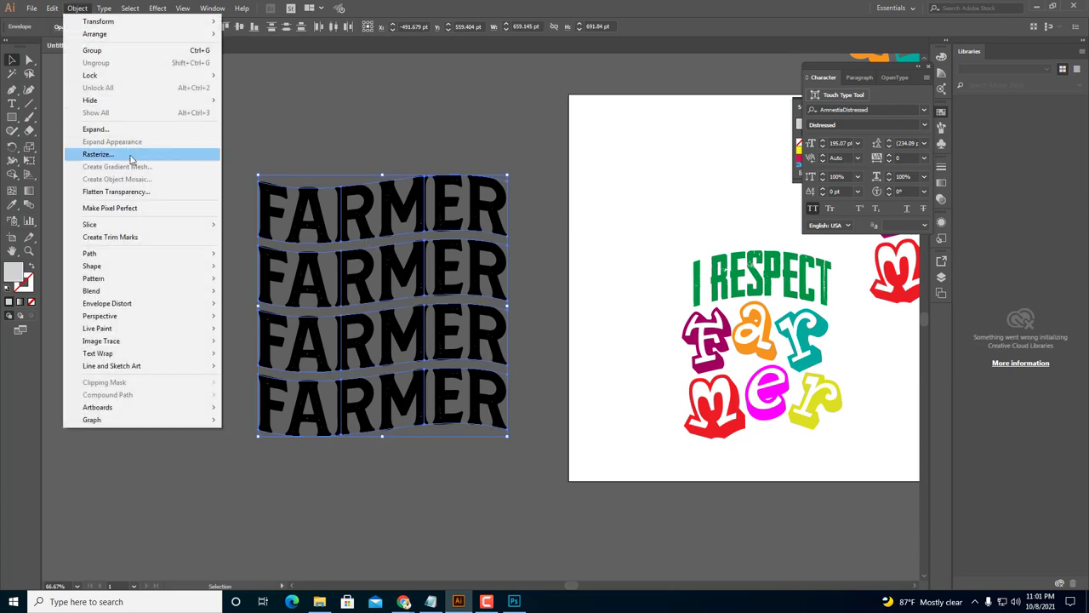
{"action": "left_click", "coordinate": [104, 154]}
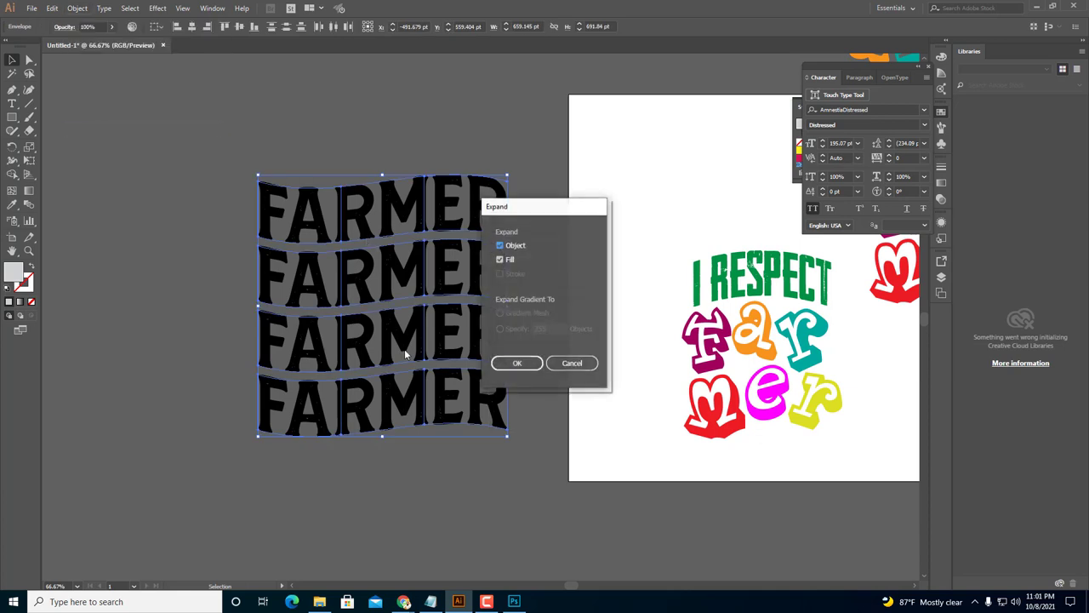
{"action": "left_click", "coordinate": [517, 364]}
{"action": "left_click", "coordinate": [532, 480]}
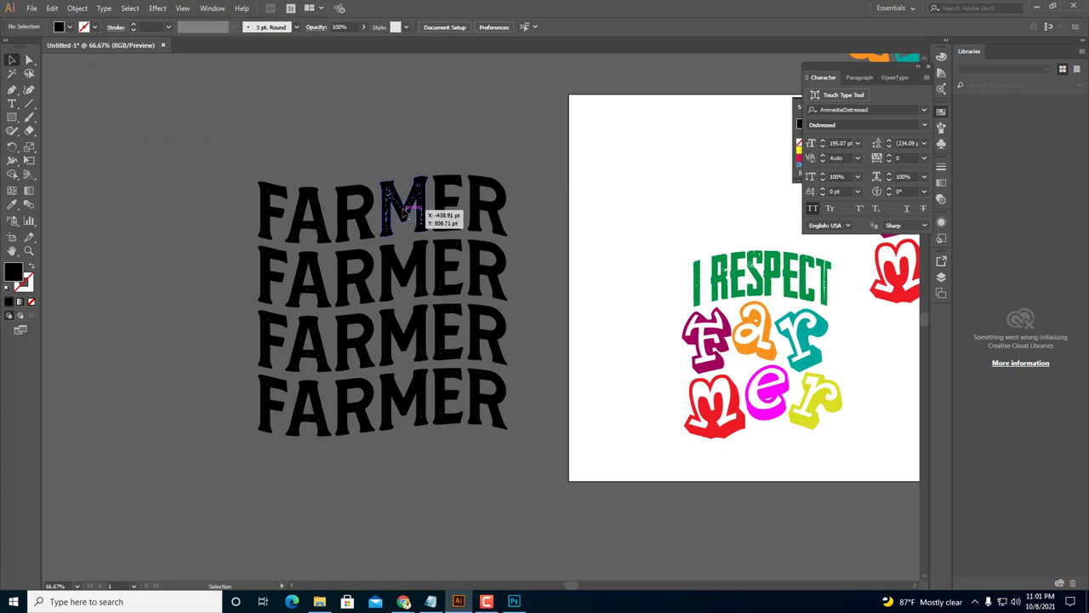
Recolor the four "FARMER" rows from top to bottom orange, magenta, red and orange, sampling the colors from the "Far mer" letters.
{"action": "left_click", "coordinate": [413, 195]}
{"action": "key", "text": "i"}
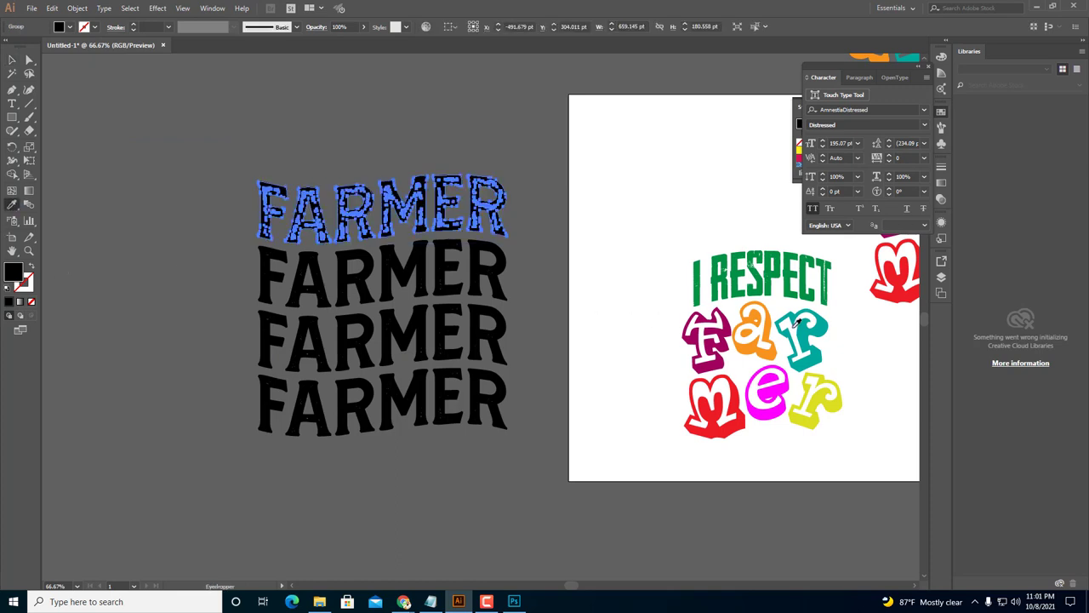
{"action": "left_click", "coordinate": [738, 339]}
{"action": "key", "text": "ctrl+alt+bracketleft"}
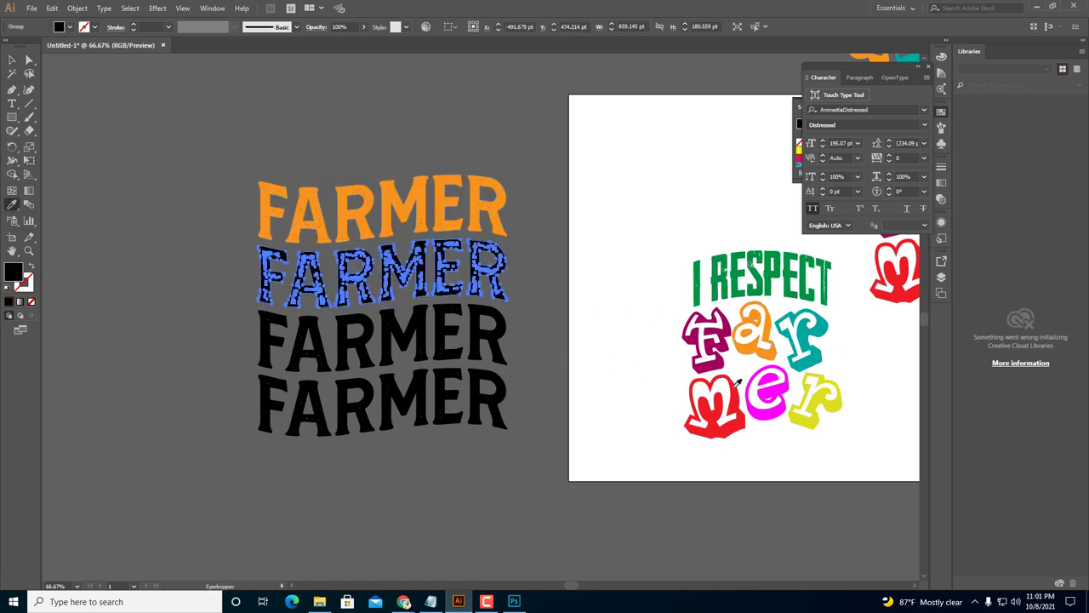
{"action": "left_click", "coordinate": [758, 376]}
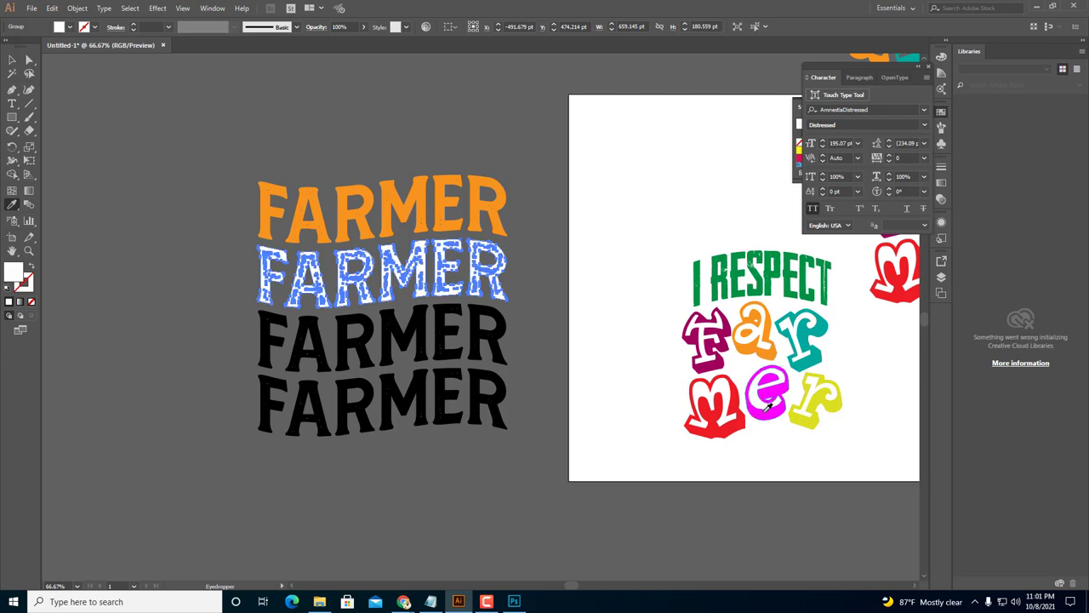
{"action": "left_click", "coordinate": [769, 406]}
{"action": "key", "text": "ctrl+alt+bracketleft"}
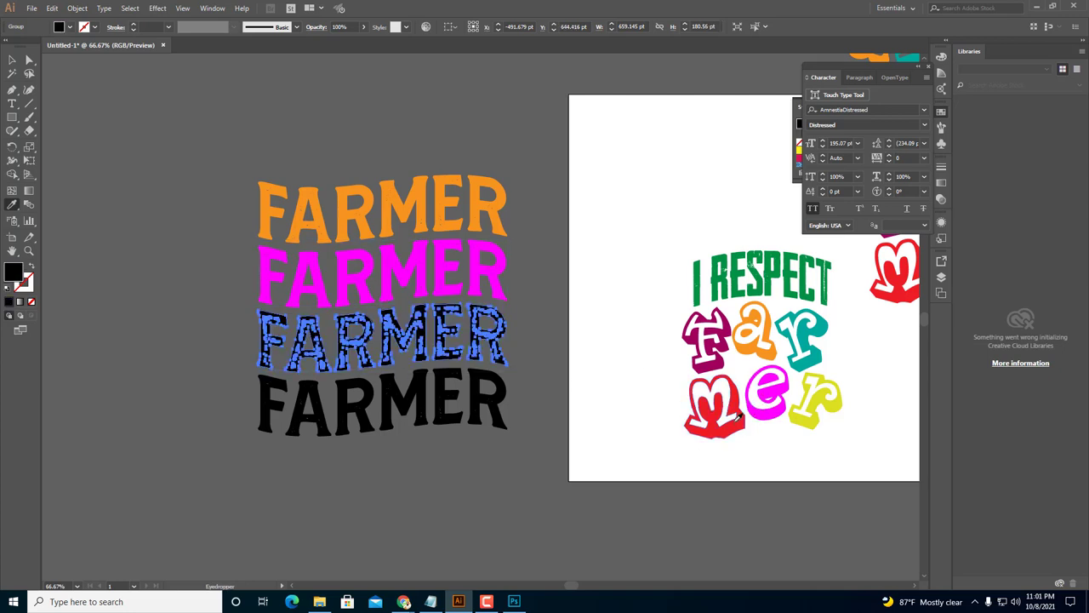
{"action": "left_click", "coordinate": [737, 416]}
{"action": "key", "text": "ctrl+alt+bracketleft"}
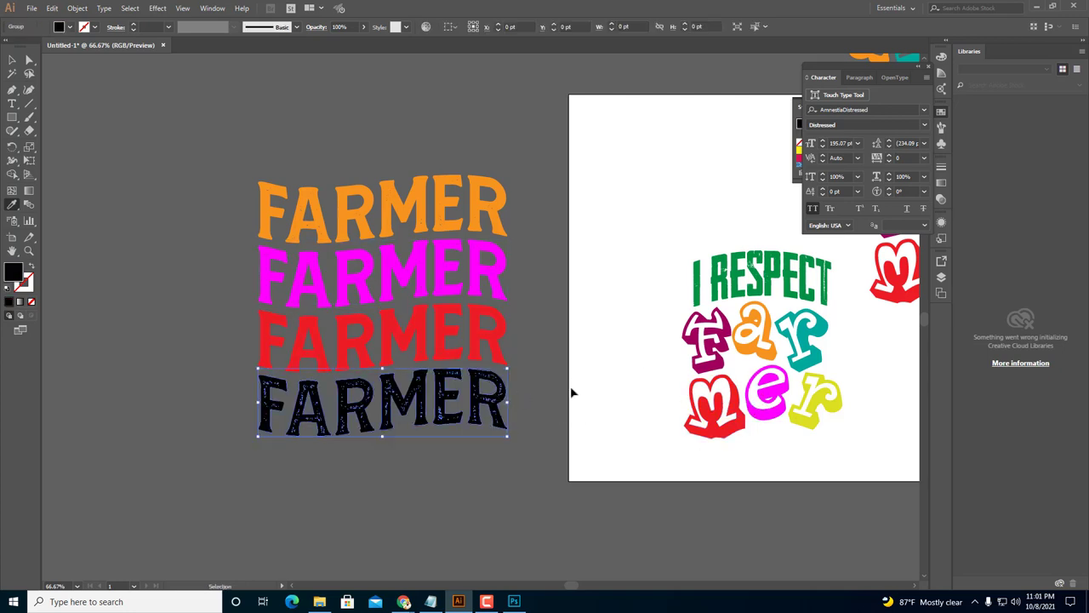
{"action": "left_click", "coordinate": [753, 339]}
{"action": "key", "text": "ctrl+shift+a"}
Move the magenta, red and bottom orange "FARMER" rows upward so that each overlaps the row above it.
{"action": "left_click_drag", "start_coordinate": [350, 322], "coordinate": [400, 335]}
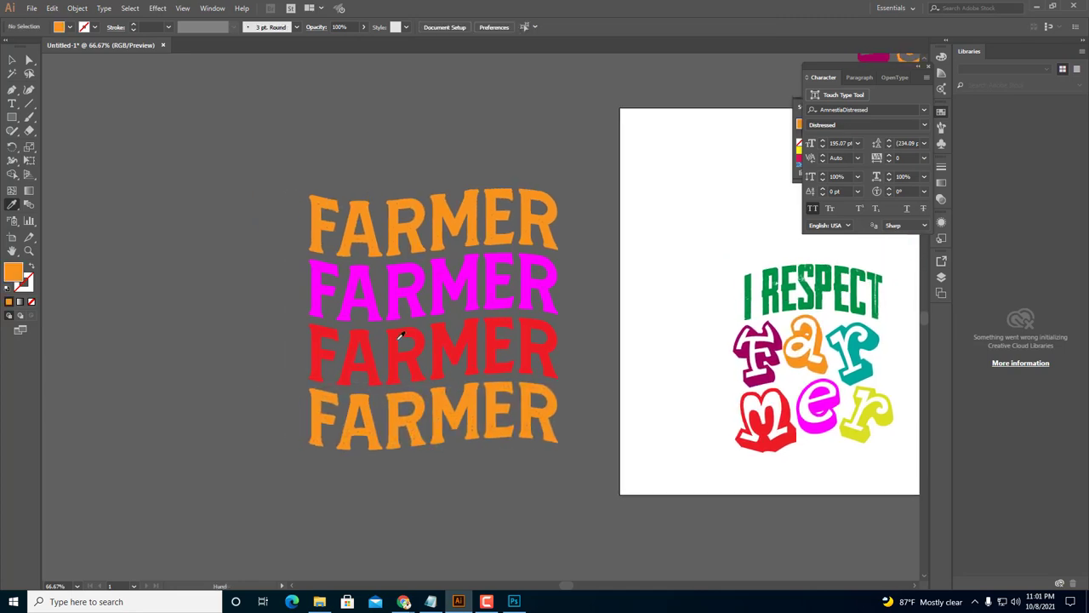
{"action": "left_click", "coordinate": [12, 60]}
{"action": "scroll", "coordinate": [479, 304], "scroll_direction": "up", "scroll_amount": 2}
{"action": "left_click_drag", "start_coordinate": [469, 294], "coordinate": [472, 259]}
{"action": "left_click_drag", "start_coordinate": [472, 375], "coordinate": [471, 272]}
{"action": "left_click_drag", "start_coordinate": [477, 497], "coordinate": [467, 304]}
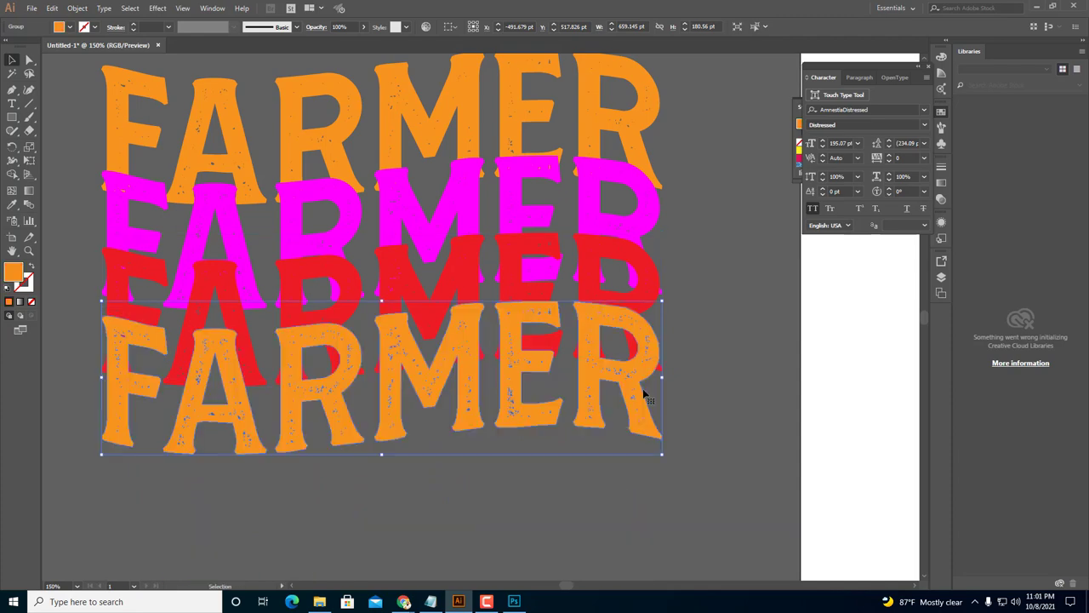
{"action": "left_click", "coordinate": [697, 397]}
{"action": "scroll", "coordinate": [698, 417], "scroll_direction": "down", "scroll_amount": 3}
{"action": "scroll", "coordinate": [522, 389], "scroll_direction": "up", "scroll_amount": 3}
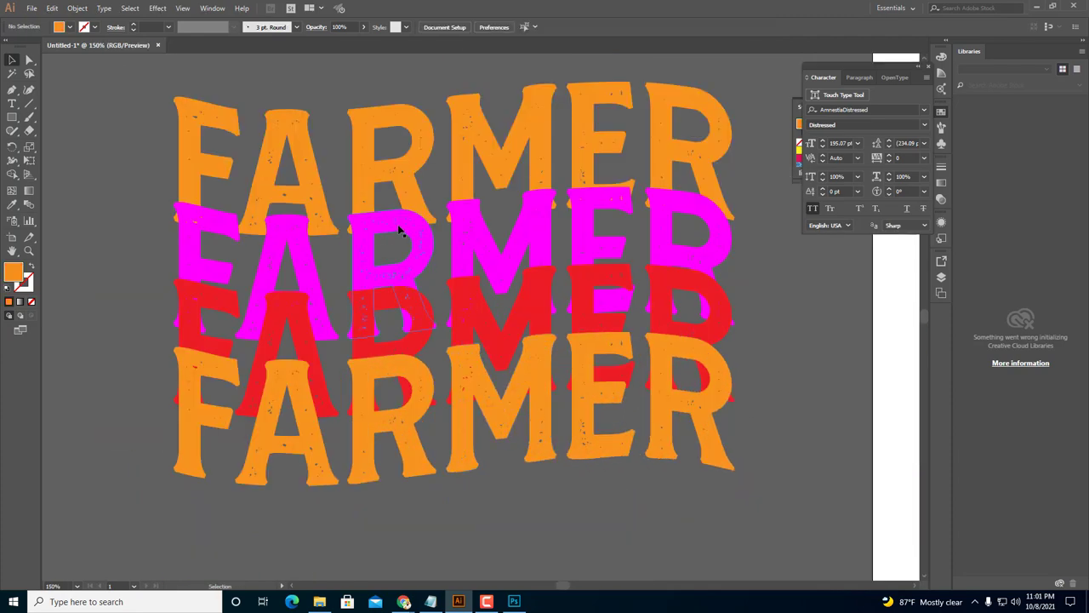
Draw a closed wavy band about 757 by 94 pt with the Pen tool across the lower edge of the top orange "FARMER" row.
{"action": "left_click", "coordinate": [412, 204]}
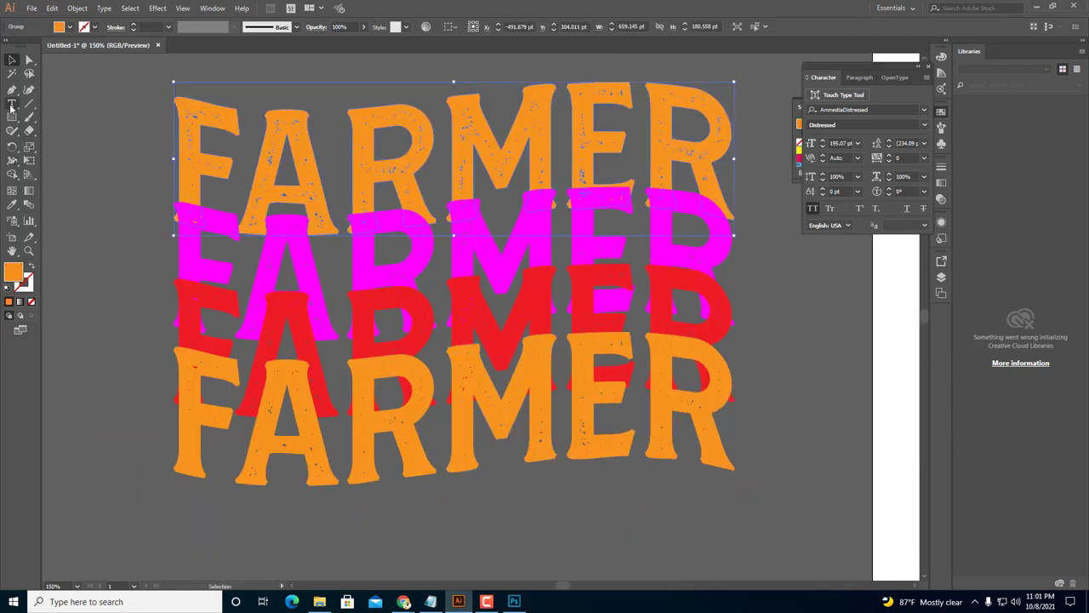
{"action": "left_click", "coordinate": [12, 90]}
{"action": "left_click", "coordinate": [148, 214]}
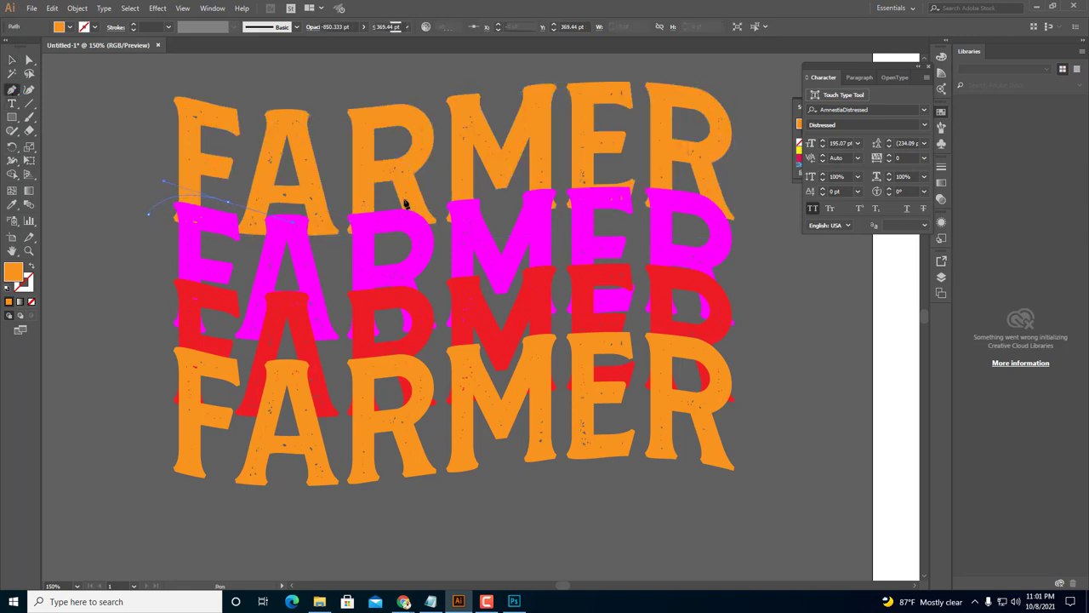
{"action": "left_click_drag", "start_coordinate": [292, 223], "coordinate": [294, 223]}
{"action": "left_click", "coordinate": [745, 205]}
{"action": "left_click_drag", "start_coordinate": [746, 214], "coordinate": [912, 276]}
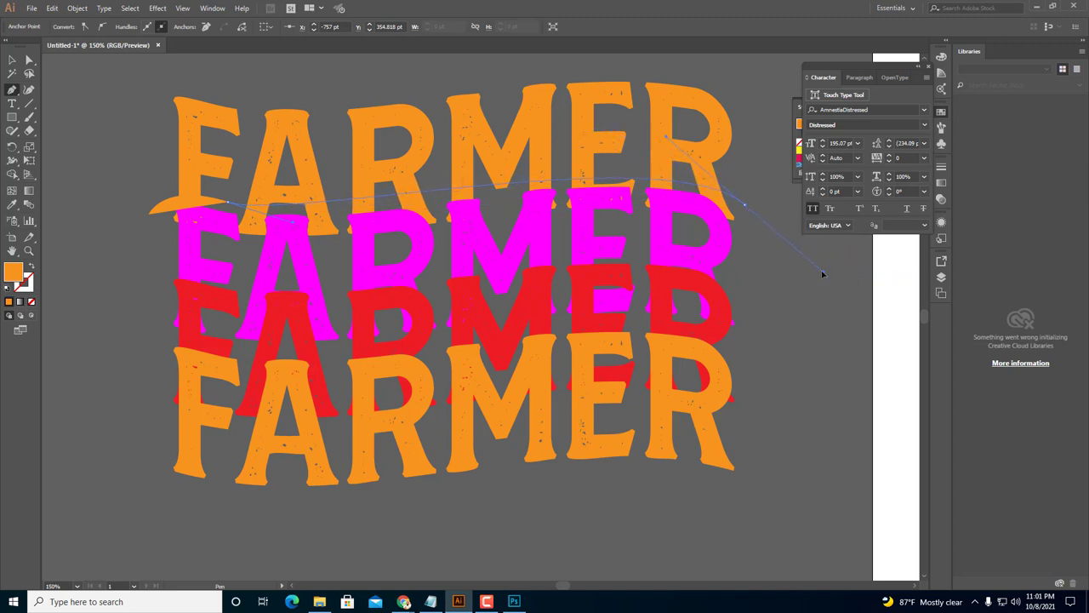
{"action": "left_click_drag", "start_coordinate": [823, 274], "coordinate": [823, 274]}
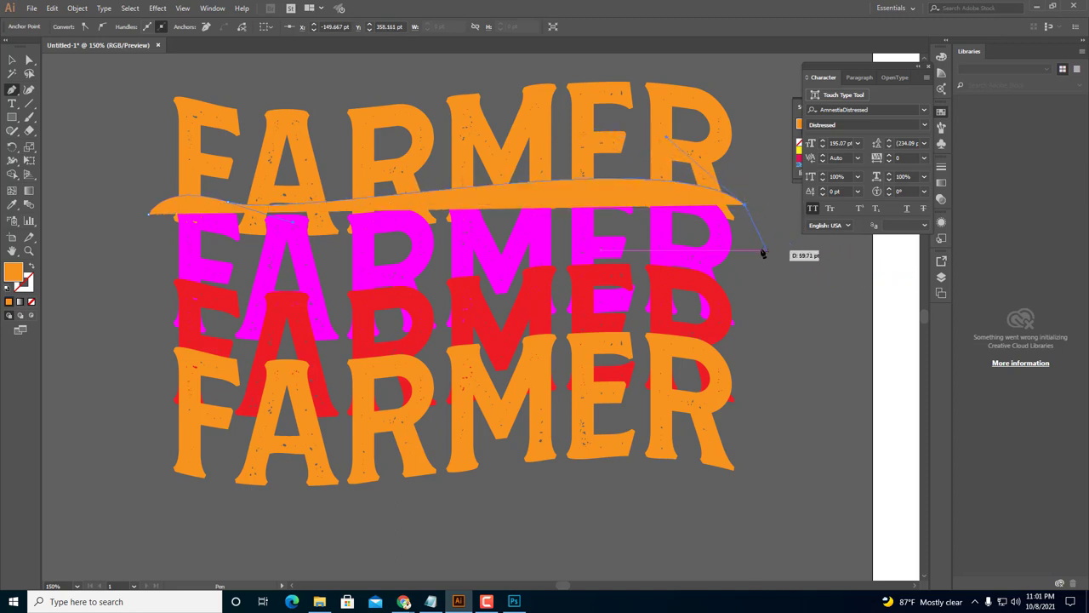
{"action": "left_click", "coordinate": [758, 246]}
{"action": "left_click_drag", "start_coordinate": [115, 257], "coordinate": [146, 214]}
{"action": "key", "text": "v"}
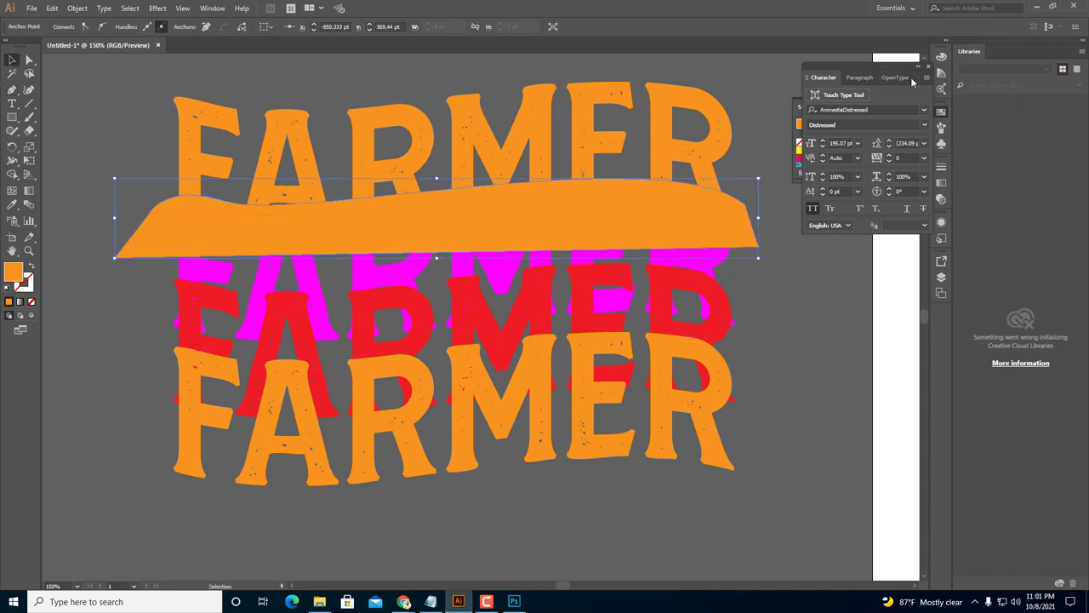
Fill the wavy band with black, hex 000000.
{"action": "double_click", "coordinate": [12, 272]}
{"action": "left_click", "coordinate": [424, 334]}
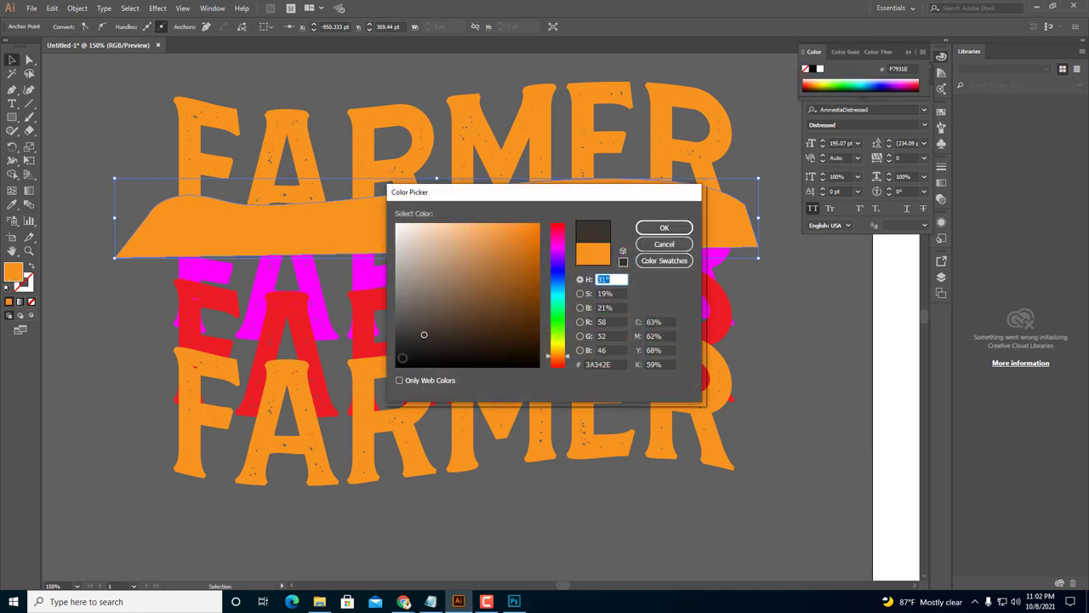
{"action": "left_click_drag", "start_coordinate": [403, 358], "coordinate": [396, 367]}
{"action": "left_click", "coordinate": [666, 228]}
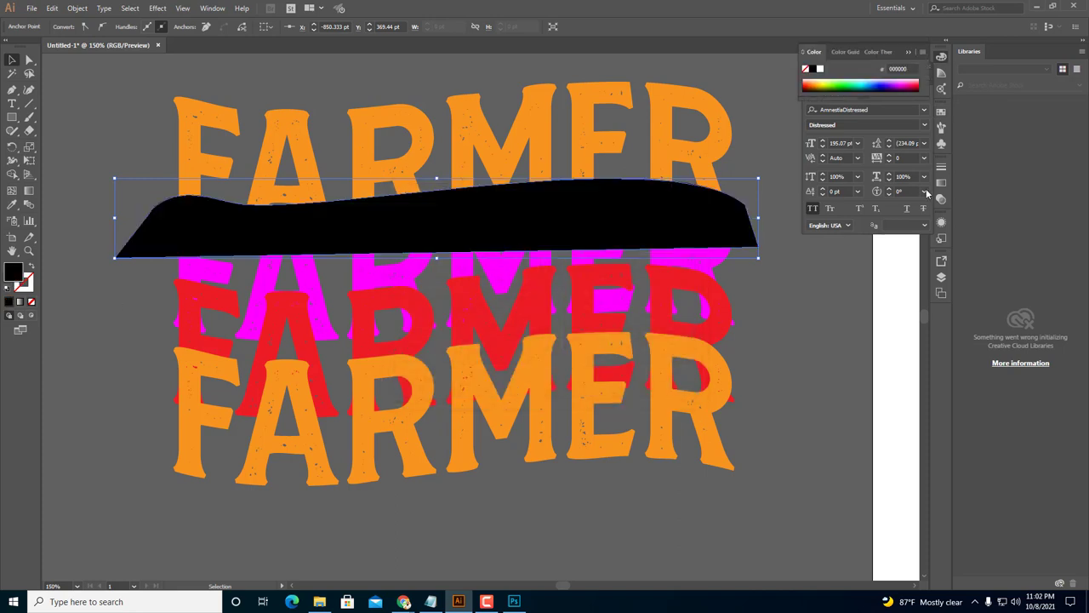
Make an opacity mask on the black wavy band alone and turn off its clipping.
{"action": "left_click", "coordinate": [941, 201]}
{"action": "left_click", "coordinate": [900, 198]}
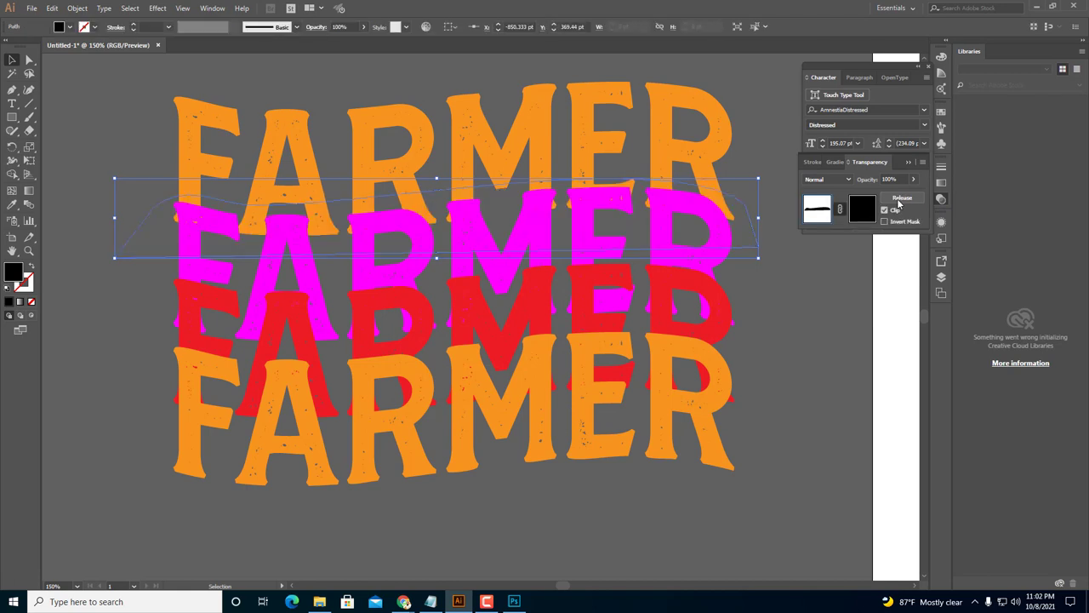
{"action": "left_click", "coordinate": [885, 210]}
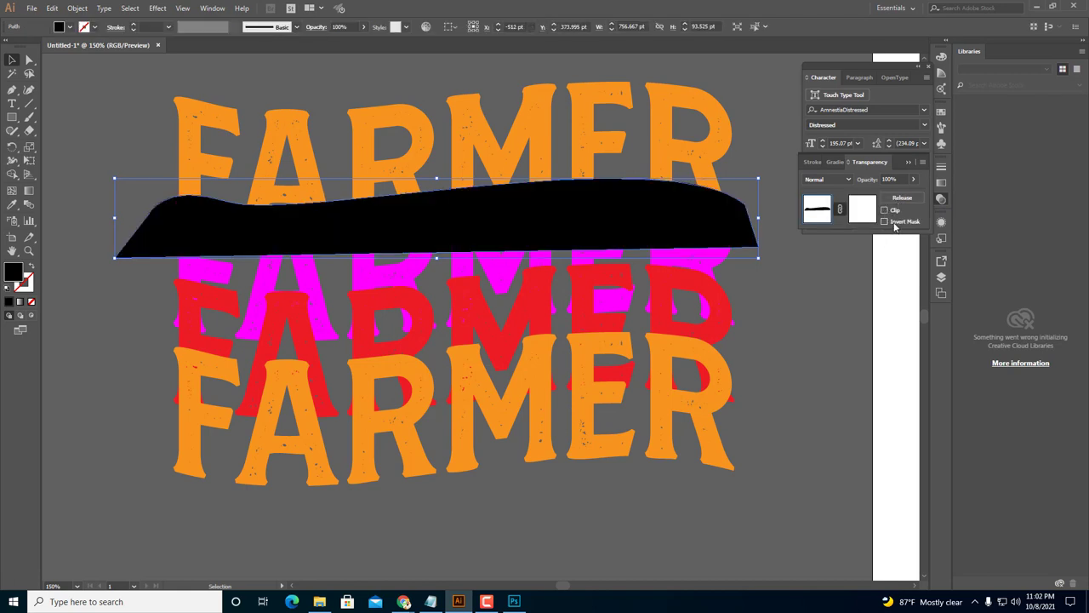
{"action": "left_click", "coordinate": [895, 223]}
{"action": "left_click", "coordinate": [685, 155], "text": "shift"}
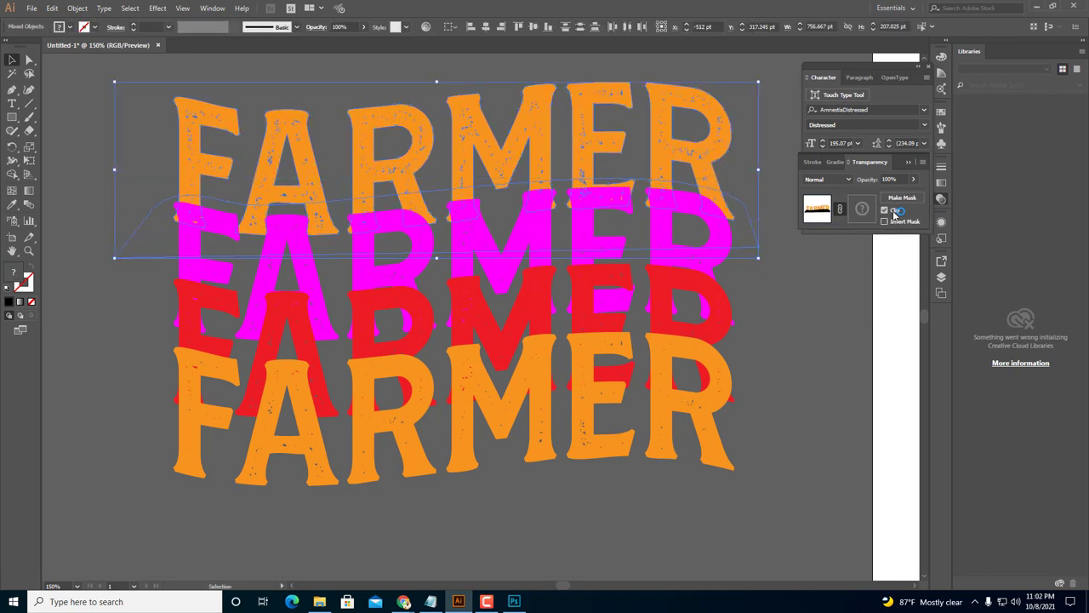
{"action": "left_click", "coordinate": [885, 210]}
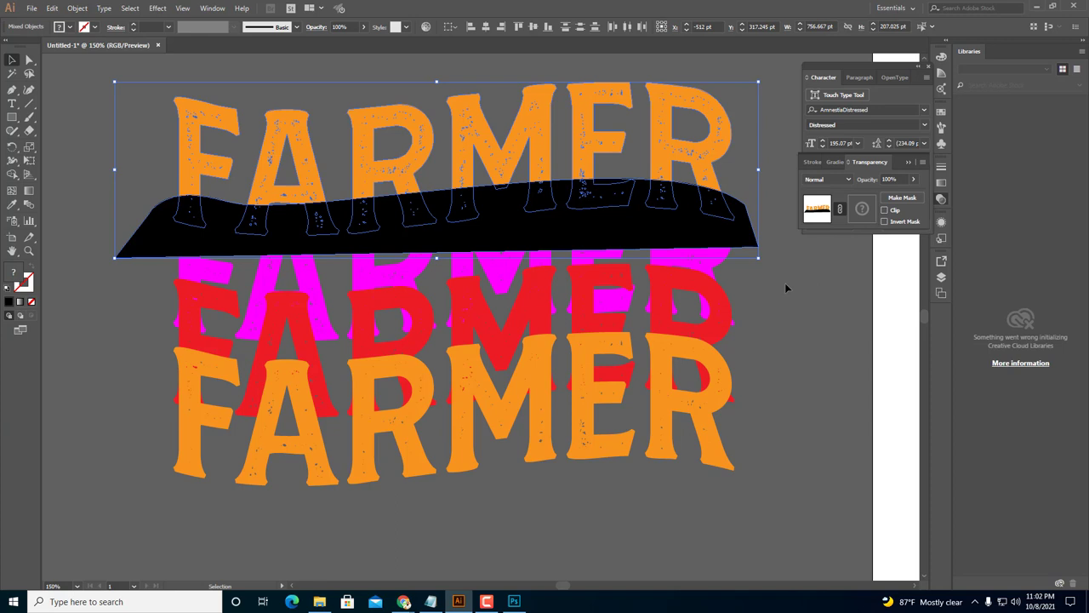
{"action": "left_click", "coordinate": [885, 211]}
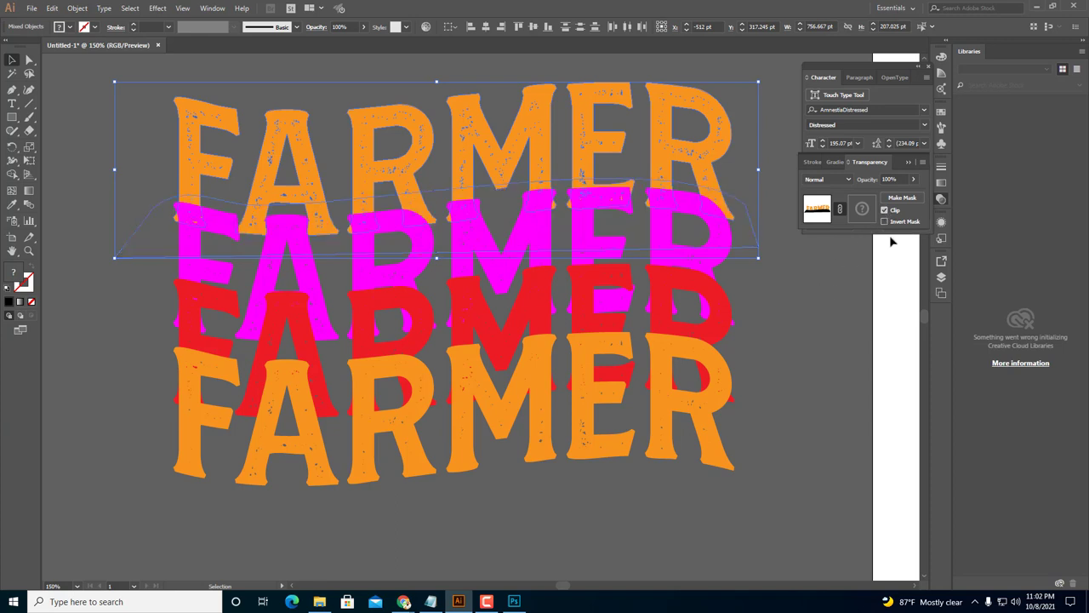
{"action": "left_click", "coordinate": [902, 198]}
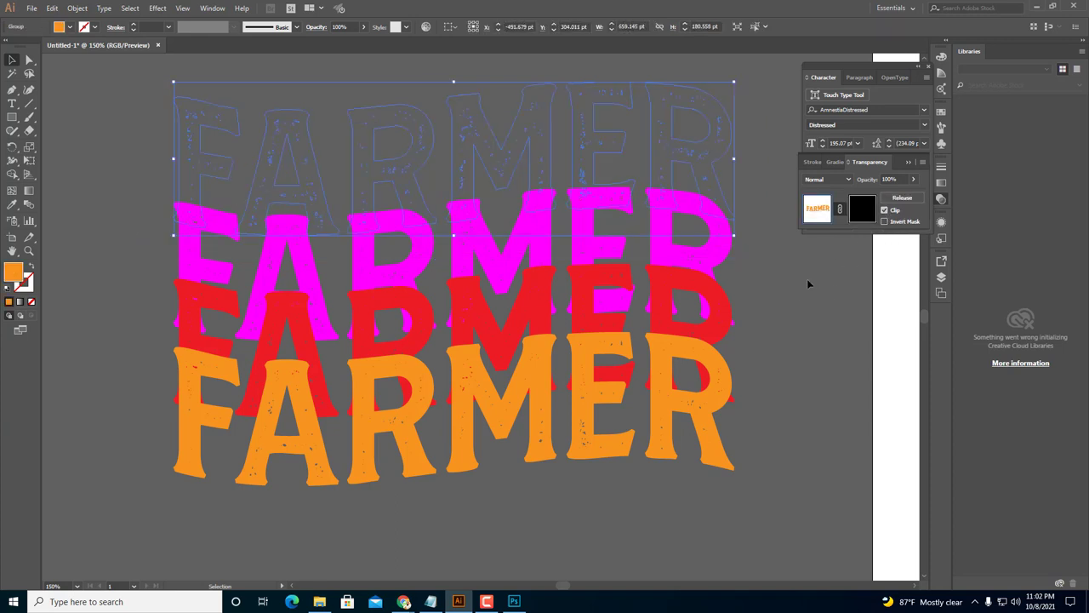
{"action": "key", "text": "ctrl+z"}
{"action": "key", "text": "ctrl+z"}
{"action": "key", "text": "ctrl+z"}
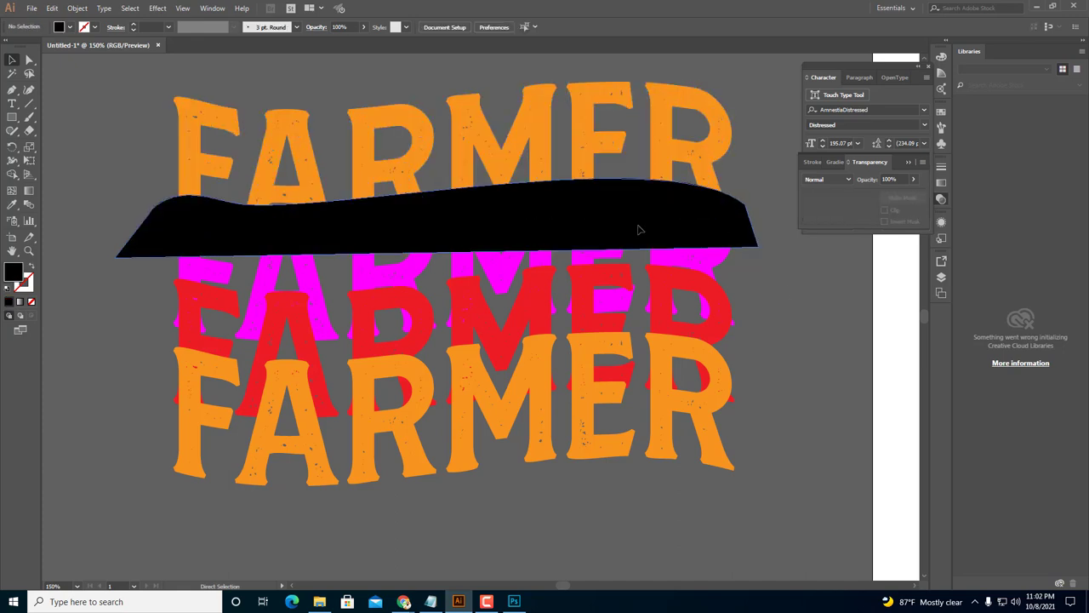
Try masking the top orange "FARMER" row with the black band as an unclipped opacity mask, and undo it.
{"action": "left_click", "coordinate": [663, 243]}
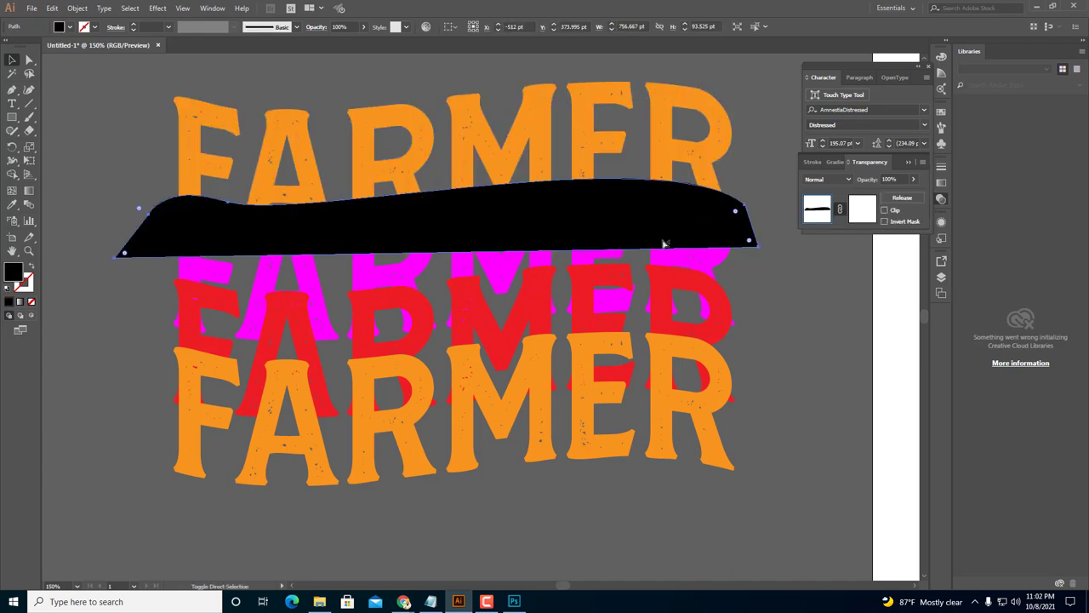
{"action": "left_click", "coordinate": [708, 160], "text": "shift"}
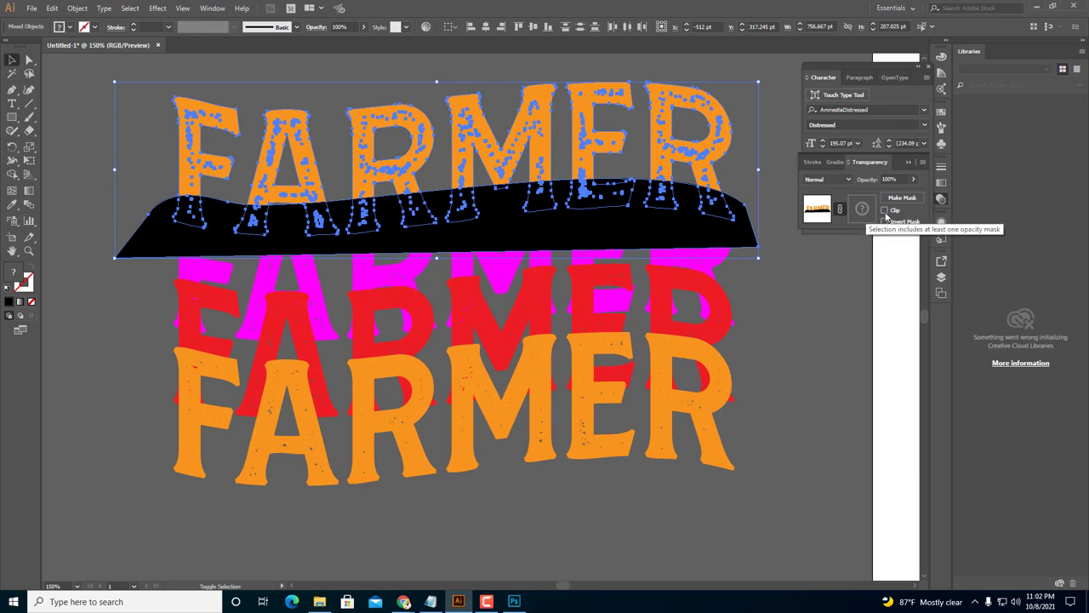
{"action": "left_click", "coordinate": [901, 199]}
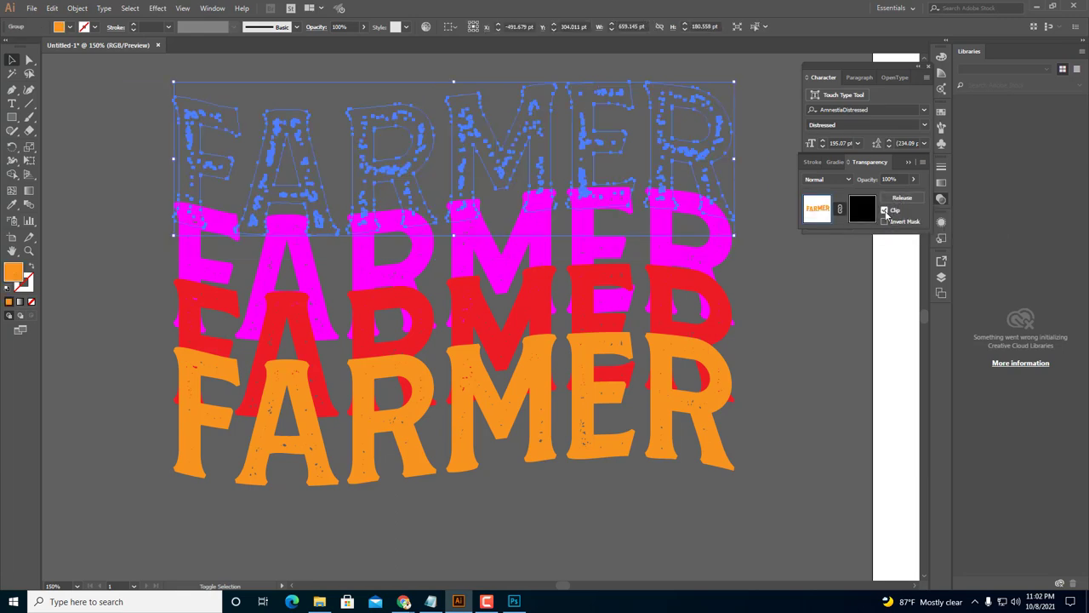
{"action": "left_click", "coordinate": [885, 211]}
{"action": "left_click", "coordinate": [780, 276]}
{"action": "left_click_drag", "start_coordinate": [746, 324], "coordinate": [665, 322]}
{"action": "scroll", "coordinate": [713, 348], "scroll_direction": "down", "scroll_amount": 1}
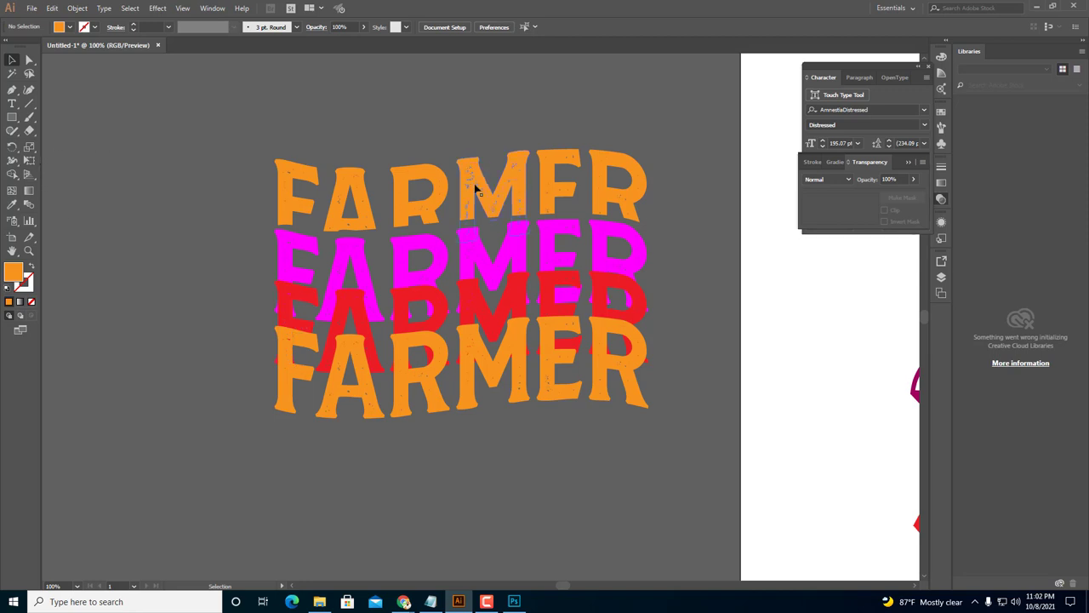
{"action": "left_click", "coordinate": [604, 223]}
{"action": "key", "text": "ctrl+z"}
Duplicate the black wavy band twice straight down, over the lower parts of the magenta and red "FARMER" rows.
{"action": "left_click_drag", "start_coordinate": [586, 255], "coordinate": [591, 304]}
{"action": "left_click_drag", "start_coordinate": [519, 317], "coordinate": [526, 345]}
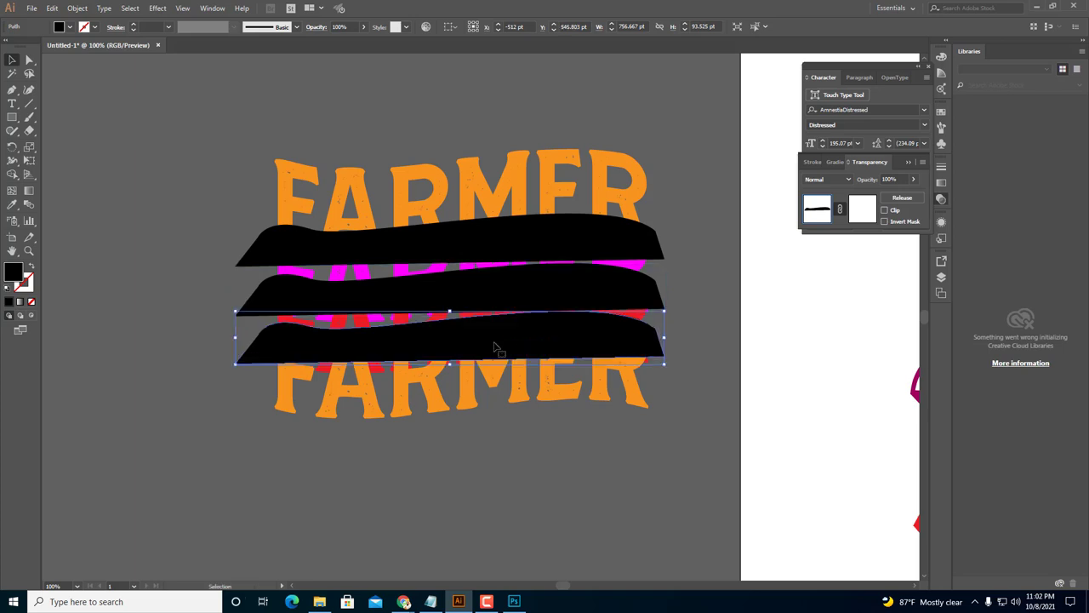
Hide the lower part of the top orange "FARMER" row with the upper black band as an opacity mask, with Clip off.
{"action": "left_click", "coordinate": [400, 234]}
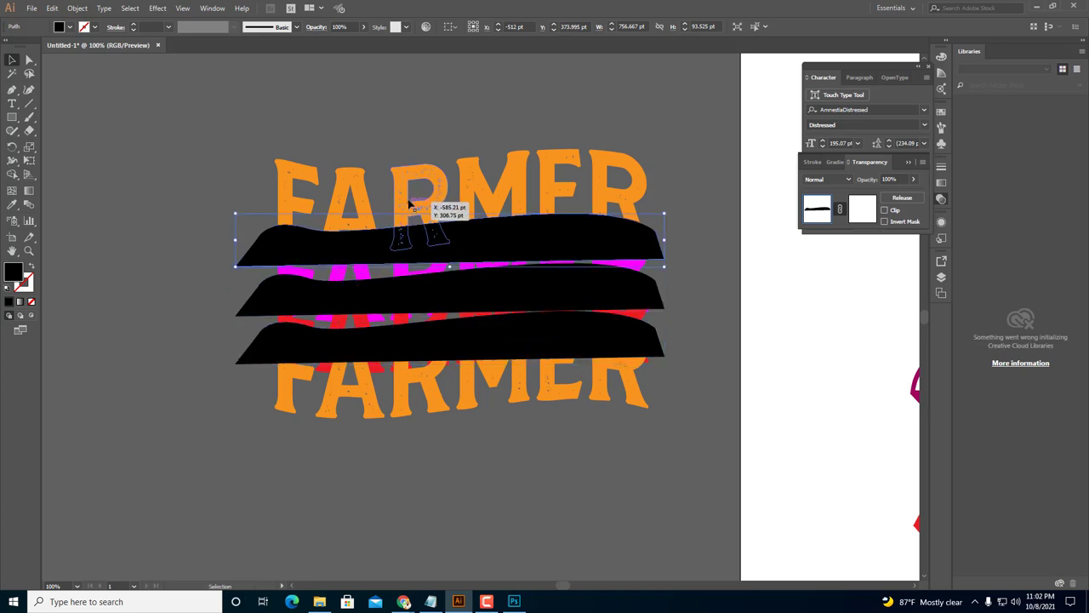
{"action": "left_click", "coordinate": [405, 203], "text": "shift"}
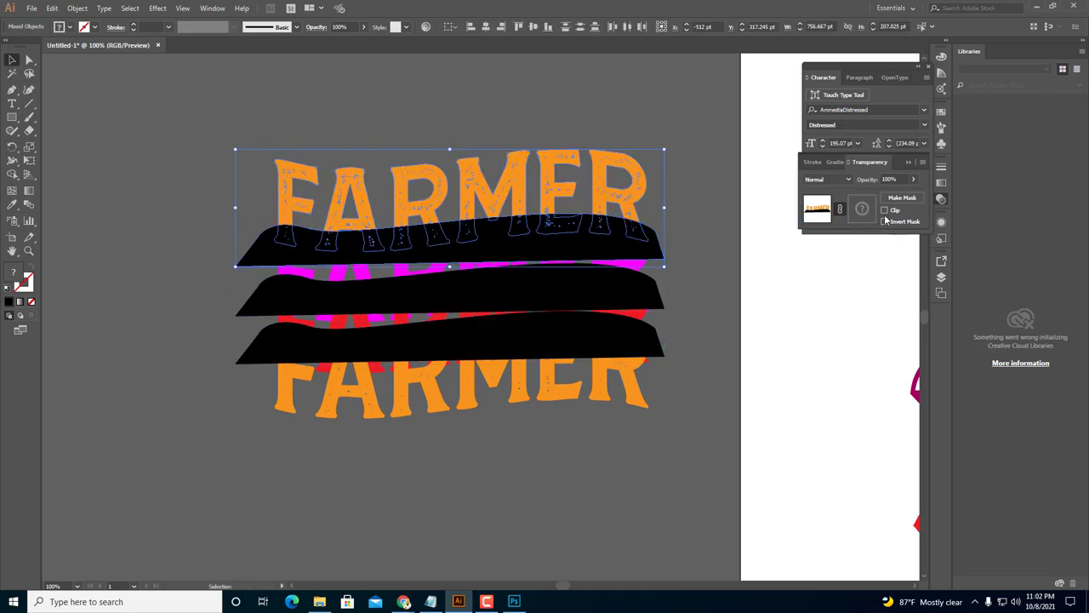
{"action": "left_click", "coordinate": [885, 210]}
{"action": "left_click", "coordinate": [899, 211]}
{"action": "left_click", "coordinate": [902, 197]}
{"action": "left_click", "coordinate": [885, 210]}
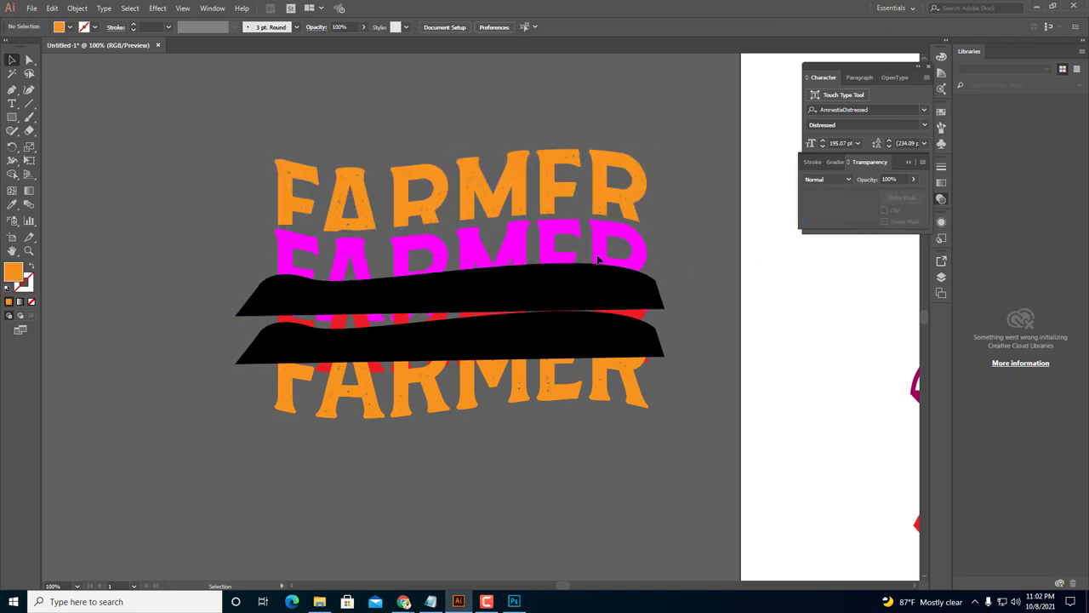
Mask the magenta "FARMER" row with the black band covering its lower part, using an opacity mask with Clip off.
{"action": "left_click", "coordinate": [629, 254]}
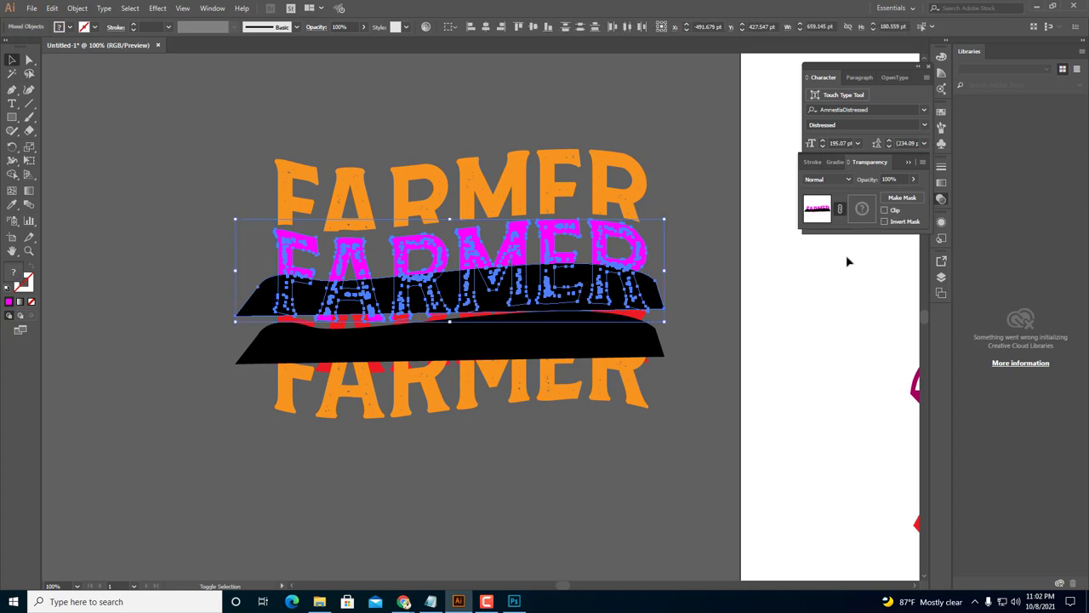
{"action": "left_click", "coordinate": [902, 197]}
{"action": "left_click", "coordinate": [885, 211]}
{"action": "scroll", "coordinate": [736, 308], "scroll_direction": "down", "scroll_amount": 3}
{"action": "scroll", "coordinate": [736, 308], "scroll_direction": "right", "scroll_amount": 2}
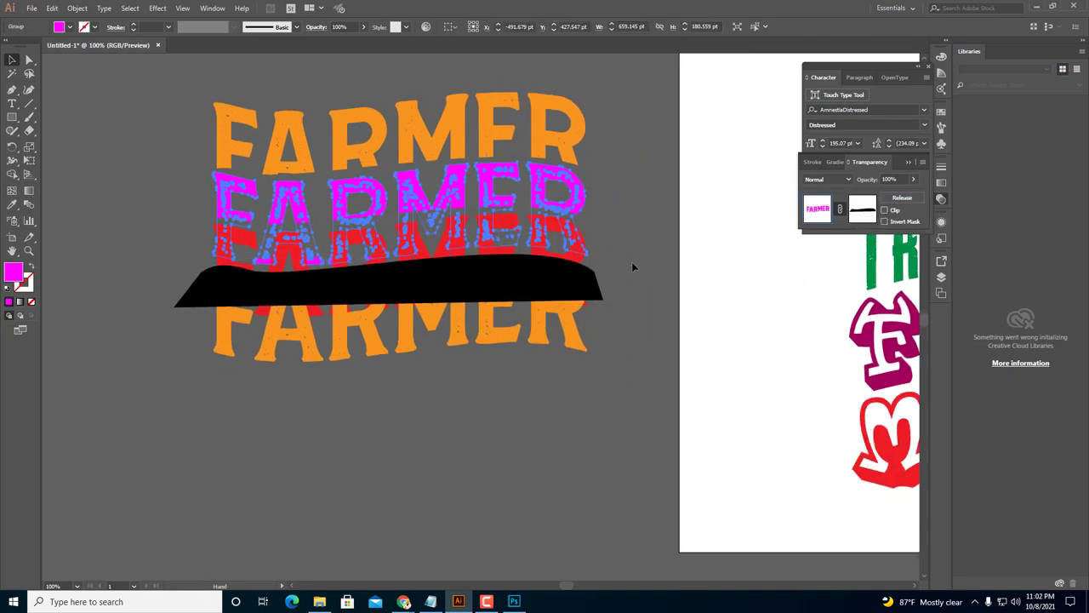
Mask the red "FARMER" row with the remaining black band, using an opacity mask with Clip off.
{"action": "left_click", "coordinate": [574, 260]}
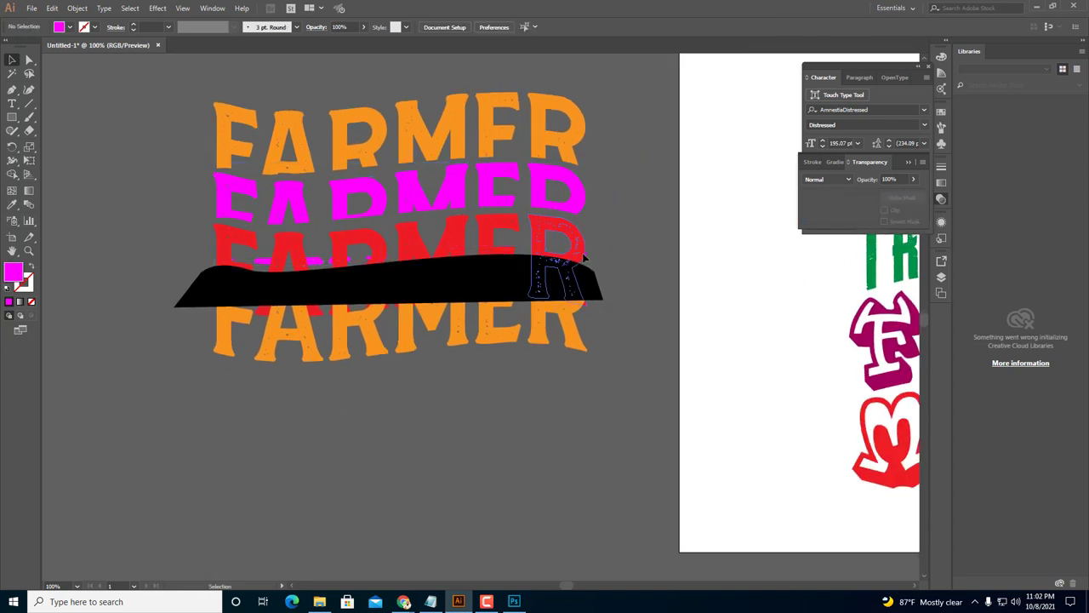
{"action": "left_click", "coordinate": [522, 276], "text": "shift"}
{"action": "left_click", "coordinate": [901, 197]}
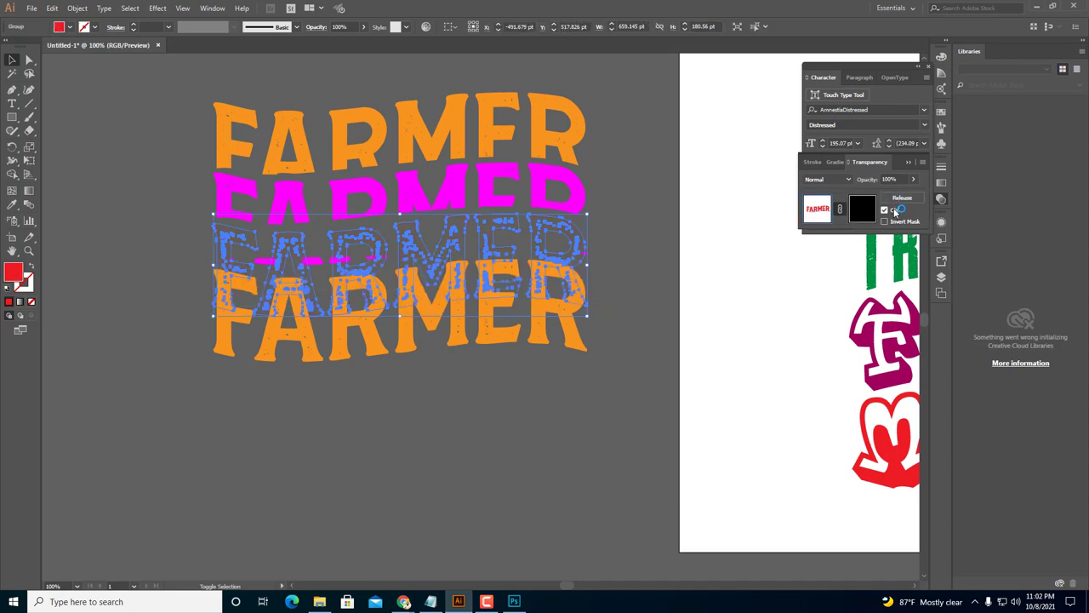
{"action": "left_click", "coordinate": [885, 210]}
{"action": "left_click", "coordinate": [632, 368]}
Edit the magenta row's opacity mask, pulling the lower corner points of its black band downward to hide the leftover letter feet.
{"action": "scroll", "coordinate": [632, 368], "scroll_direction": "left", "scroll_amount": 3}
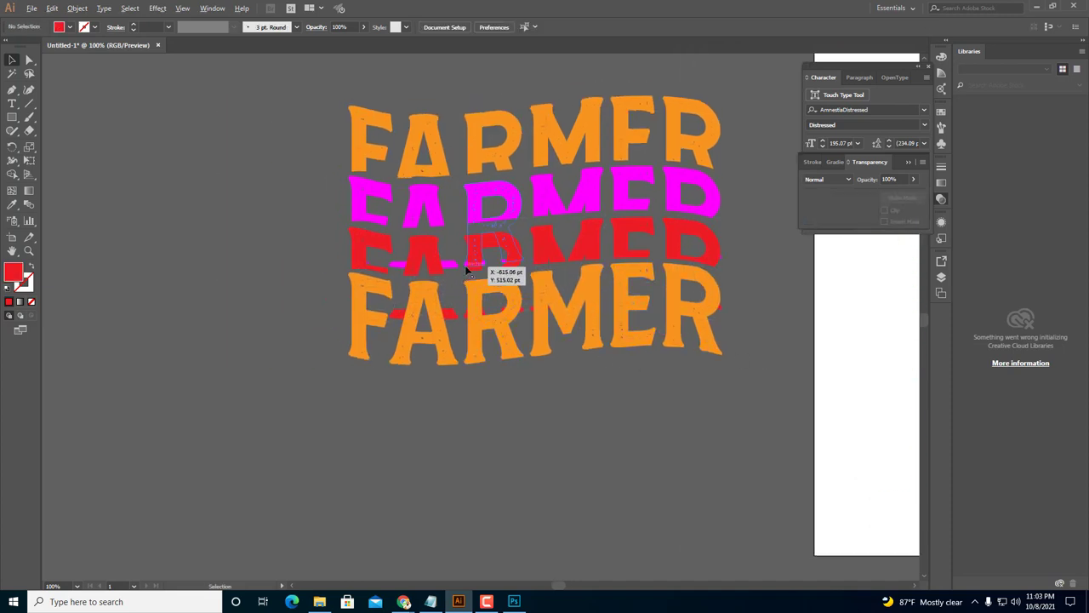
{"action": "scroll", "coordinate": [473, 267], "scroll_direction": "up", "scroll_amount": 1}
{"action": "left_click", "coordinate": [448, 266]}
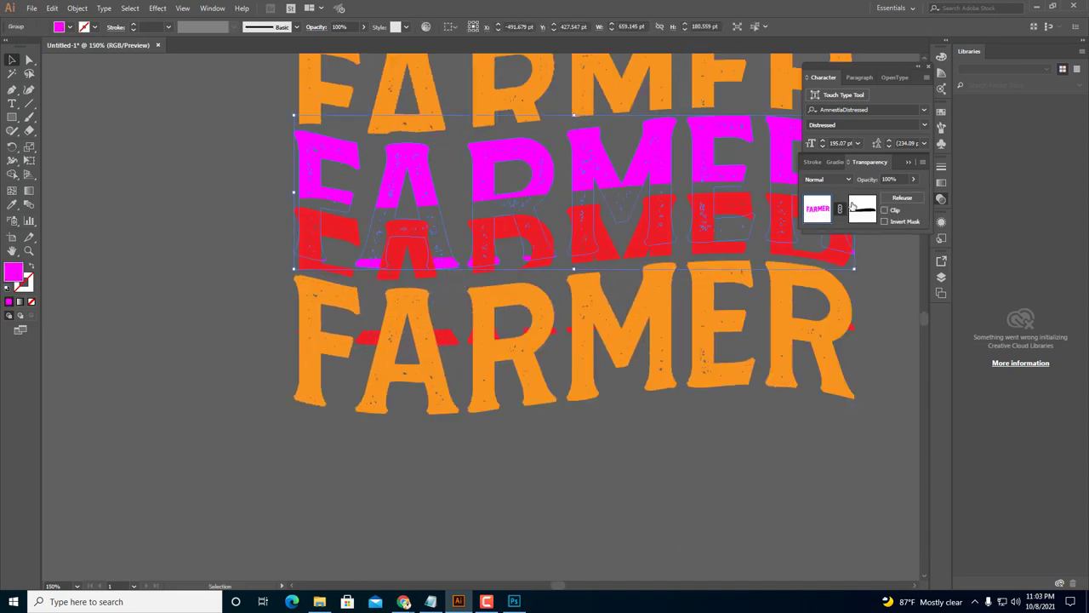
{"action": "left_click", "coordinate": [855, 208]}
{"action": "left_click", "coordinate": [29, 60]}
{"action": "left_click", "coordinate": [250, 260]}
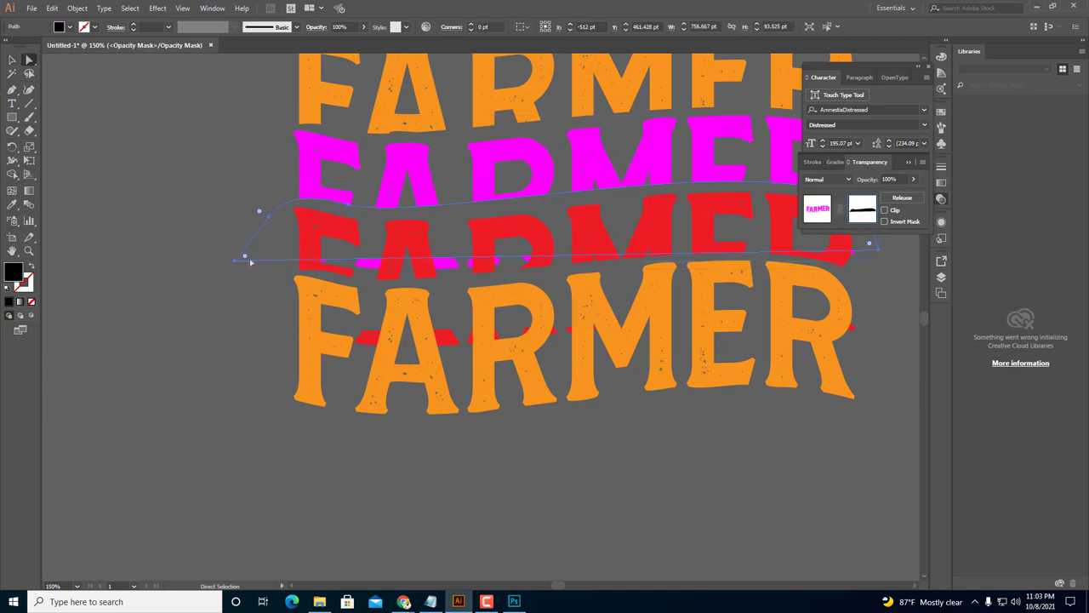
{"action": "left_click", "coordinate": [245, 256]}
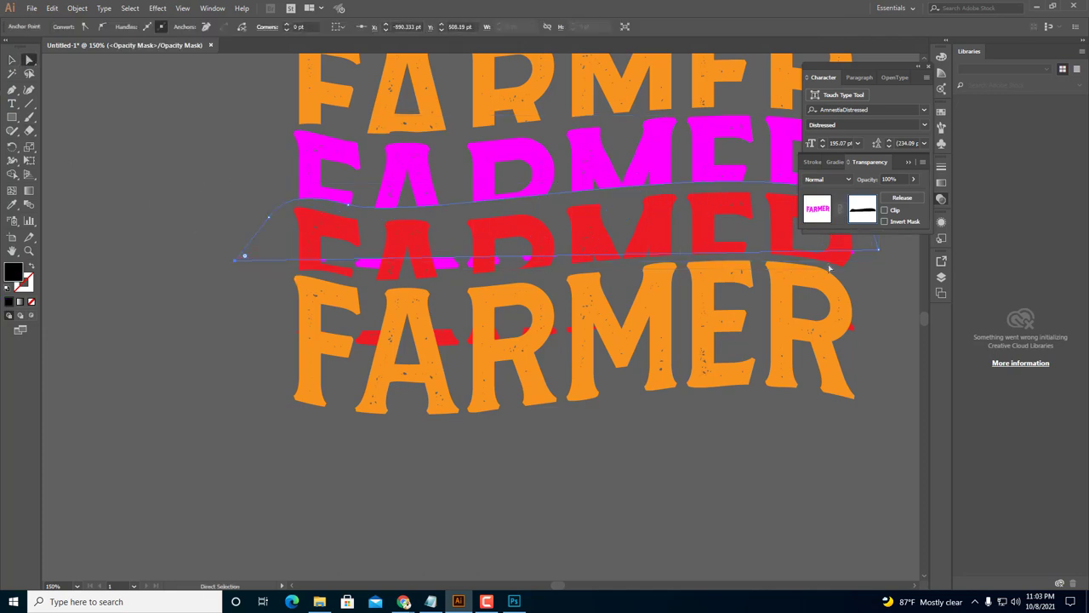
{"action": "left_click_drag", "start_coordinate": [880, 247], "coordinate": [885, 274]}
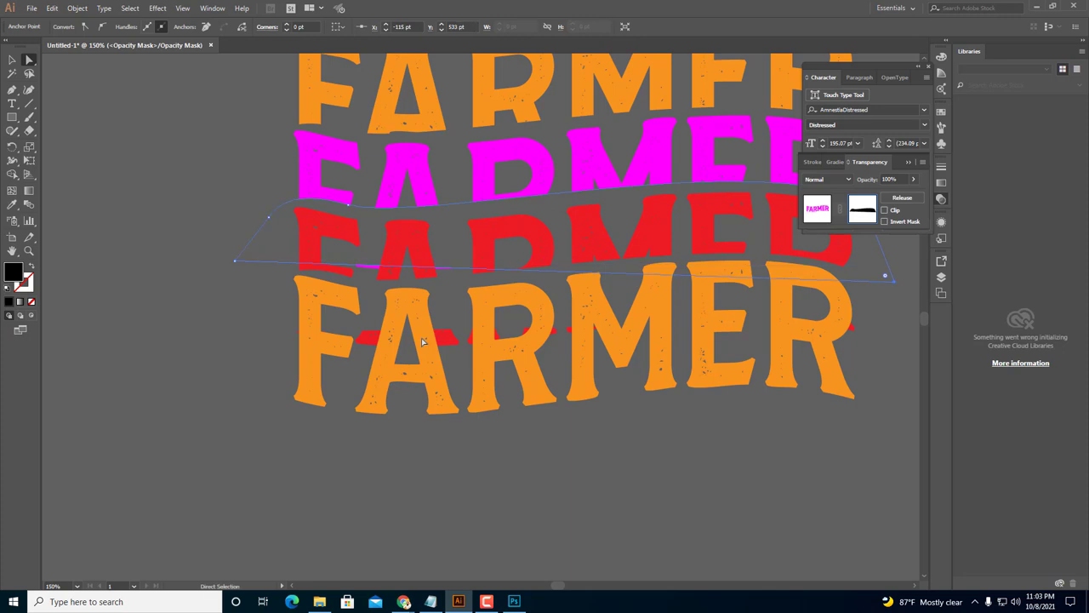
{"action": "left_click", "coordinate": [314, 317]}
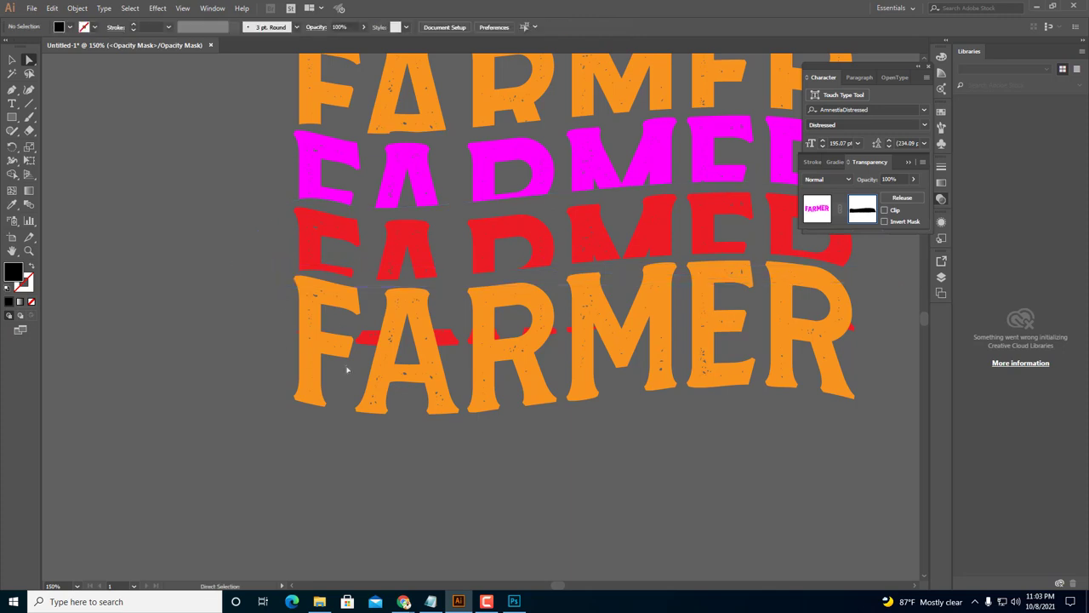
Leave the magenta row's opacity mask and open the opacity mask of the red "FARMER" row for editing.
{"action": "scroll", "coordinate": [401, 364], "scroll_direction": "down", "scroll_amount": 1}
{"action": "scroll", "coordinate": [431, 377], "scroll_direction": "up", "scroll_amount": 2}
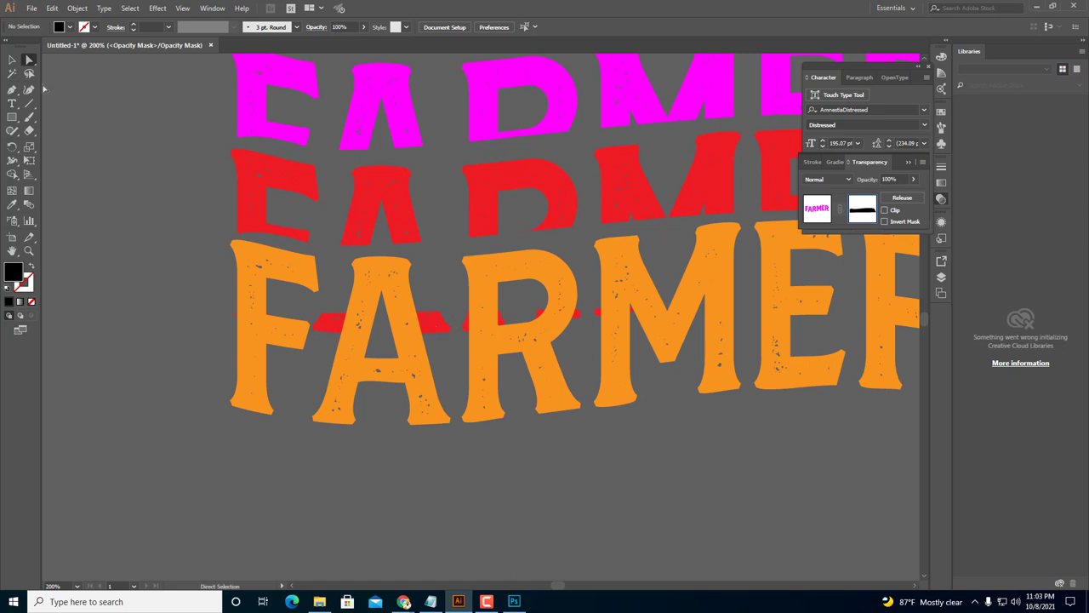
{"action": "left_click", "coordinate": [812, 210]}
{"action": "left_click", "coordinate": [440, 327]}
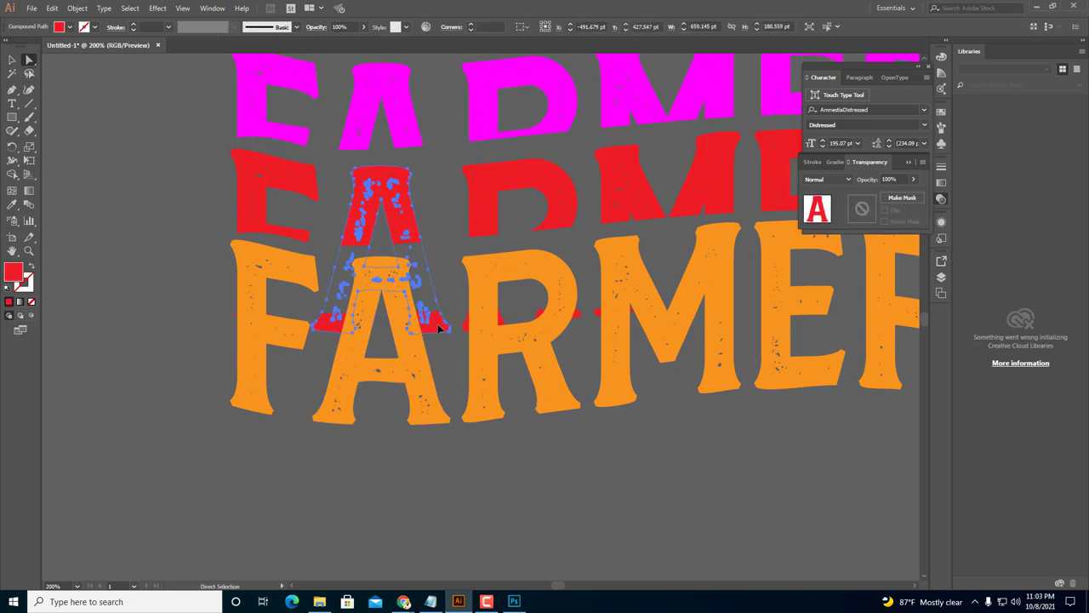
{"action": "left_click", "coordinate": [12, 60]}
{"action": "left_click", "coordinate": [196, 213]}
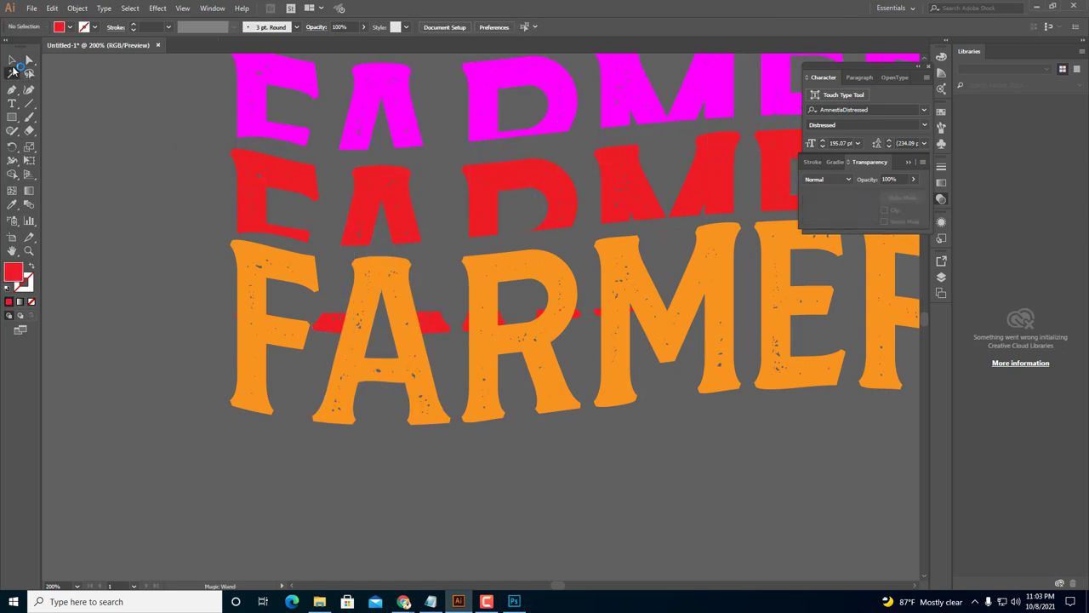
{"action": "left_click", "coordinate": [329, 324]}
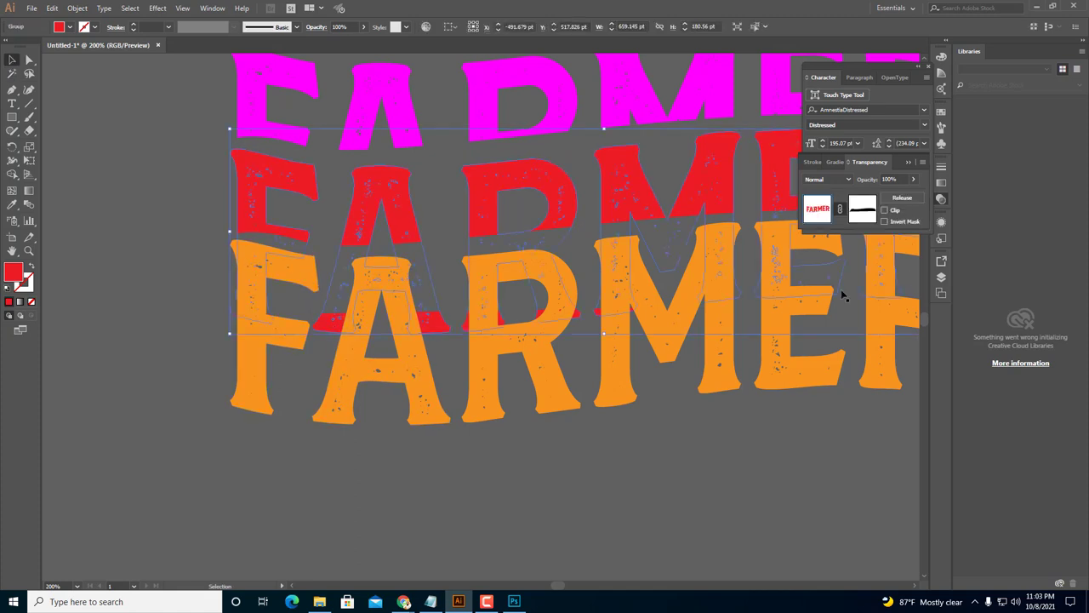
{"action": "left_click", "coordinate": [861, 210]}
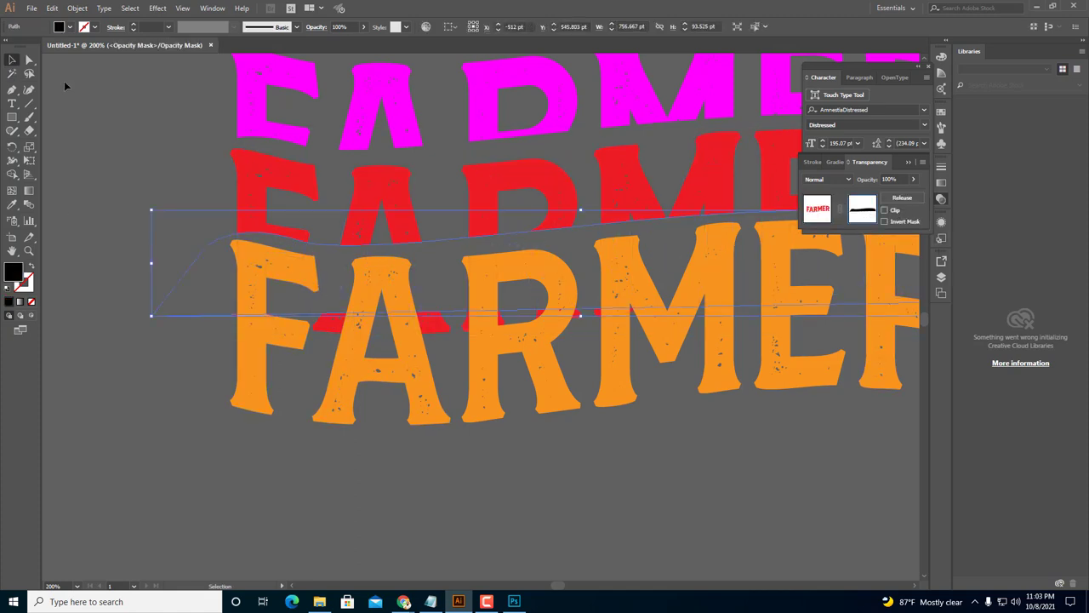
Pull both lower corner points of the red row's black mask band downward so it covers the leftover letter feet.
{"action": "key", "text": "a"}
{"action": "left_click", "coordinate": [167, 299]}
{"action": "left_click_drag", "start_coordinate": [155, 315], "coordinate": [242, 368]}
{"action": "left_click_drag", "start_coordinate": [774, 395], "coordinate": [552, 430]}
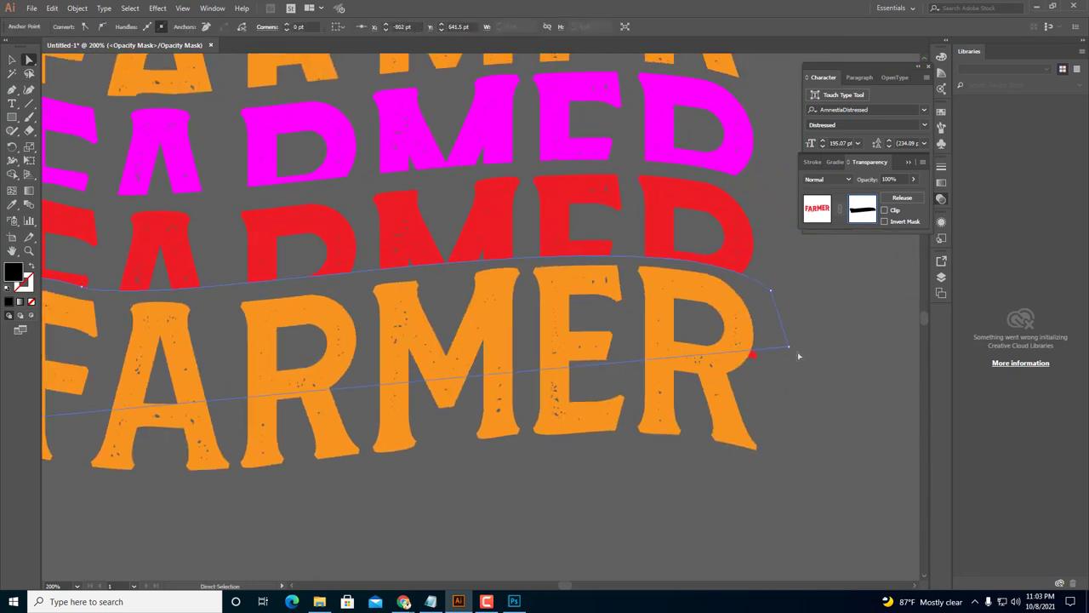
{"action": "left_click_drag", "start_coordinate": [791, 351], "coordinate": [785, 389]}
{"action": "key", "text": "ctrl+shift+a"}
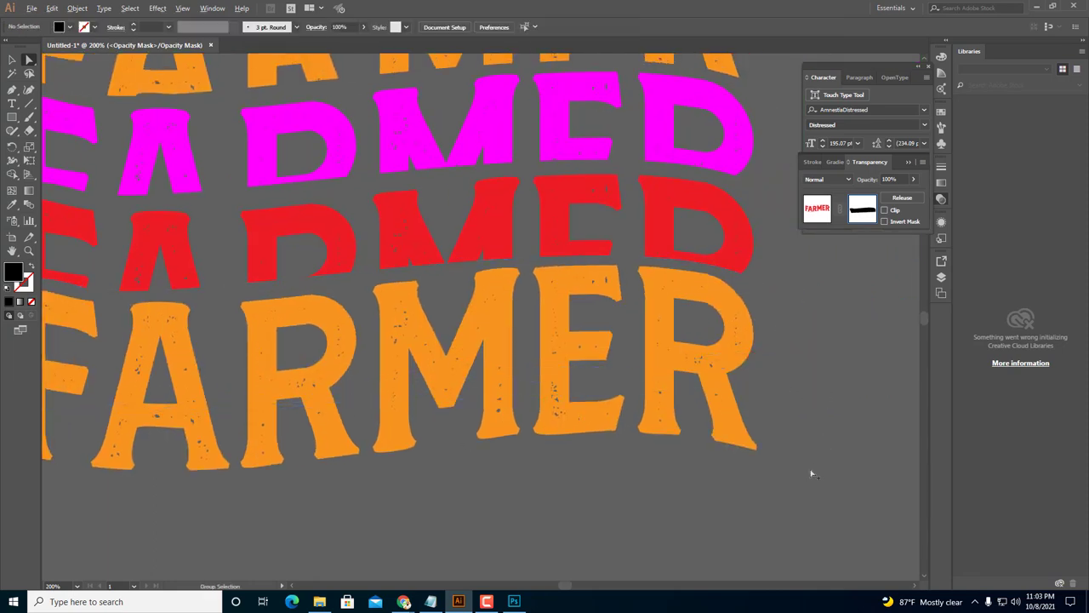
Leave the red row's opacity mask, return to the artwork, and select the bottom orange "FARMER" row.
{"action": "key", "text": "ctrl+1"}
{"action": "left_click_drag", "start_coordinate": [864, 554], "coordinate": [810, 546]}
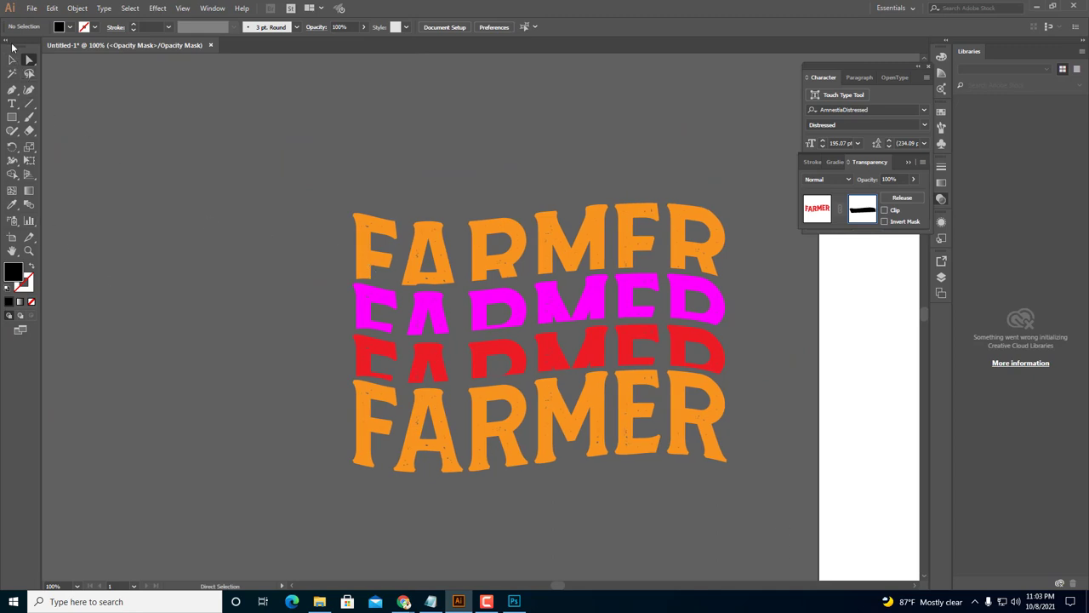
{"action": "left_click", "coordinate": [12, 59]}
{"action": "scroll", "coordinate": [126, 161], "scroll_direction": "down", "scroll_amount": 2}
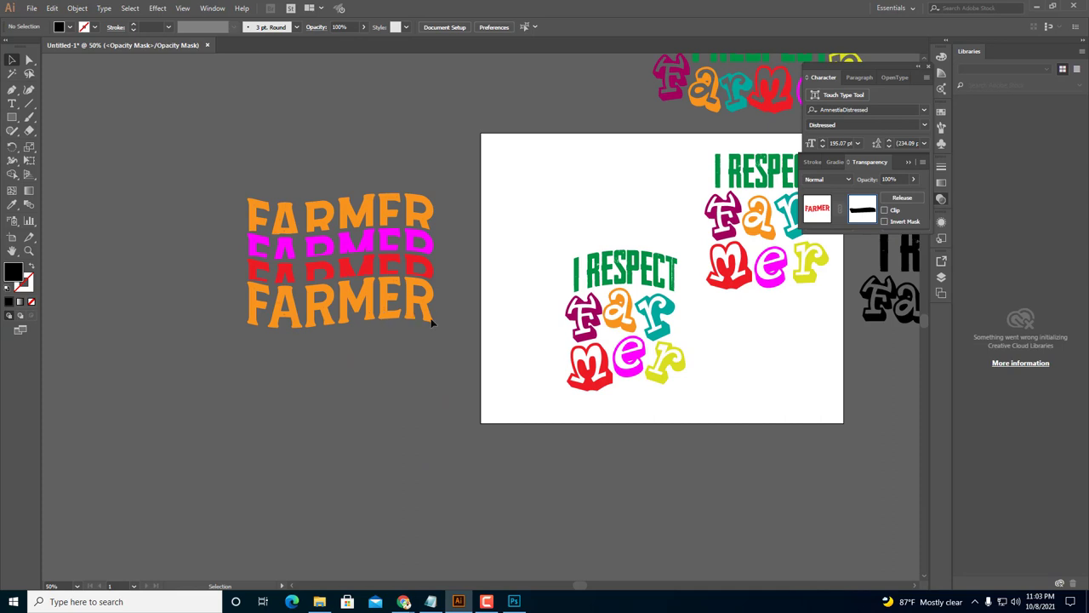
{"action": "left_click", "coordinate": [817, 207]}
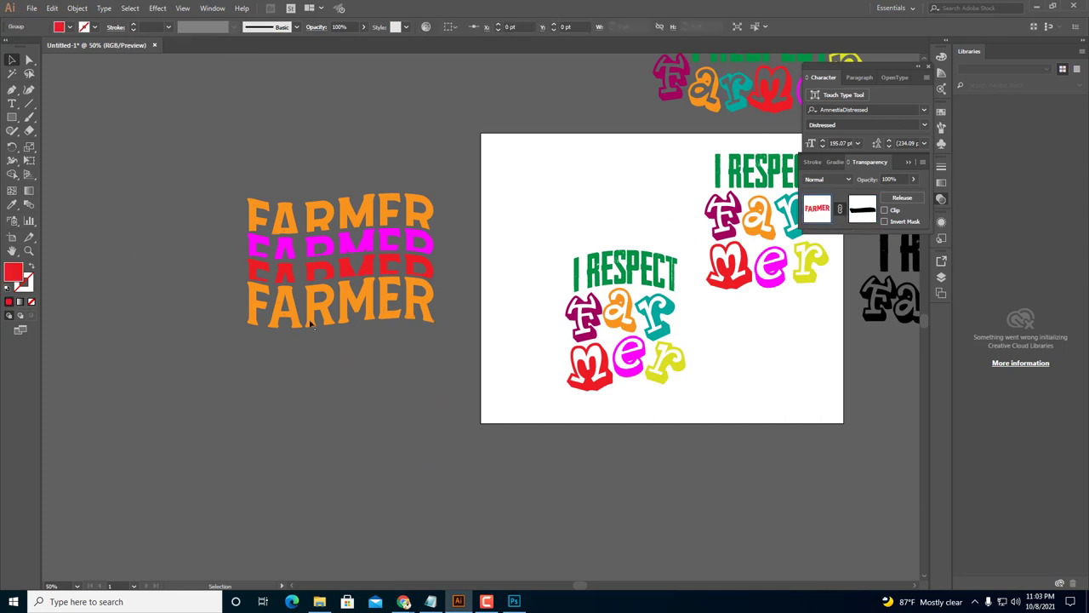
{"action": "left_click", "coordinate": [397, 312]}
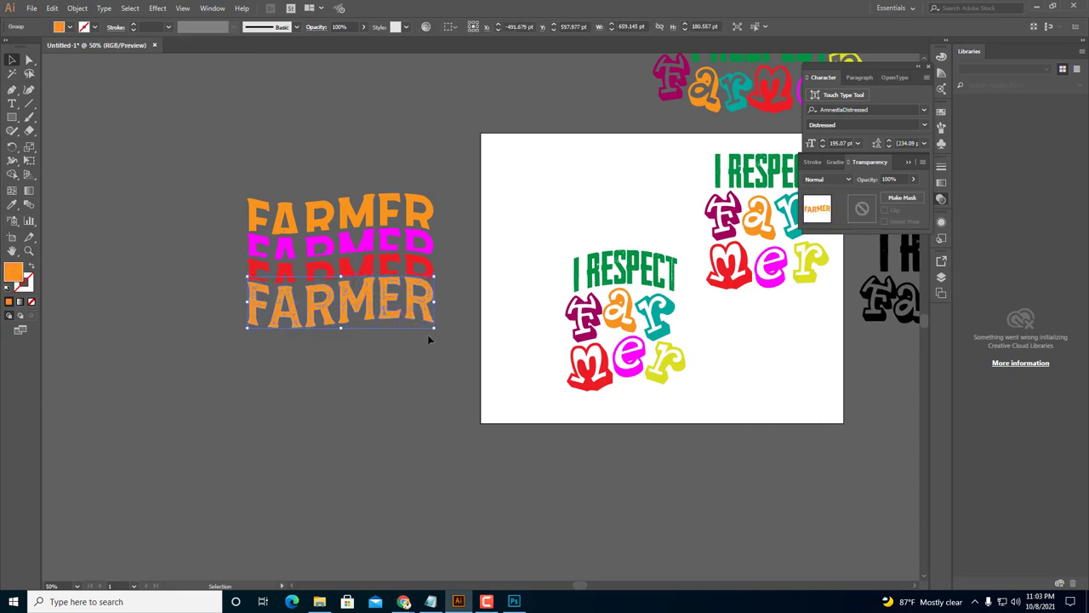
Recolour the lowest FARMER copy teal by sampling the teal letter r in the multicoloured design, and deselect it.
{"action": "left_click", "coordinate": [12, 204]}
{"action": "left_click", "coordinate": [661, 311]}
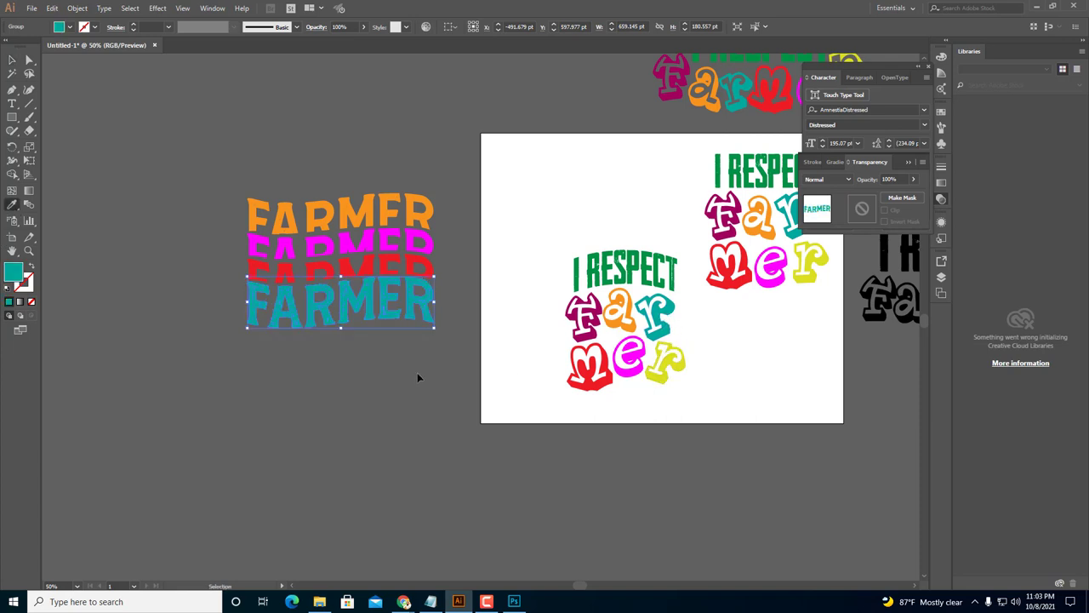
{"action": "key", "text": "ctrl+shift+a"}
{"action": "scroll", "coordinate": [366, 375], "scroll_direction": "left", "scroll_amount": 2}
{"action": "left_click", "coordinate": [12, 59]}
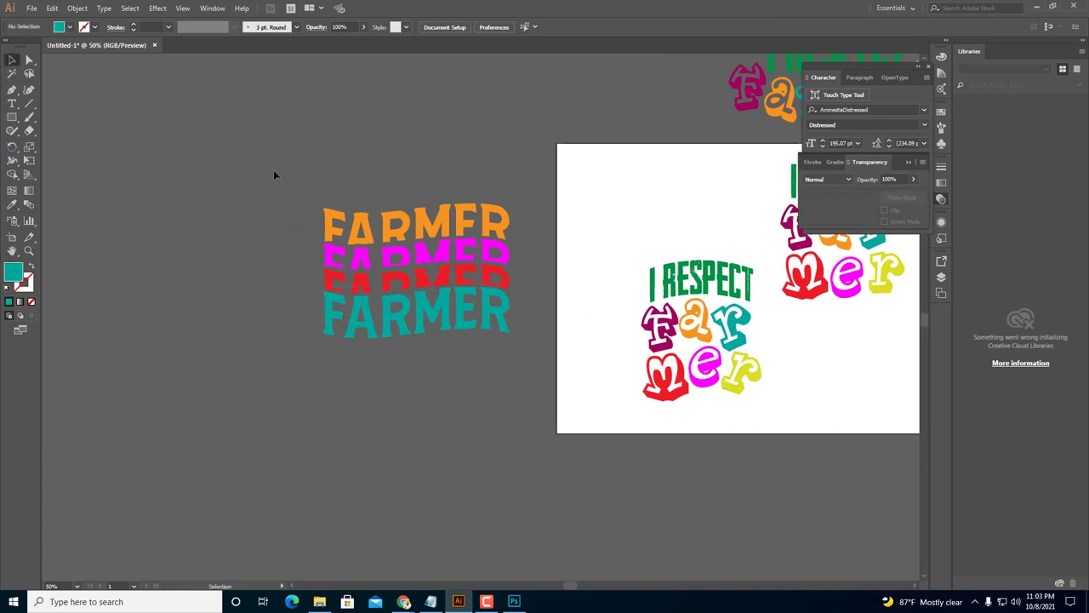
Group the four stacked FARMER copies and move the group farther left of the artboard.
{"action": "left_click_drag", "start_coordinate": [275, 176], "coordinate": [577, 465]}
{"action": "left_click", "coordinate": [476, 440]}
{"action": "left_click_drag", "start_coordinate": [309, 214], "coordinate": [353, 330]}
{"action": "left_click", "coordinate": [359, 367]}
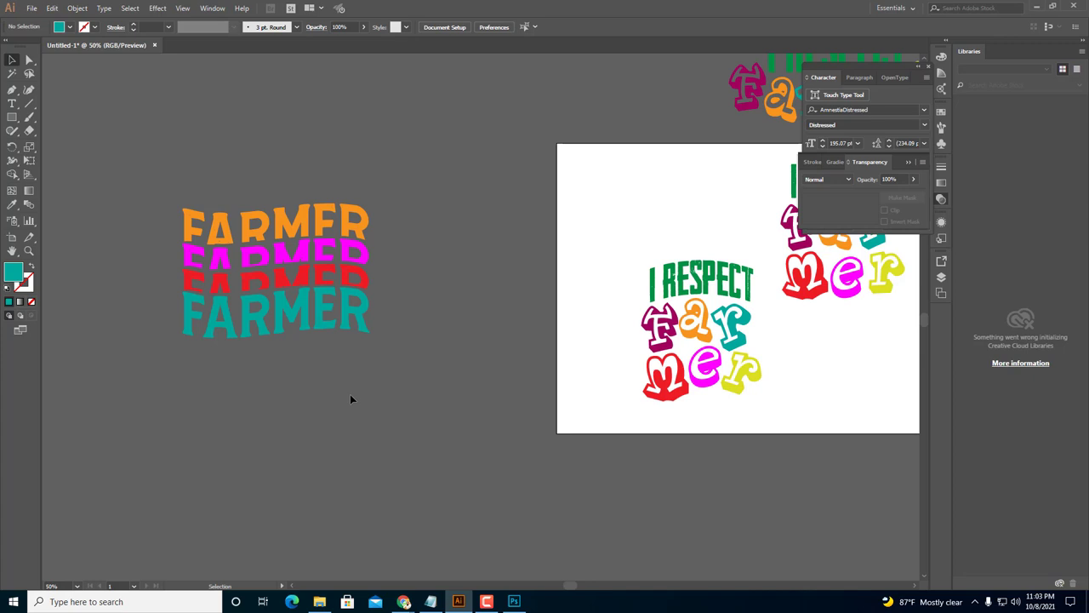
Look over the stacked FARMER group and the other lettering designs on and around the artboard.
{"action": "scroll", "coordinate": [311, 367], "scroll_direction": "up", "scroll_amount": 1}
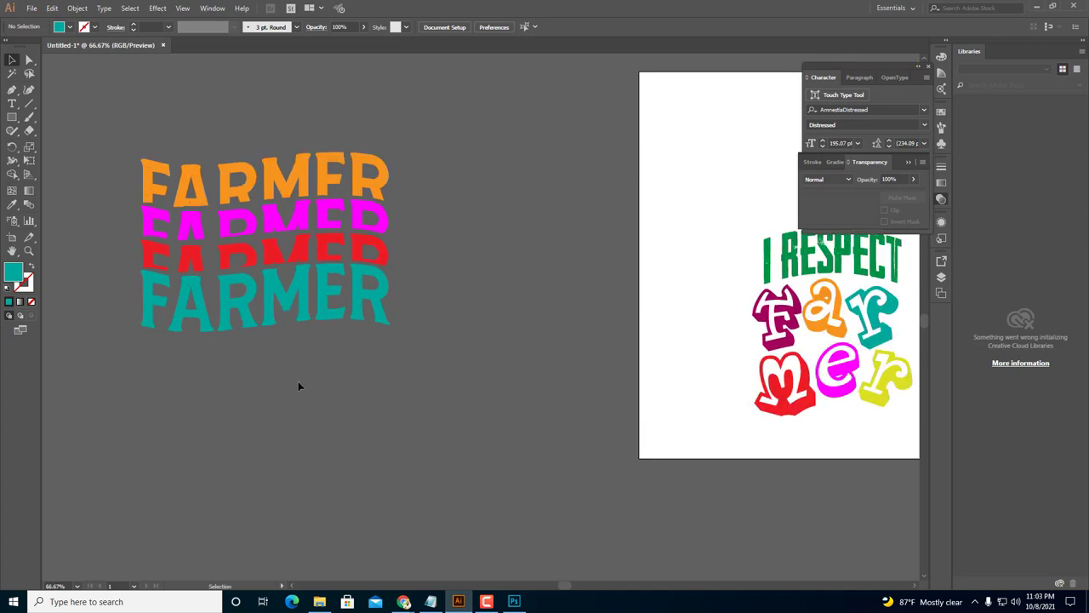
{"action": "scroll", "coordinate": [323, 387], "scroll_direction": "up", "scroll_amount": 2}
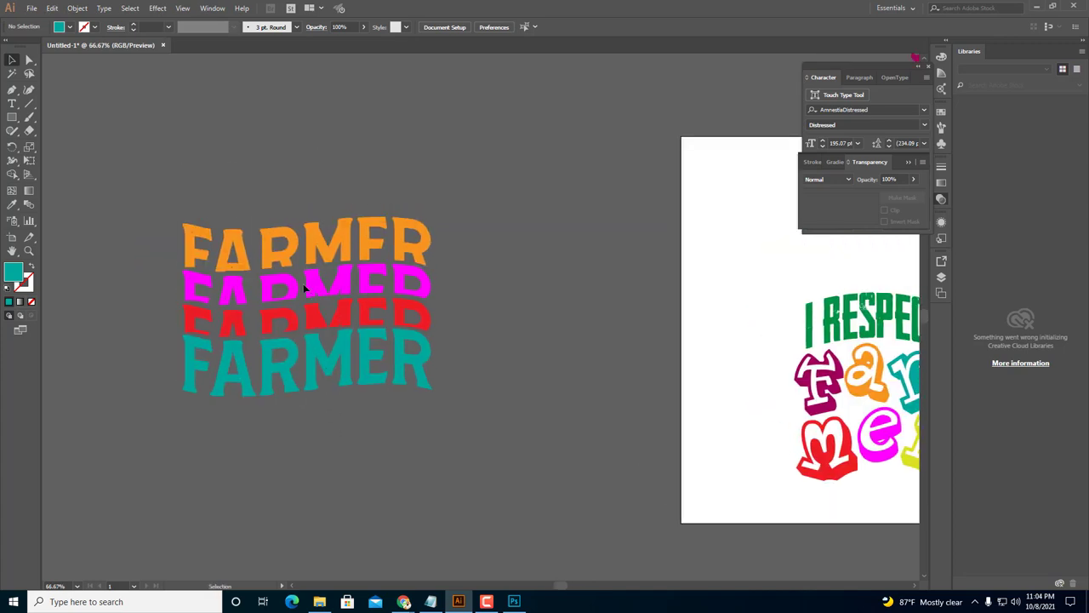
{"action": "left_click", "coordinate": [376, 376]}
{"action": "scroll", "coordinate": [498, 442], "scroll_direction": "down", "scroll_amount": 1}
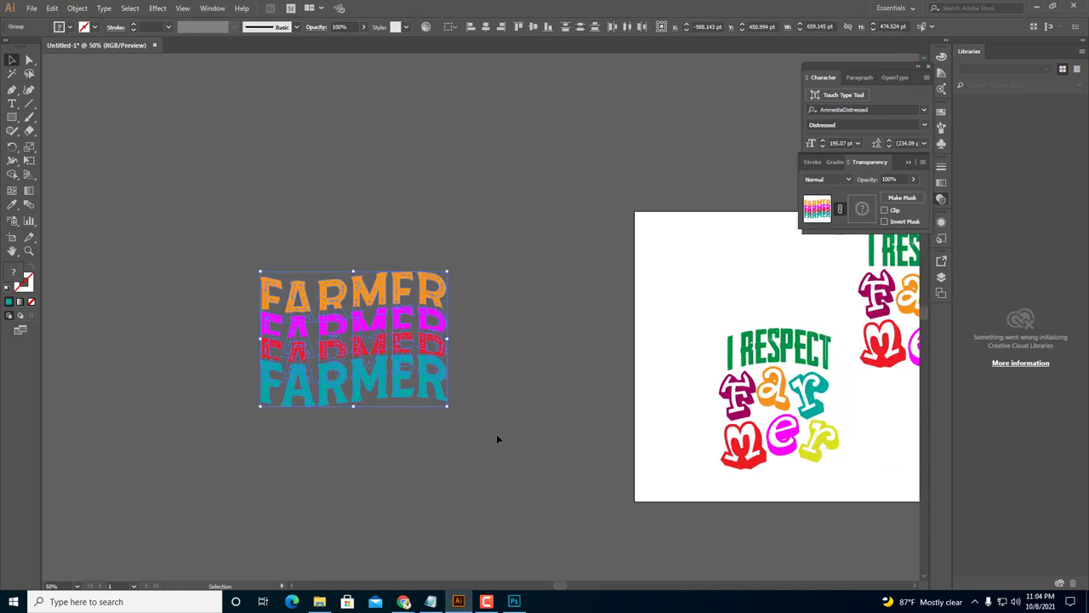
{"action": "left_click", "coordinate": [497, 439]}
{"action": "scroll", "coordinate": [498, 439], "scroll_direction": "up", "scroll_amount": 2}
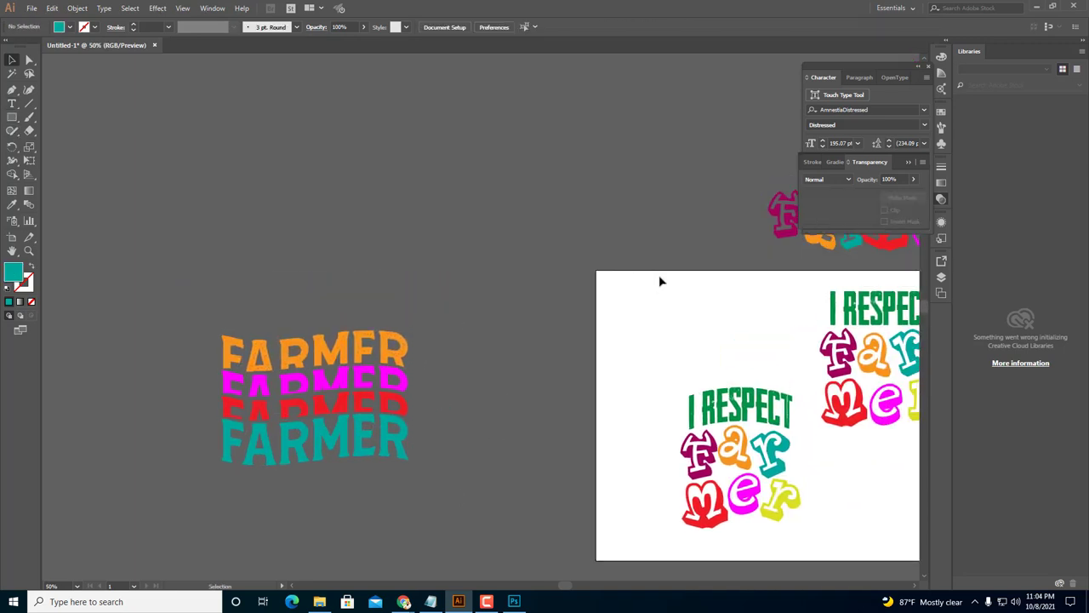
{"action": "scroll", "coordinate": [660, 280], "scroll_direction": "down", "scroll_amount": 2}
{"action": "scroll", "coordinate": [660, 281], "scroll_direction": "right", "scroll_amount": 5}
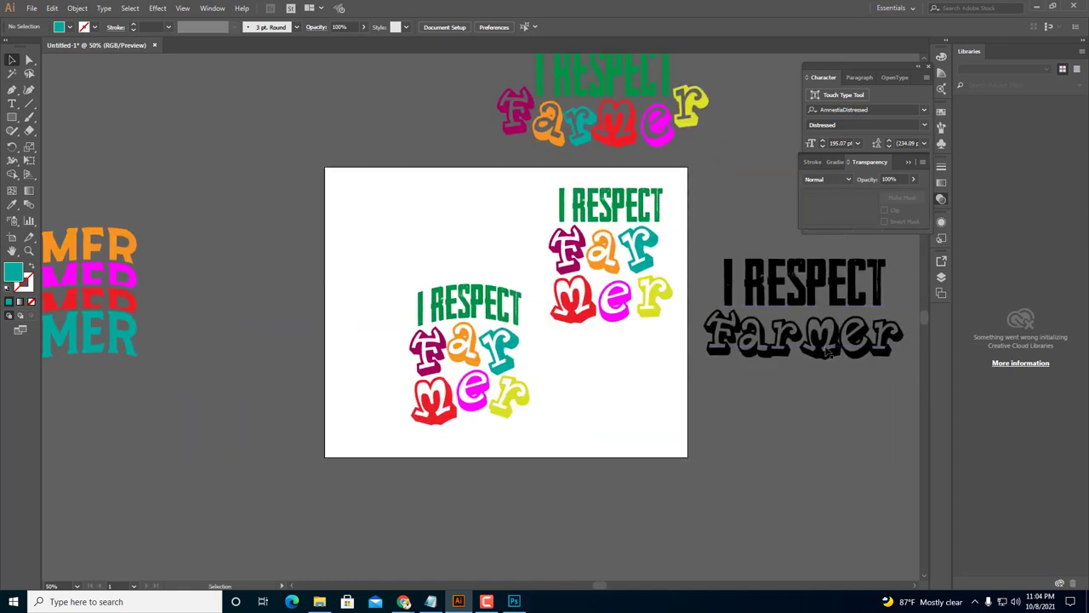
{"action": "left_click", "coordinate": [888, 293]}
{"action": "scroll", "coordinate": [688, 440], "scroll_direction": "left", "scroll_amount": 2}
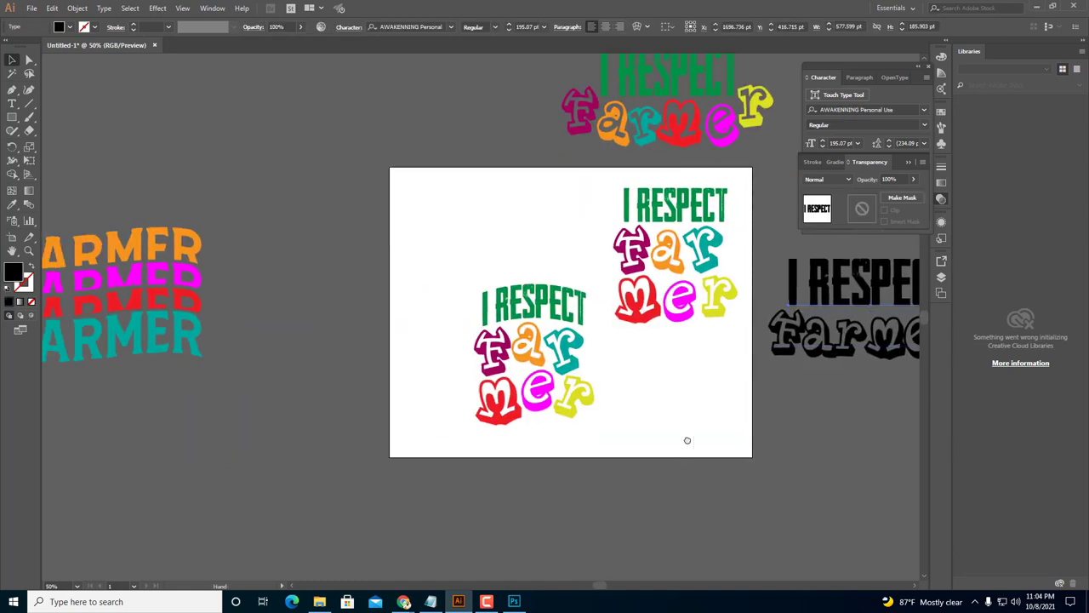
{"action": "left_click_drag", "start_coordinate": [839, 382], "coordinate": [689, 428]}
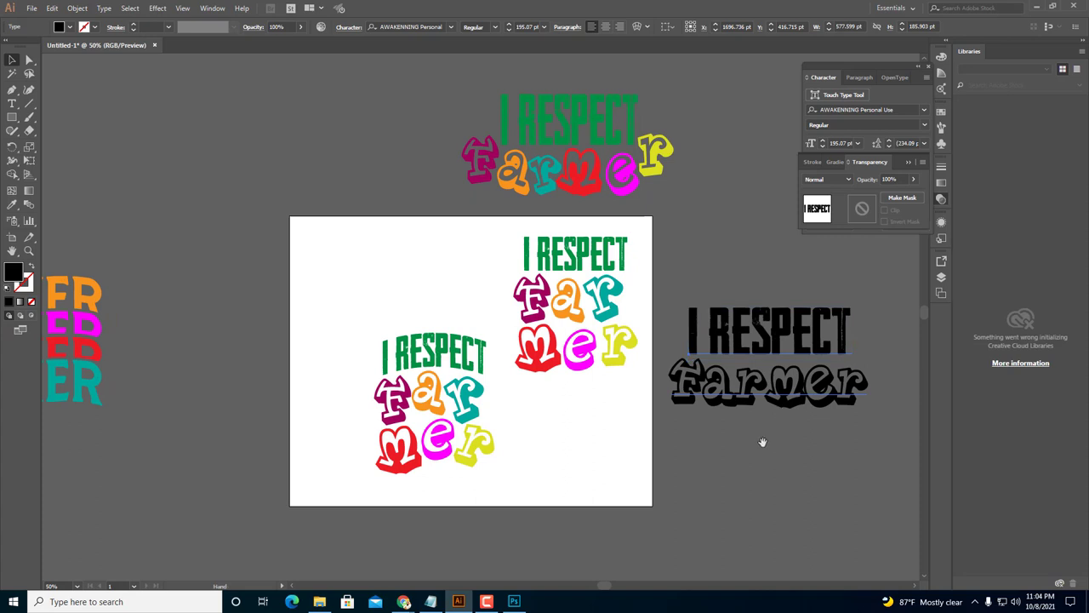
Move the arched I RESPECT text up near the artboard's upper edge and shift the multicoloured Far mer letters slightly left and down.
{"action": "scroll", "coordinate": [761, 445], "scroll_direction": "down", "scroll_amount": 2}
{"action": "scroll", "coordinate": [760, 445], "scroll_direction": "left", "scroll_amount": 1}
{"action": "left_click_drag", "start_coordinate": [468, 247], "coordinate": [439, 150]}
{"action": "left_click", "coordinate": [513, 359]}
{"action": "left_click_drag", "start_coordinate": [513, 359], "coordinate": [457, 358]}
{"action": "left_click", "coordinate": [275, 379]}
{"action": "left_click", "coordinate": [462, 412]}
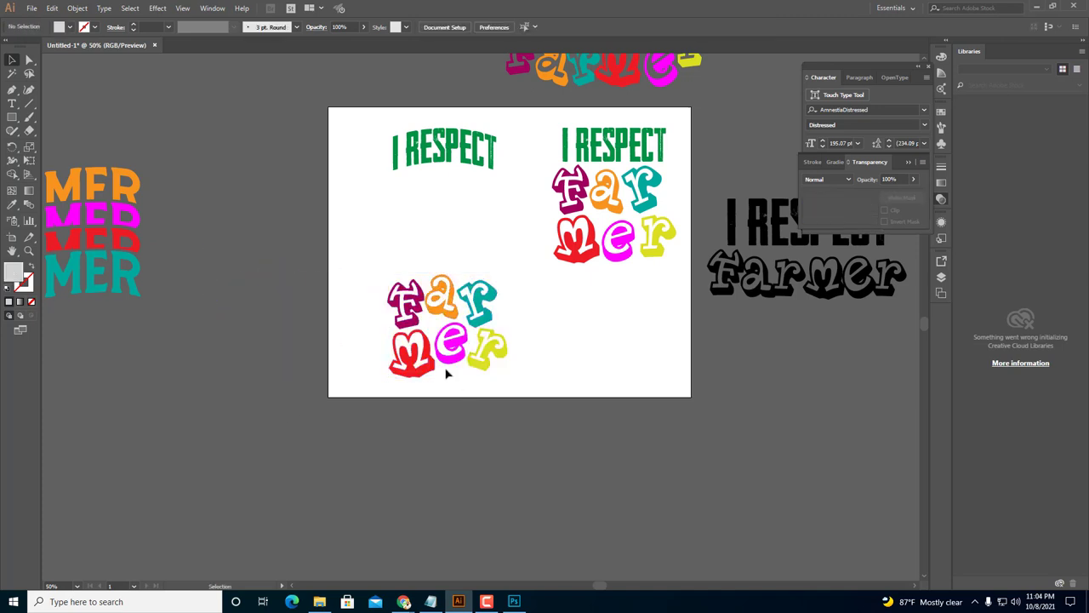
{"action": "left_click_drag", "start_coordinate": [370, 272], "coordinate": [525, 434]}
{"action": "left_click", "coordinate": [525, 434]}
Review the FARMER stack and arched text, and highlight Handwritingtypography in the niche.txt list in Notepad.
{"action": "left_click_drag", "start_coordinate": [103, 337], "coordinate": [300, 369]}
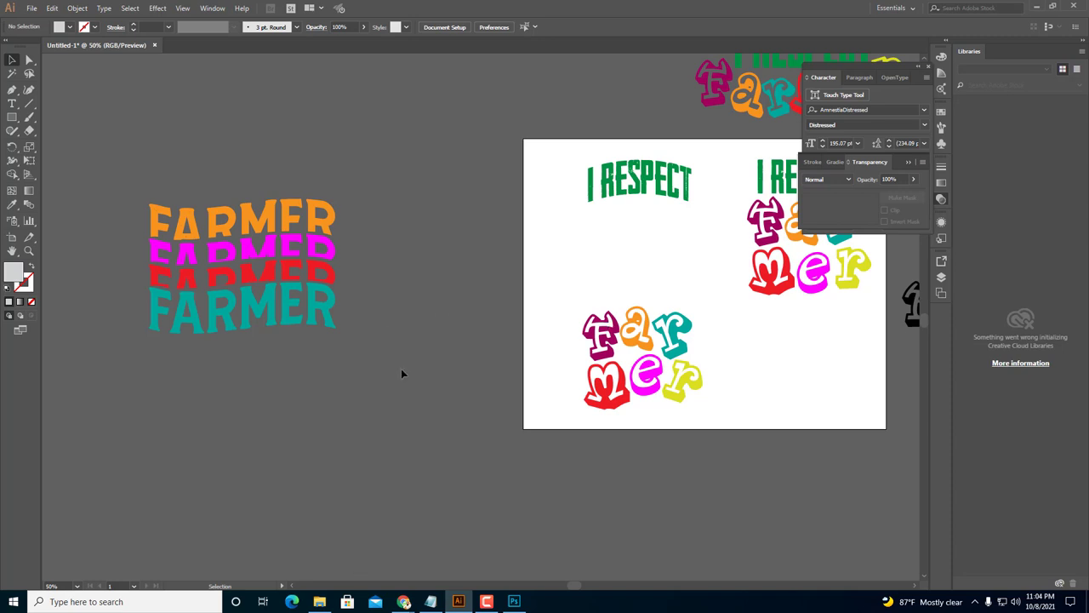
{"action": "left_click", "coordinate": [634, 194]}
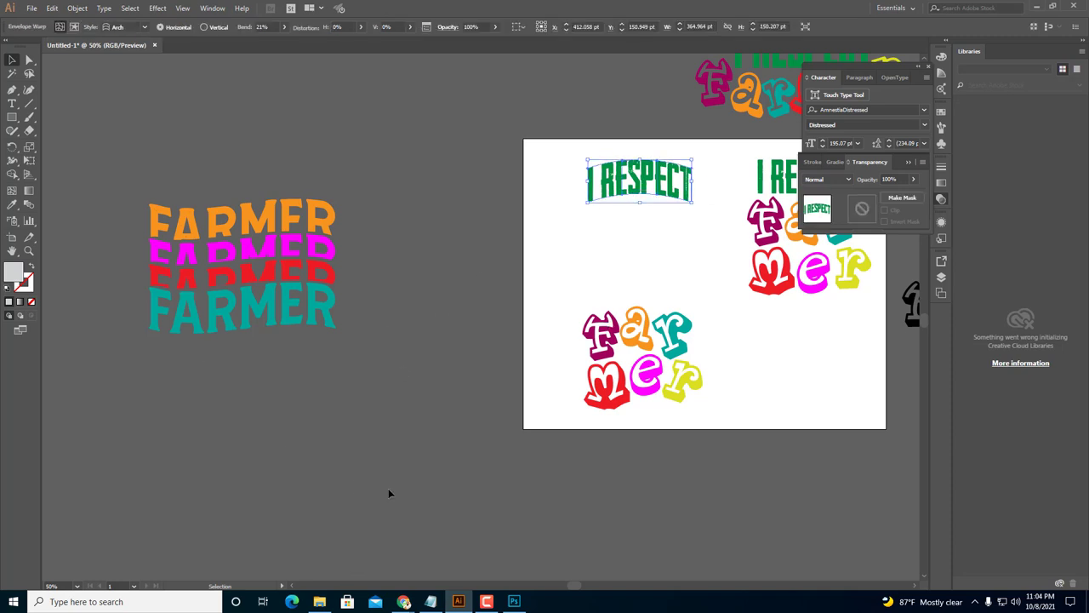
{"action": "left_click", "coordinate": [430, 600]}
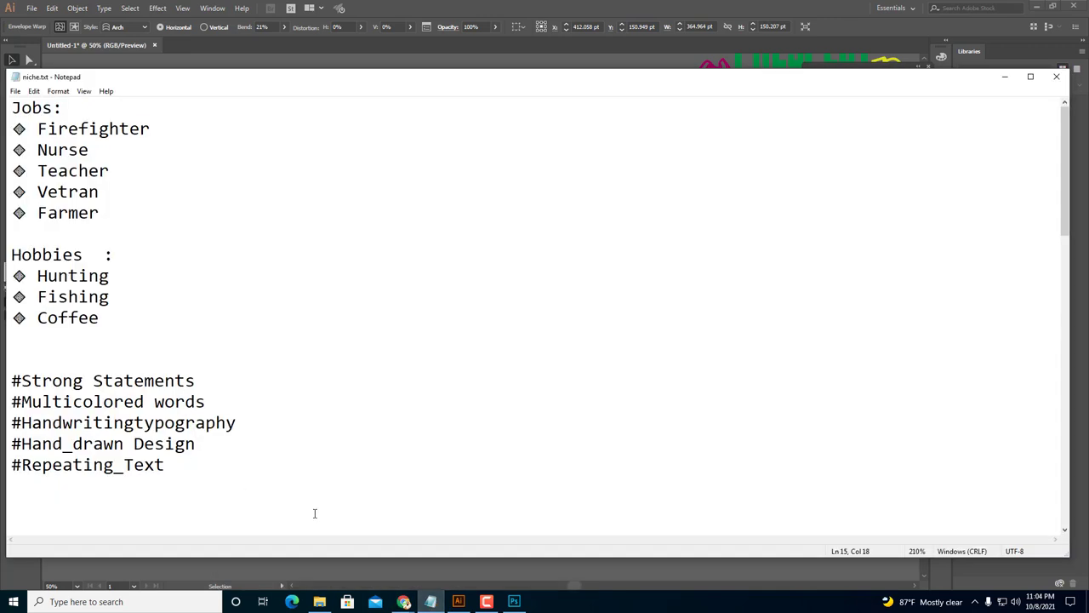
{"action": "left_click_drag", "start_coordinate": [266, 428], "coordinate": [23, 426]}
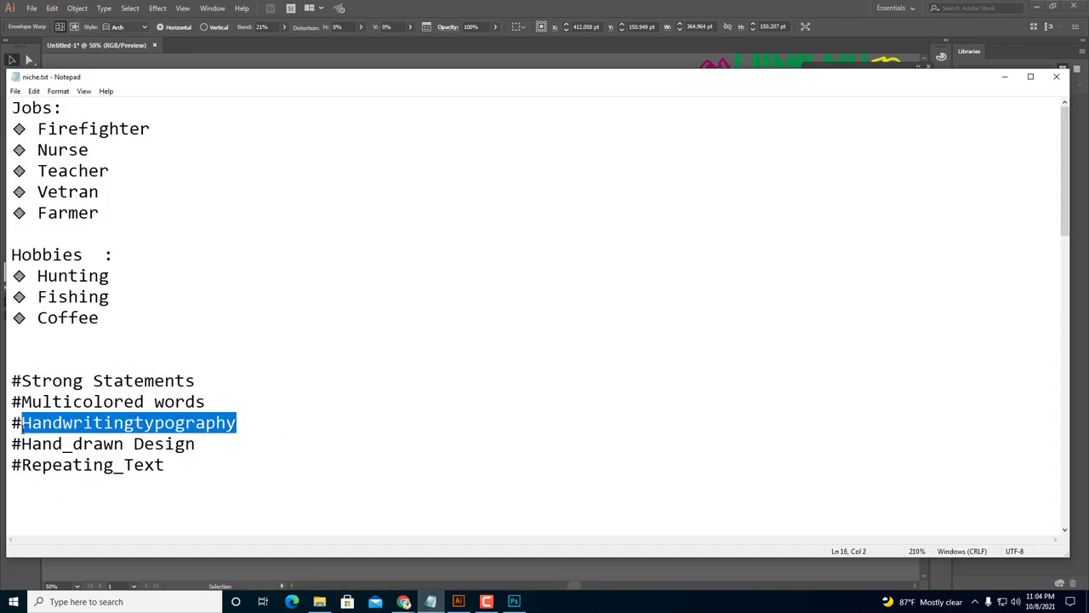
Switch back to Illustrator and place a copy of the black Farmer text above the artboard's upper-left corner.
{"action": "left_click", "coordinate": [458, 601]}
{"action": "left_click_drag", "start_coordinate": [716, 337], "coordinate": [536, 411]}
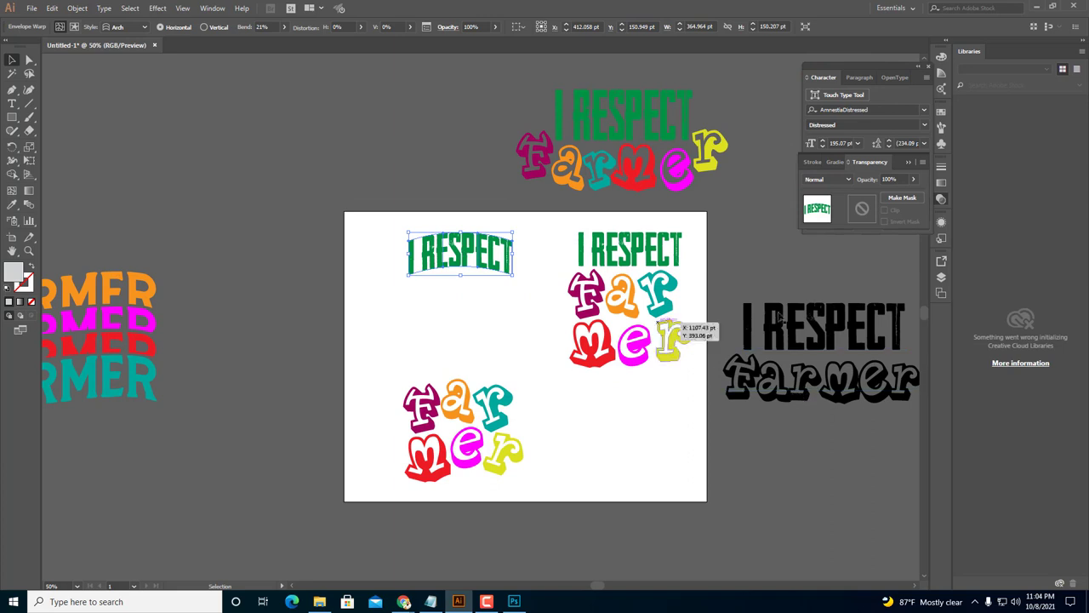
{"action": "left_click_drag", "start_coordinate": [836, 387], "coordinate": [325, 174]}
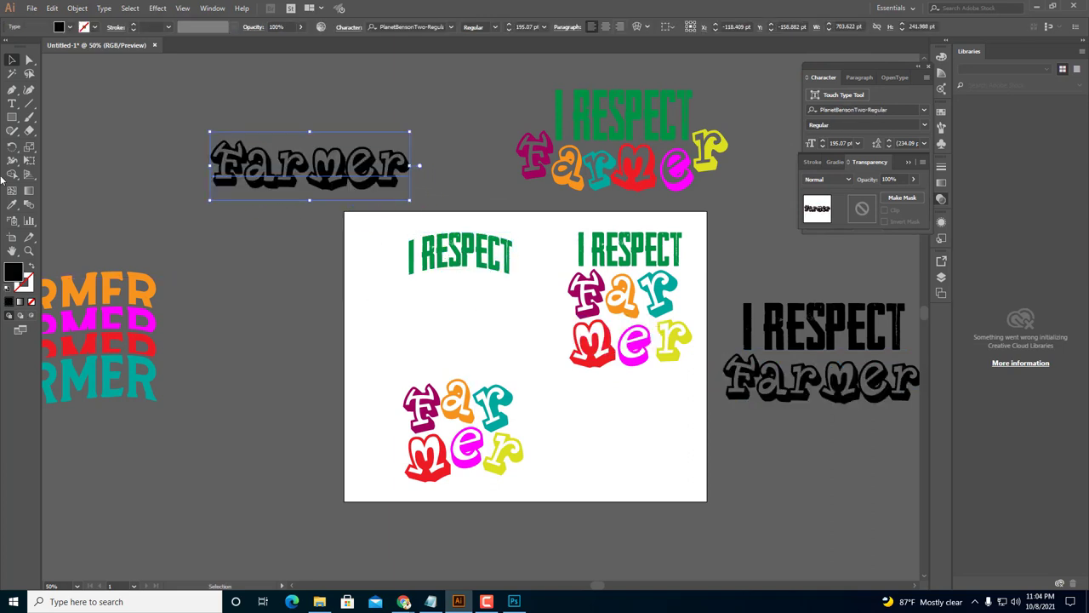
{"action": "left_click", "coordinate": [29, 116]}
{"action": "left_click_drag", "start_coordinate": [163, 162], "coordinate": [275, 195]}
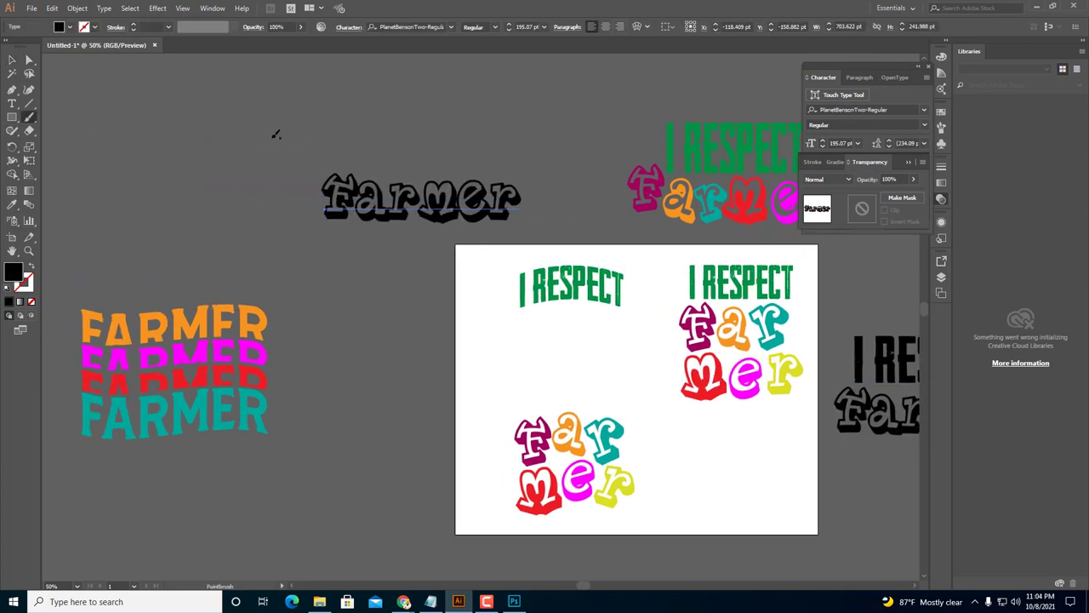
{"action": "left_click_drag", "start_coordinate": [276, 138], "coordinate": [273, 160]}
{"action": "key", "text": "ctrl+z"}
{"action": "scroll", "coordinate": [256, 189], "scroll_direction": "up", "scroll_amount": 2}
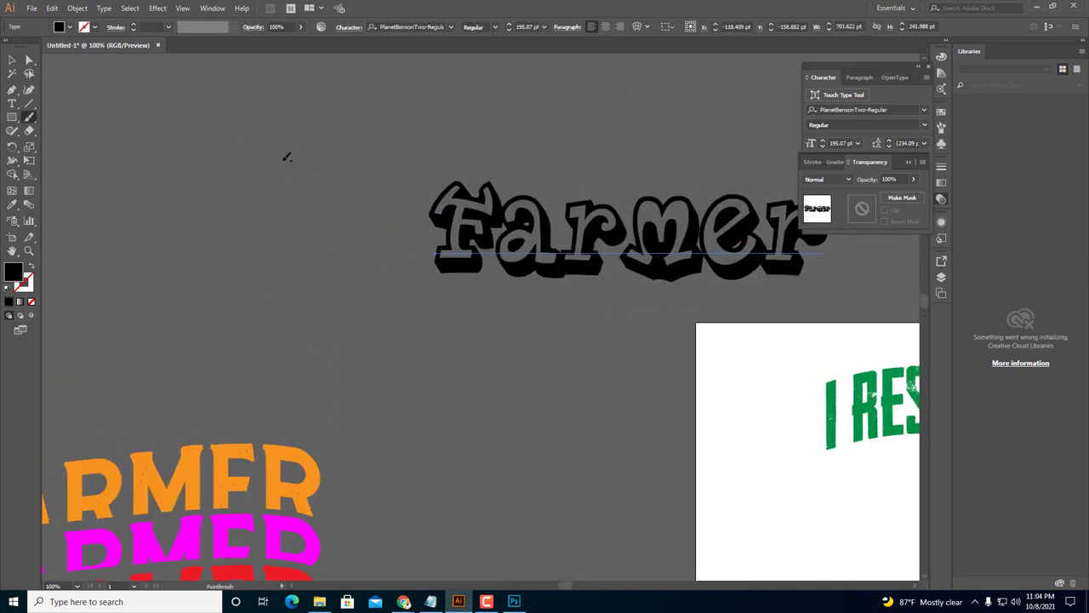
{"action": "mouse_move", "coordinate": [284, 160]}
{"action": "left_mouse_down"}
{"action": "mouse_move", "coordinate": [328, 173]}
{"action": "mouse_move", "coordinate": [330, 205]}
{"action": "mouse_move", "coordinate": [292, 206]}
{"action": "mouse_move", "coordinate": [301, 253]}
{"action": "mouse_move", "coordinate": [281, 253]}
{"action": "mouse_move", "coordinate": [294, 324]}
{"action": "mouse_move", "coordinate": [233, 344]}
{"action": "mouse_move", "coordinate": [217, 138]}
{"action": "mouse_move", "coordinate": [298, 139]}
{"action": "mouse_move", "coordinate": [278, 162]}
{"action": "mouse_move", "coordinate": [302, 160]}
{"action": "mouse_move", "coordinate": [304, 144]}
{"action": "mouse_move", "coordinate": [329, 134]}
{"action": "mouse_move", "coordinate": [339, 187]}
{"action": "mouse_move", "coordinate": [312, 188]}
{"action": "mouse_move", "coordinate": [301, 208]}
{"action": "mouse_move", "coordinate": [330, 245]}
{"action": "left_mouse_up"}
{"action": "key", "text": "ctrl+z"}
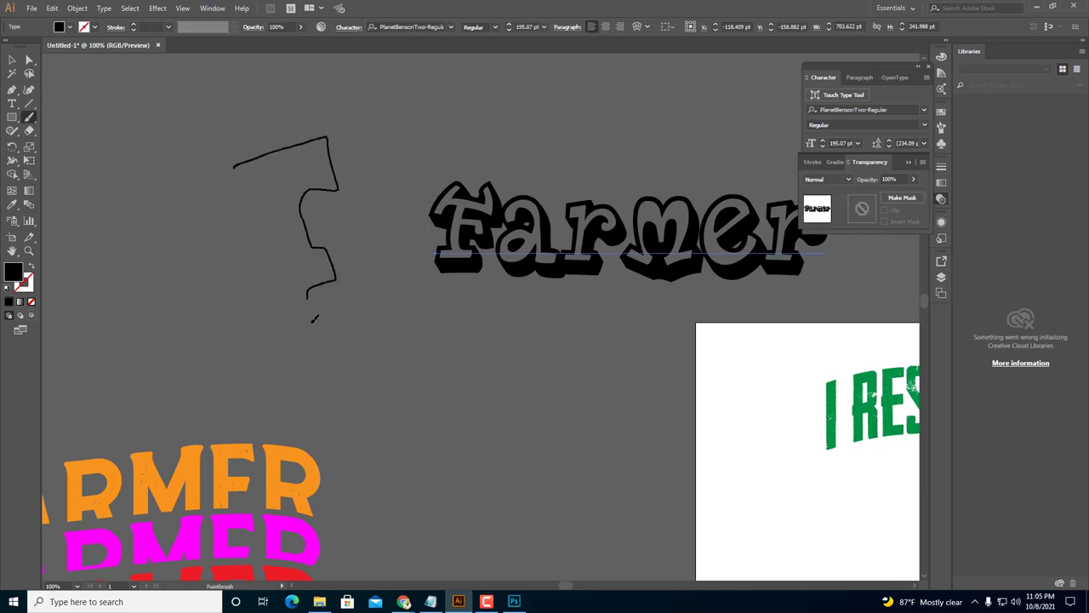
Draw a freehand capital F about 188 by 404 pt with the Paintbrush, fill it black, and move it above the FARMER stack.
{"action": "mouse_move", "coordinate": [314, 318]}
{"action": "left_mouse_down"}
{"action": "mouse_move", "coordinate": [322, 359]}
{"action": "mouse_move", "coordinate": [250, 367]}
{"action": "mouse_move", "coordinate": [265, 255]}
{"action": "mouse_move", "coordinate": [233, 163]}
{"action": "left_mouse_up"}
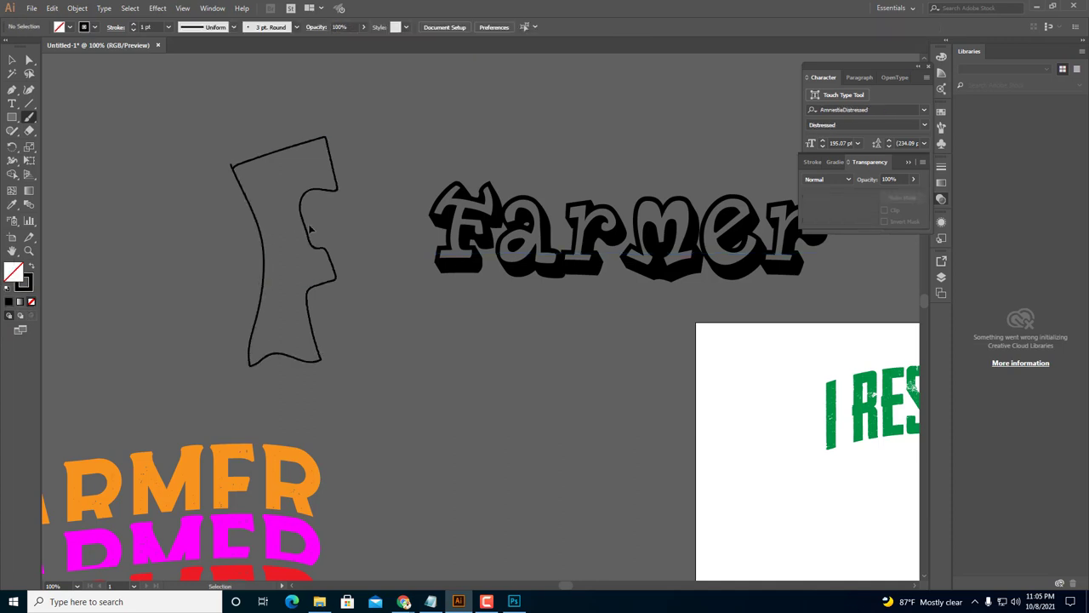
{"action": "left_click", "coordinate": [281, 238], "text": "ctrl"}
{"action": "key", "text": "shift+x"}
{"action": "scroll", "coordinate": [148, 289], "scroll_direction": "down", "scroll_amount": 2}
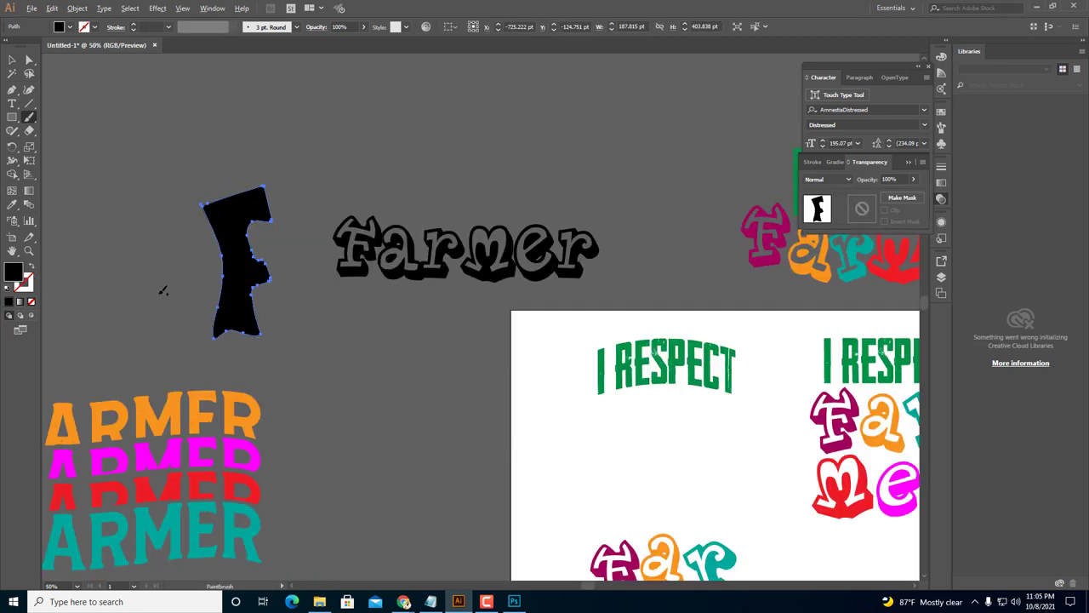
{"action": "key", "text": "v"}
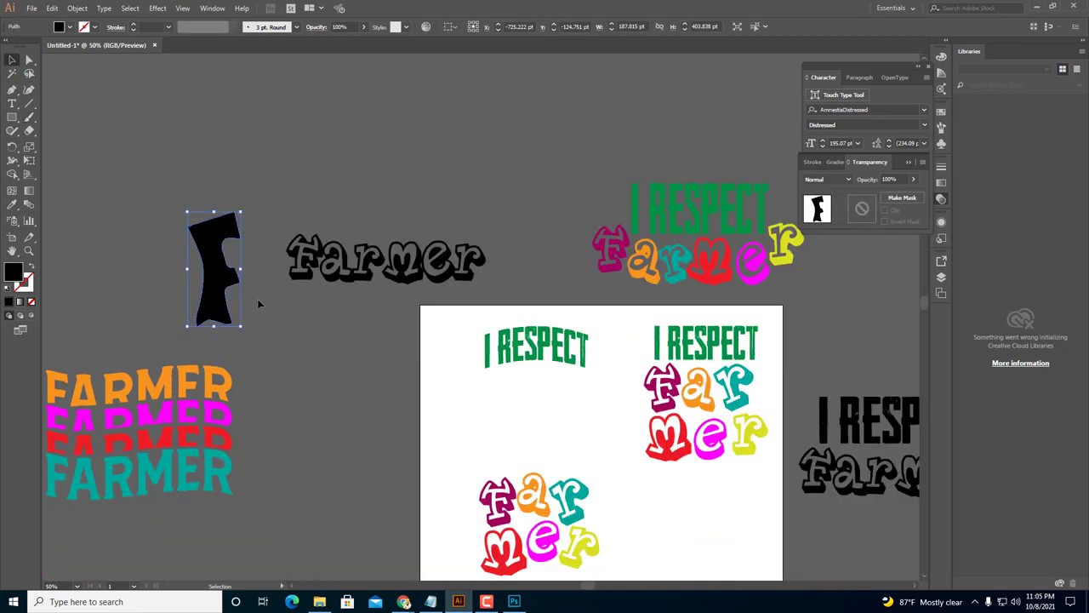
{"action": "mouse_move", "coordinate": [217, 308]}
{"action": "left_mouse_down"}
{"action": "mouse_move", "coordinate": [387, 334]}
{"action": "mouse_move", "coordinate": [299, 269]}
{"action": "mouse_move", "coordinate": [244, 257]}
{"action": "left_mouse_up"}
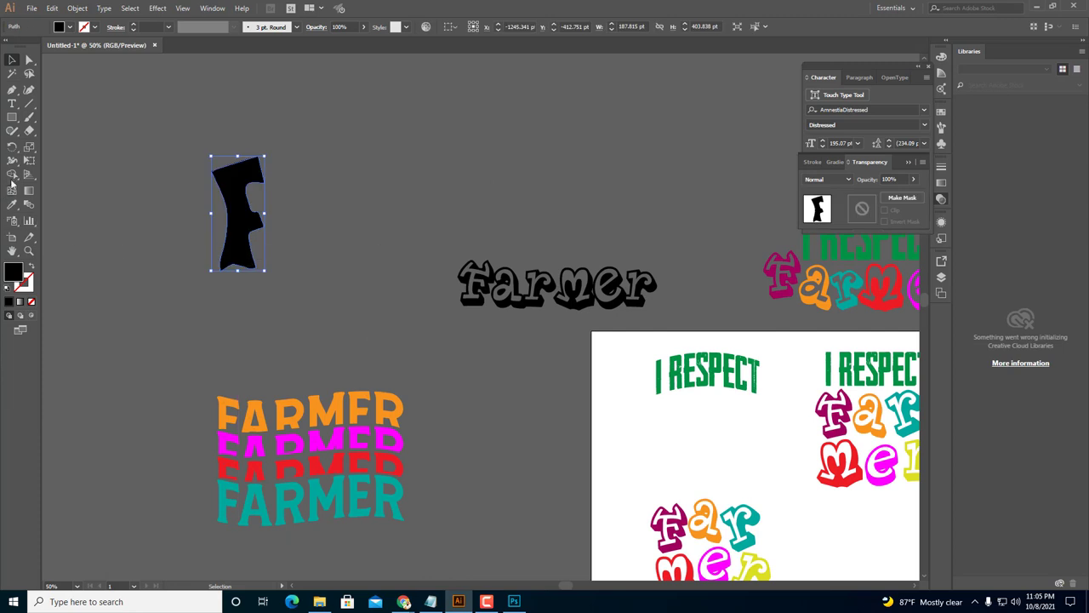
Draw a freehand capital A outline about 320 by 389 pt beside the F with the Paintbrush and fill it black.
{"action": "left_click", "coordinate": [29, 117]}
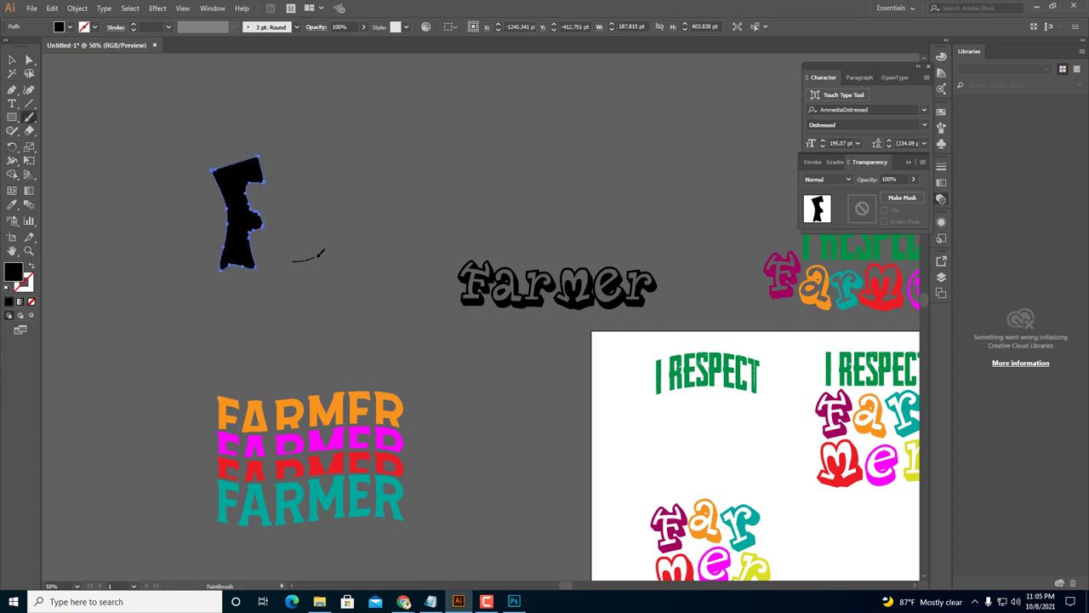
{"action": "mouse_move", "coordinate": [353, 253]}
{"action": "left_mouse_down"}
{"action": "mouse_move", "coordinate": [364, 209]}
{"action": "mouse_move", "coordinate": [335, 154]}
{"action": "mouse_move", "coordinate": [300, 155]}
{"action": "left_mouse_up"}
{"action": "left_click_drag", "start_coordinate": [301, 200], "coordinate": [298, 255]}
{"action": "key", "text": "v"}
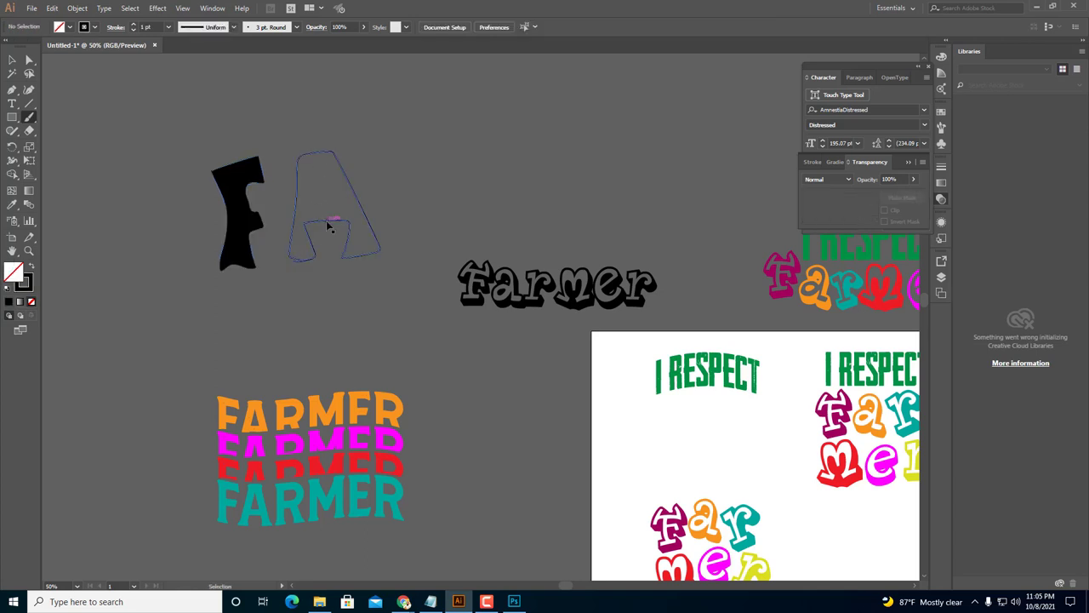
{"action": "key", "text": "b"}
{"action": "left_click", "coordinate": [33, 266]}
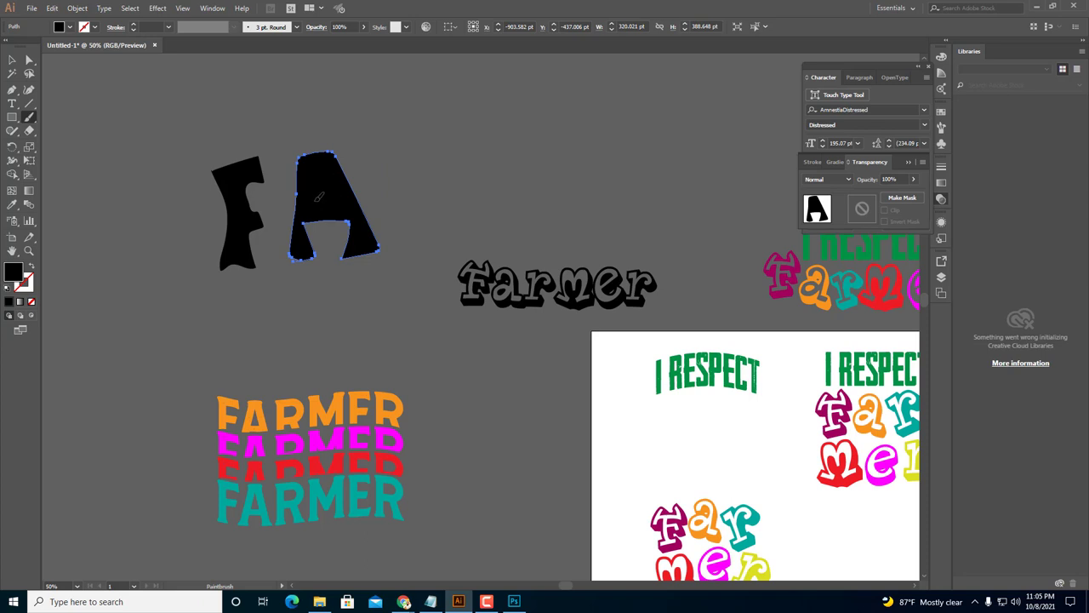
Paint a counter outline about 85 by 68 pt inside the upper part of the A and select both shapes.
{"action": "left_click", "coordinate": [374, 180], "text": "ctrl"}
{"action": "left_click_drag", "start_coordinate": [309, 182], "coordinate": [316, 197]}
{"action": "left_click", "coordinate": [341, 221], "text": "ctrl+shift"}
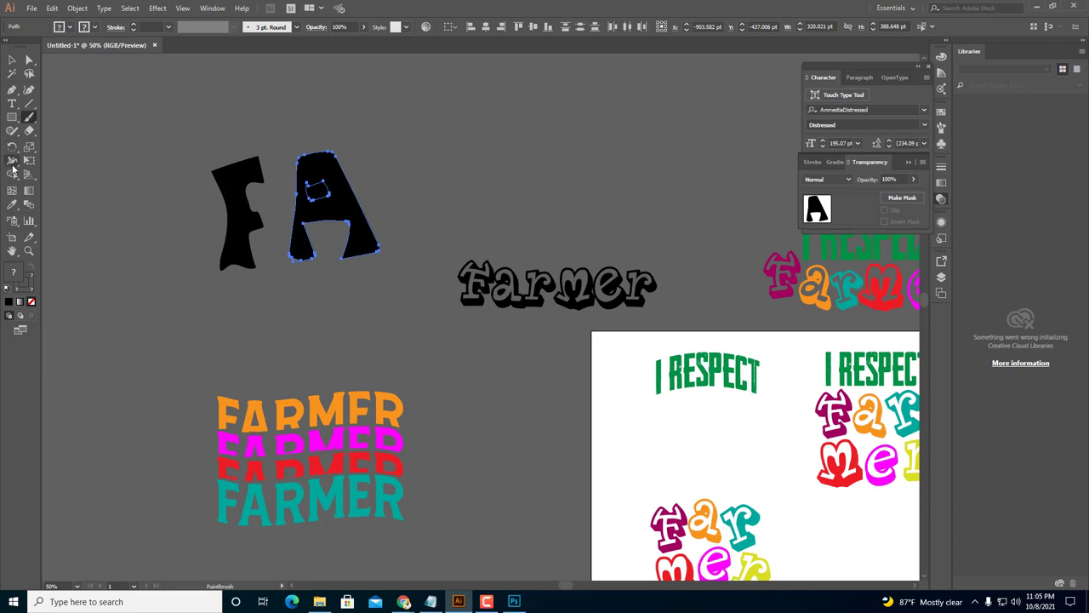
{"action": "left_click", "coordinate": [12, 174]}
{"action": "left_click", "coordinate": [319, 194], "text": "alt"}
{"action": "key", "text": "ctrl+z"}
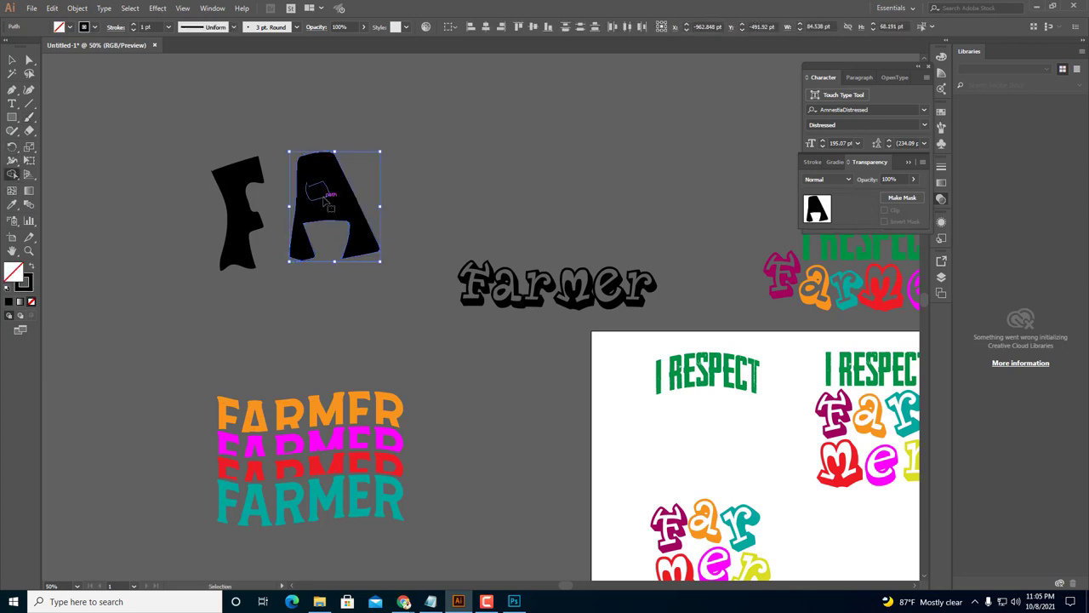
Close the gap in the counter outline inside the A by adjusting its upper-left end with Direct Selection.
{"action": "key", "text": "ctrl+equal"}
{"action": "key", "text": "ctrl+equal"}
{"action": "key", "text": "ctrl+equal"}
{"action": "left_click", "coordinate": [29, 59]}
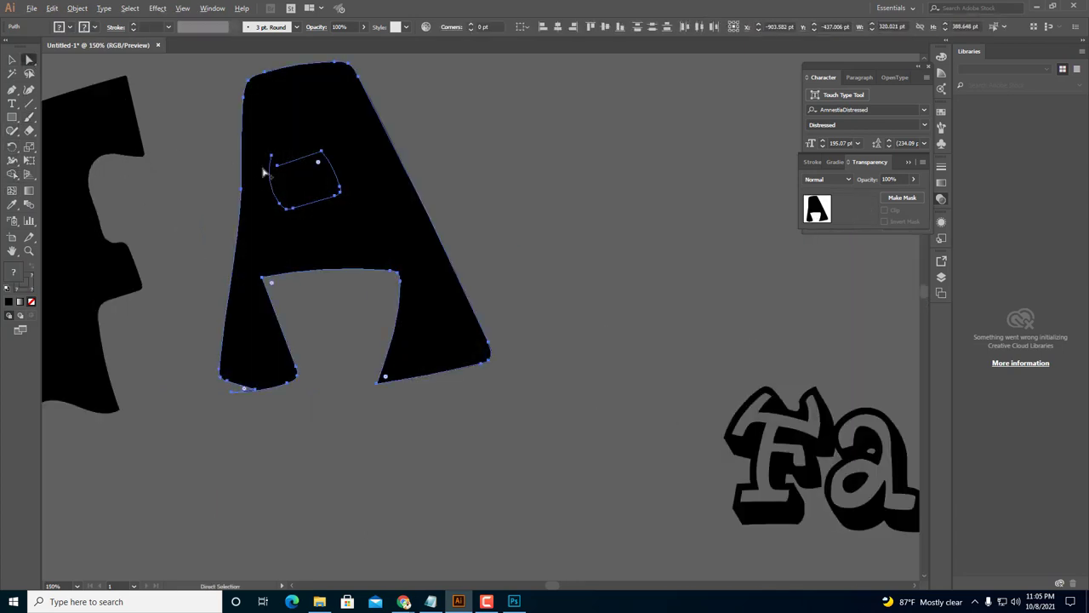
{"action": "key", "text": "ctrl+equal"}
{"action": "left_click_drag", "start_coordinate": [271, 168], "coordinate": [265, 212]}
Cut the counter shape out of the A with the Shape Builder and deselect the finished letter.
{"action": "left_click", "coordinate": [14, 59]}
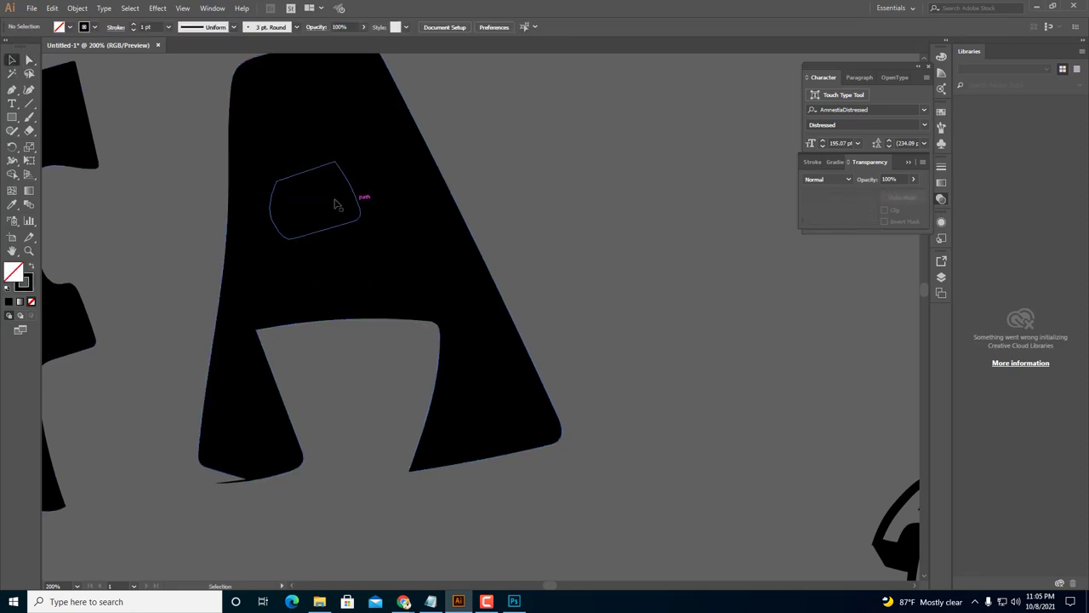
{"action": "left_click", "coordinate": [377, 212]}
{"action": "left_click", "coordinate": [306, 208], "text": "shift"}
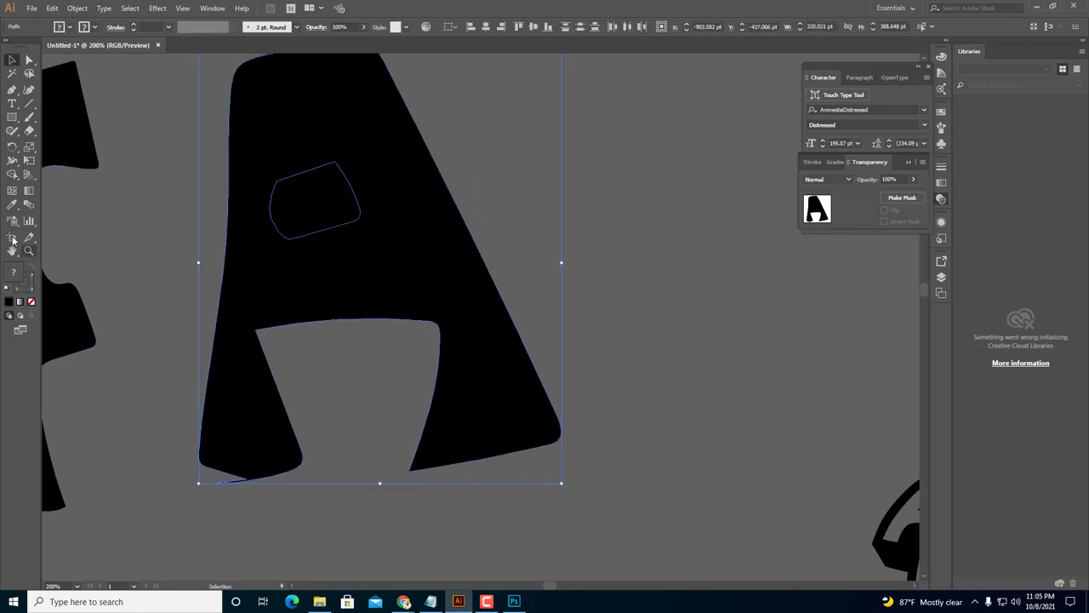
{"action": "left_click", "coordinate": [12, 175]}
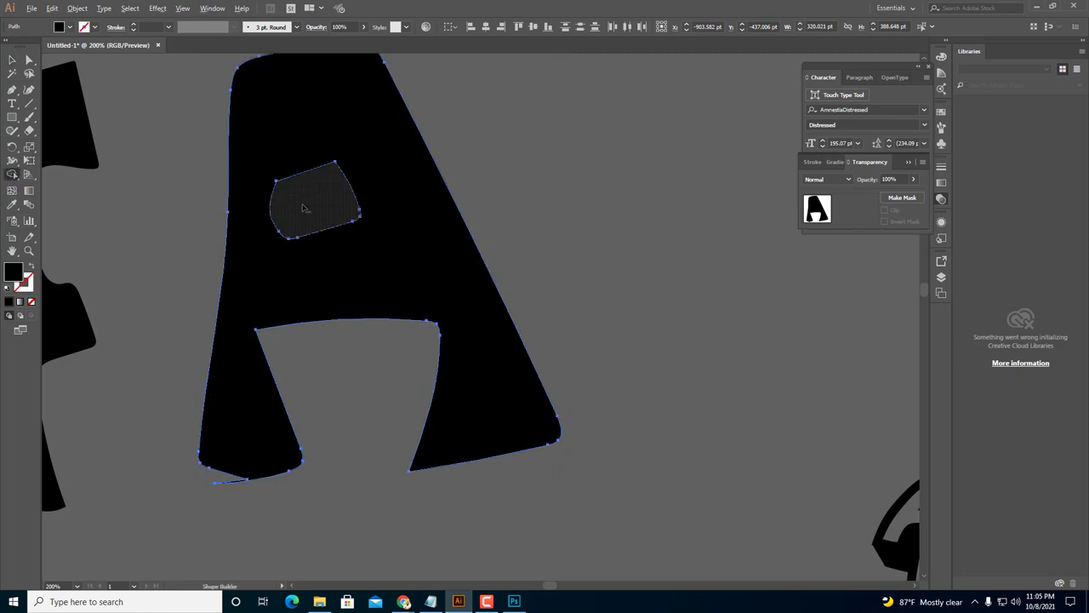
{"action": "left_click", "coordinate": [303, 212], "text": "alt"}
{"action": "key", "text": "ctrl+shift+a"}
{"action": "key", "text": "ctrl+1"}
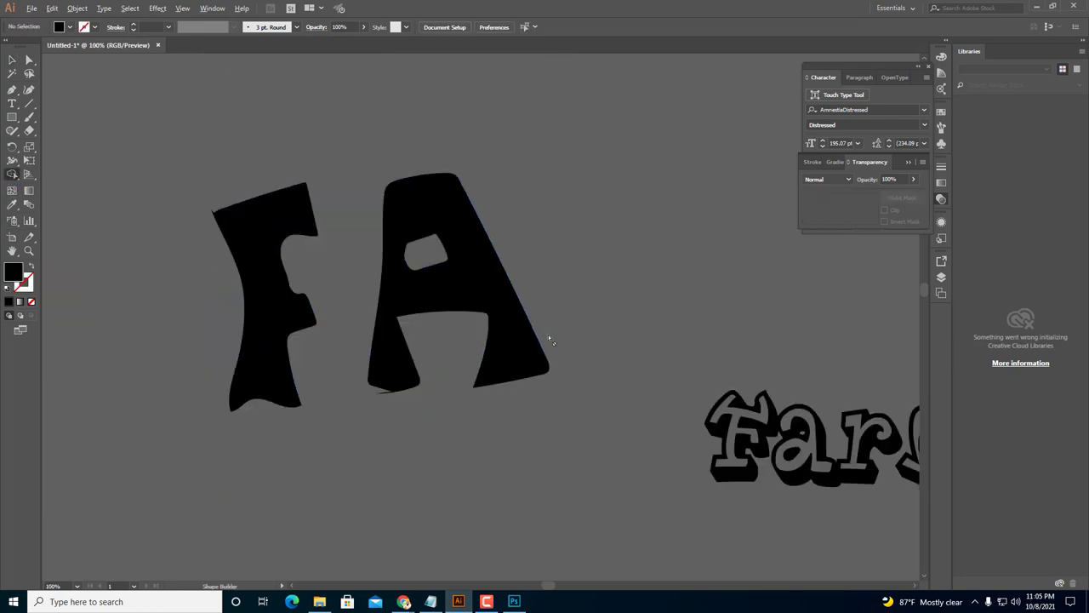
{"action": "left_click", "coordinate": [11, 60]}
{"action": "scroll", "coordinate": [565, 334], "scroll_direction": "down", "scroll_amount": 3}
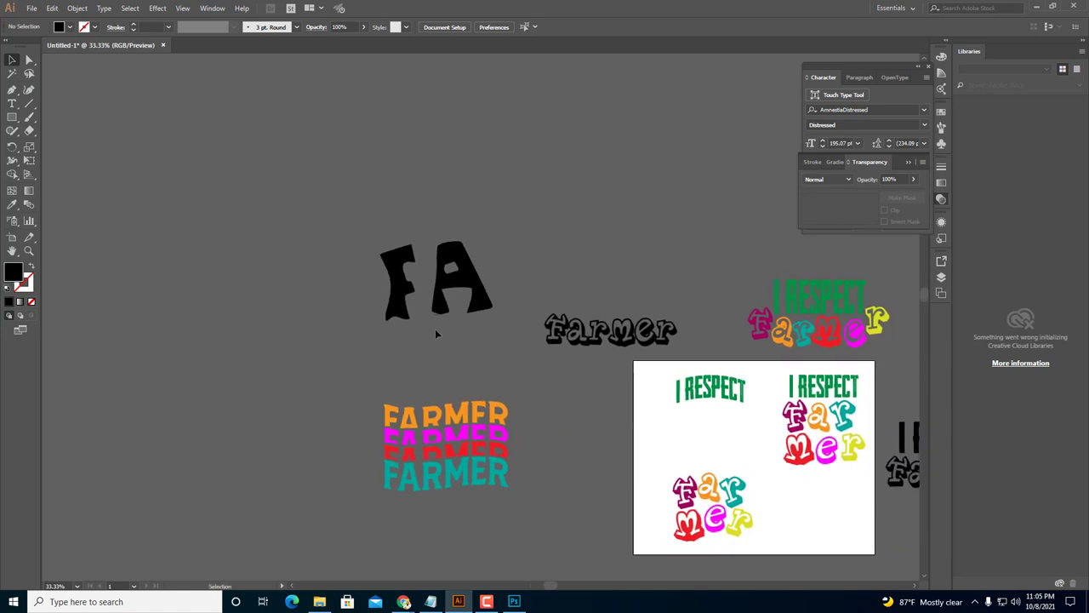
Paint a palm tree with curved leaves and a long thin trunk above and beside the letter F with the Paintbrush.
{"action": "left_click", "coordinate": [407, 293]}
{"action": "scroll", "coordinate": [390, 303], "scroll_direction": "up", "scroll_amount": 2}
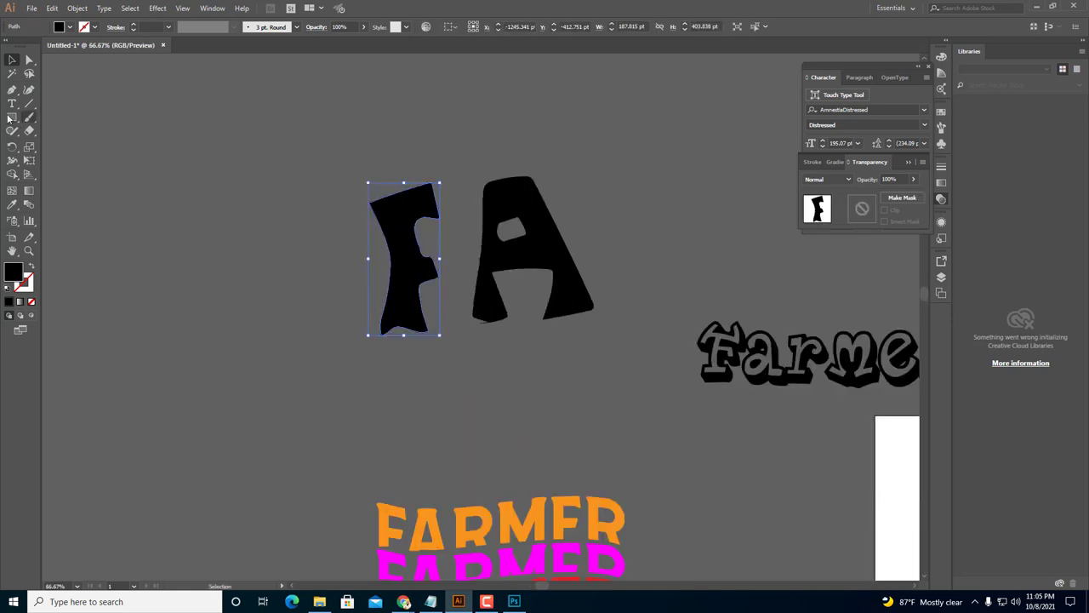
{"action": "left_click", "coordinate": [29, 116]}
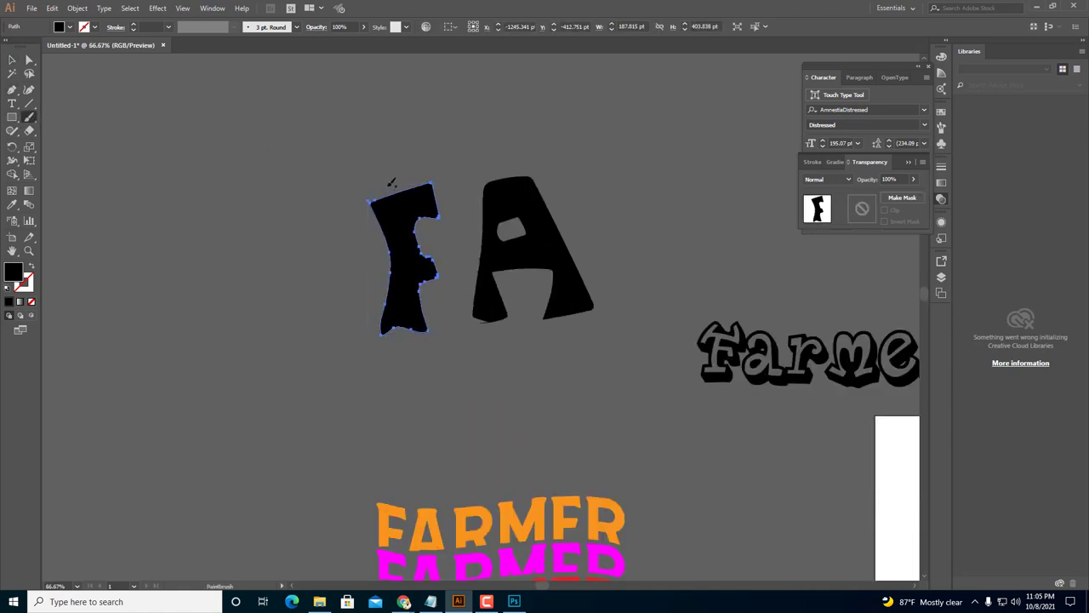
{"action": "left_click_drag", "start_coordinate": [376, 166], "coordinate": [337, 162]}
{"action": "mouse_move", "coordinate": [403, 122]}
{"action": "left_mouse_down"}
{"action": "mouse_move", "coordinate": [347, 155]}
{"action": "mouse_move", "coordinate": [354, 111]}
{"action": "mouse_move", "coordinate": [366, 109]}
{"action": "mouse_move", "coordinate": [340, 156]}
{"action": "mouse_move", "coordinate": [260, 166]}
{"action": "mouse_move", "coordinate": [327, 135]}
{"action": "mouse_move", "coordinate": [341, 158]}
{"action": "mouse_move", "coordinate": [328, 119]}
{"action": "mouse_move", "coordinate": [338, 157]}
{"action": "left_mouse_up"}
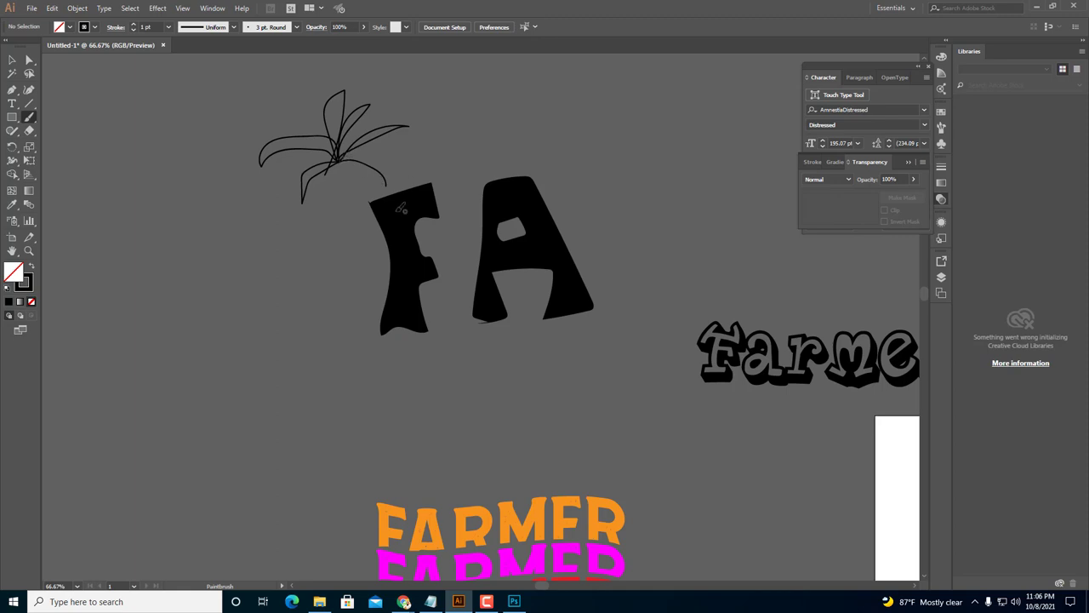
{"action": "left_click_drag", "start_coordinate": [339, 162], "coordinate": [366, 269]}
{"action": "left_click_drag", "start_coordinate": [359, 179], "coordinate": [378, 282]}
Paint a stemmed flower beside the top of the A and a rain cloud above both letters.
{"action": "scroll", "coordinate": [457, 166], "scroll_direction": "down", "scroll_amount": 2}
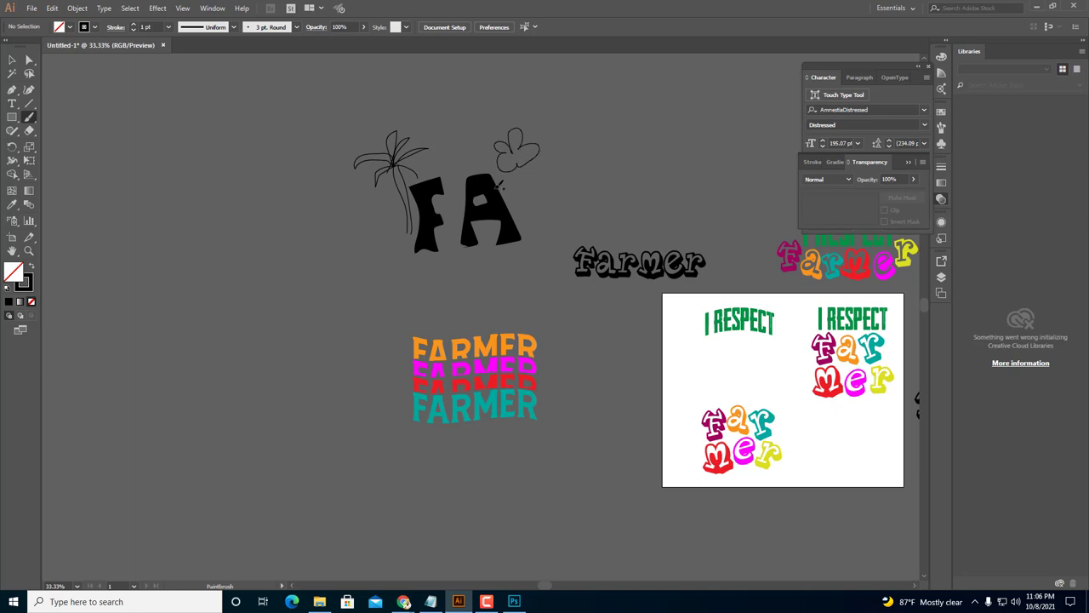
{"action": "left_click_drag", "start_coordinate": [524, 167], "coordinate": [509, 211]}
{"action": "left_click_drag", "start_coordinate": [498, 121], "coordinate": [436, 119]}
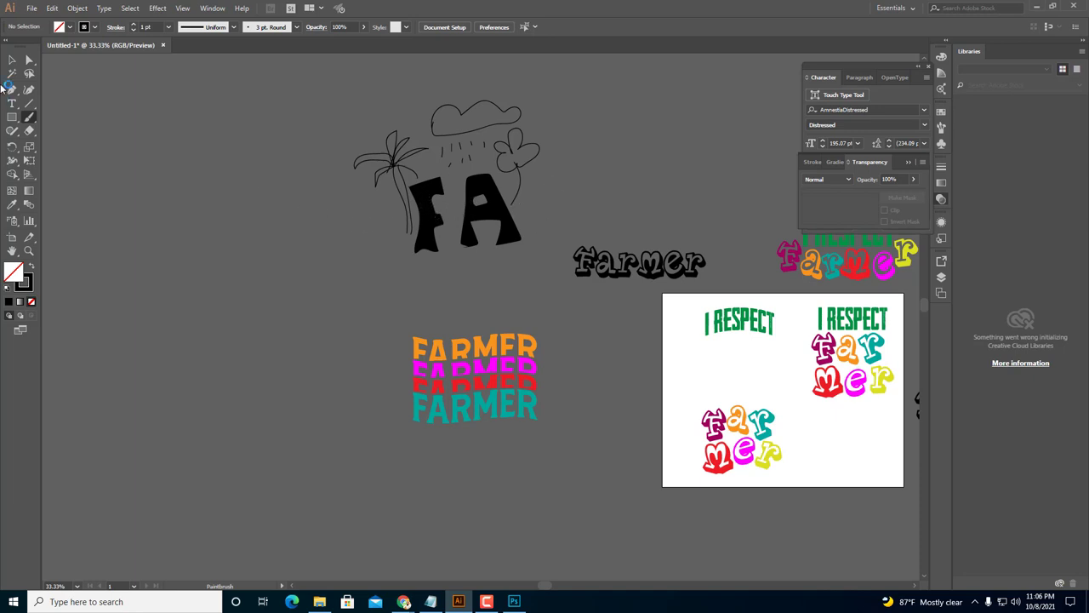
Add more short rain strokes between the cloud and the letters with the Paintbrush.
{"action": "left_click", "coordinate": [12, 60]}
{"action": "mouse_move", "coordinate": [538, 226]}
{"action": "left_mouse_down"}
{"action": "mouse_move", "coordinate": [443, 213]}
{"action": "mouse_move", "coordinate": [352, 238]}
{"action": "mouse_move", "coordinate": [524, 235]}
{"action": "left_mouse_up"}
{"action": "left_click", "coordinate": [384, 223]}
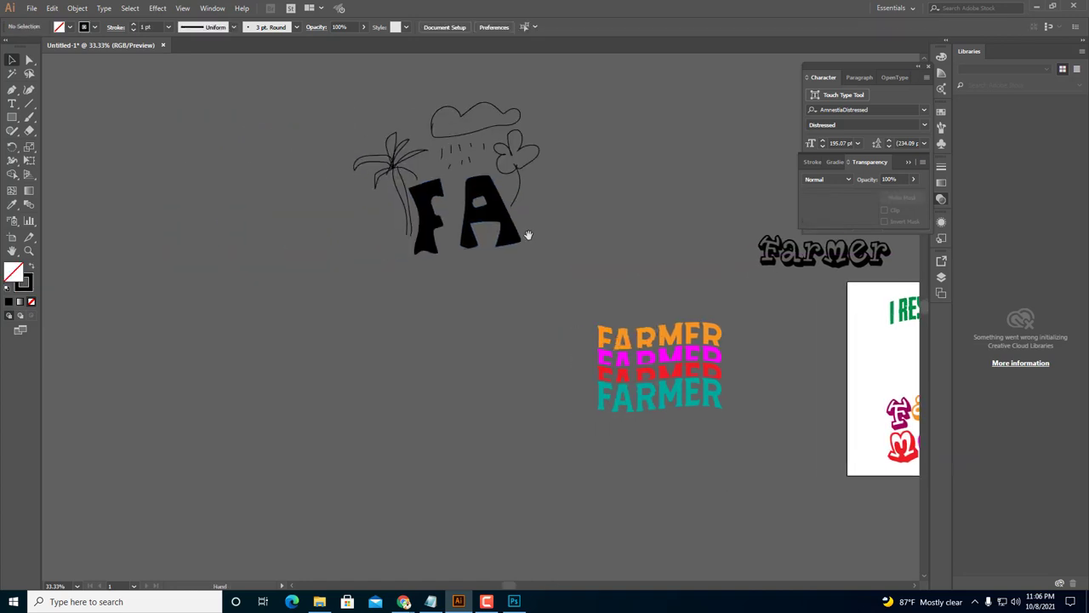
{"action": "left_click", "coordinate": [29, 116]}
{"action": "scroll", "coordinate": [409, 154], "scroll_direction": "up", "scroll_amount": 1}
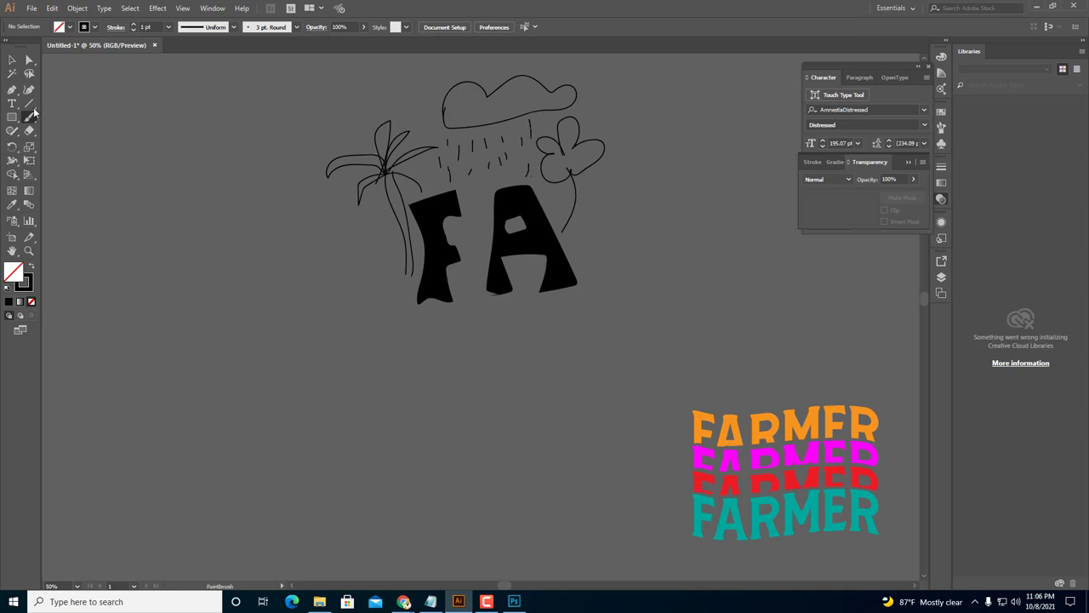
Select the FA letters together with the palm, cloud, rain and flower, move them slightly down, and deselect.
{"action": "left_click", "coordinate": [12, 59]}
{"action": "left_click_drag", "start_coordinate": [344, 109], "coordinate": [345, 109]}
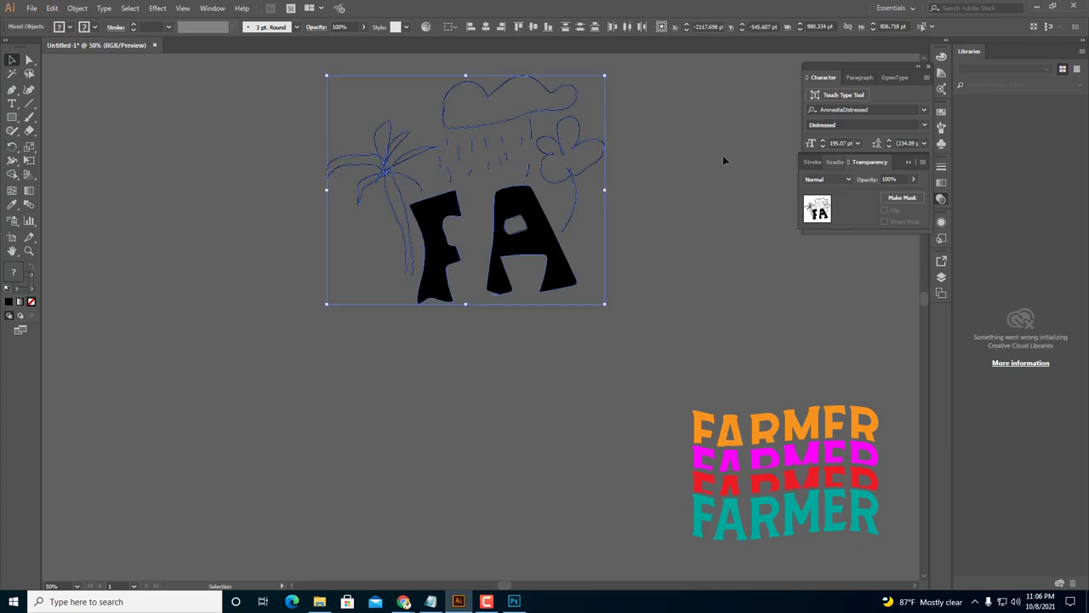
{"action": "left_click_drag", "start_coordinate": [576, 243], "coordinate": [583, 264]}
{"action": "left_click", "coordinate": [675, 286]}
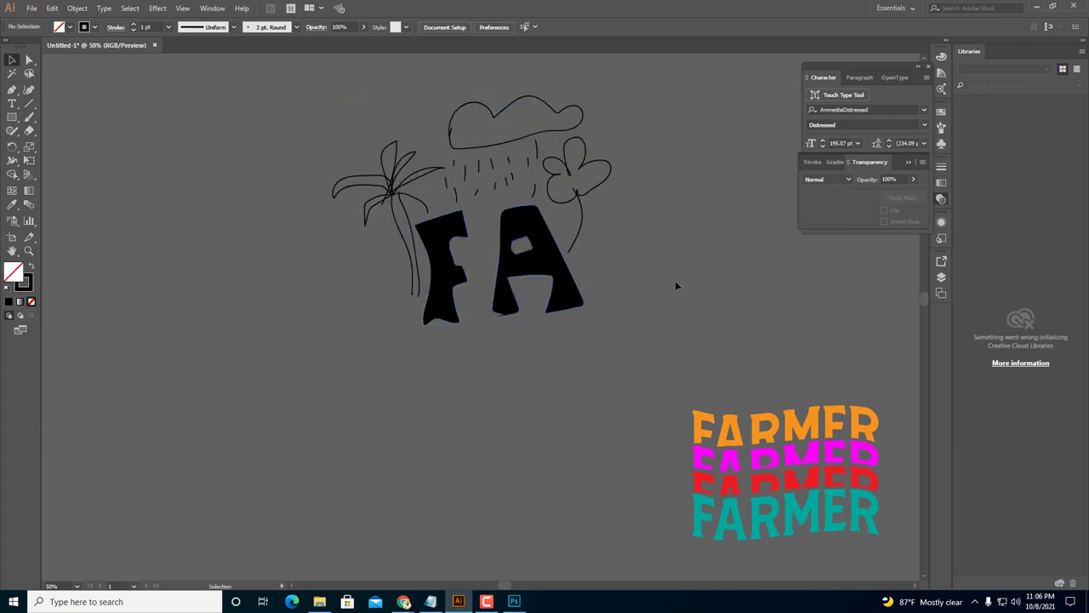
Switch to the niche.txt list in Notepad and highlight the Hand_drawn Design entry.
{"action": "left_click", "coordinate": [431, 601]}
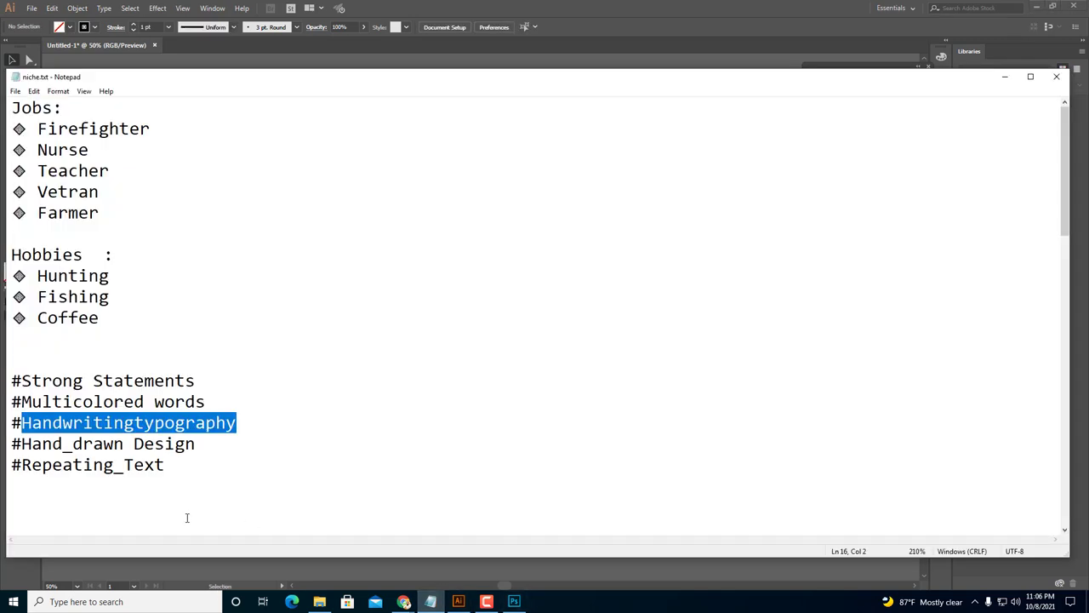
{"action": "left_click_drag", "start_coordinate": [214, 446], "coordinate": [21, 444]}
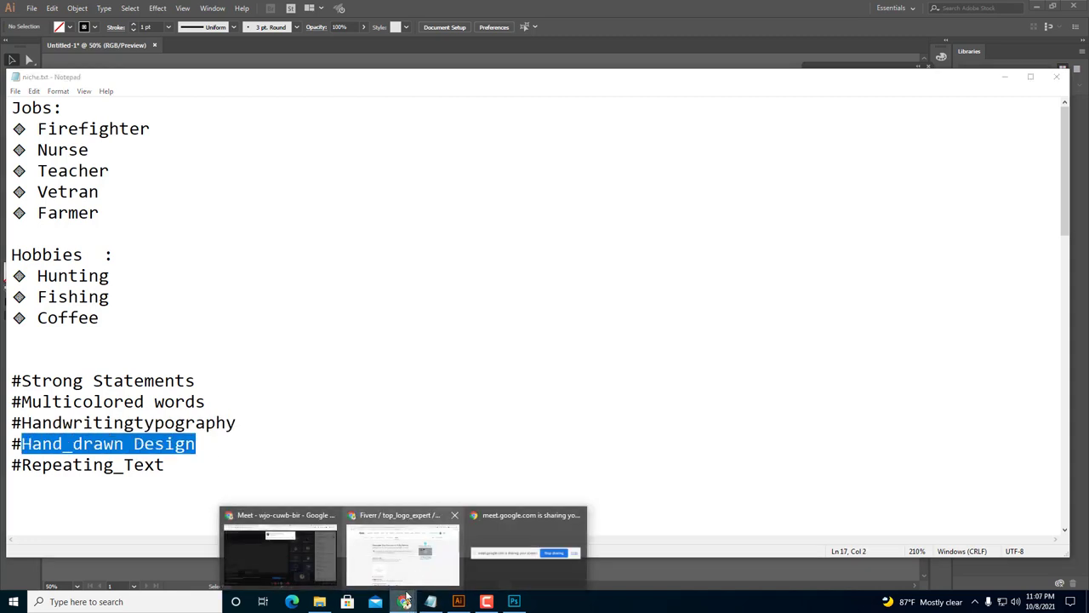
Admit the waiting participant to the Google Meet call and return to Illustrator.
{"action": "left_click", "coordinate": [294, 571]}
{"action": "left_click", "coordinate": [661, 128]}
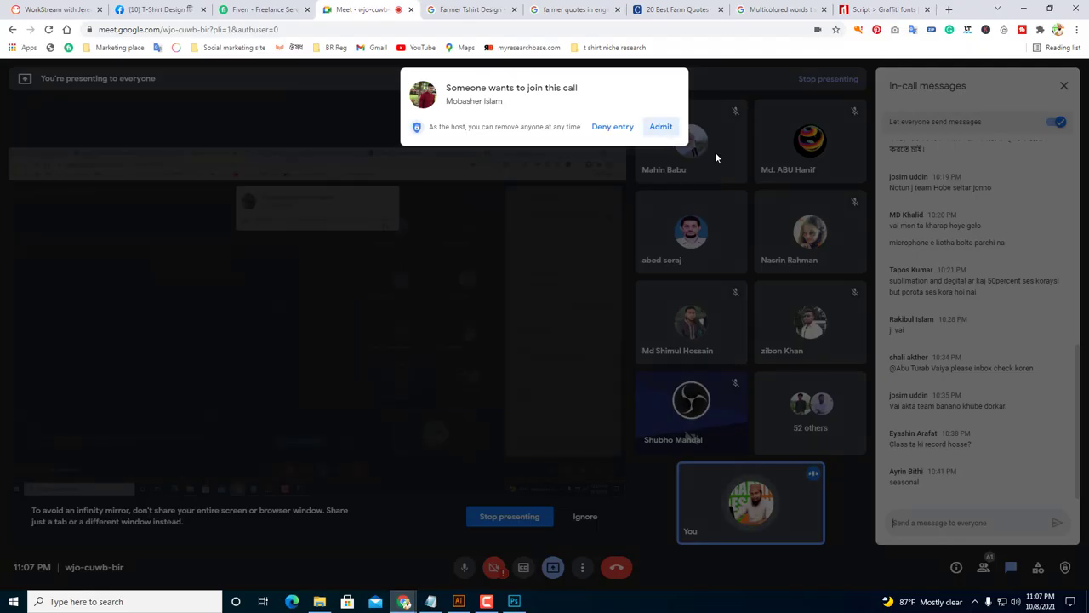
{"action": "left_click", "coordinate": [458, 600]}
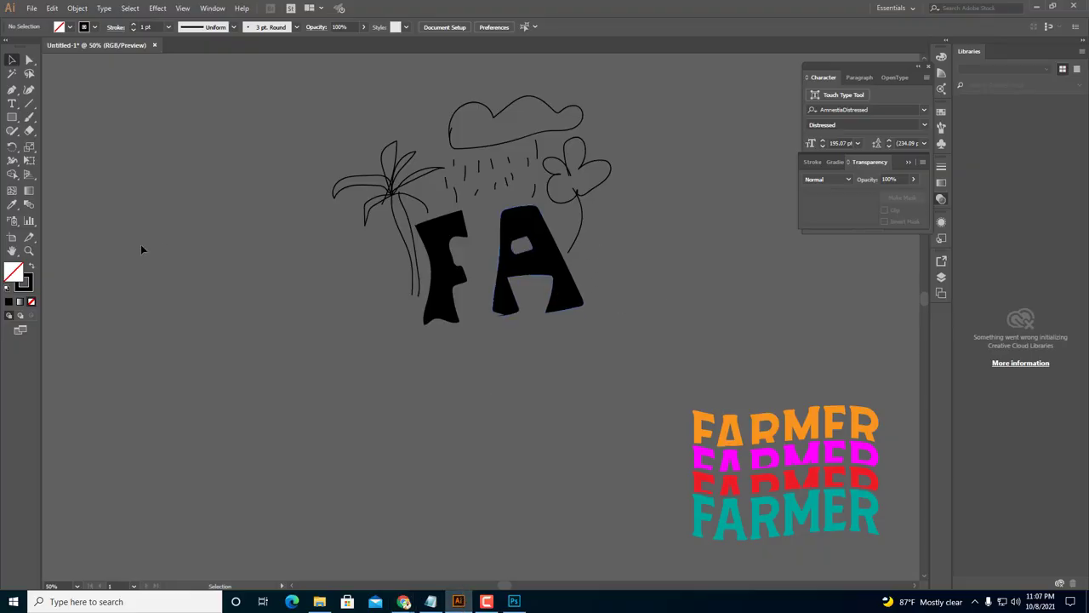
{"action": "left_click", "coordinate": [13, 90]}
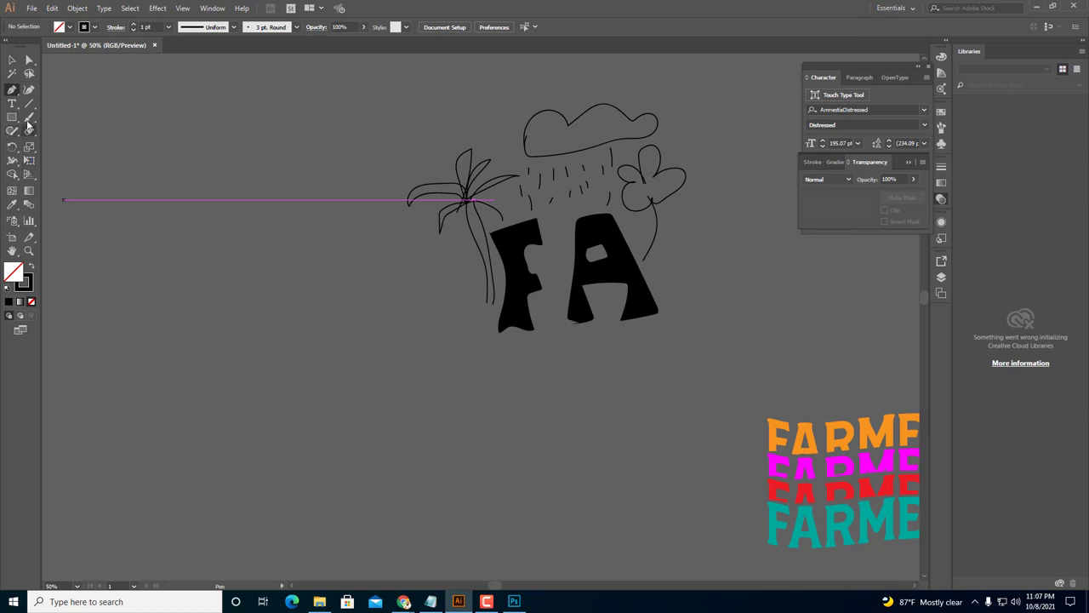
{"action": "left_click", "coordinate": [29, 116]}
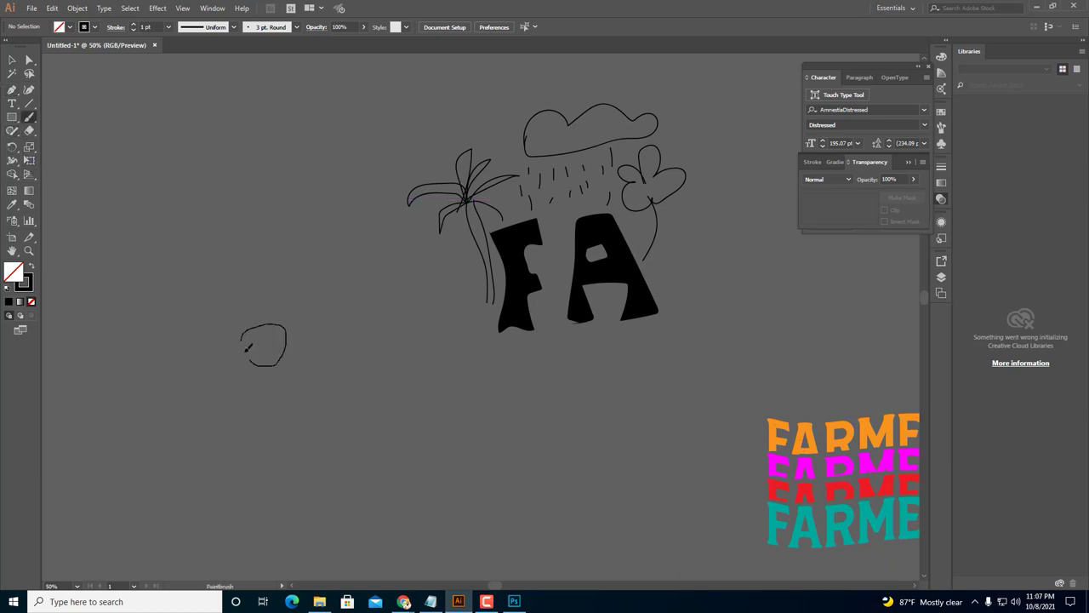
{"action": "key", "text": "ctrl+z"}
Paint a freehand off-road vehicle with a window, roof box, front bumper and two wheels in the empty area beside the palm.
{"action": "scroll", "coordinate": [532, 375], "scroll_direction": "left", "scroll_amount": 5}
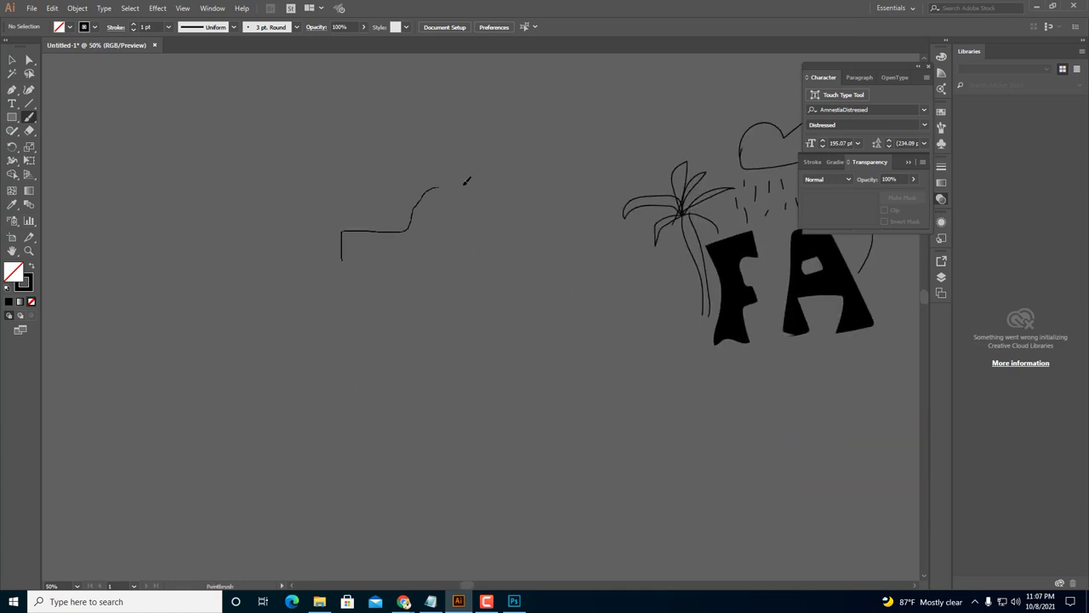
{"action": "left_click_drag", "start_coordinate": [464, 182], "coordinate": [559, 171]}
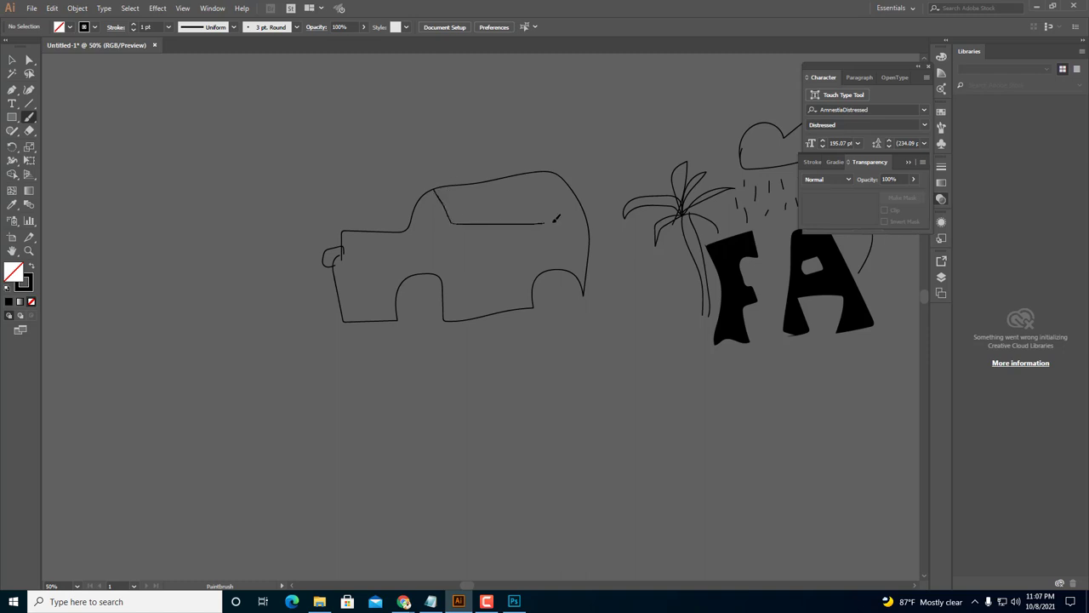
{"action": "left_click_drag", "start_coordinate": [578, 212], "coordinate": [575, 203]}
{"action": "left_click_drag", "start_coordinate": [458, 166], "coordinate": [574, 140]}
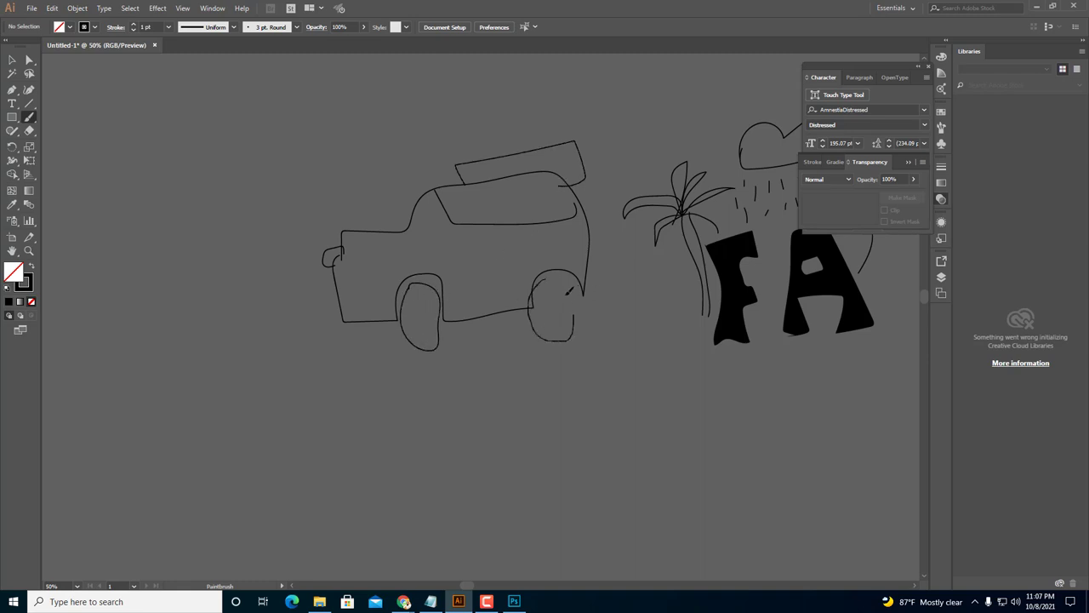
{"action": "left_click_drag", "start_coordinate": [530, 294], "coordinate": [544, 277]}
Paint loose accent strokes around the vehicle: curves above it, a vertical line behind it and a ground line beneath it.
{"action": "mouse_move", "coordinate": [376, 199]}
{"action": "left_mouse_down"}
{"action": "mouse_move", "coordinate": [365, 175]}
{"action": "mouse_move", "coordinate": [328, 161]}
{"action": "left_mouse_up"}
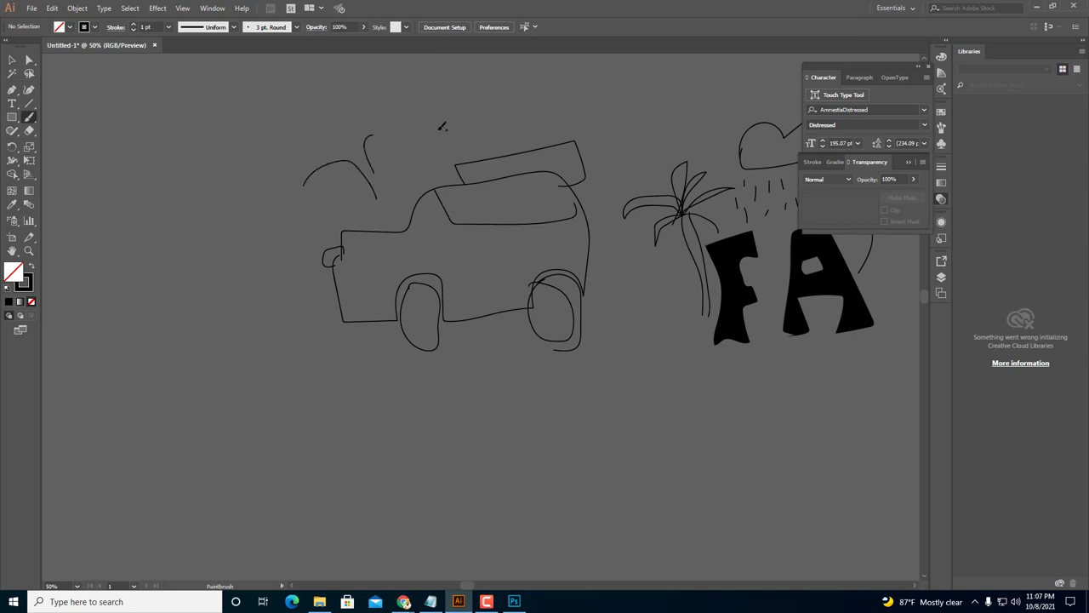
{"action": "left_click_drag", "start_coordinate": [456, 121], "coordinate": [557, 107]}
{"action": "left_click_drag", "start_coordinate": [630, 146], "coordinate": [625, 247]}
{"action": "mouse_move", "coordinate": [636, 358]}
{"action": "left_mouse_down"}
{"action": "mouse_move", "coordinate": [366, 406]}
{"action": "mouse_move", "coordinate": [276, 364]}
{"action": "mouse_move", "coordinate": [334, 204]}
{"action": "left_mouse_up"}
Paint a curved banner outline about 1269 by 324 pt above the vehicle and move it down over the roof.
{"action": "scroll", "coordinate": [426, 286], "scroll_direction": "down", "scroll_amount": 2}
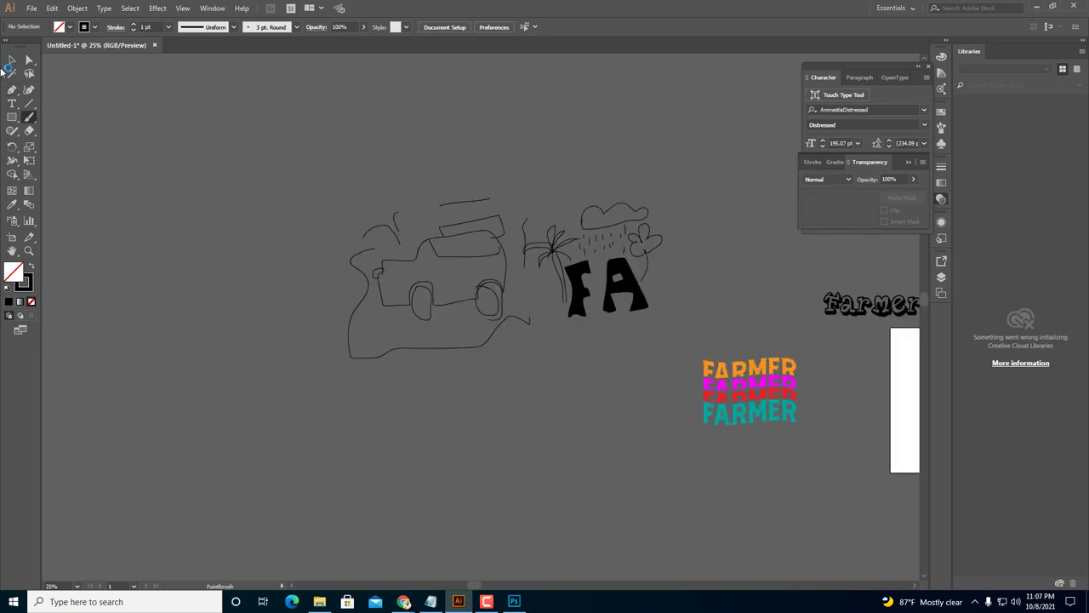
{"action": "left_click", "coordinate": [11, 60]}
{"action": "scroll", "coordinate": [397, 263], "scroll_direction": "up", "scroll_amount": 2}
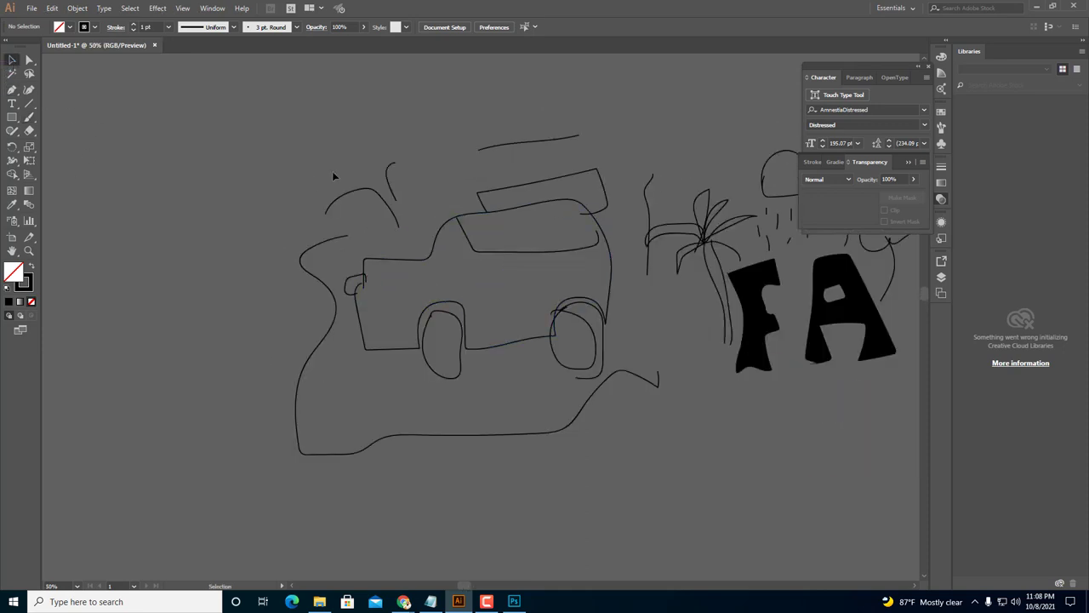
{"action": "left_click", "coordinate": [363, 189]}
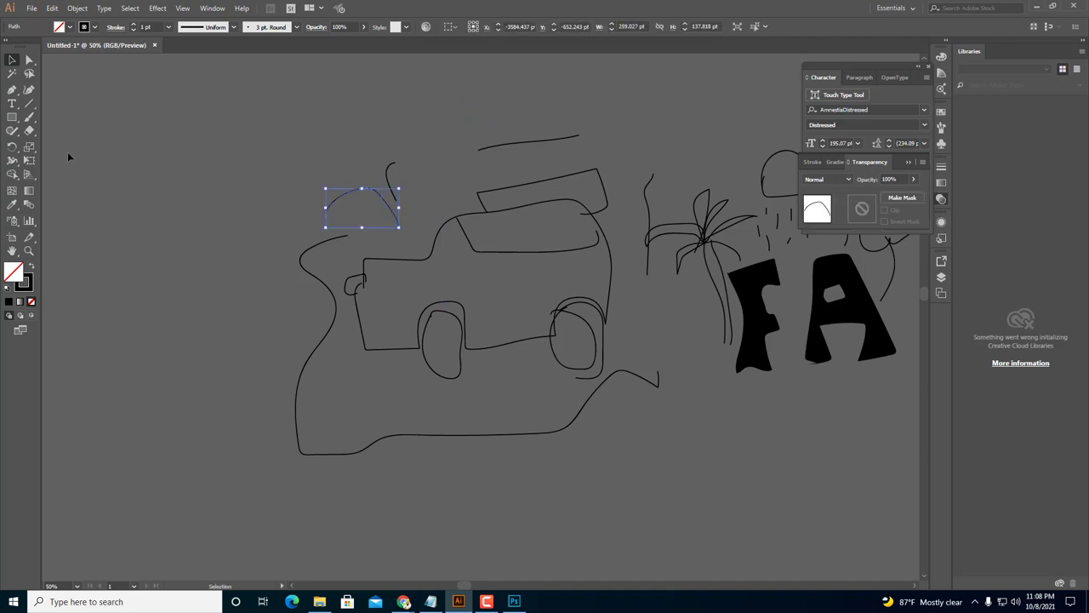
{"action": "left_click", "coordinate": [29, 117]}
{"action": "mouse_move", "coordinate": [341, 175]}
{"action": "left_mouse_down"}
{"action": "mouse_move", "coordinate": [396, 117]}
{"action": "mouse_move", "coordinate": [540, 94]}
{"action": "mouse_move", "coordinate": [651, 104]}
{"action": "mouse_move", "coordinate": [676, 148]}
{"action": "left_mouse_up"}
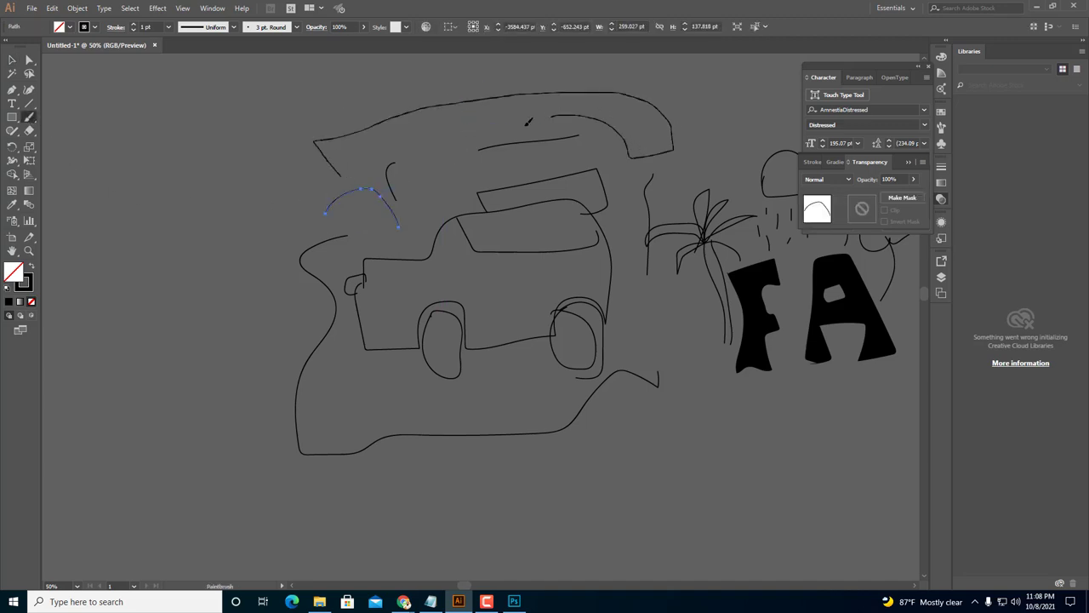
{"action": "left_click_drag", "start_coordinate": [528, 122], "coordinate": [361, 183]}
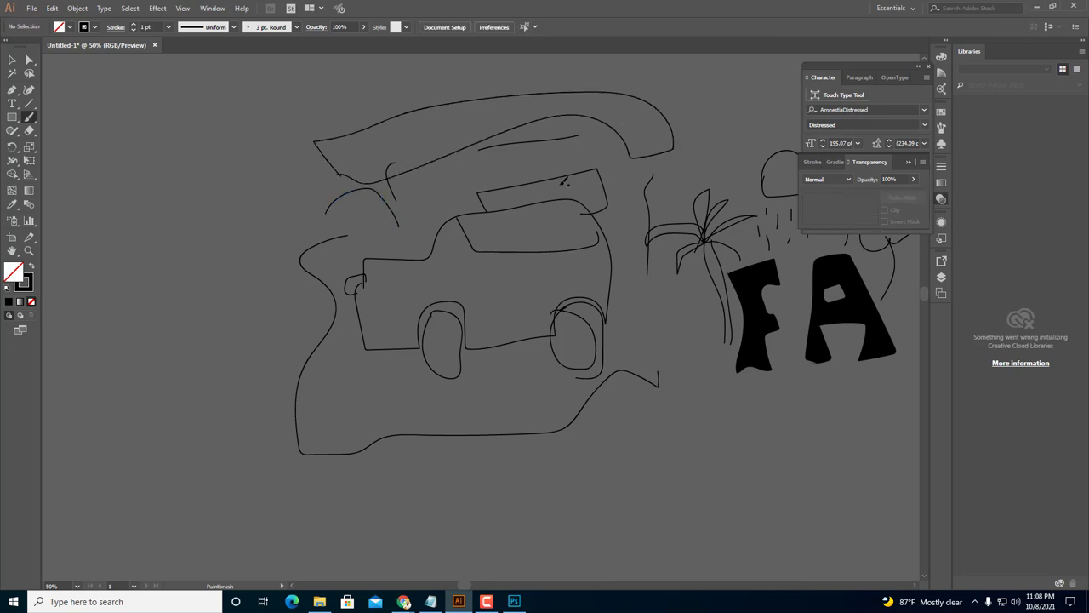
{"action": "mouse_move", "coordinate": [515, 153]}
{"action": "left_mouse_down"}
{"action": "mouse_move", "coordinate": [459, 170]}
{"action": "mouse_move", "coordinate": [461, 182]}
{"action": "left_mouse_up"}
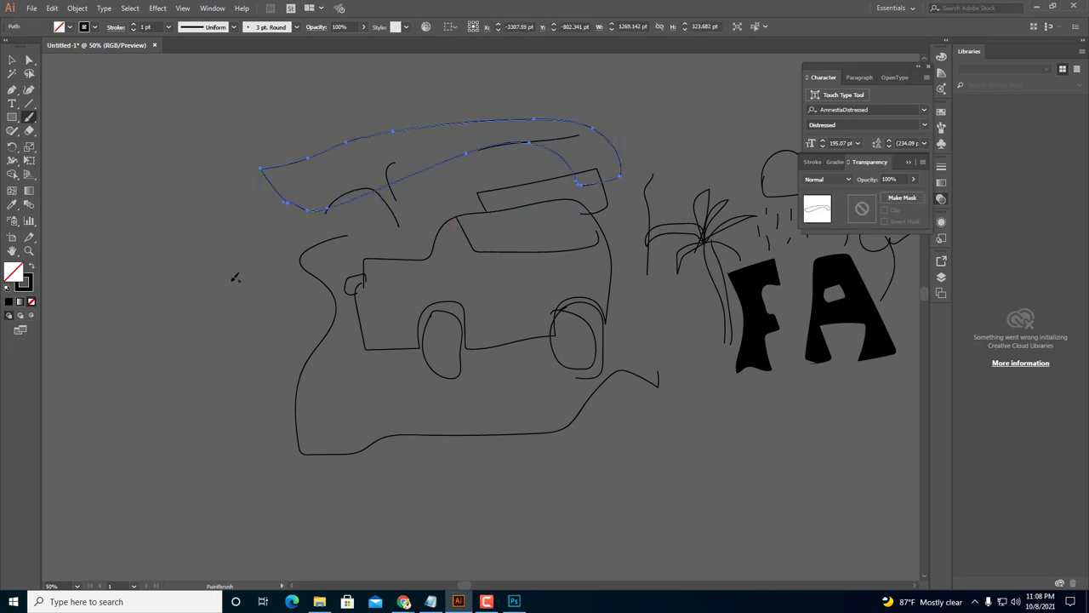
Delete the vehicle, banner and surrounding stroke sketches, keeping the FA artwork.
{"action": "left_click", "coordinate": [12, 60]}
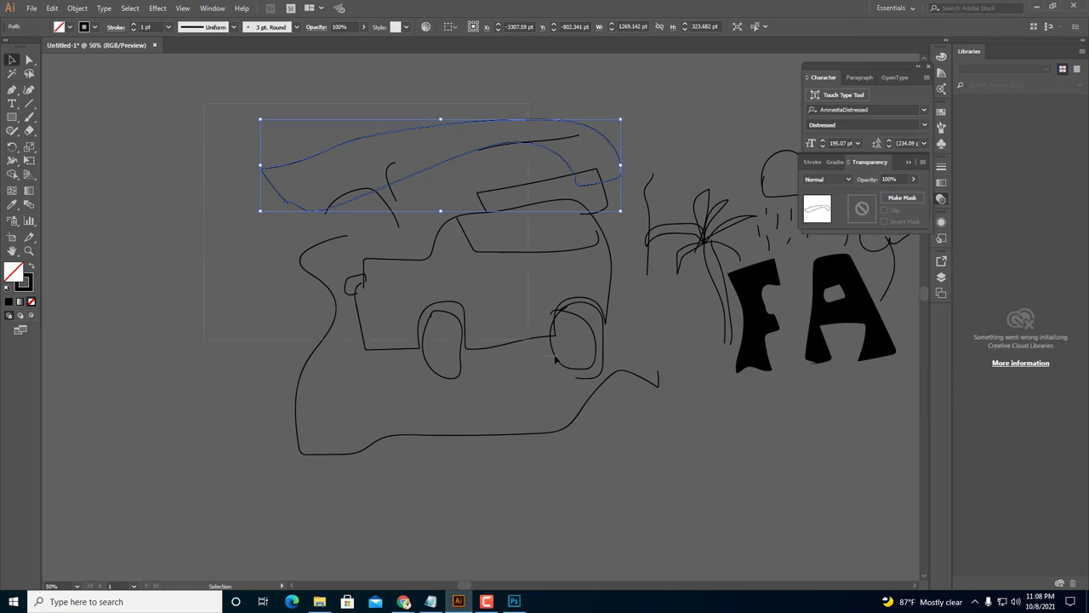
{"action": "key", "text": "ctrl+a"}
{"action": "key", "text": "Delete"}
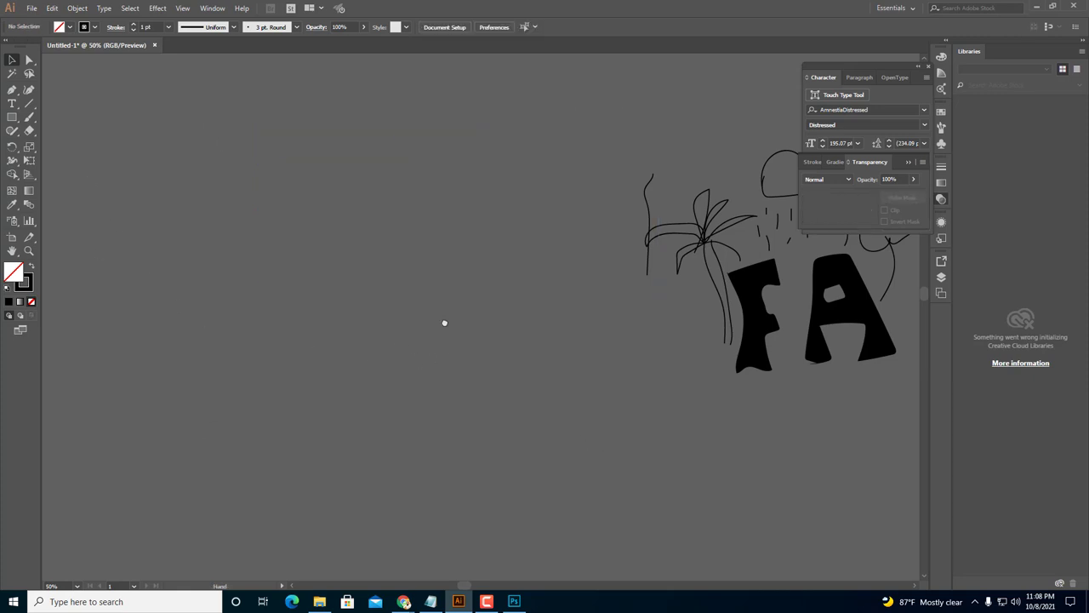
{"action": "left_click_drag", "start_coordinate": [444, 323], "coordinate": [376, 357]}
{"action": "mouse_move", "coordinate": [403, 600]}
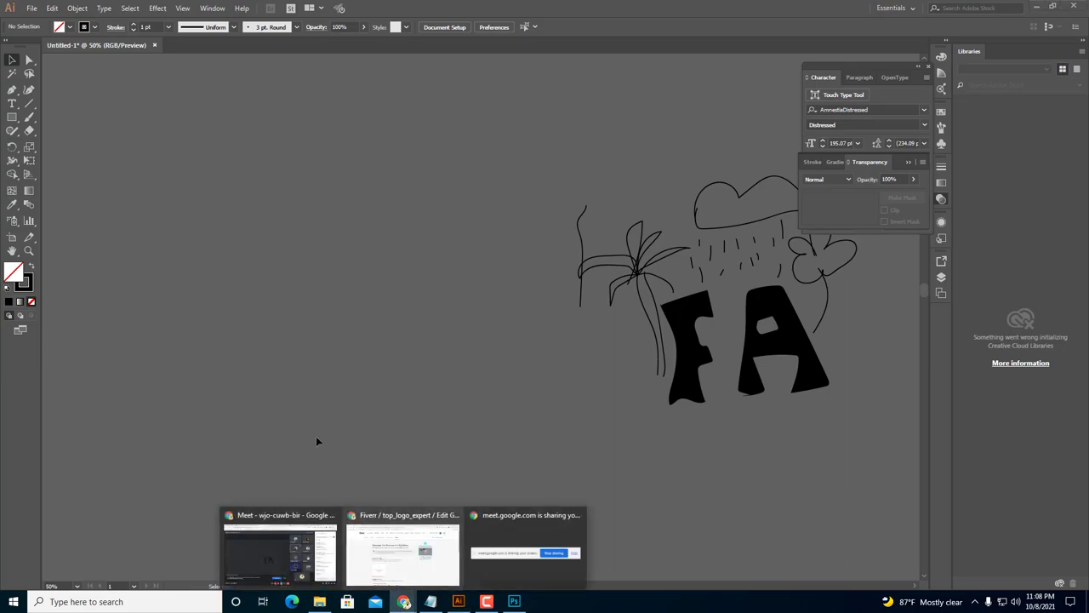
{"action": "left_click", "coordinate": [291, 544]}
{"action": "left_click", "coordinate": [677, 9]}
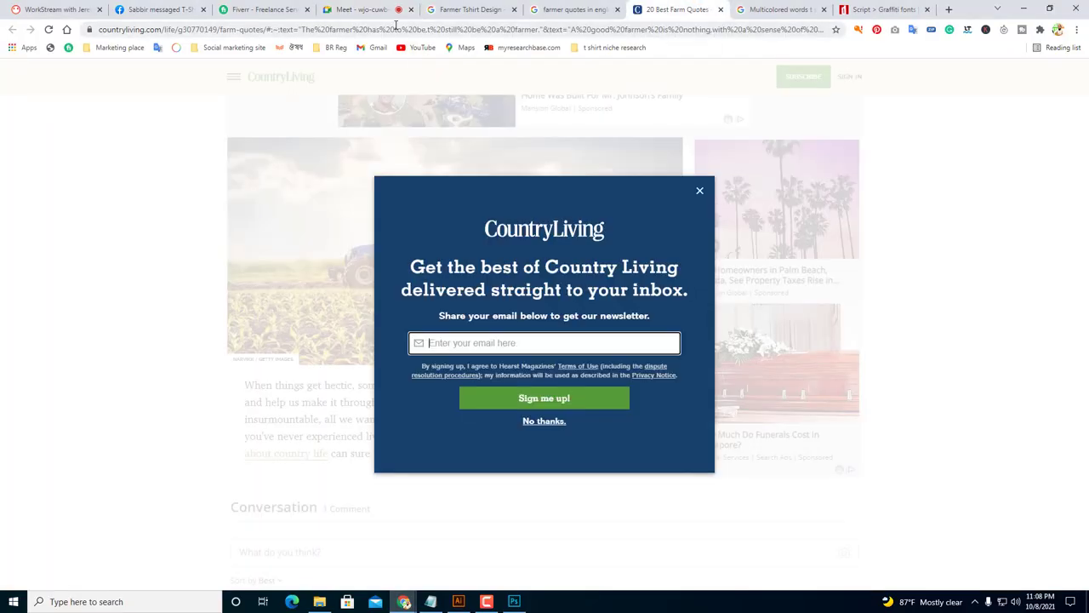
{"action": "left_click", "coordinate": [395, 27]}
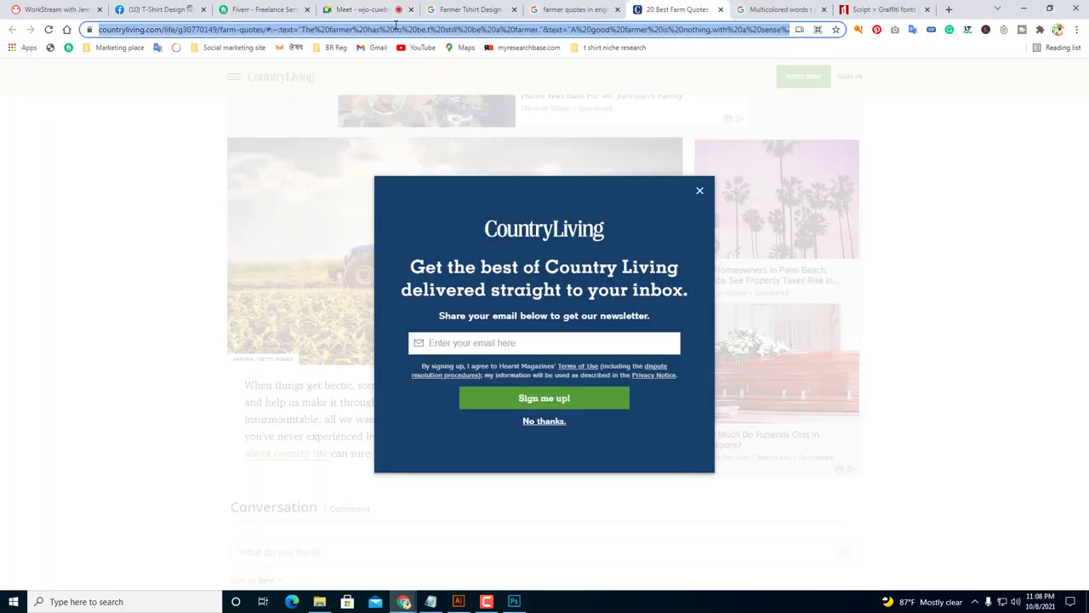
{"action": "type", "text": "fart"}
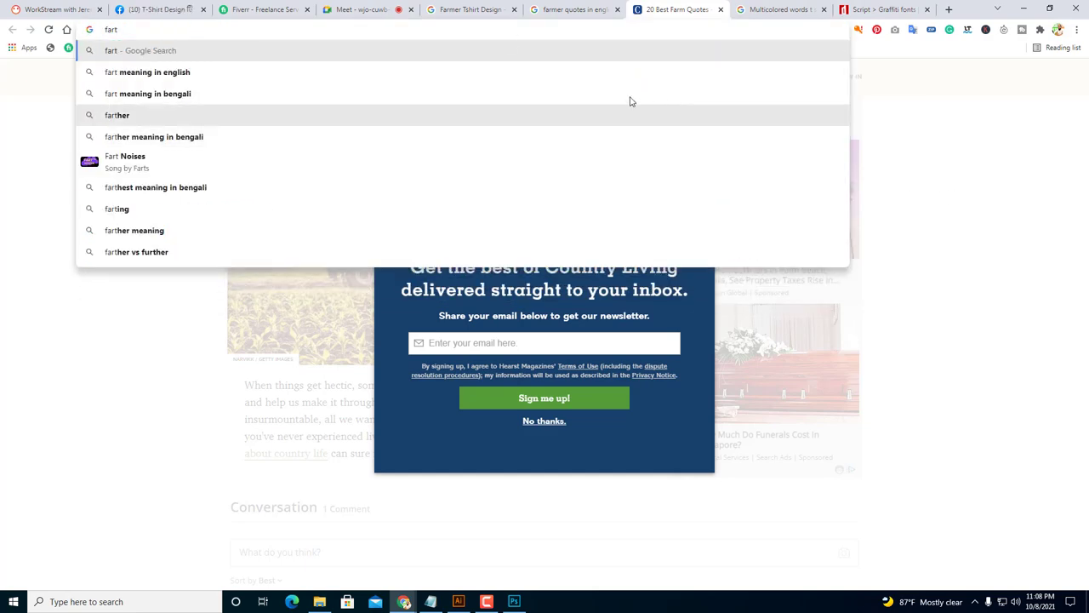
In Chrome's Farmer Tshirt Design image results, preview the Support Your Local Farmer tractor design and the Farmer Is Outstanding in His Field design.
{"action": "left_click", "coordinate": [474, 11]}
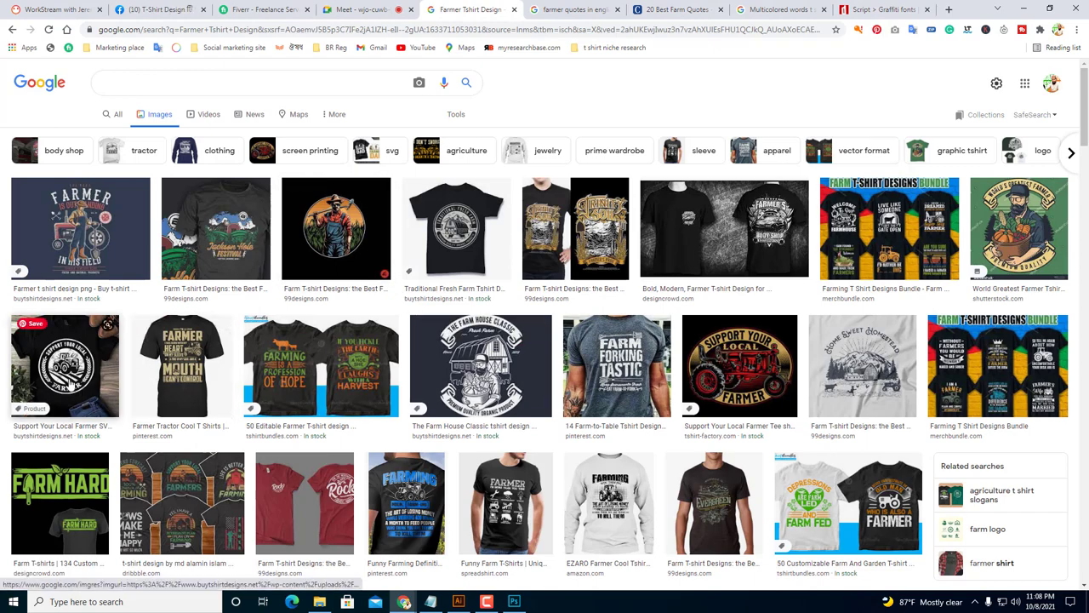
{"action": "left_click", "coordinate": [72, 387]}
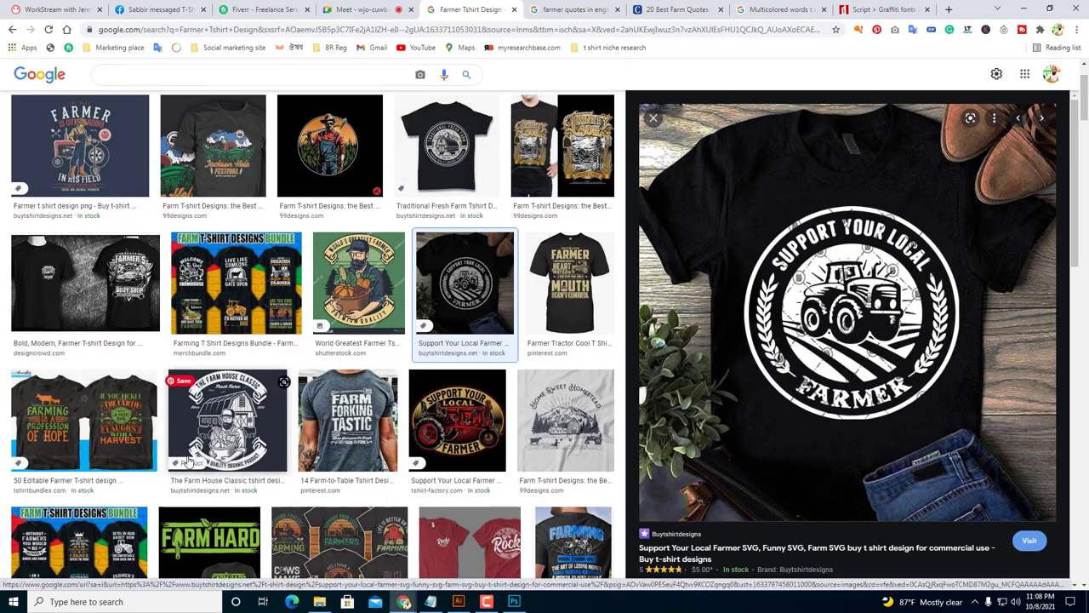
{"action": "scroll", "coordinate": [224, 460], "scroll_direction": "down", "scroll_amount": 1}
{"action": "scroll", "coordinate": [97, 275], "scroll_direction": "up", "scroll_amount": 3}
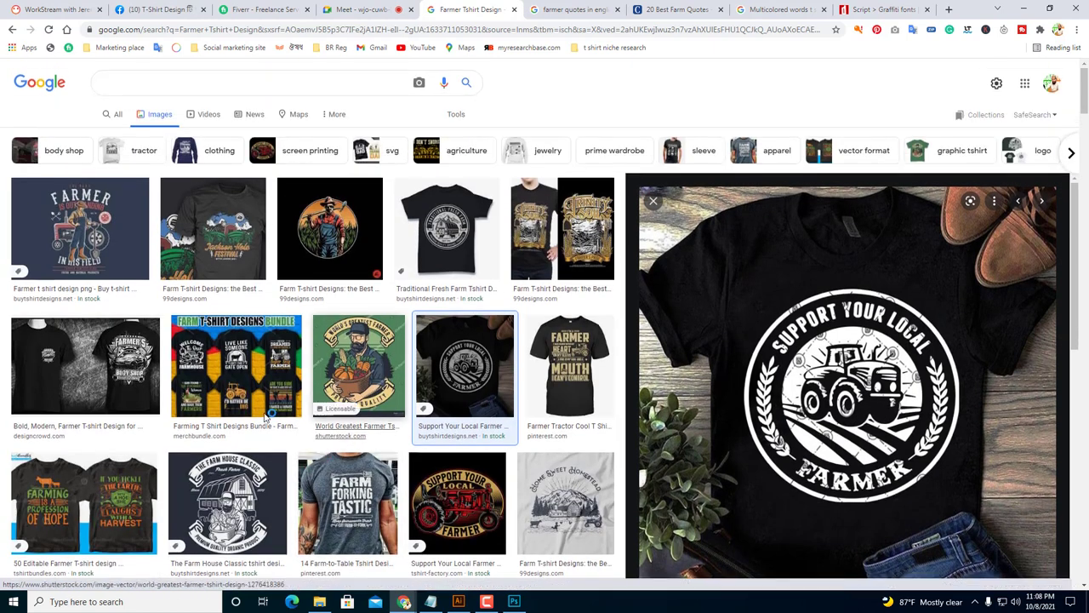
{"action": "left_click", "coordinate": [96, 275]}
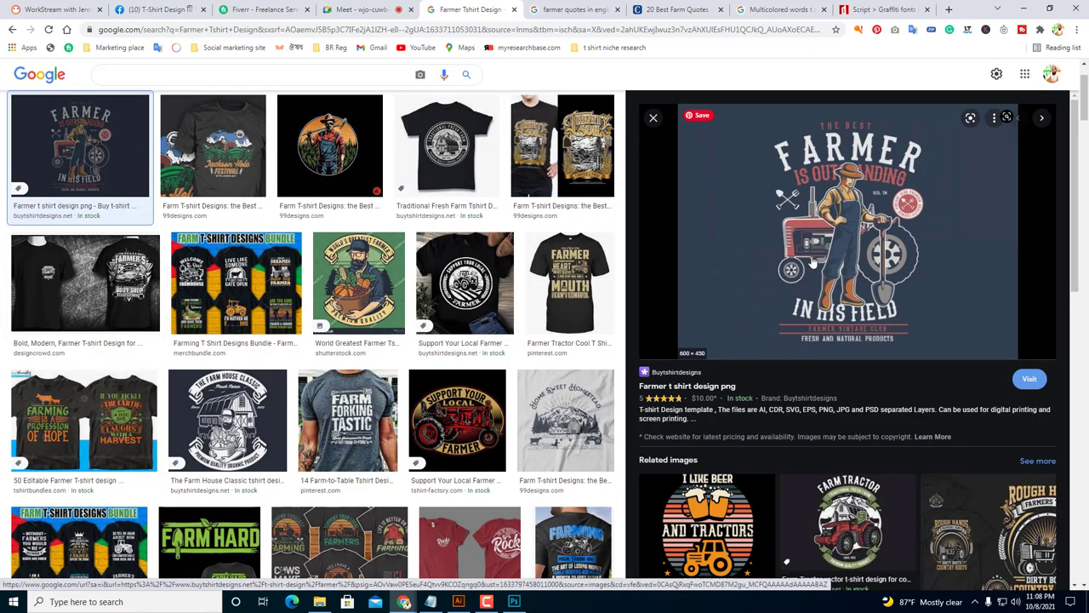
Browse the farmer T-shirt image results and preview the round Support Your Local Farmer tractor design.
{"action": "scroll", "coordinate": [453, 438], "scroll_direction": "down", "scroll_amount": 2}
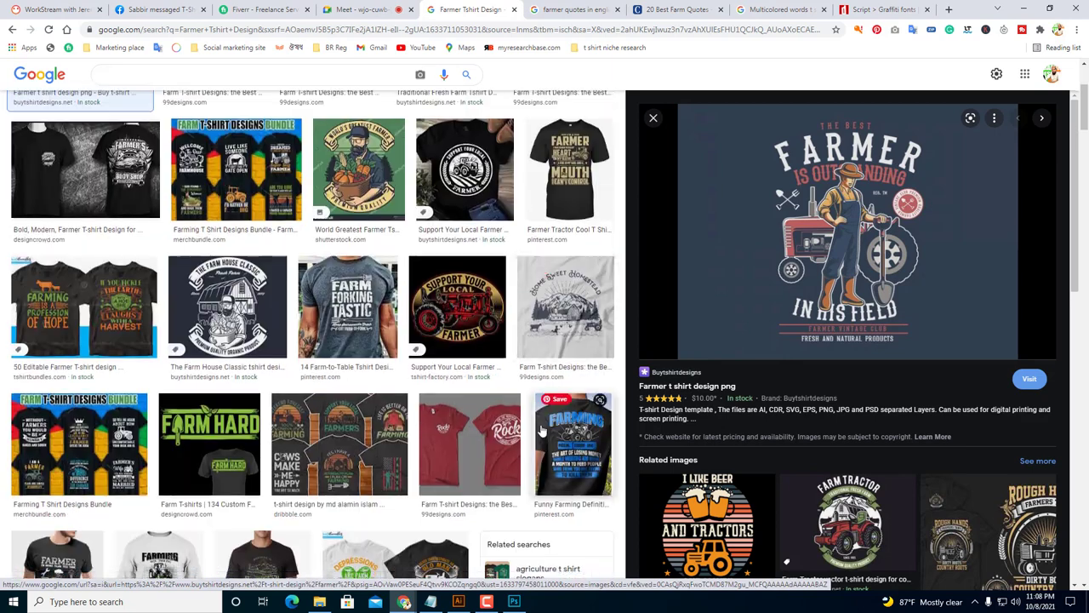
{"action": "scroll", "coordinate": [454, 438], "scroll_direction": "up", "scroll_amount": 3}
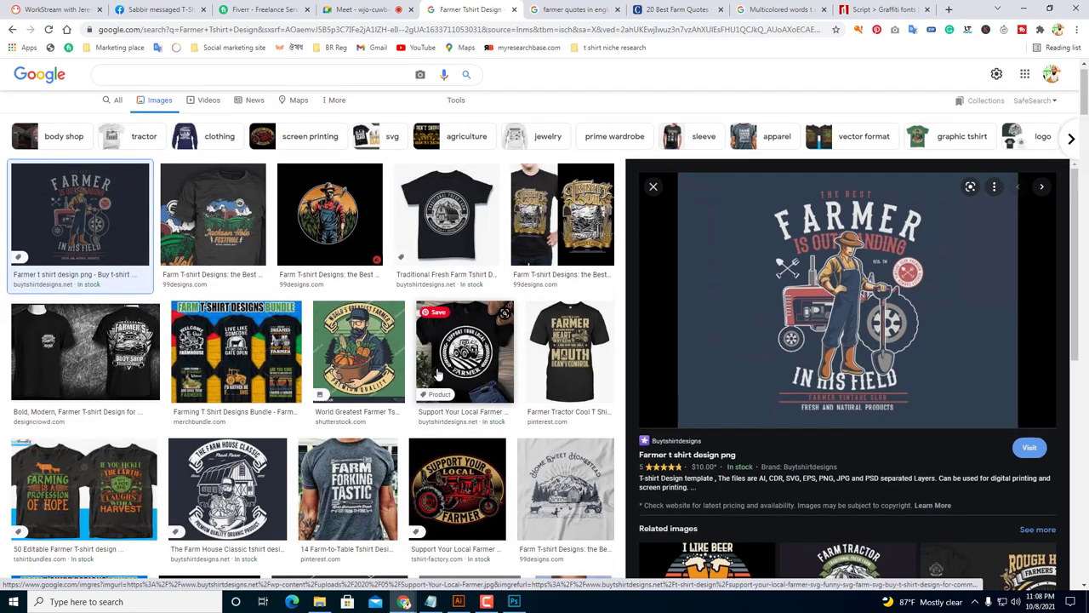
{"action": "left_click", "coordinate": [466, 362]}
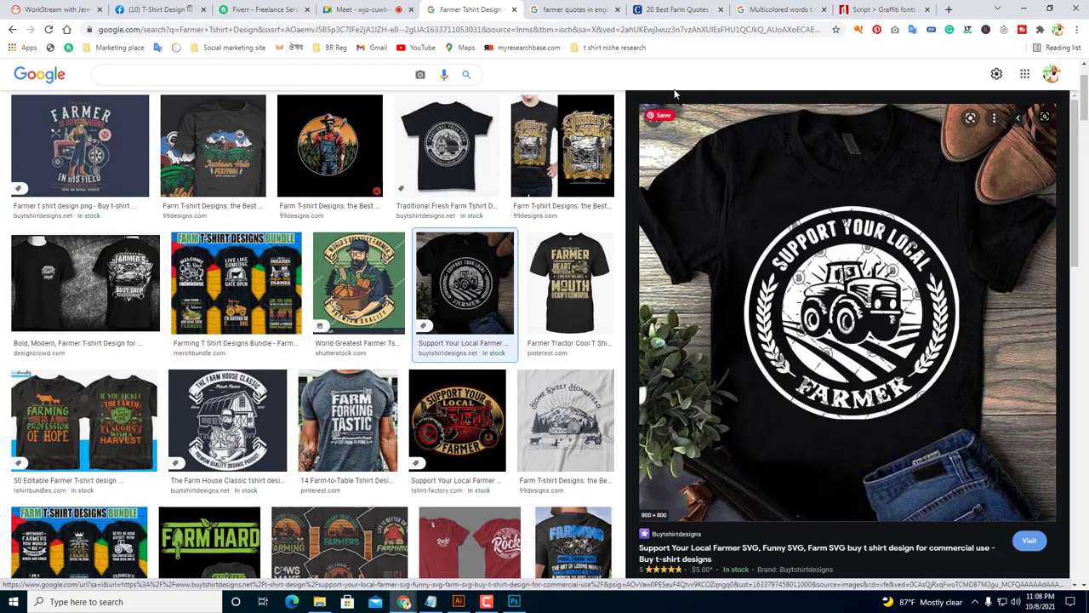
Search Google for "farmar car vector" in a new browser tab.
{"action": "left_click", "coordinate": [860, 10]}
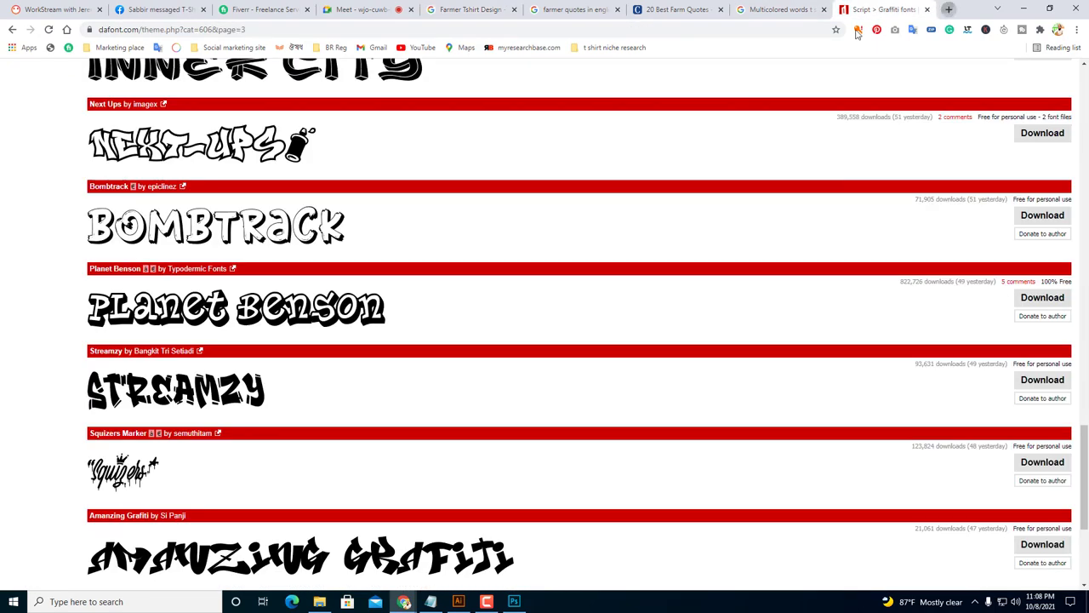
{"action": "left_click", "coordinate": [946, 10]}
{"action": "left_click", "coordinate": [670, 32]}
{"action": "type", "text": "farmar"}
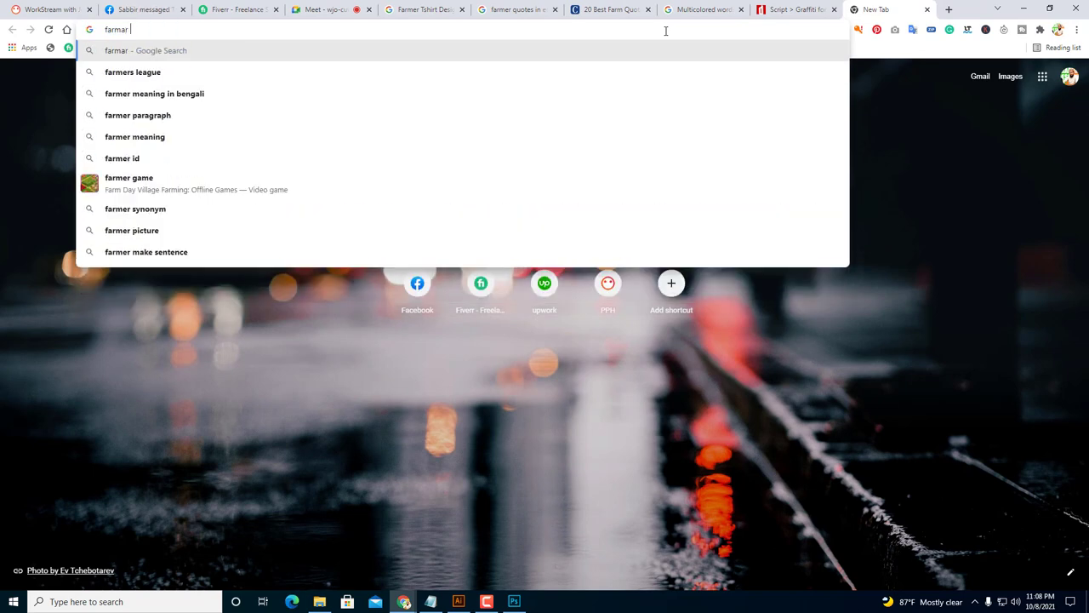
{"action": "type", "text": " car vector"}
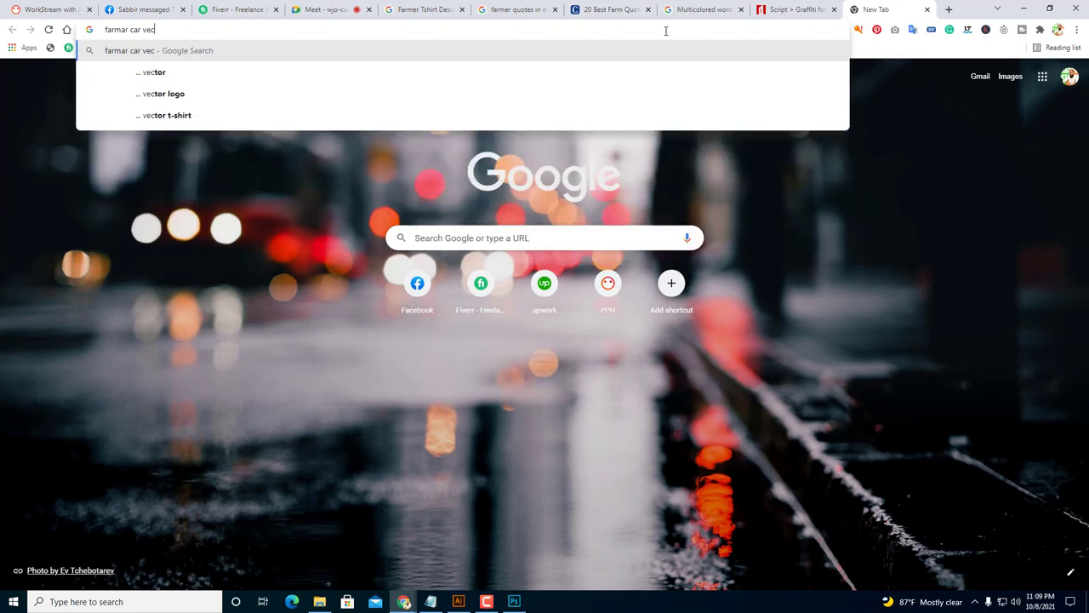
{"action": "key", "text": "Return"}
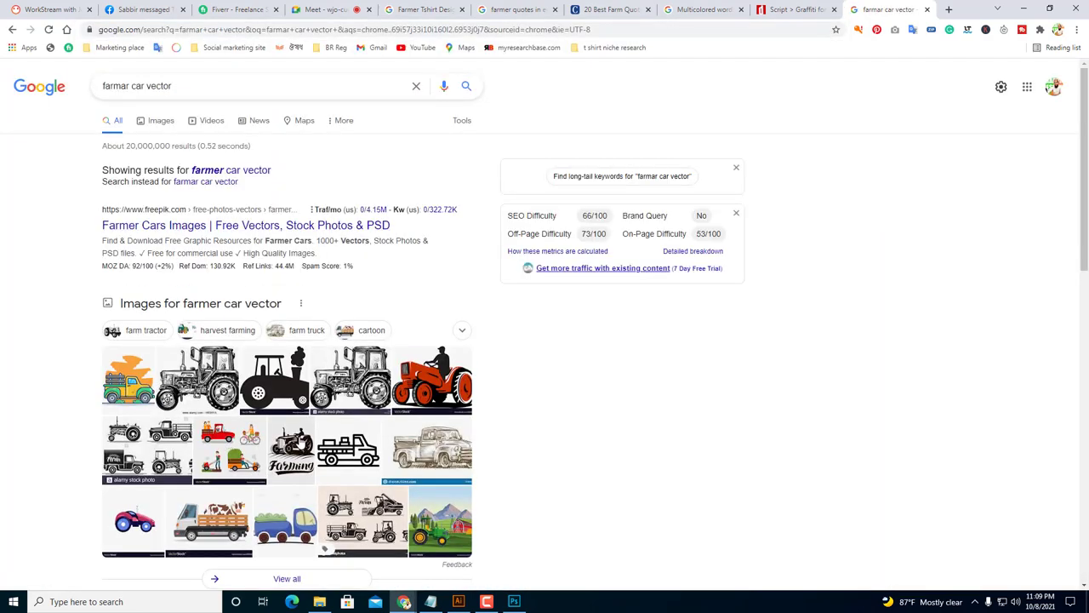
Open the image results for farmer car vector, preview the black Farming tractor logo from 123RF and copy its image.
{"action": "left_click", "coordinate": [292, 498]}
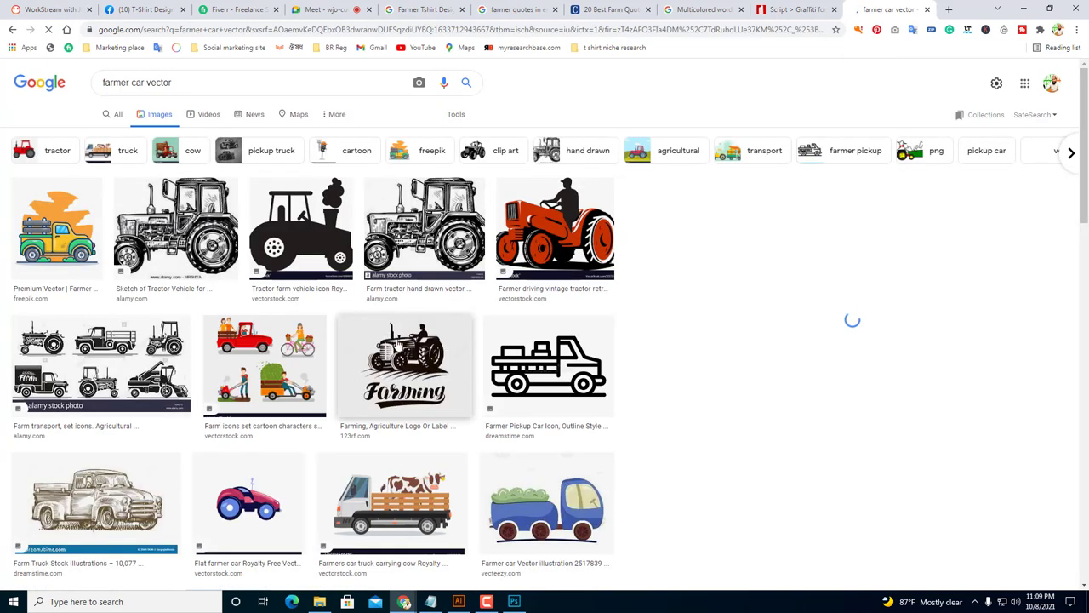
{"action": "left_click", "coordinate": [407, 375]}
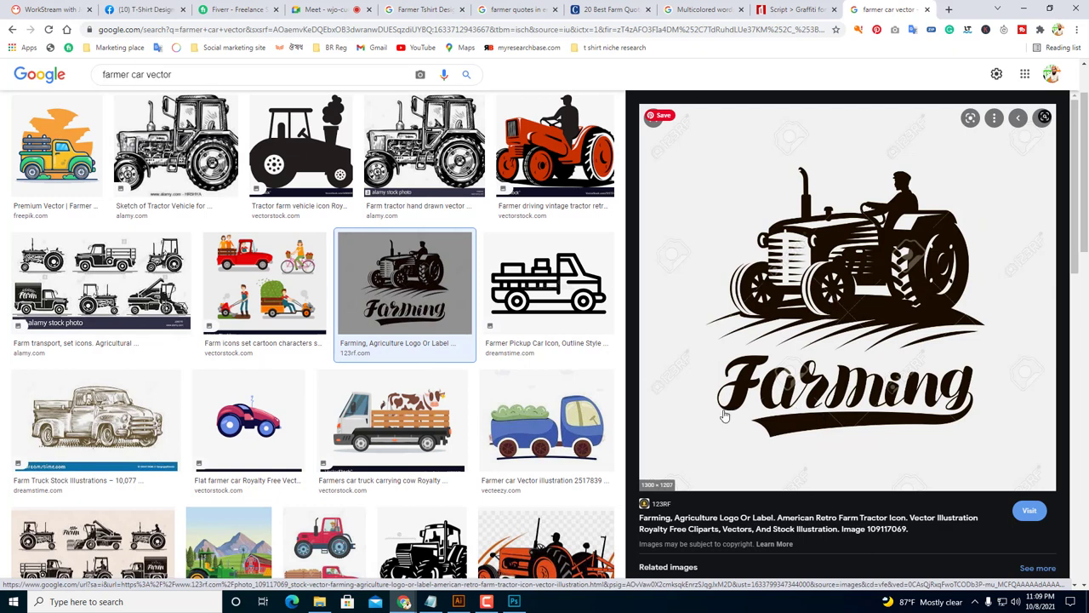
{"action": "scroll", "coordinate": [724, 415], "scroll_direction": "down", "scroll_amount": 3}
{"action": "scroll", "coordinate": [841, 413], "scroll_direction": "up", "scroll_amount": 1}
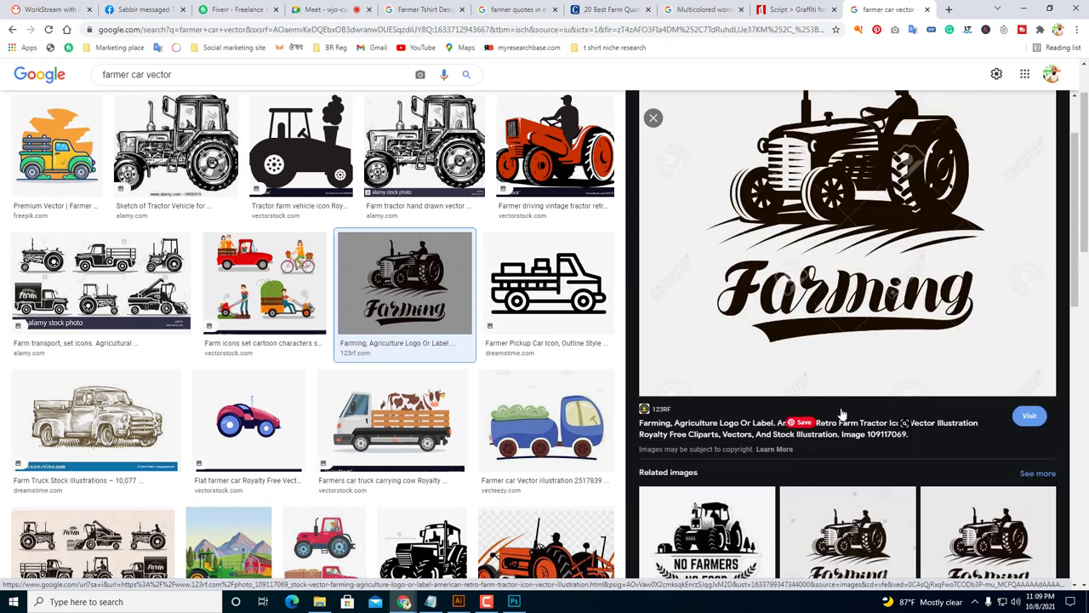
{"action": "scroll", "coordinate": [841, 413], "scroll_direction": "up", "scroll_amount": 1}
{"action": "right_click", "coordinate": [836, 202]}
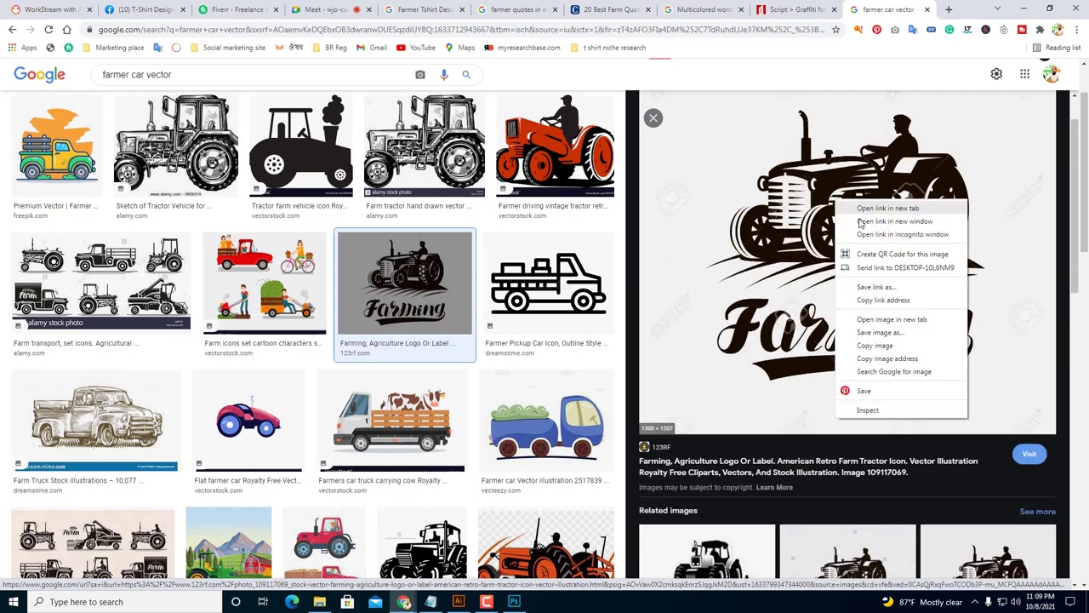
{"action": "left_click", "coordinate": [881, 347]}
Switch to Illustrator, paste the copied Farming tractor image and place it beside the FA artwork.
{"action": "left_click", "coordinate": [458, 602]}
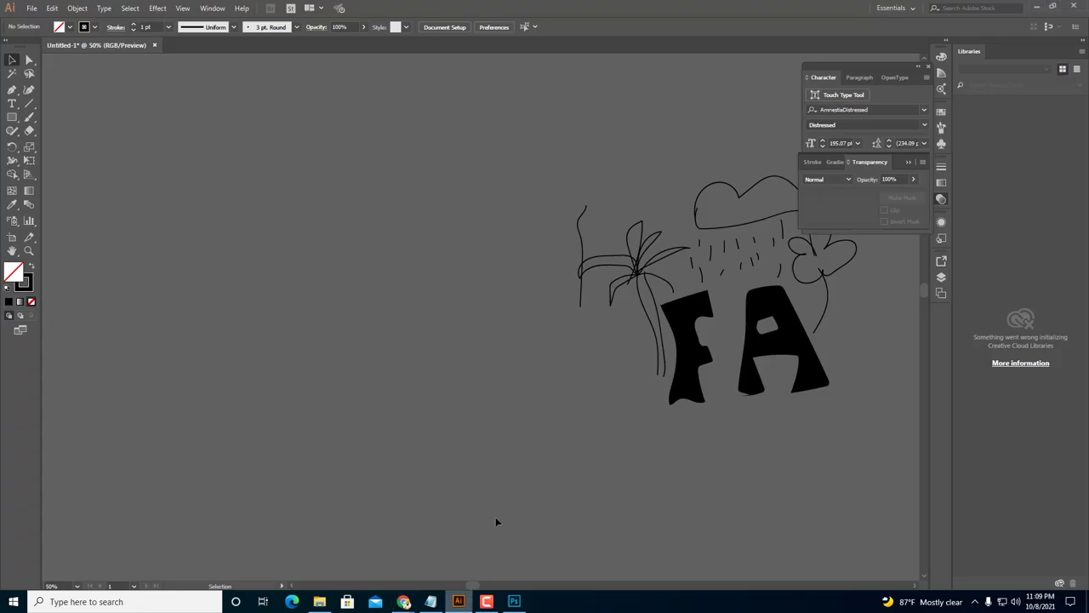
{"action": "key", "text": "ctrl+v"}
{"action": "left_click_drag", "start_coordinate": [474, 348], "coordinate": [364, 347]}
{"action": "scroll", "coordinate": [355, 380], "scroll_direction": "up", "scroll_amount": 2}
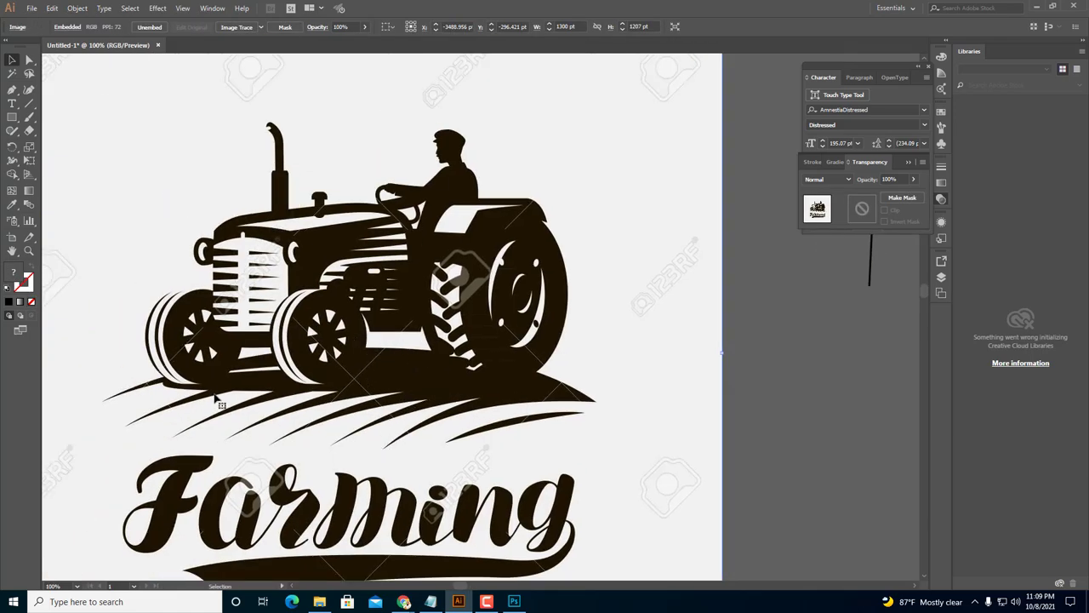
{"action": "left_click_drag", "start_coordinate": [503, 360], "coordinate": [503, 337]}
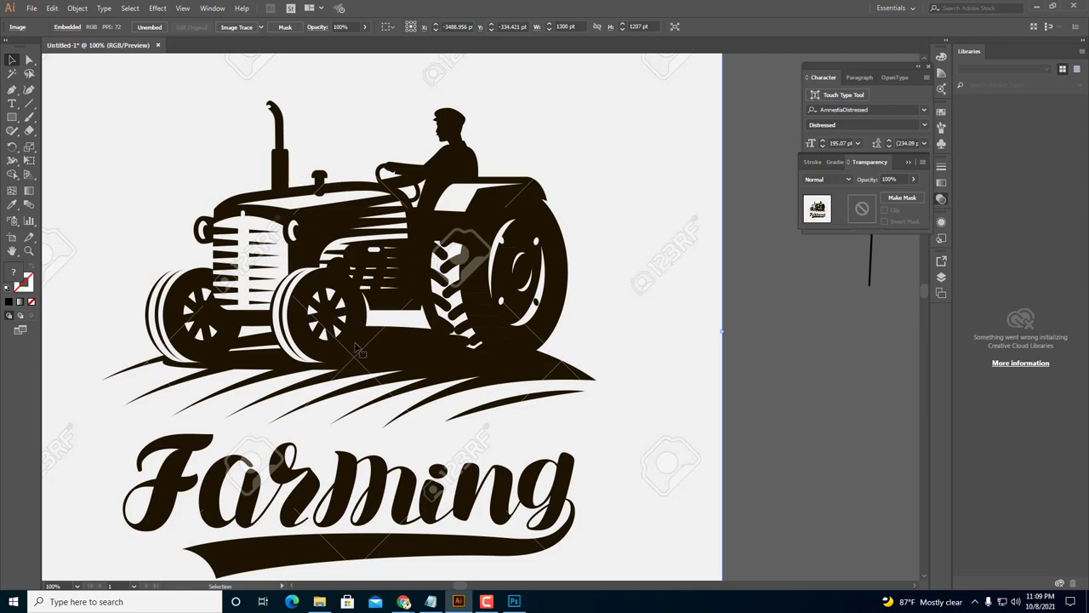
{"action": "scroll", "coordinate": [358, 349], "scroll_direction": "down", "scroll_amount": 1}
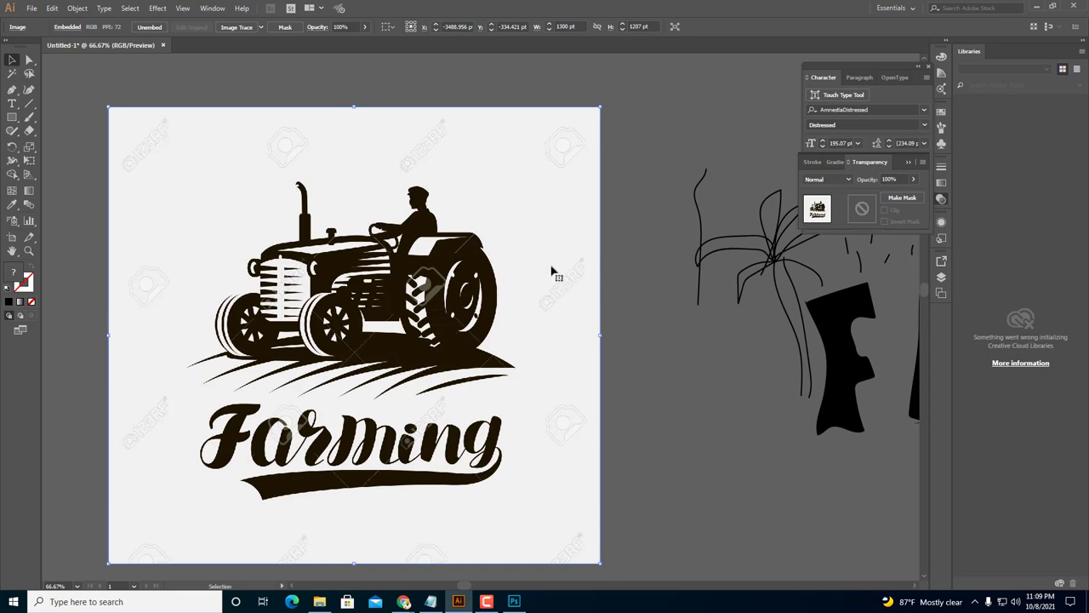
Switch to the niche.txt notes in Notepad and review the list of typography styles down to #Repeating_Text.
{"action": "mouse_move", "coordinate": [405, 598]}
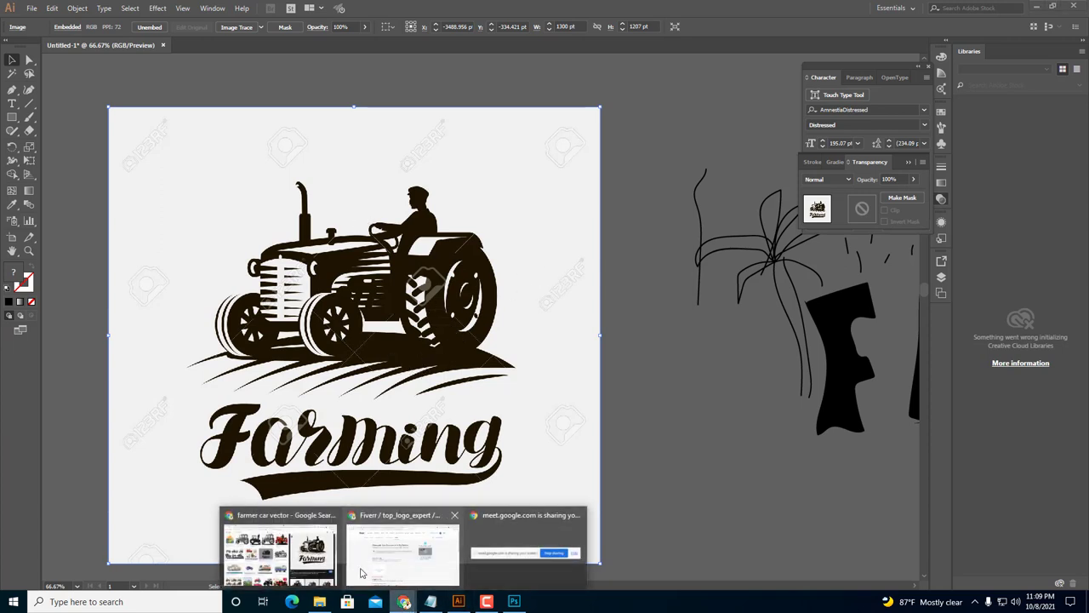
{"action": "left_click", "coordinate": [324, 549]}
{"action": "left_click", "coordinate": [432, 601]}
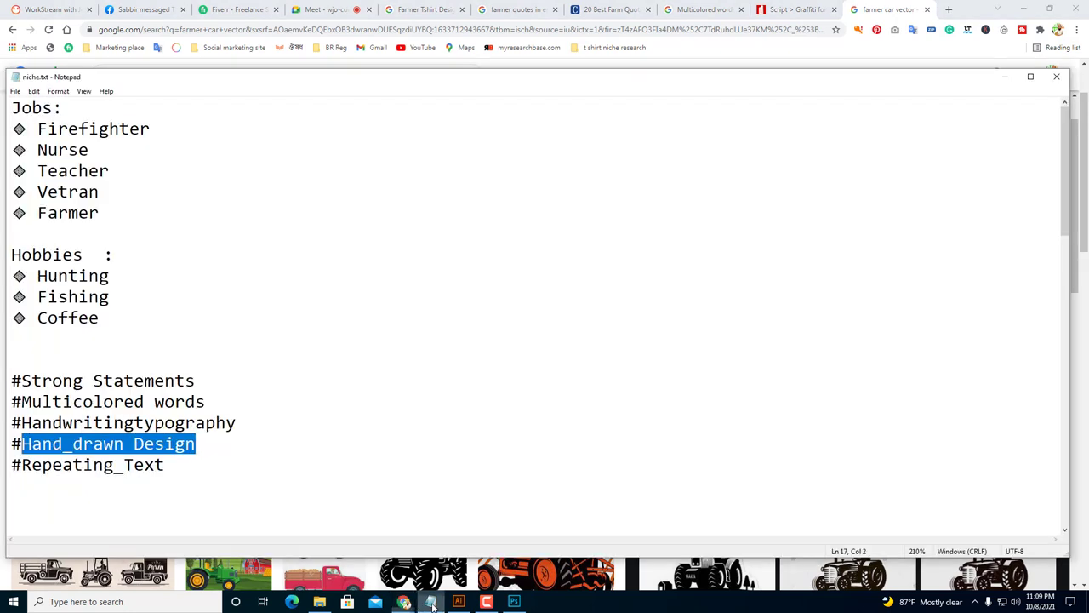
{"action": "left_click", "coordinate": [183, 472]}
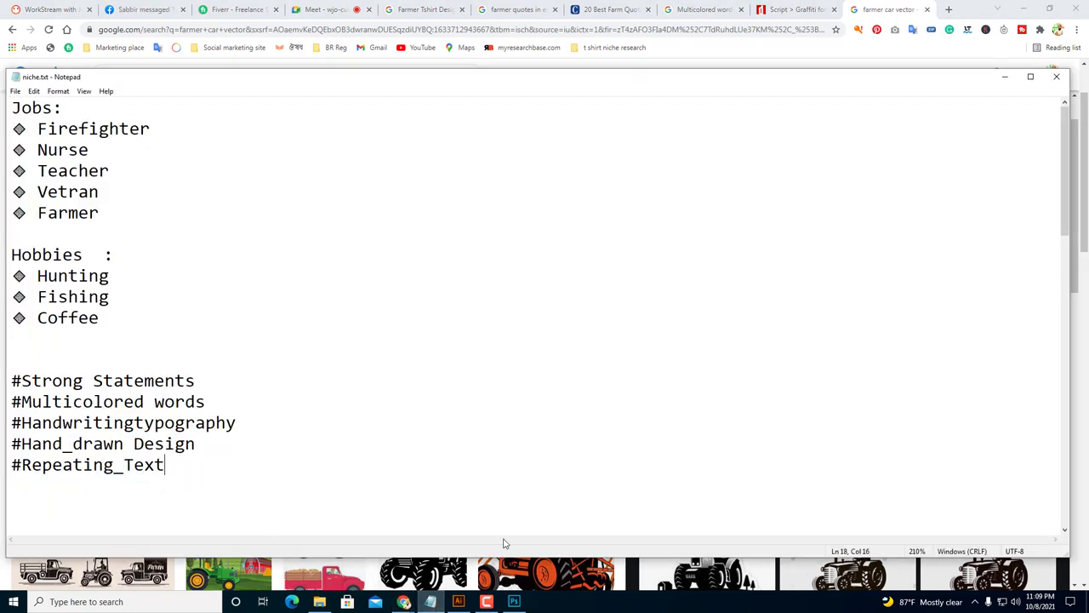
In Chrome's farmer car vector results, open the vintage Farm icons set on Depositphotos and examine its vehicles and related series.
{"action": "scroll", "coordinate": [507, 540], "scroll_direction": "down", "scroll_amount": 2}
{"action": "scroll", "coordinate": [511, 540], "scroll_direction": "up", "scroll_amount": 2}
{"action": "left_click", "coordinate": [127, 581]}
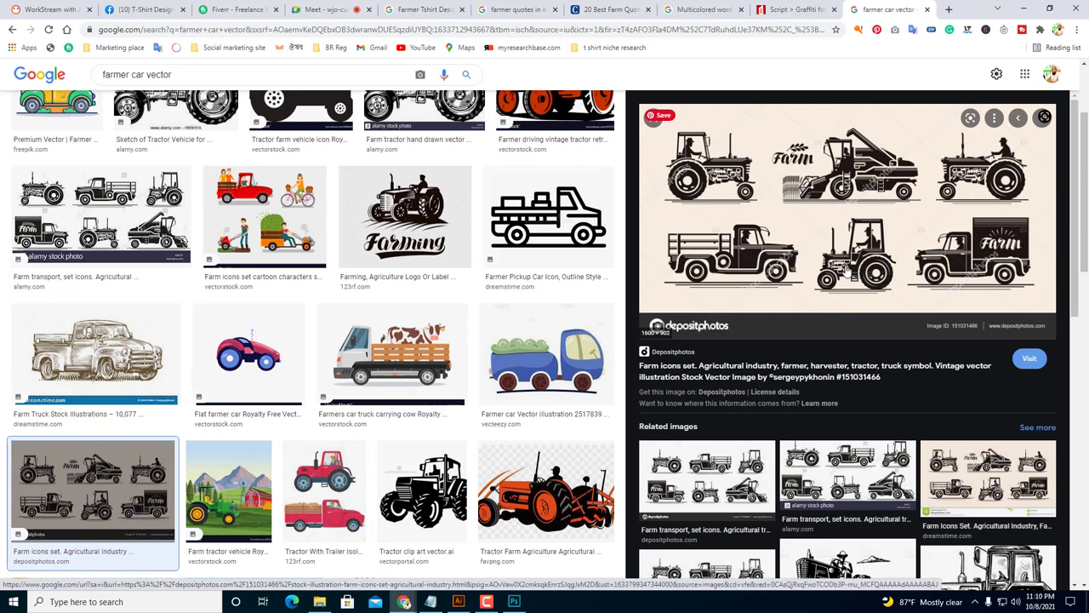
{"action": "left_click", "coordinate": [846, 270]}
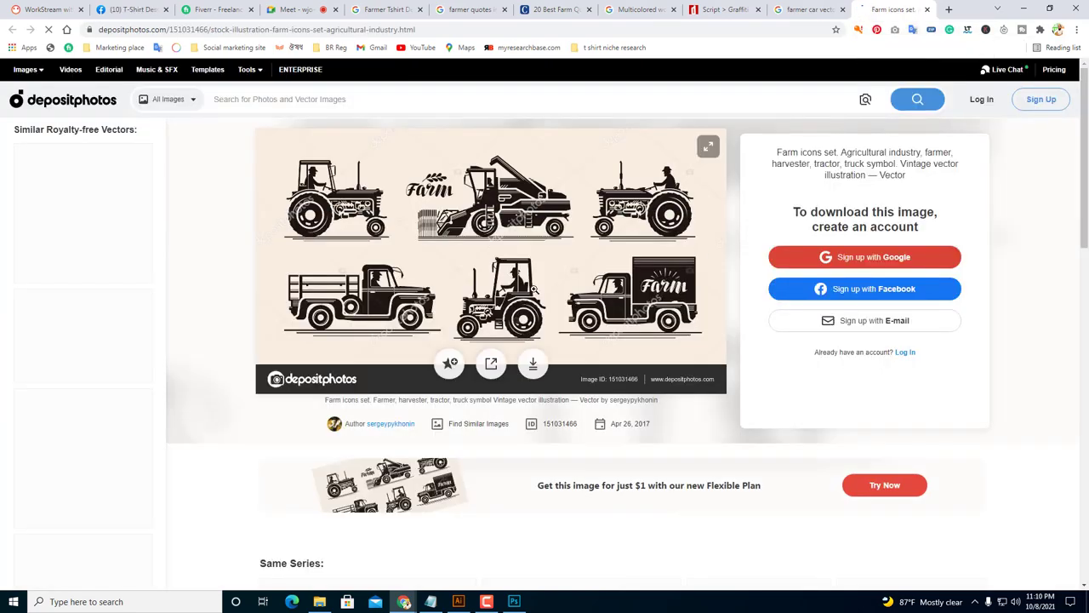
{"action": "scroll", "coordinate": [447, 332], "scroll_direction": "down", "scroll_amount": 2}
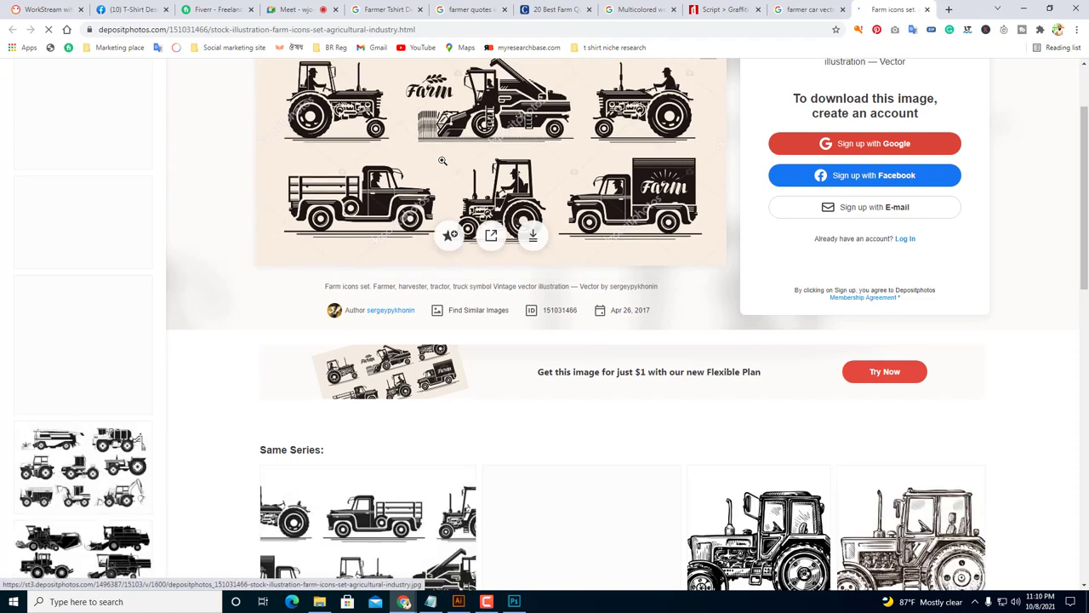
{"action": "scroll", "coordinate": [449, 468], "scroll_direction": "down", "scroll_amount": 1}
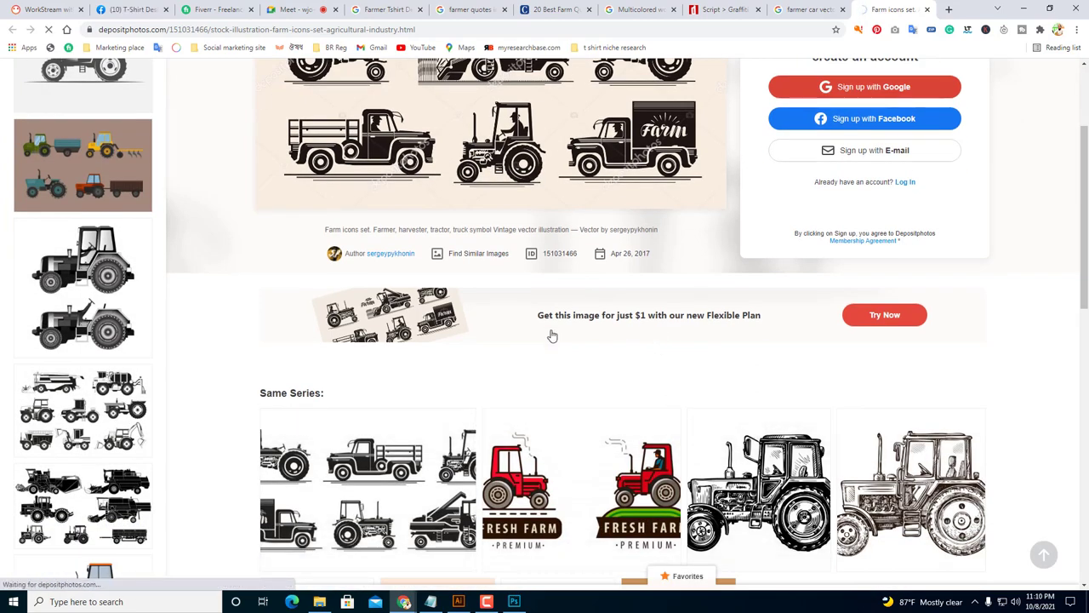
{"action": "scroll", "coordinate": [574, 358], "scroll_direction": "up", "scroll_amount": 2}
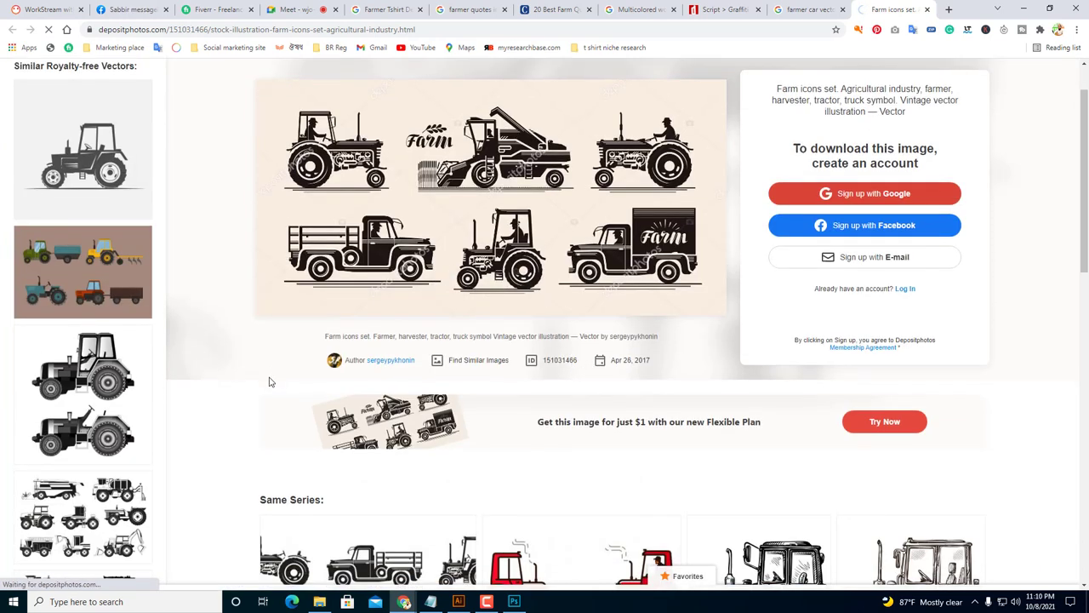
Open the Hand-drawn farm truck tractor illustration and examine its line work and the similar vectors.
{"action": "scroll", "coordinate": [269, 380], "scroll_direction": "down", "scroll_amount": 1}
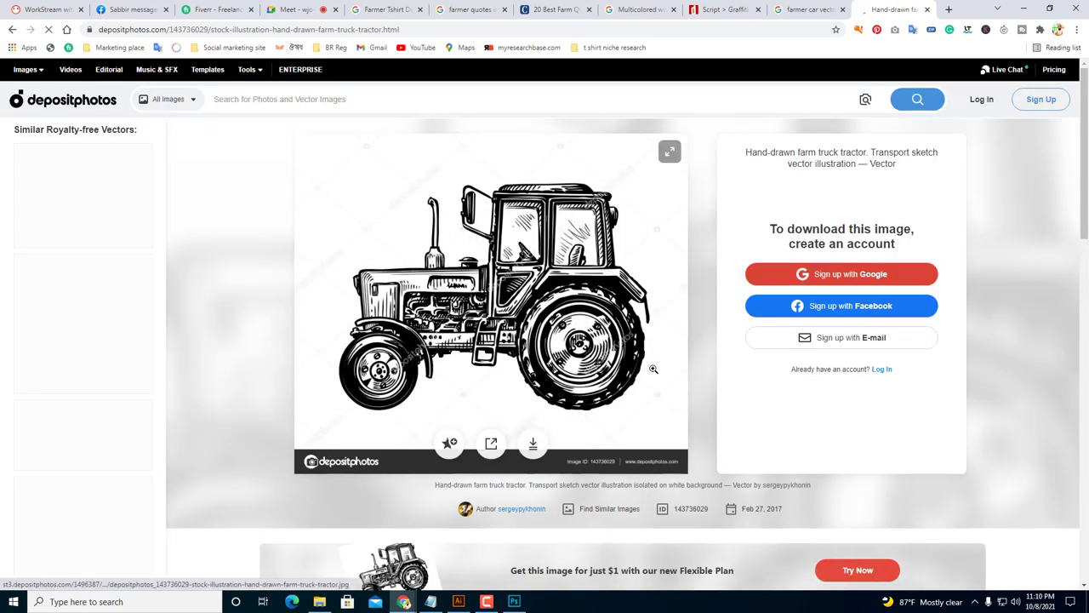
{"action": "scroll", "coordinate": [582, 391], "scroll_direction": "down", "scroll_amount": 1}
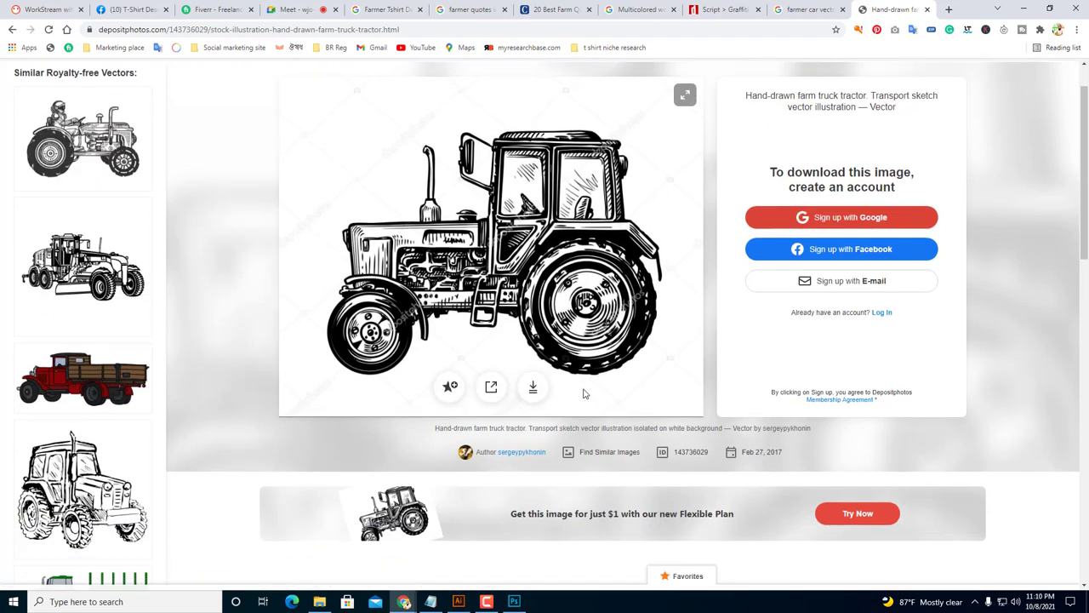
{"action": "scroll", "coordinate": [582, 390], "scroll_direction": "down", "scroll_amount": 1}
{"action": "scroll", "coordinate": [582, 391], "scroll_direction": "up", "scroll_amount": 1}
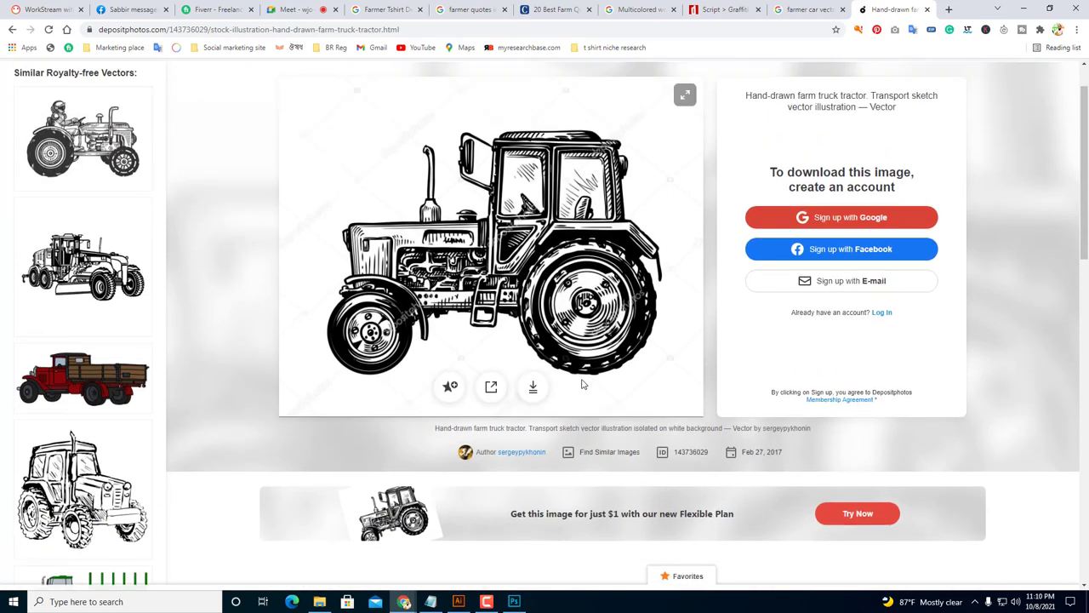
{"action": "scroll", "coordinate": [434, 387], "scroll_direction": "down", "scroll_amount": 2}
{"action": "scroll", "coordinate": [421, 422], "scroll_direction": "down", "scroll_amount": 1}
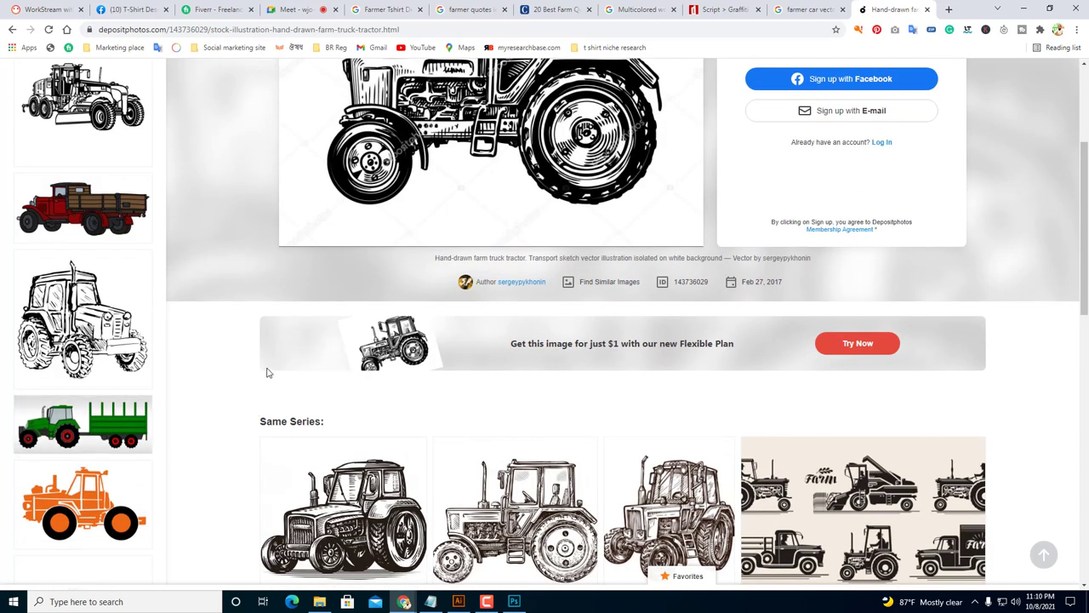
{"action": "scroll", "coordinate": [464, 194], "scroll_direction": "up", "scroll_amount": 1}
{"action": "scroll", "coordinate": [464, 194], "scroll_direction": "up", "scroll_amount": 1}
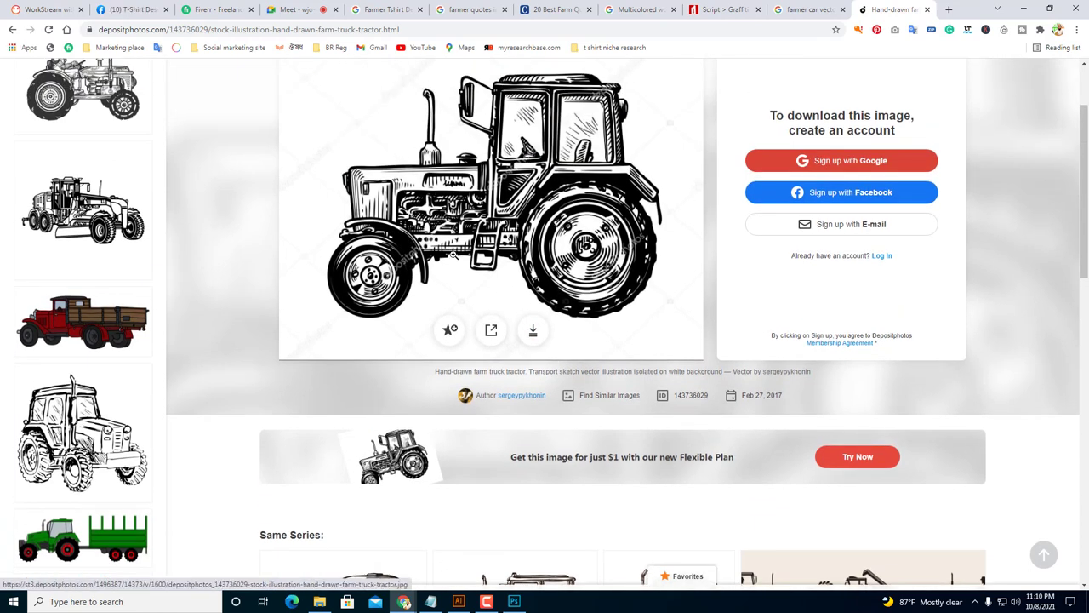
{"action": "scroll", "coordinate": [531, 323], "scroll_direction": "up", "scroll_amount": 2}
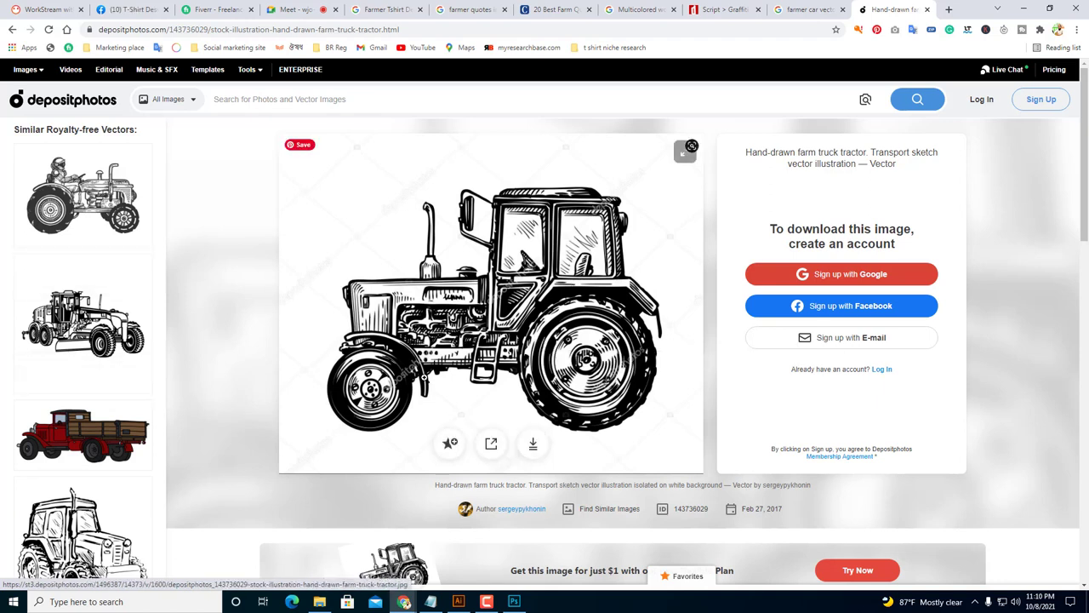
{"action": "scroll", "coordinate": [143, 484], "scroll_direction": "down", "scroll_amount": 1}
{"action": "scroll", "coordinate": [142, 485], "scroll_direction": "down", "scroll_amount": 1}
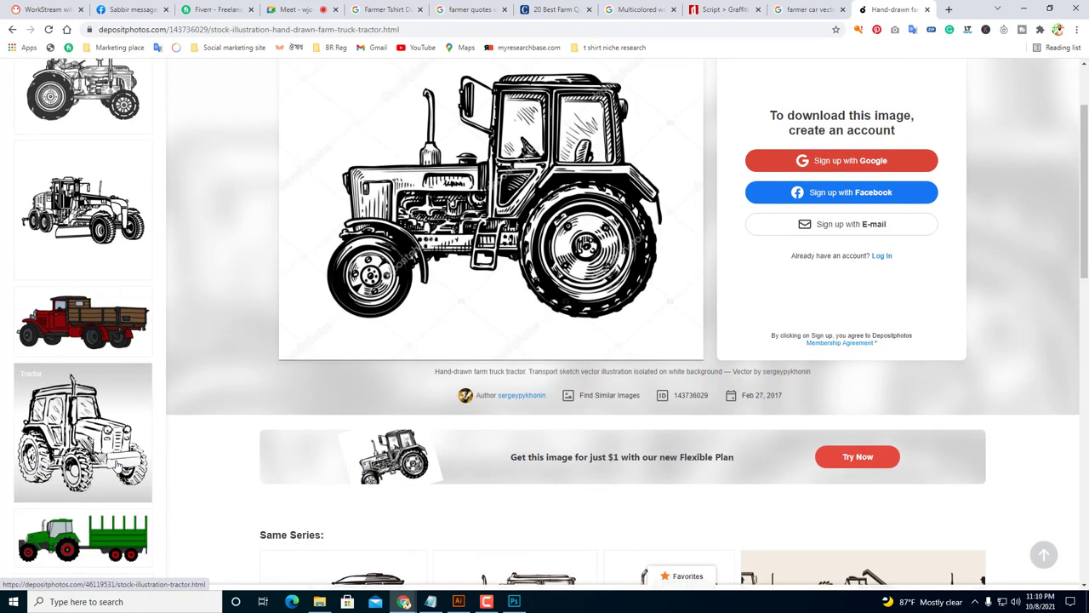
Open the similar black-and-white Tractor sketch vector and browse the illustrations in its Same Series section.
{"action": "left_click", "coordinate": [96, 456]}
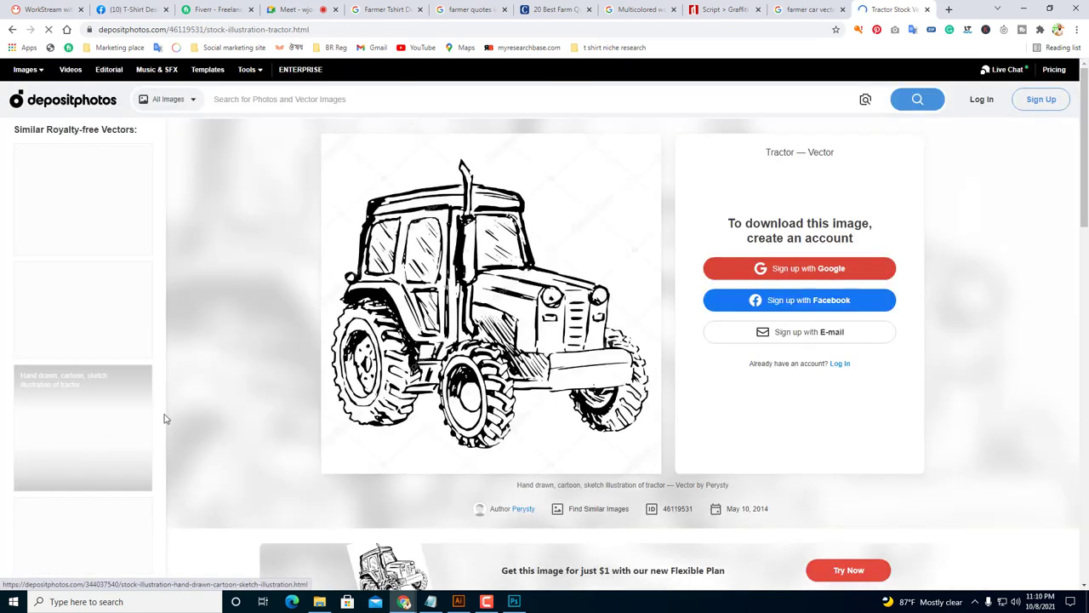
{"action": "mouse_move", "coordinate": [453, 333]}
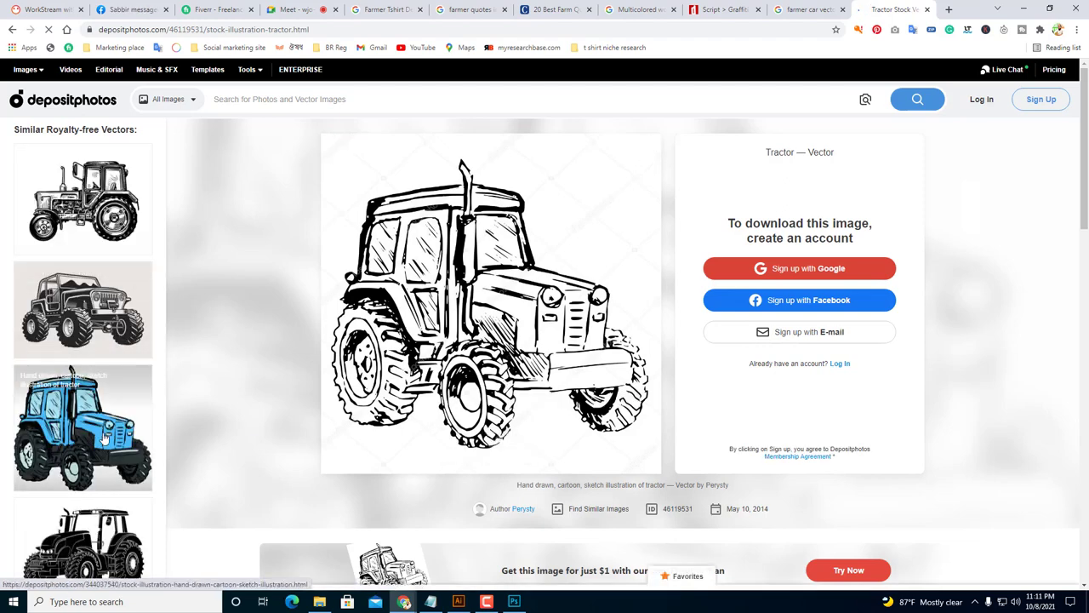
{"action": "scroll", "coordinate": [106, 362], "scroll_direction": "down", "scroll_amount": 2}
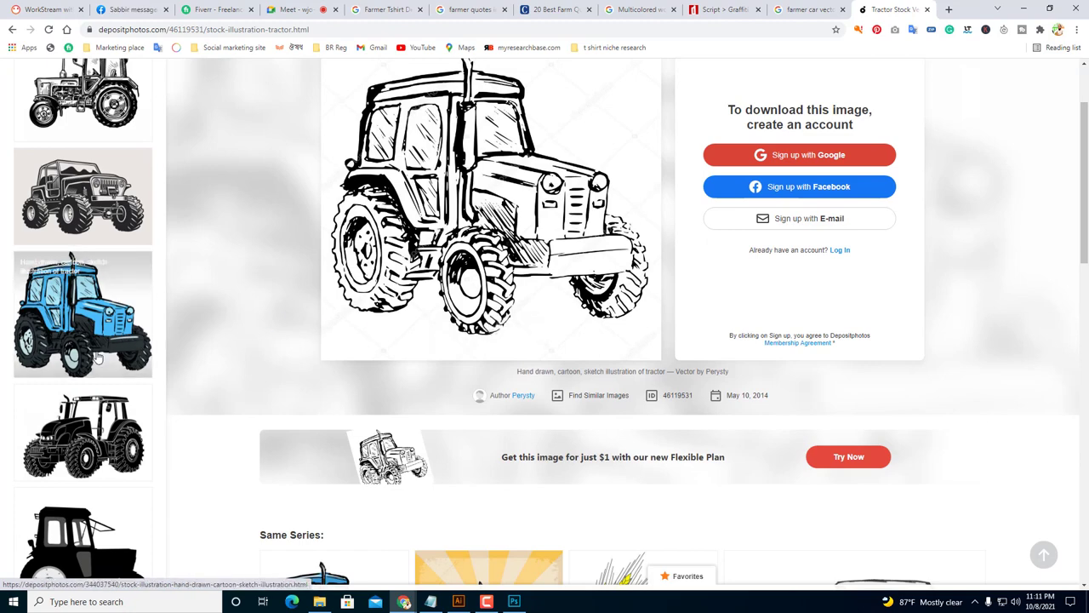
{"action": "scroll", "coordinate": [166, 447], "scroll_direction": "down", "scroll_amount": 1}
{"action": "scroll", "coordinate": [165, 447], "scroll_direction": "down", "scroll_amount": 6}
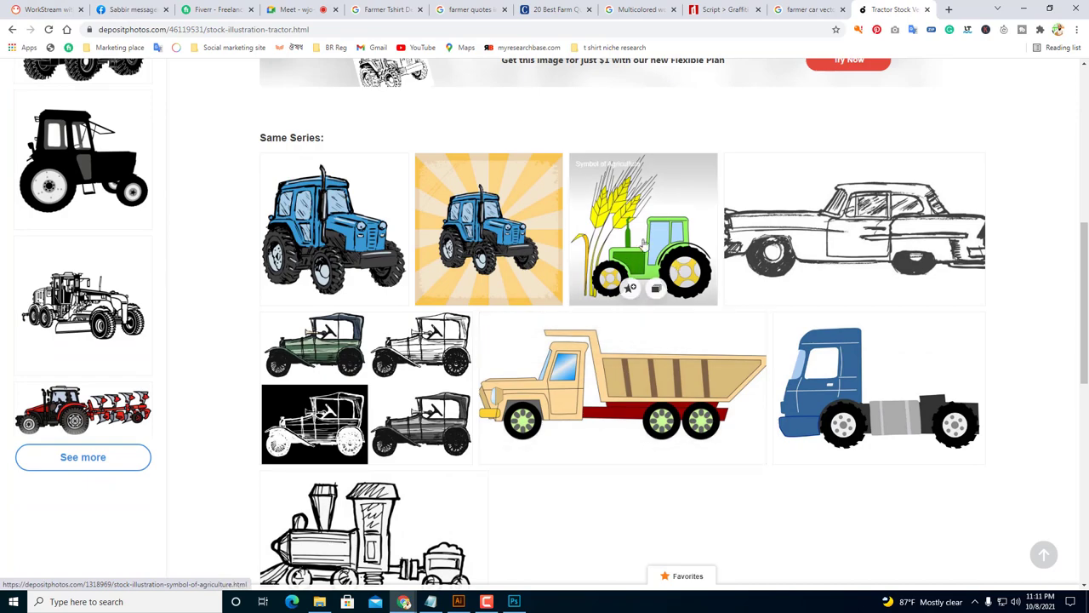
{"action": "scroll", "coordinate": [502, 483], "scroll_direction": "down", "scroll_amount": 4}
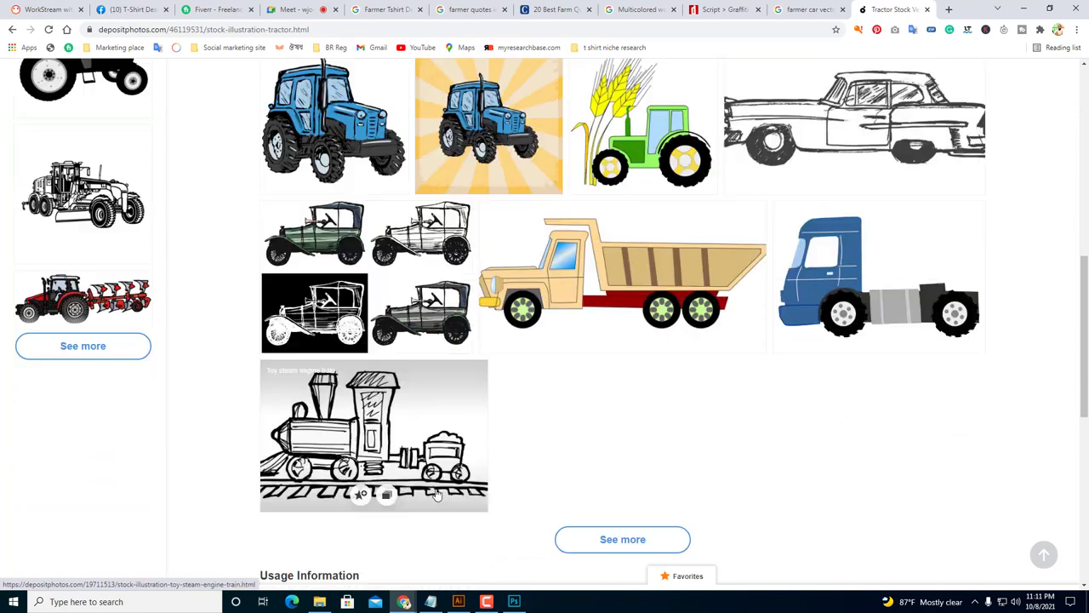
Leave the tractor vectors for the niche.txt notes in Notepad and highlight the Repeating_Text style.
{"action": "scroll", "coordinate": [502, 483], "scroll_direction": "up", "scroll_amount": 4}
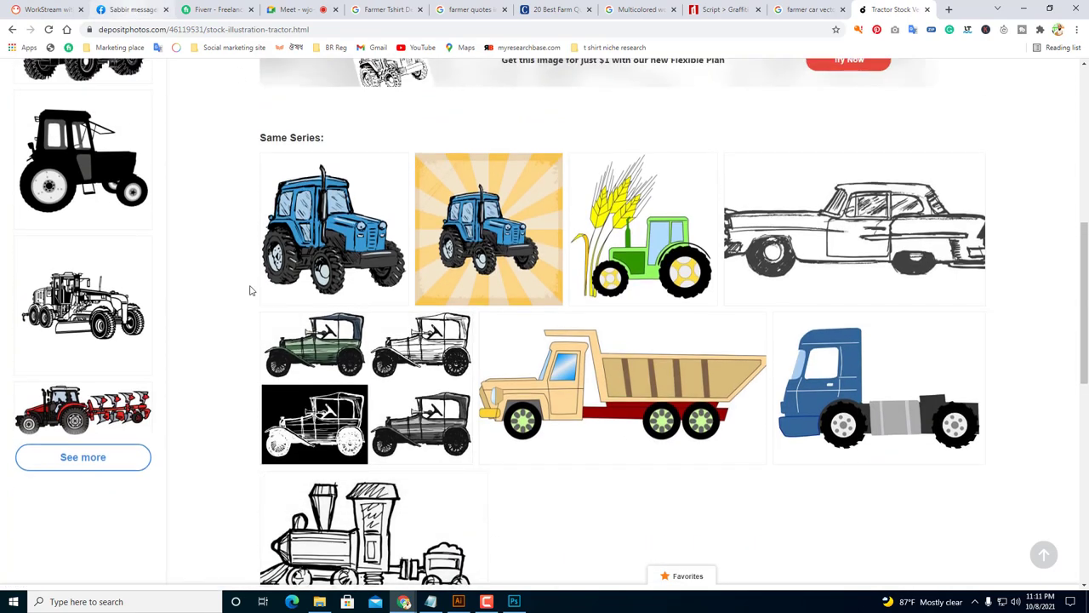
{"action": "left_click", "coordinate": [456, 604]}
{"action": "left_click", "coordinate": [432, 602]}
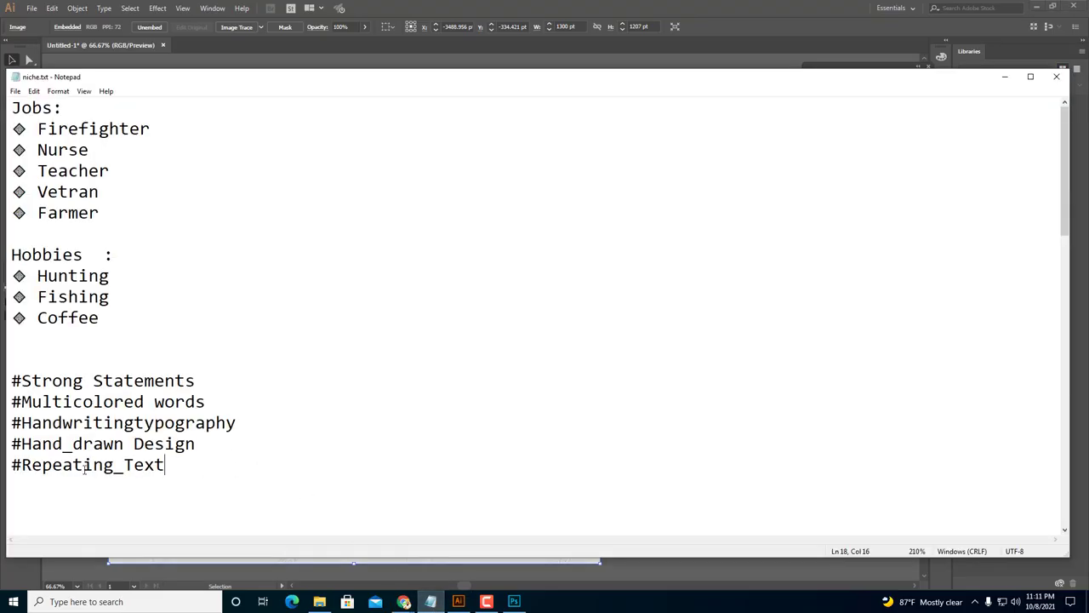
{"action": "left_click_drag", "start_coordinate": [182, 463], "coordinate": [21, 465]}
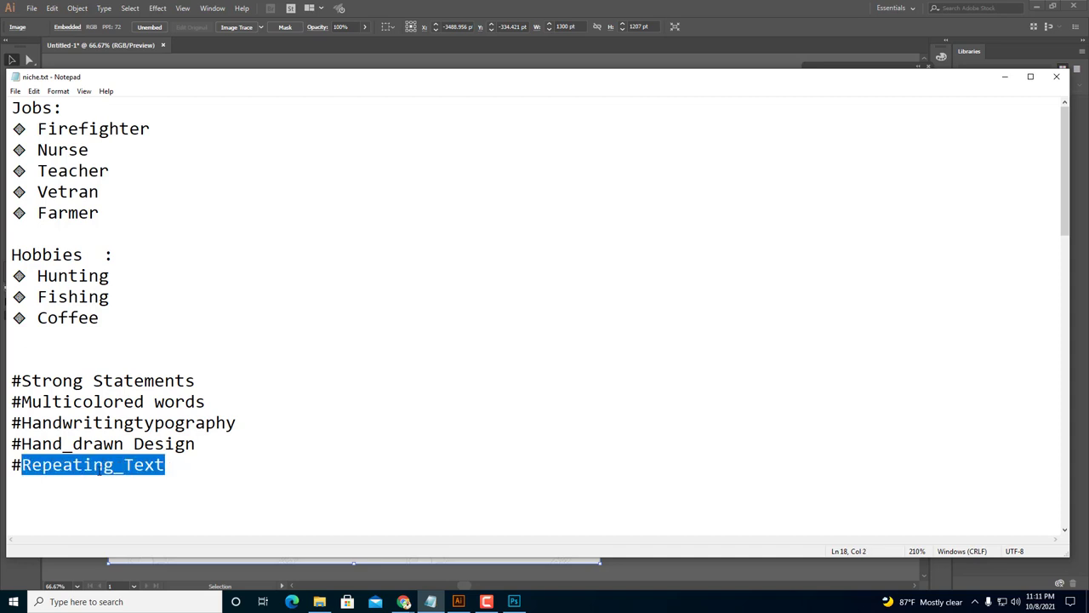
Switch to Illustrator and recolour the stacked four-row FARMER repeating-text group with a solid white fill.
{"action": "left_click", "coordinate": [458, 601]}
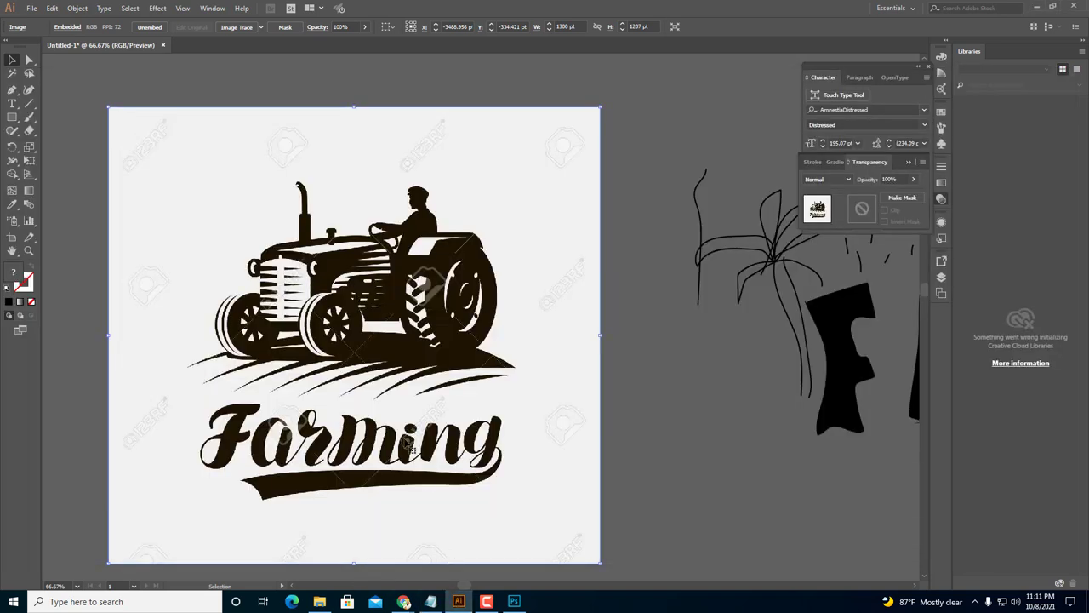
{"action": "scroll", "coordinate": [422, 375], "scroll_direction": "down", "scroll_amount": 1}
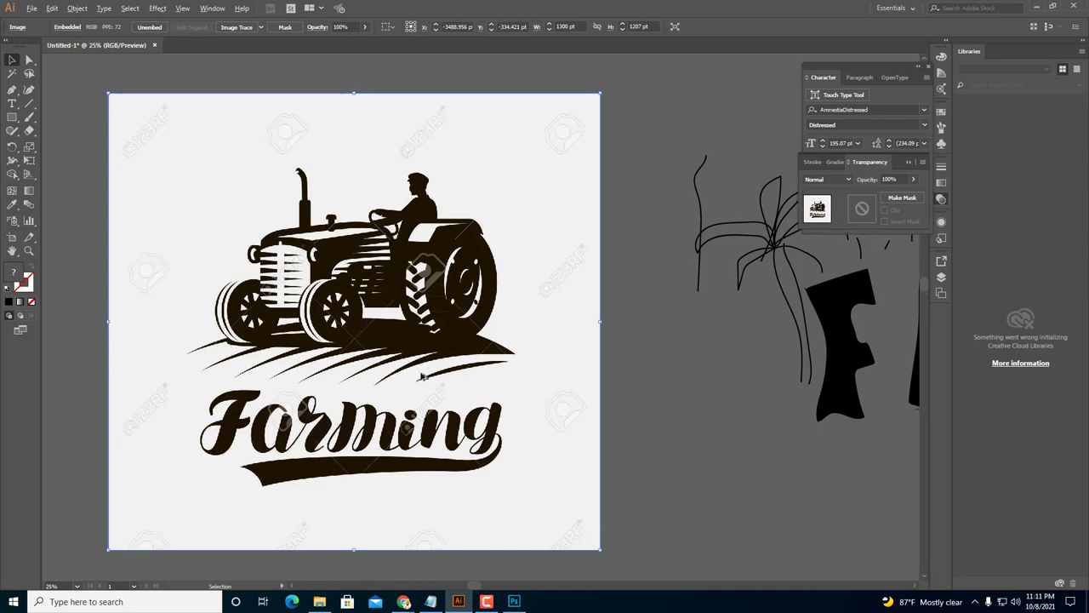
{"action": "scroll", "coordinate": [422, 376], "scroll_direction": "down", "scroll_amount": 3}
{"action": "scroll", "coordinate": [441, 410], "scroll_direction": "up", "scroll_amount": 6}
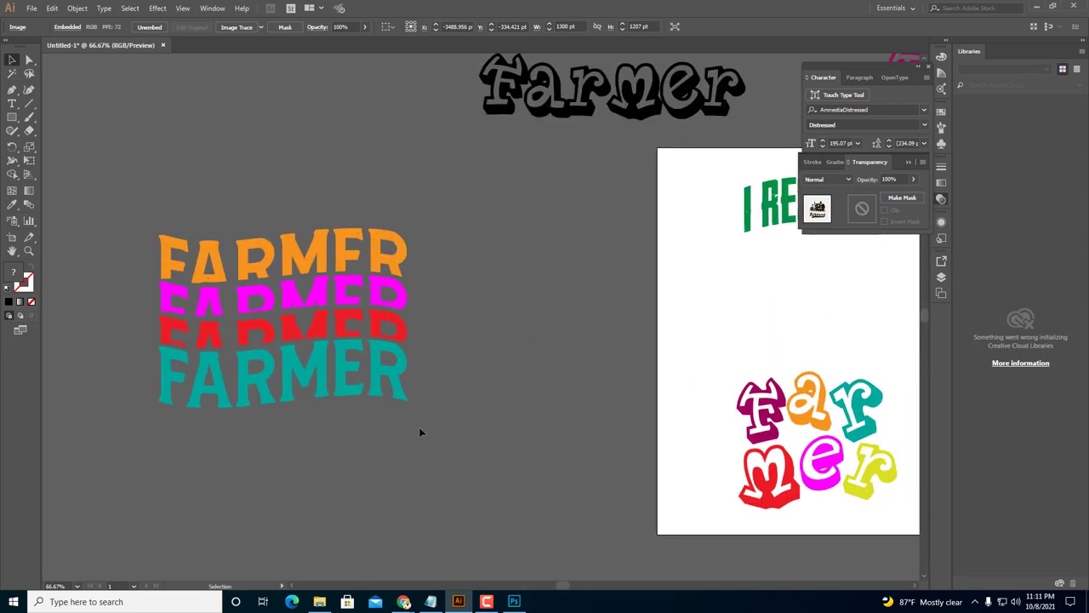
{"action": "scroll", "coordinate": [494, 367], "scroll_direction": "down", "scroll_amount": 2}
{"action": "left_click", "coordinate": [522, 420]}
{"action": "left_click_drag", "start_coordinate": [522, 421], "coordinate": [428, 414]}
{"action": "left_click_drag", "start_coordinate": [277, 268], "coordinate": [431, 433]}
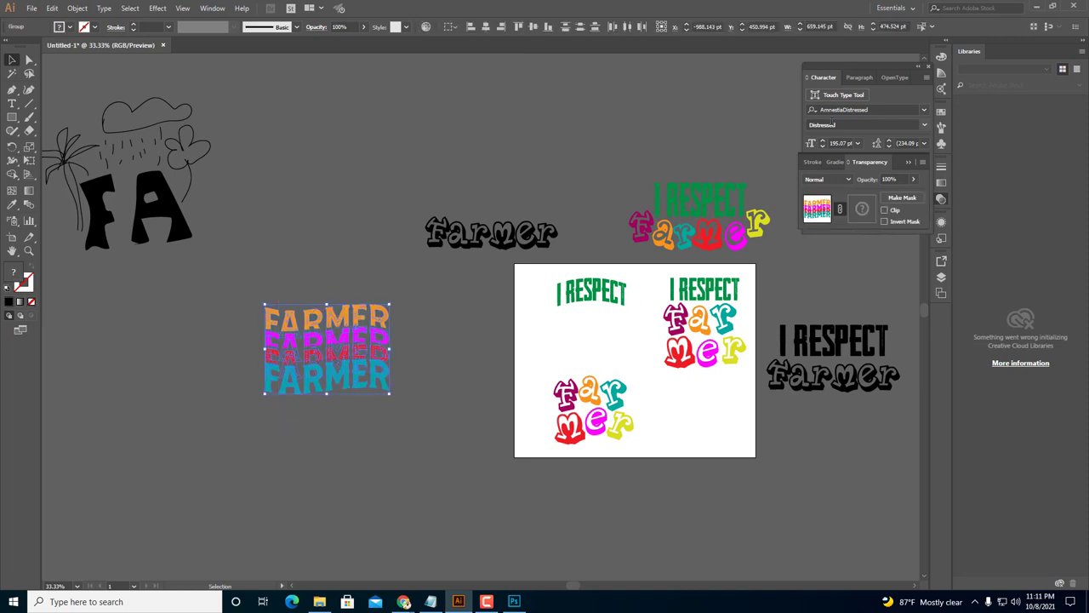
{"action": "left_click", "coordinate": [941, 58]}
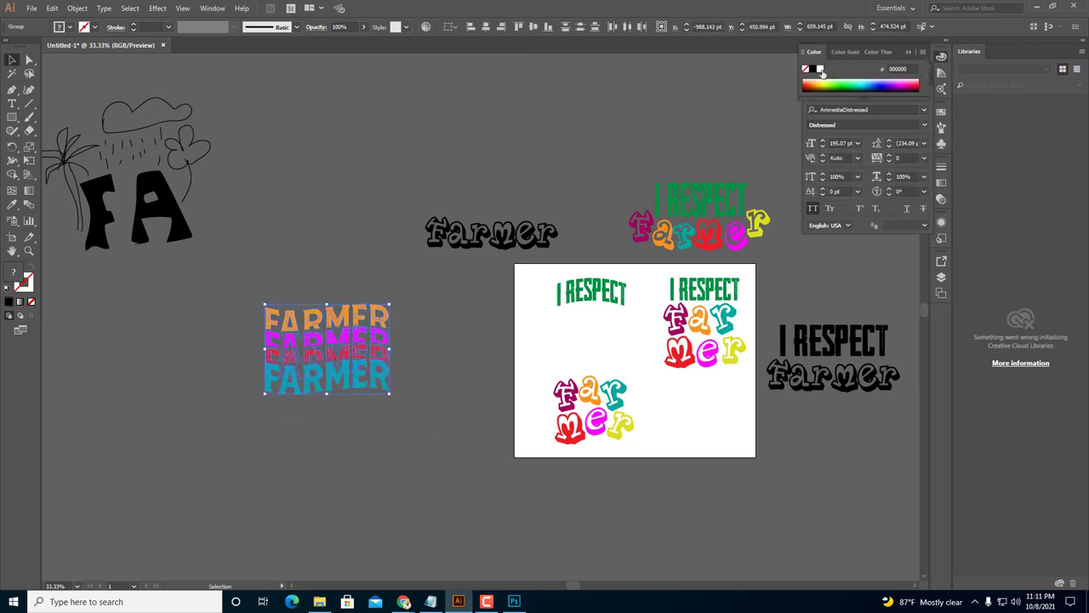
{"action": "left_click", "coordinate": [821, 72]}
{"action": "scroll", "coordinate": [353, 416], "scroll_direction": "up", "scroll_amount": 1}
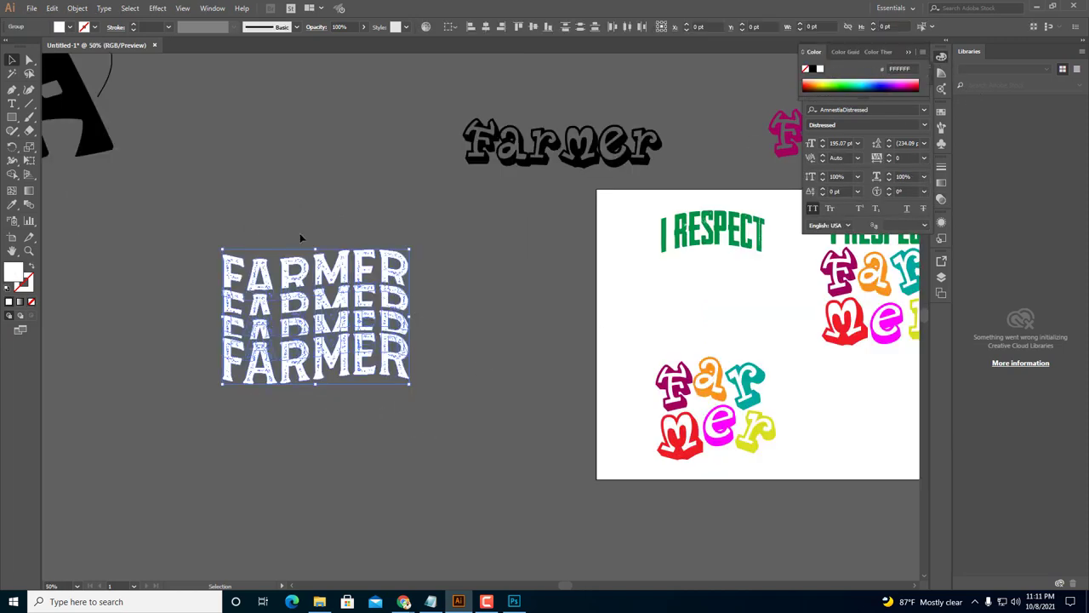
{"action": "left_click", "coordinate": [386, 380]}
{"action": "scroll", "coordinate": [385, 379], "scroll_direction": "down", "scroll_amount": 1}
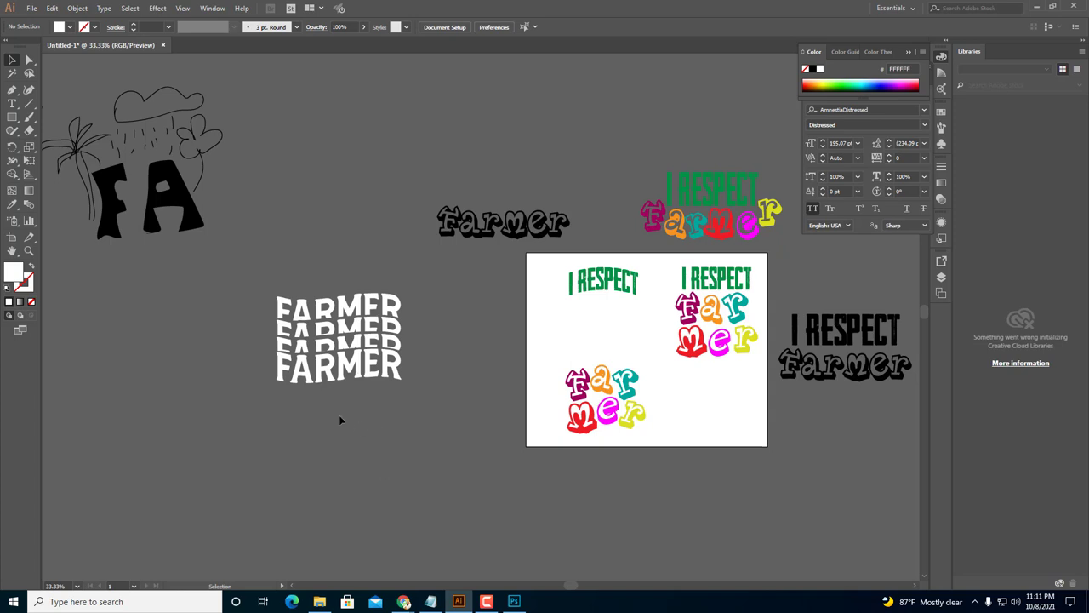
Try moving the first FARMER row straight down inside the white repeating-text group, undo the move and leave the group.
{"action": "scroll", "coordinate": [389, 330], "scroll_direction": "up", "scroll_amount": 1, "text": "alt"}
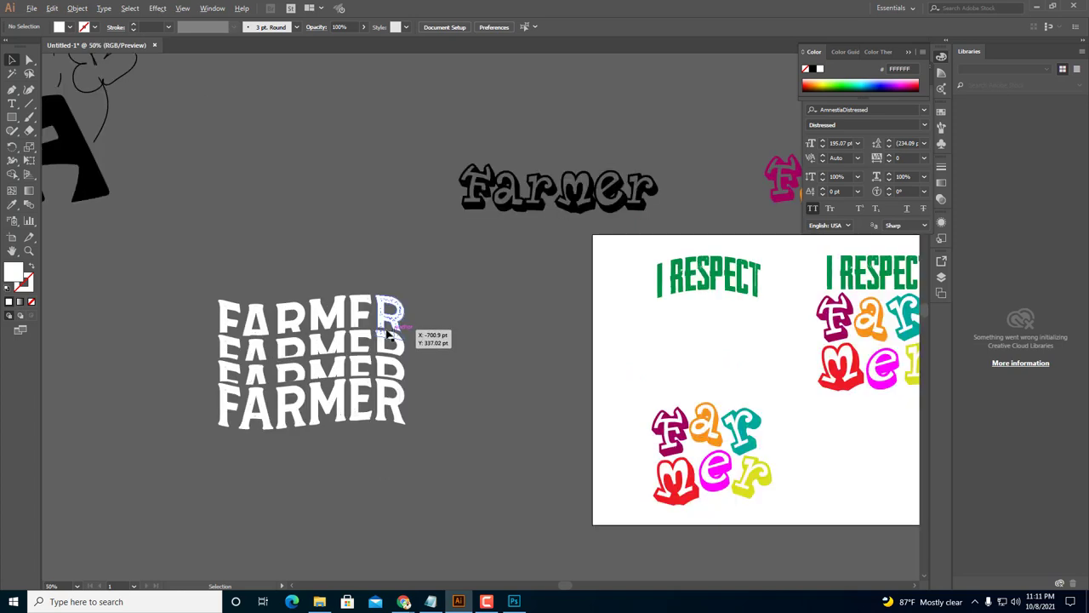
{"action": "scroll", "coordinate": [389, 330], "scroll_direction": "up", "scroll_amount": 2, "text": "alt"}
{"action": "double_click", "coordinate": [394, 311]}
{"action": "left_click_drag", "start_coordinate": [387, 285], "coordinate": [385, 299]}
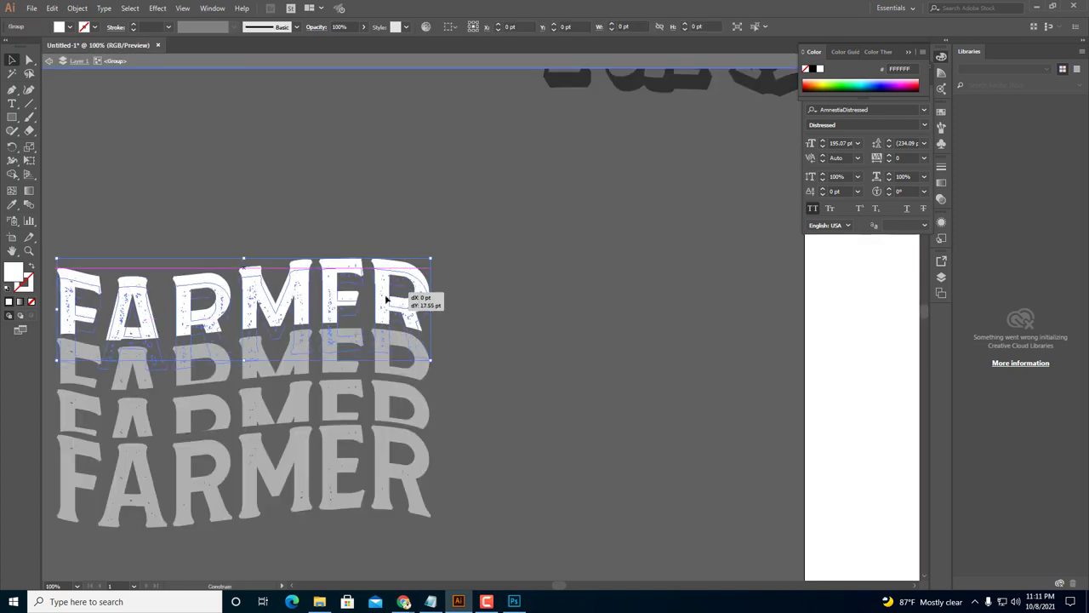
{"action": "key", "text": "ctrl+z"}
{"action": "left_click", "coordinate": [471, 303]}
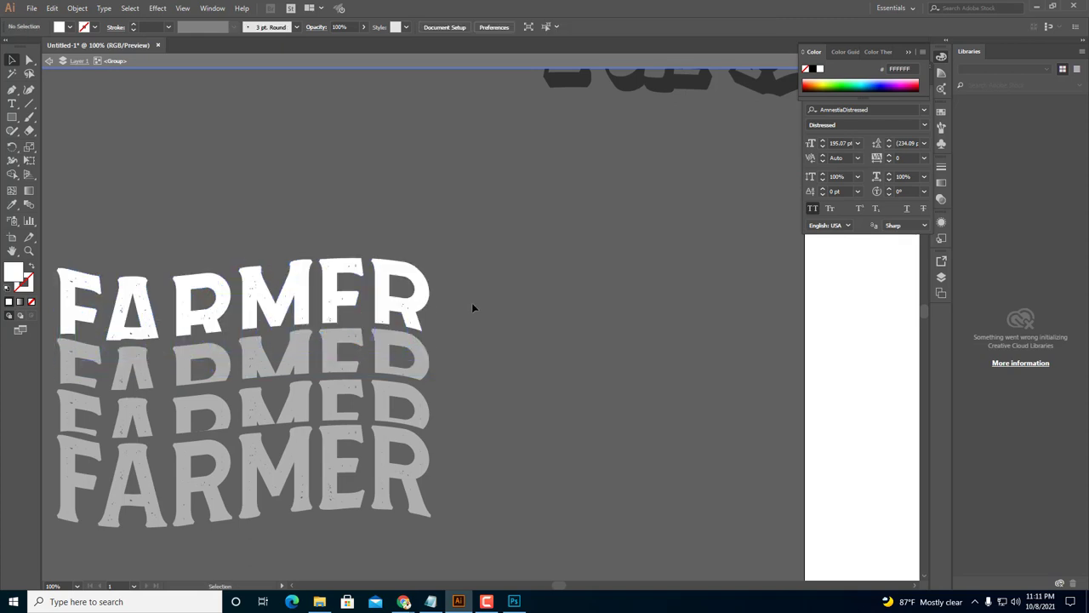
{"action": "scroll", "coordinate": [512, 368], "scroll_direction": "down", "scroll_amount": 2, "text": "alt"}
{"action": "key", "text": "Escape"}
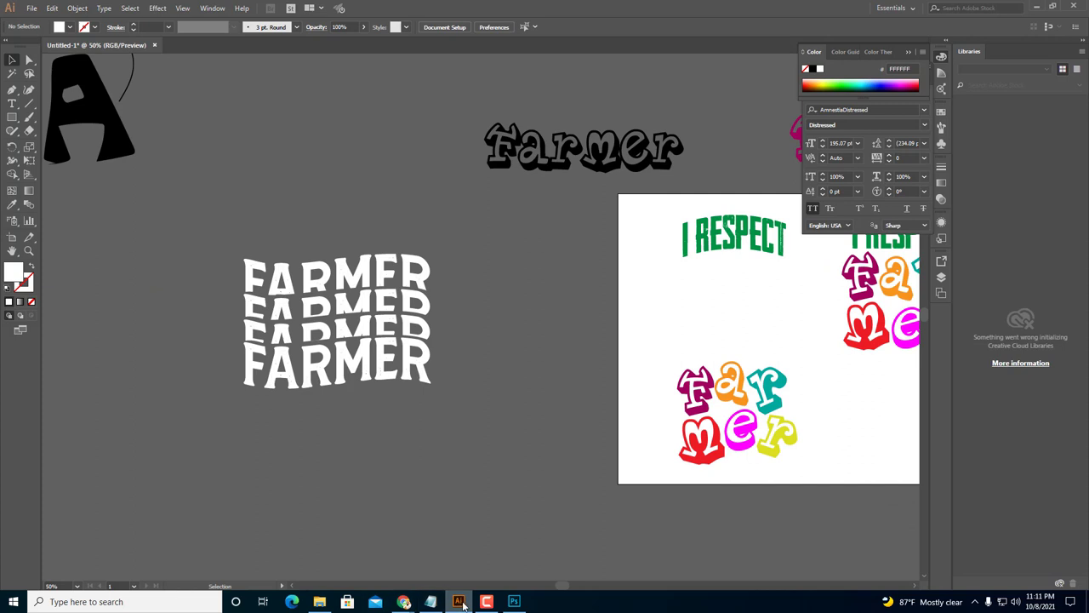
Switch to the niche.txt notes in Notepad, review the jobs, hobbies and typography style lists, and minimize the notes.
{"action": "left_click", "coordinate": [431, 602]}
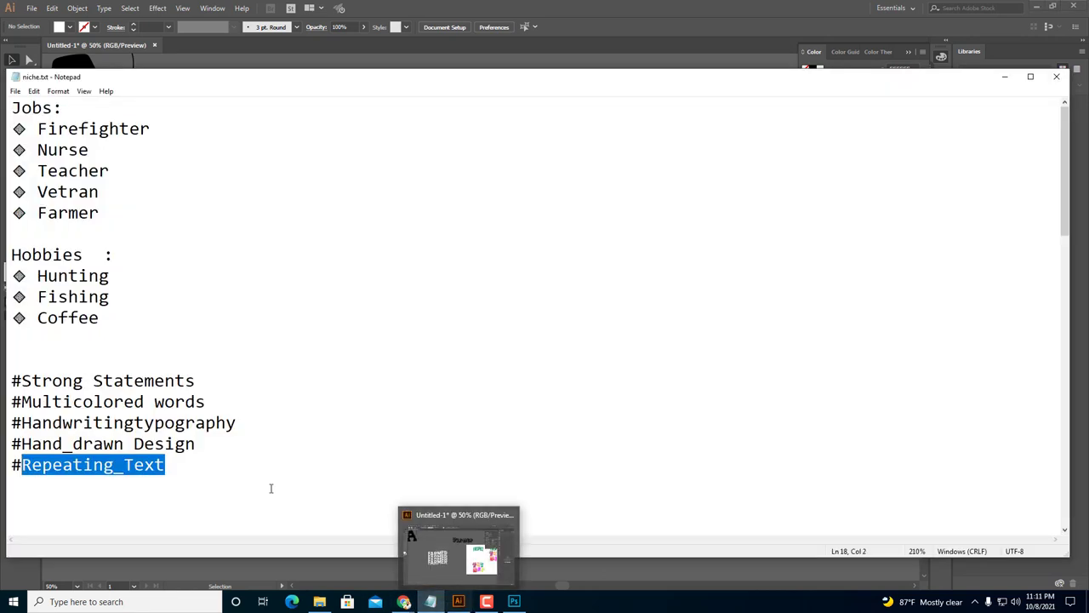
{"action": "left_click", "coordinate": [150, 298]}
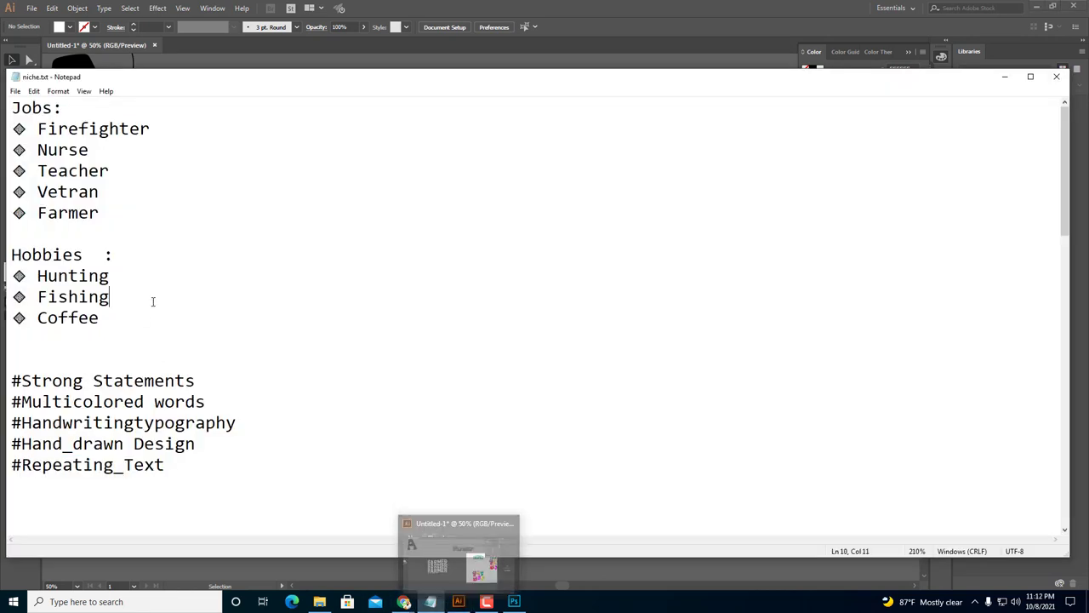
{"action": "left_click", "coordinate": [130, 346]}
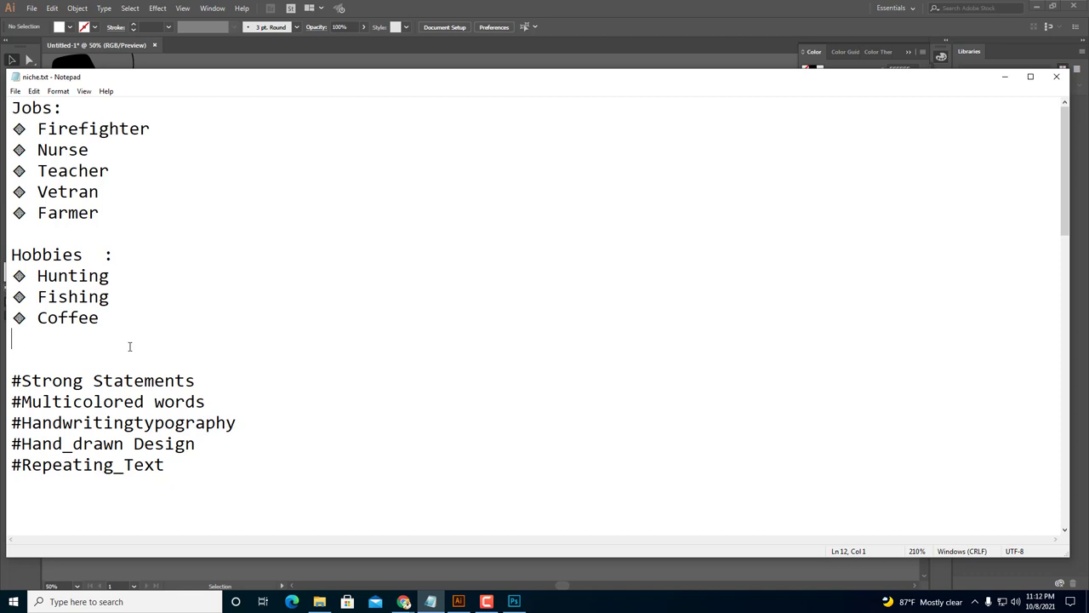
{"action": "left_click", "coordinate": [404, 601]}
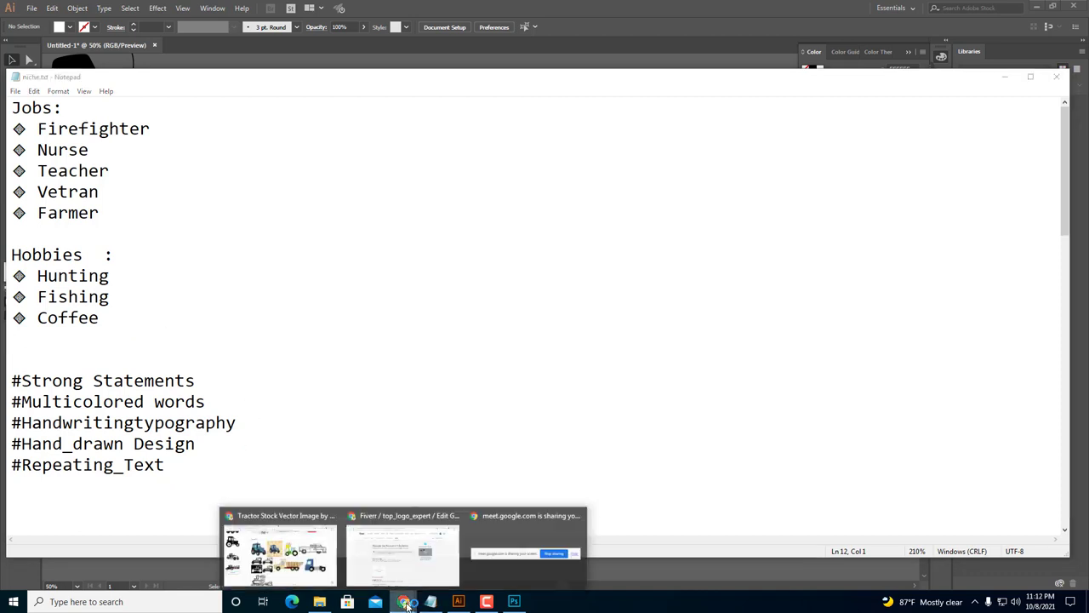
{"action": "left_click", "coordinate": [413, 438]}
{"action": "left_click", "coordinate": [195, 484]}
{"action": "key", "text": "BackSpace"}
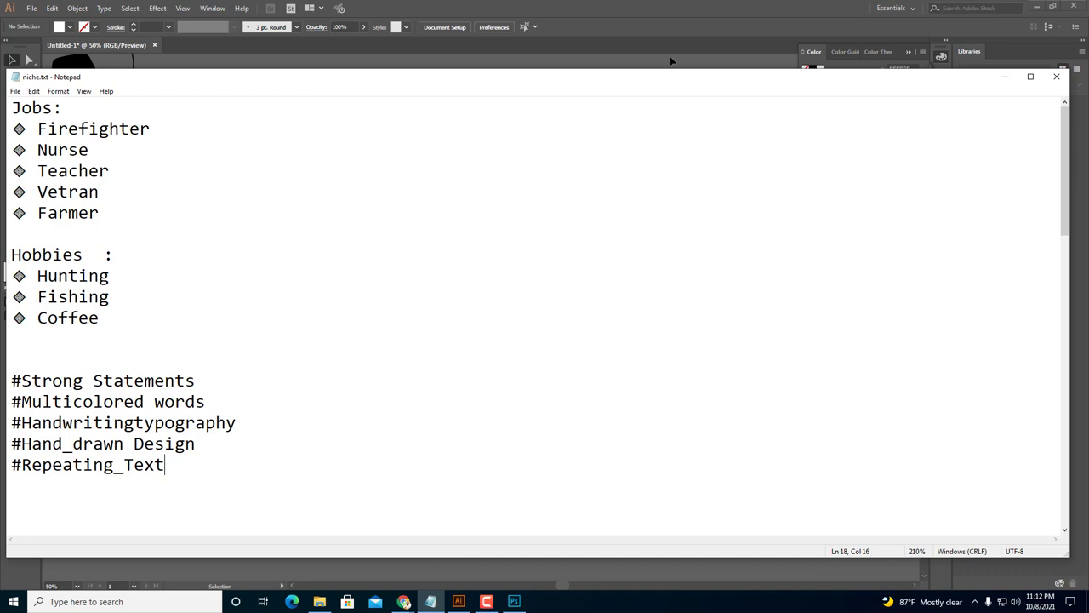
{"action": "left_click", "coordinate": [1004, 77]}
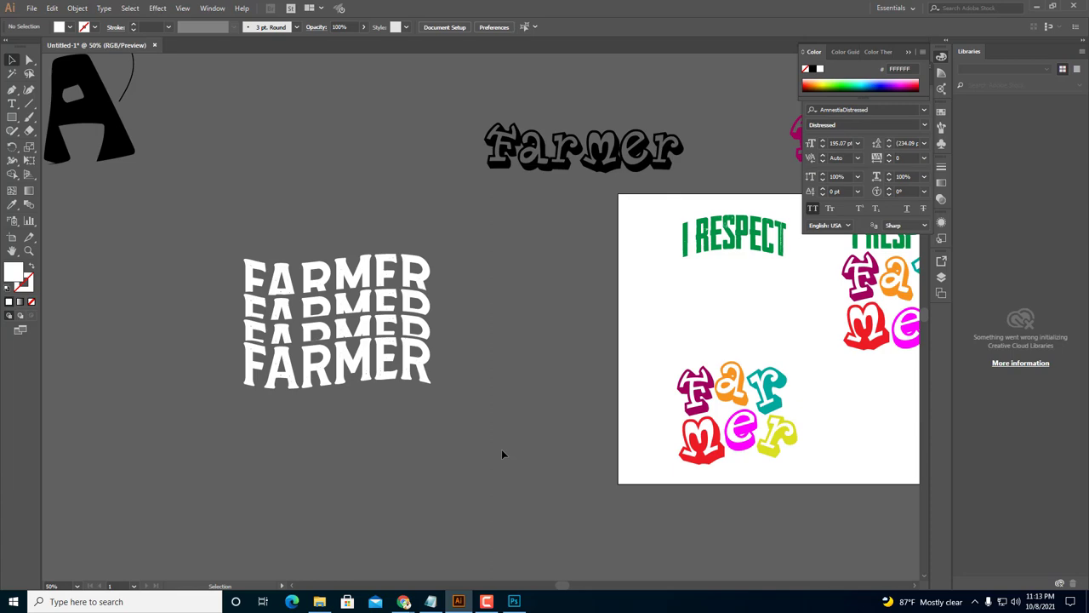
Switch to Chrome, view the black-and-white tractor sketch vector and go to the open Google Meet call.
{"action": "mouse_move", "coordinate": [408, 603]}
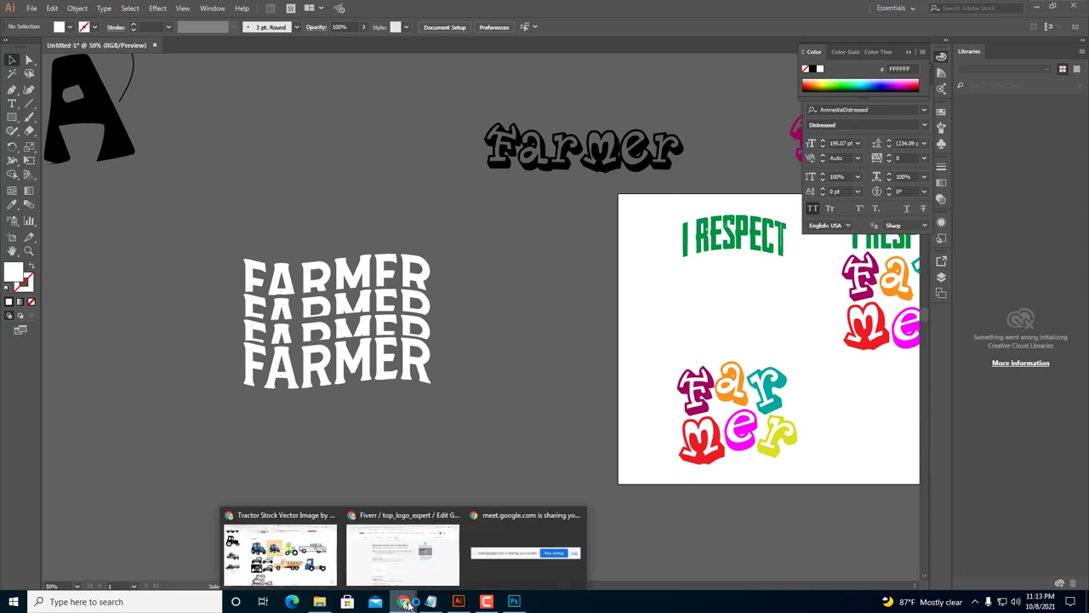
{"action": "left_click", "coordinate": [299, 558]}
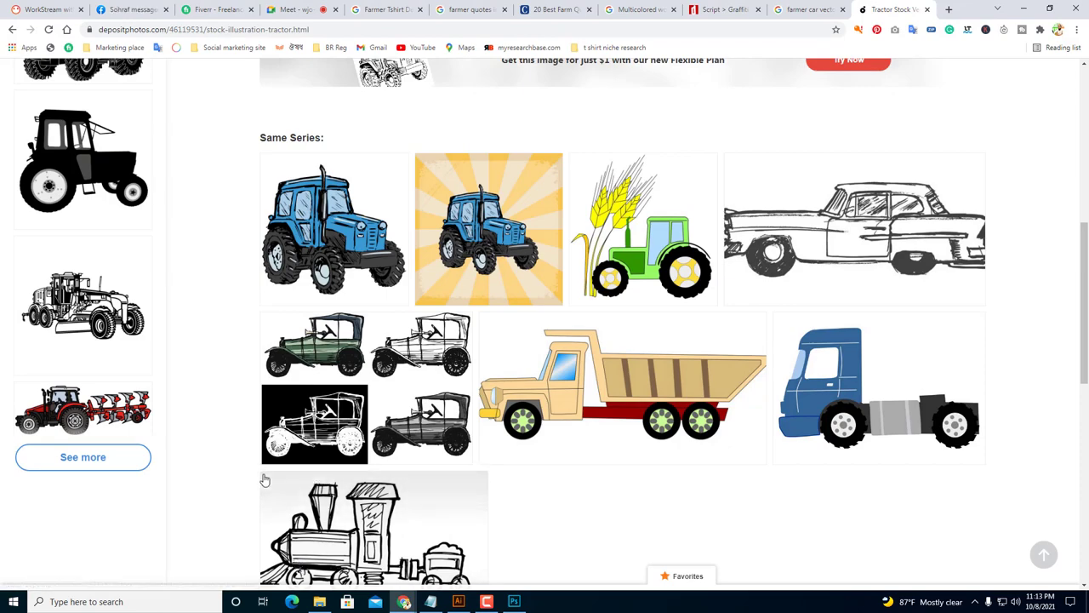
{"action": "scroll", "coordinate": [259, 485], "scroll_direction": "up", "scroll_amount": 6}
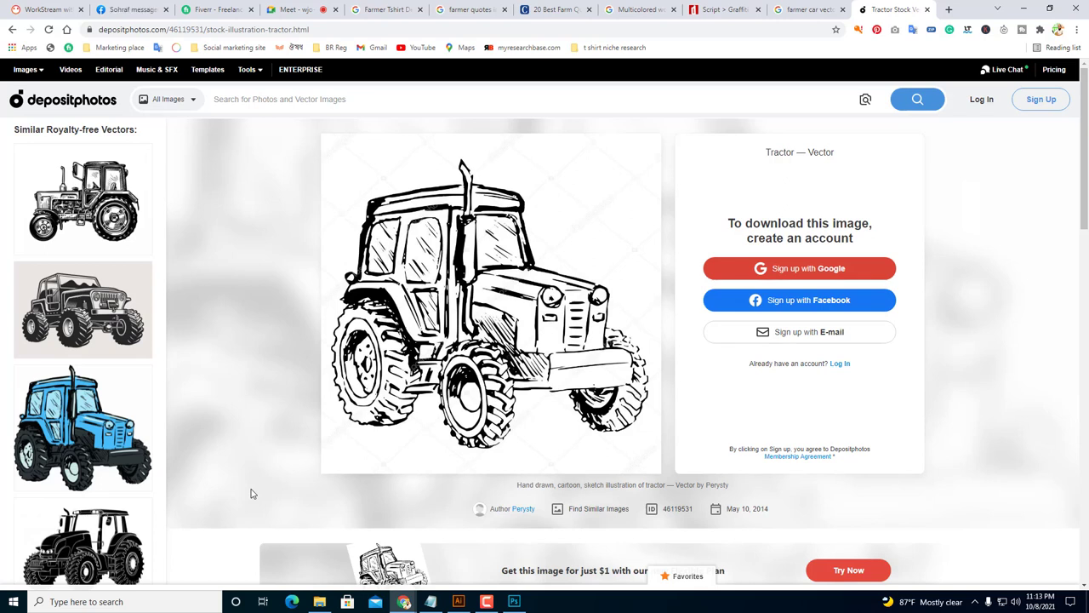
{"action": "left_click", "coordinate": [128, 9]}
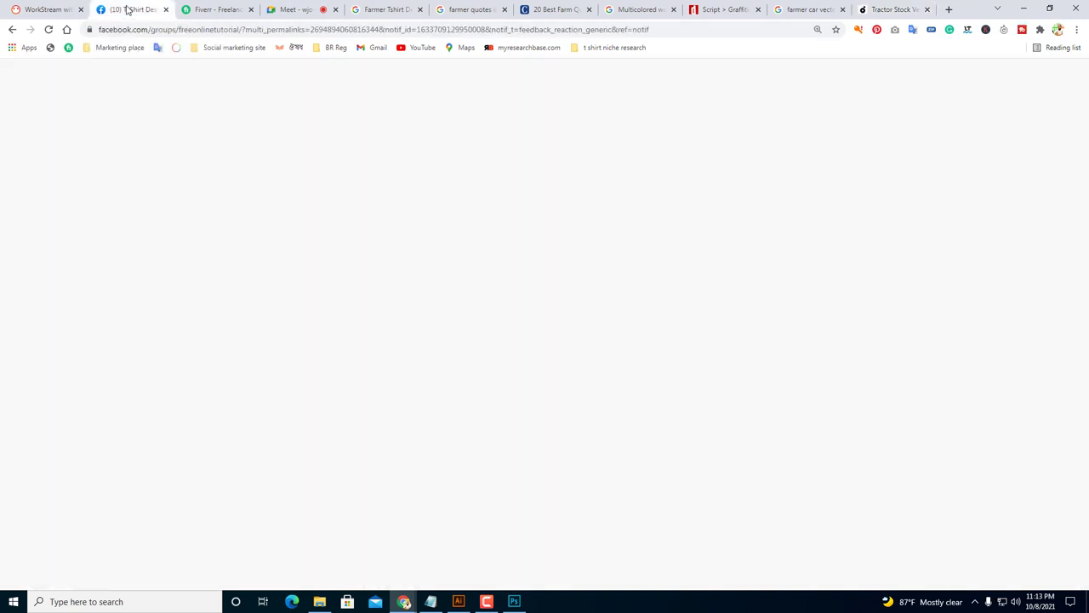
{"action": "left_click", "coordinate": [510, 9]}
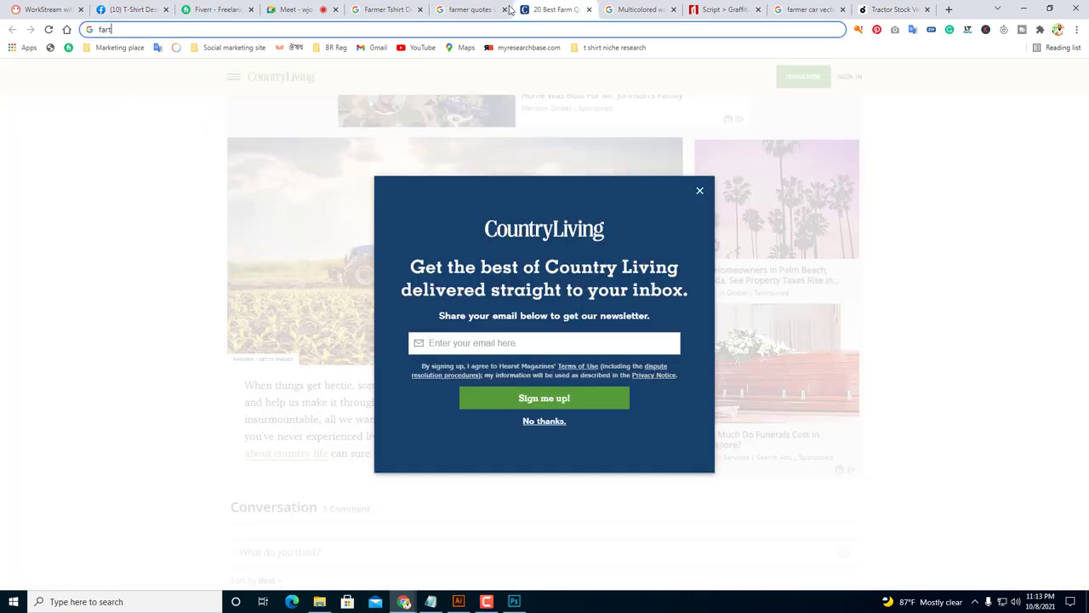
{"action": "left_click", "coordinate": [285, 10]}
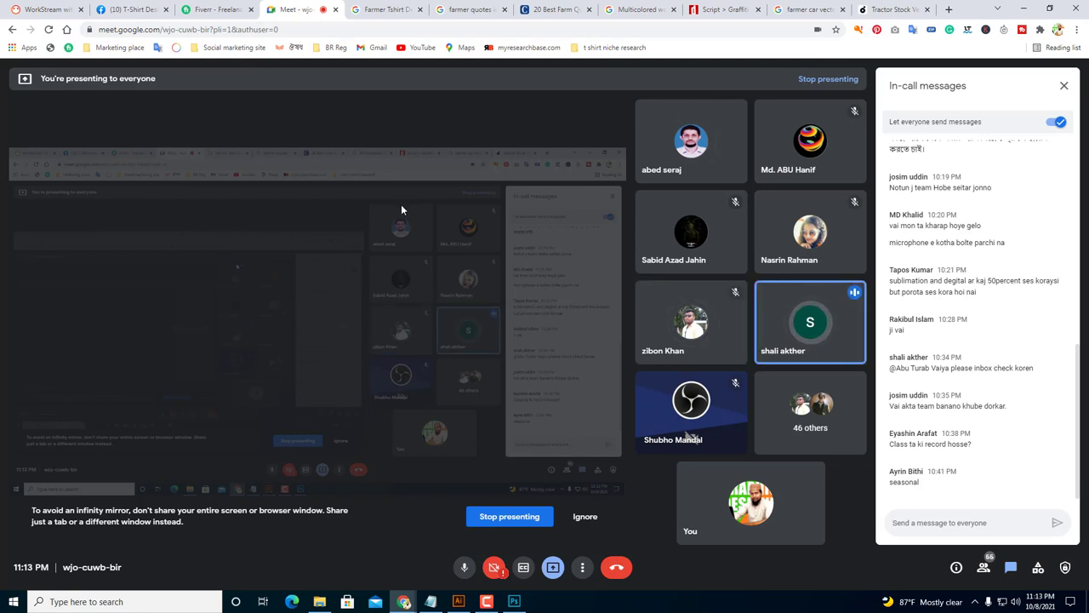
Load youtube.com in place of the Dafont graffiti fonts page and open the signed-in account's own channel.
{"action": "left_click", "coordinate": [714, 10]}
{"action": "left_click", "coordinate": [376, 32]}
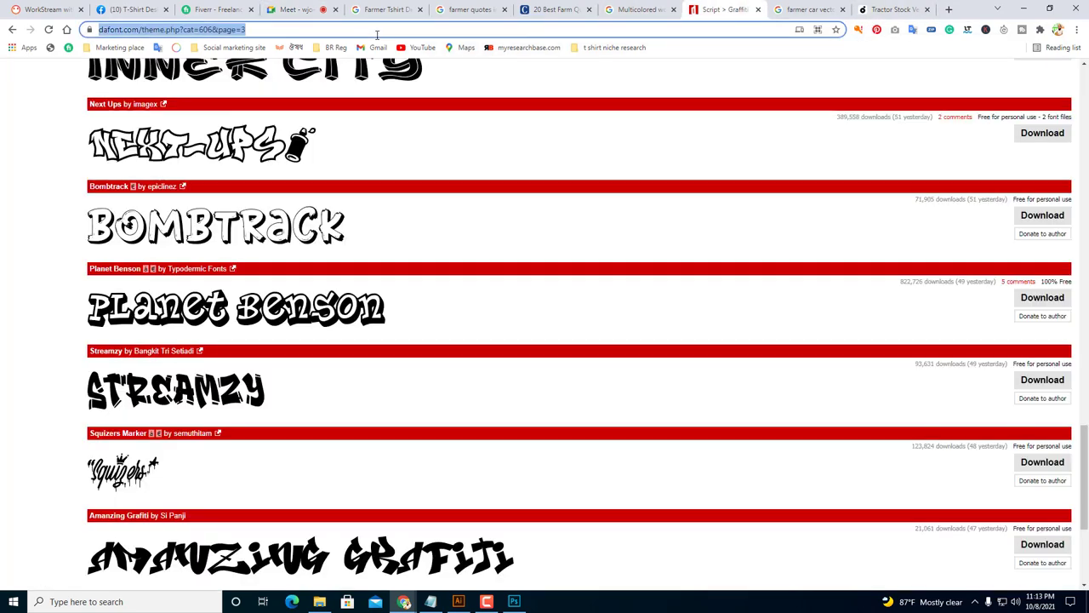
{"action": "type", "text": "y"}
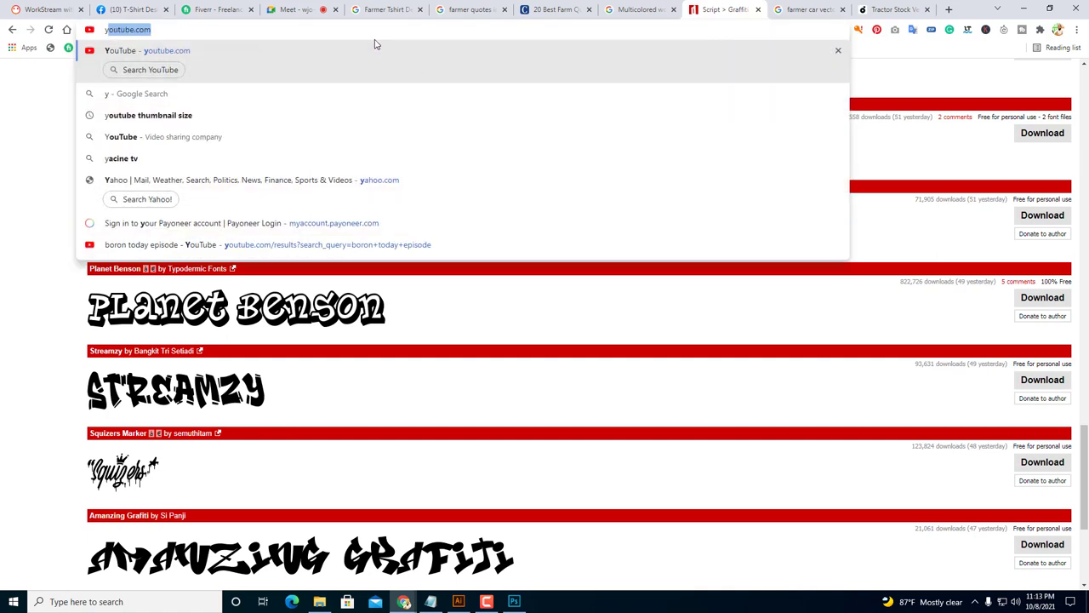
{"action": "key", "text": "Return"}
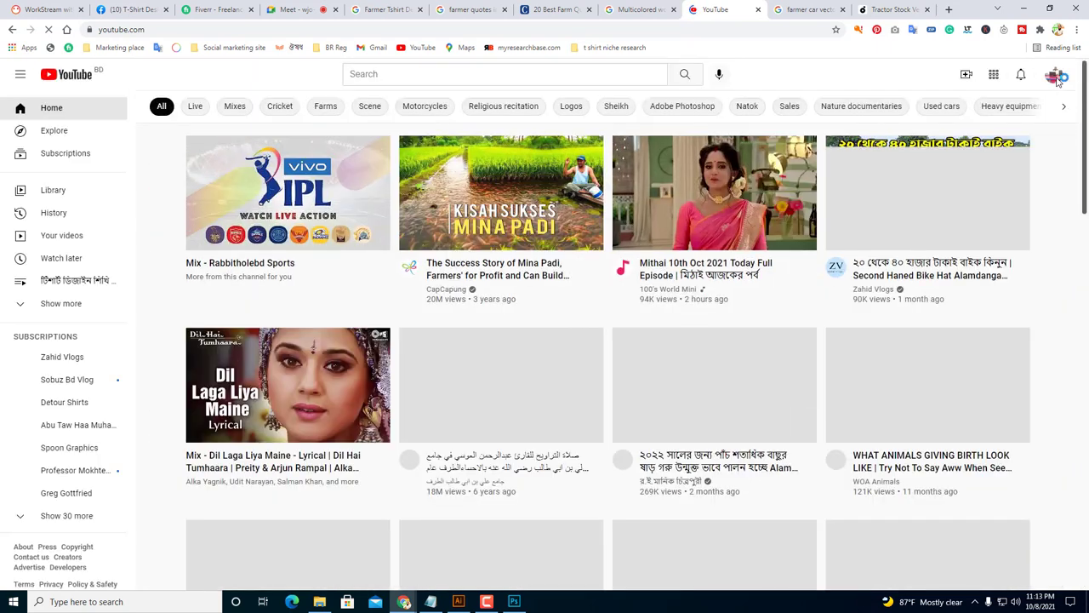
{"action": "left_click", "coordinate": [1055, 76]}
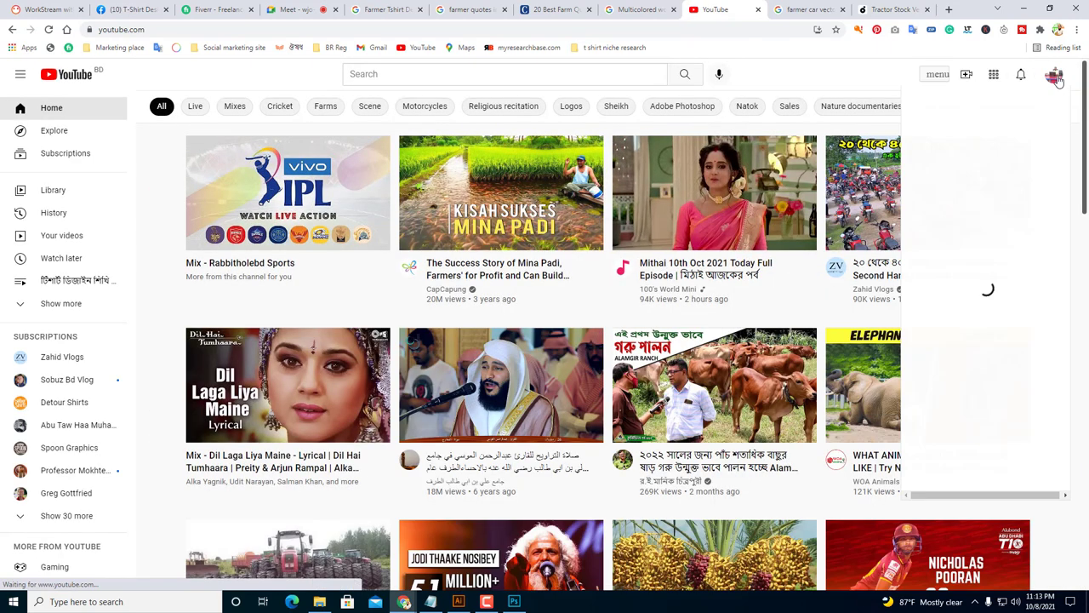
{"action": "left_click", "coordinate": [945, 146]}
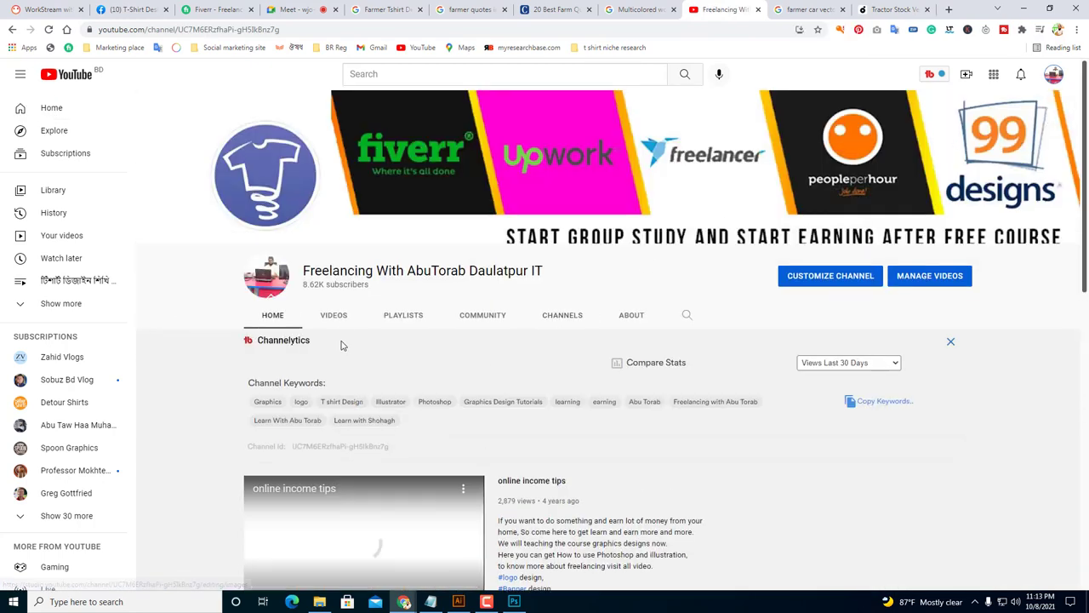
Browse the channel's uploaded videos and copy the link address of the Shutterstock sign-up and keyword research video.
{"action": "left_click", "coordinate": [340, 318]}
{"action": "scroll", "coordinate": [345, 323], "scroll_direction": "down", "scroll_amount": 5}
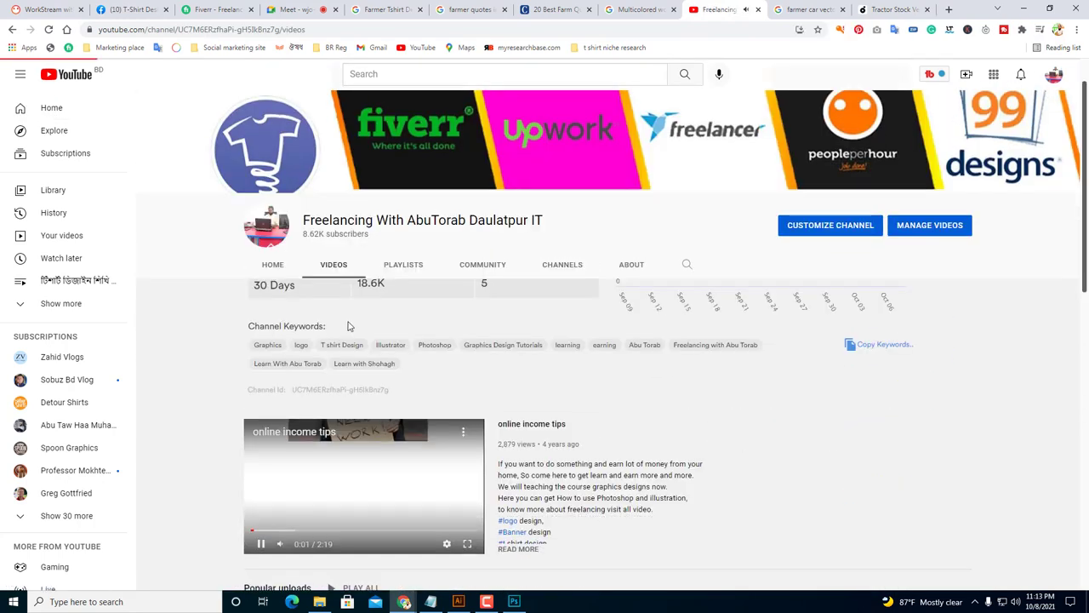
{"action": "scroll", "coordinate": [353, 330], "scroll_direction": "up", "scroll_amount": 2}
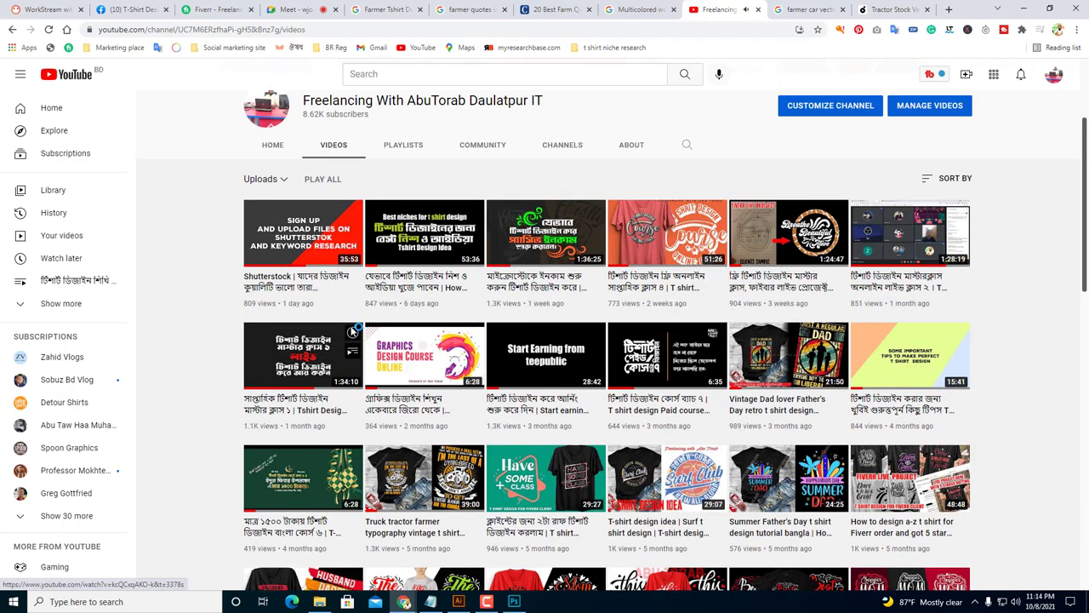
{"action": "right_click", "coordinate": [297, 229]}
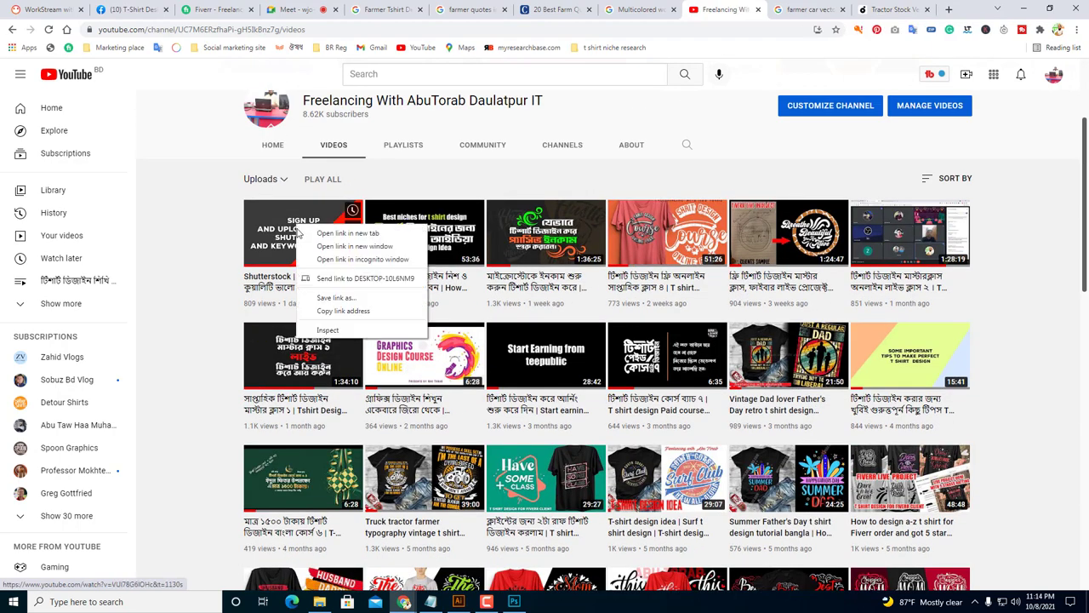
{"action": "left_click", "coordinate": [344, 311]}
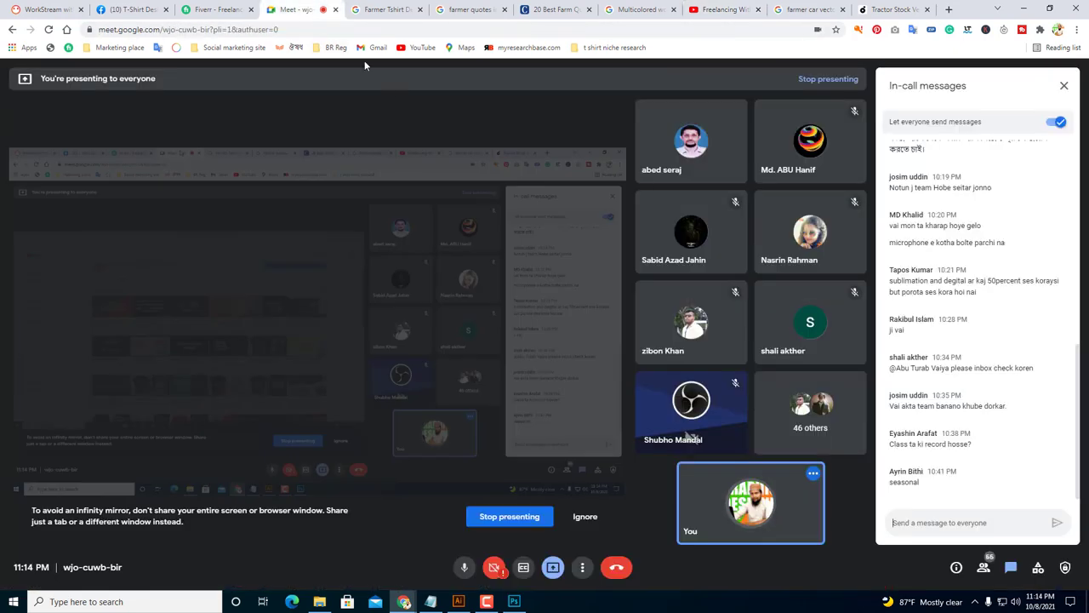
Send the copied YouTube tutorial link to everyone in the Google Meet in-call messages.
{"action": "left_click", "coordinate": [302, 10]}
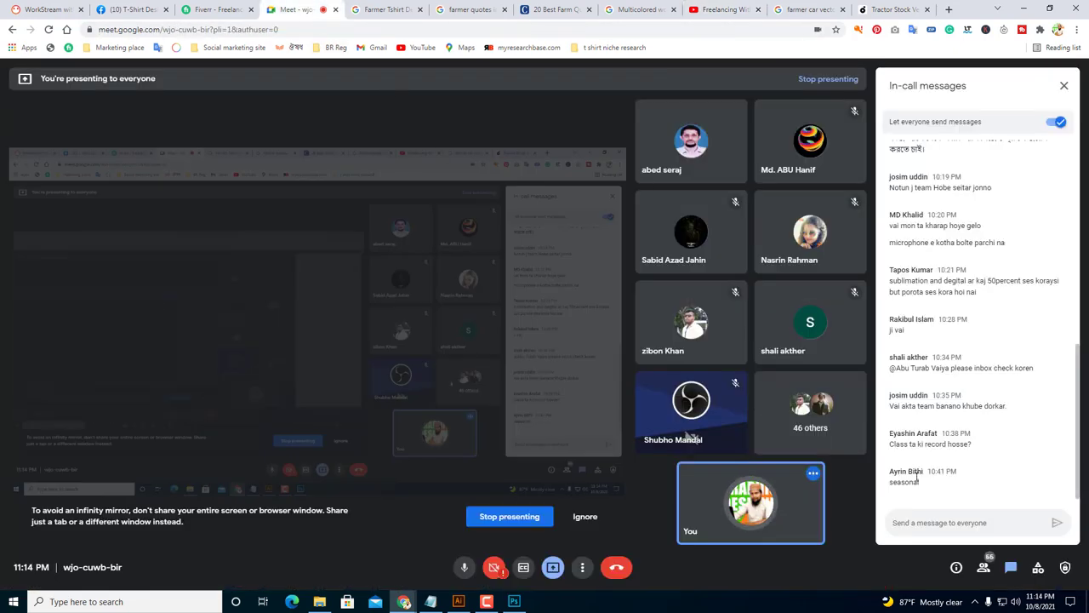
{"action": "left_click", "coordinate": [933, 521]}
{"action": "key", "text": "ctrl+v"}
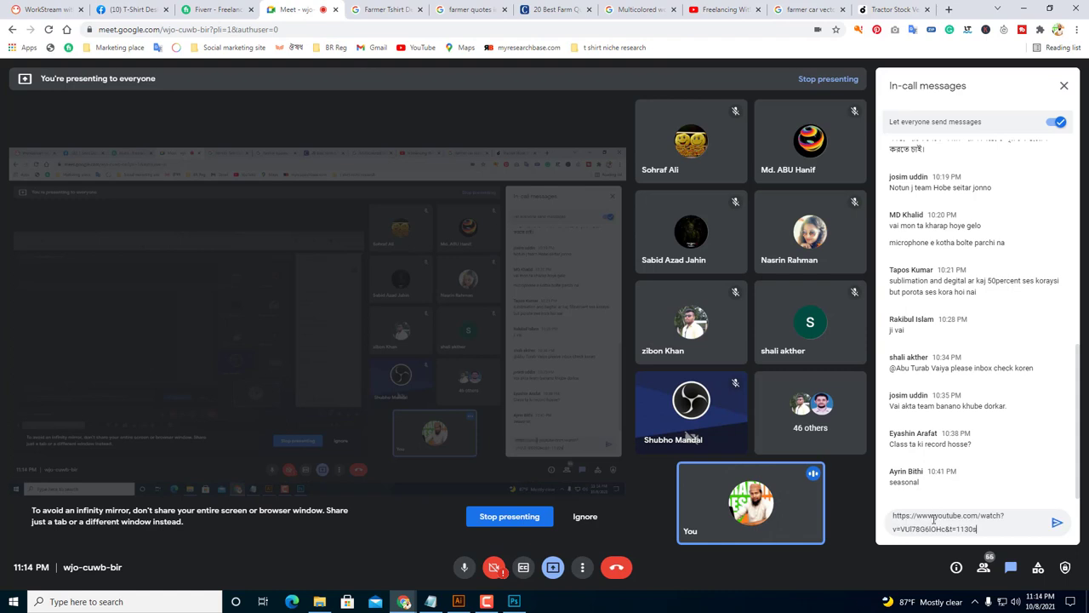
{"action": "left_click", "coordinate": [1055, 524]}
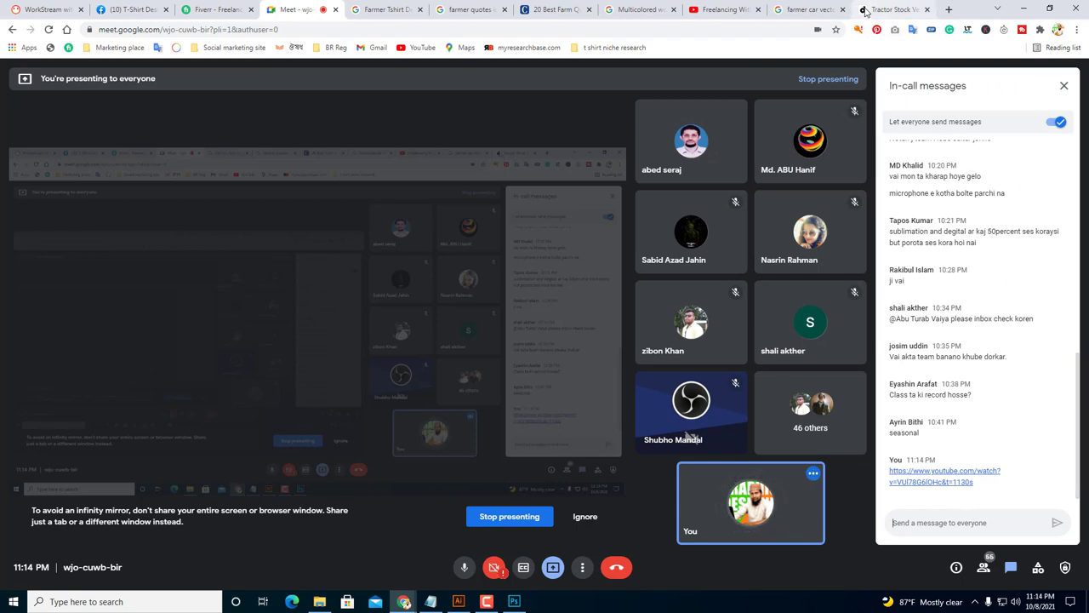
Glance at the Messenger list on Facebook, return to the Meet call and check the screen recorder's status.
{"action": "left_click", "coordinate": [132, 9]}
{"action": "left_click", "coordinate": [996, 77]}
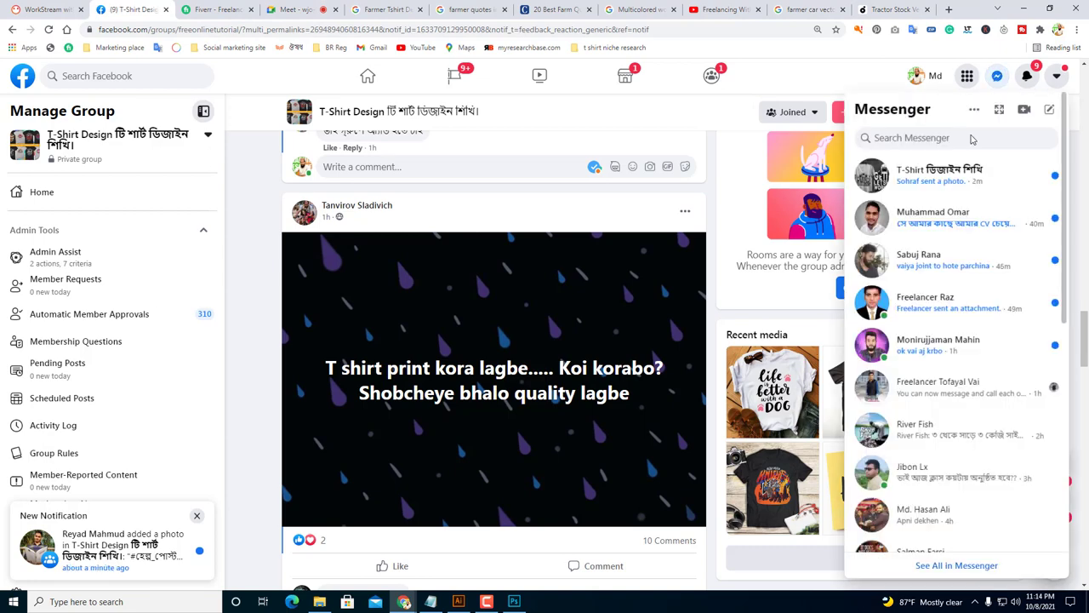
{"action": "left_click", "coordinate": [289, 10]}
{"action": "left_click", "coordinate": [487, 602]}
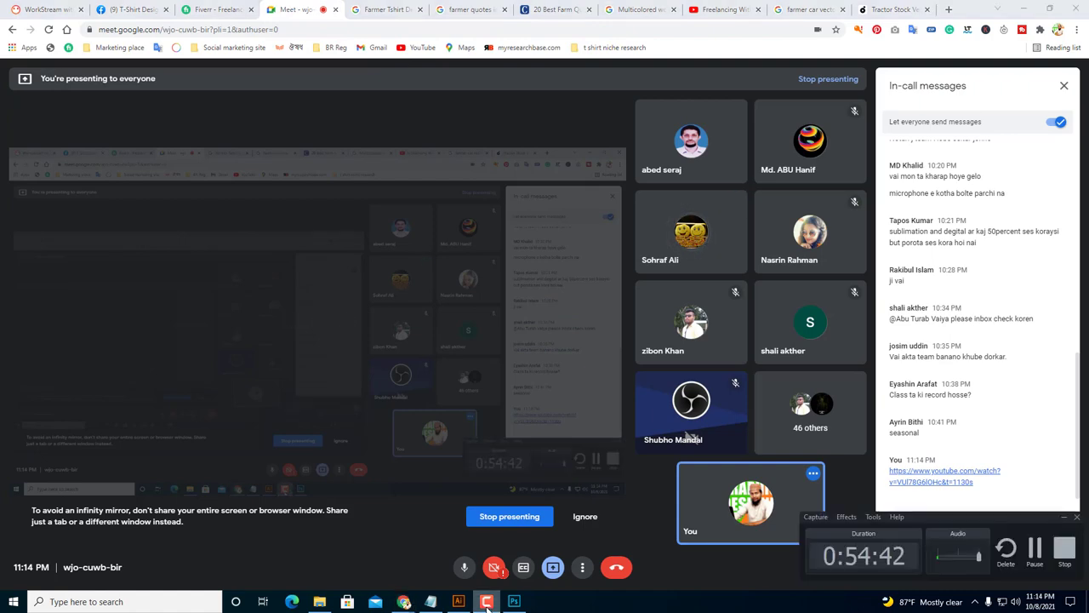
{"action": "left_click", "coordinate": [487, 601]}
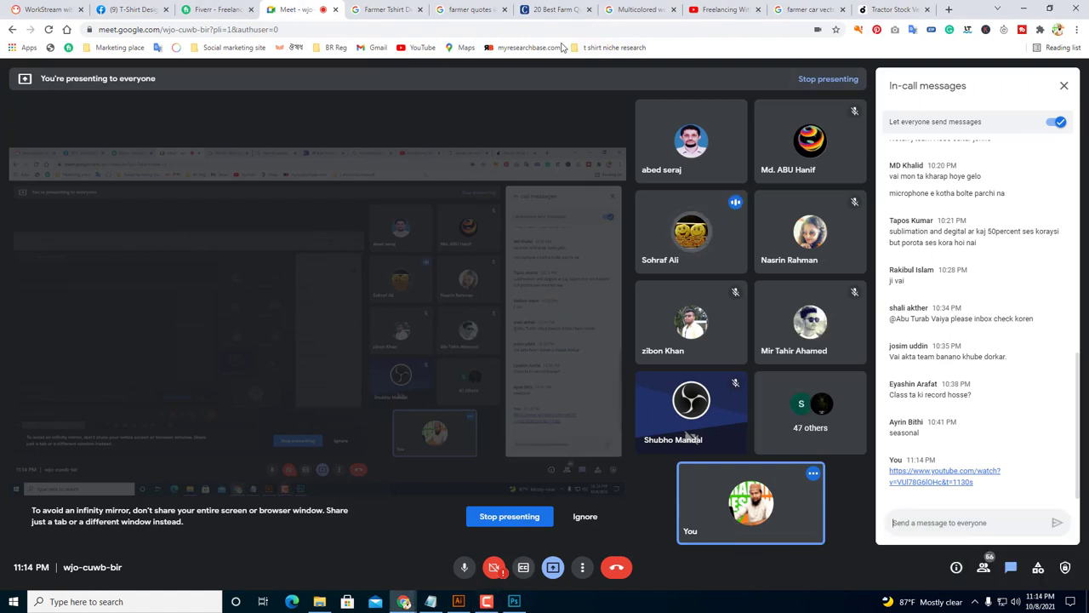
Return to Facebook, open the T-Shirt design group chat in Messenger and enlarge the Joyful T-shirt photo.
{"action": "left_click", "coordinate": [134, 16]}
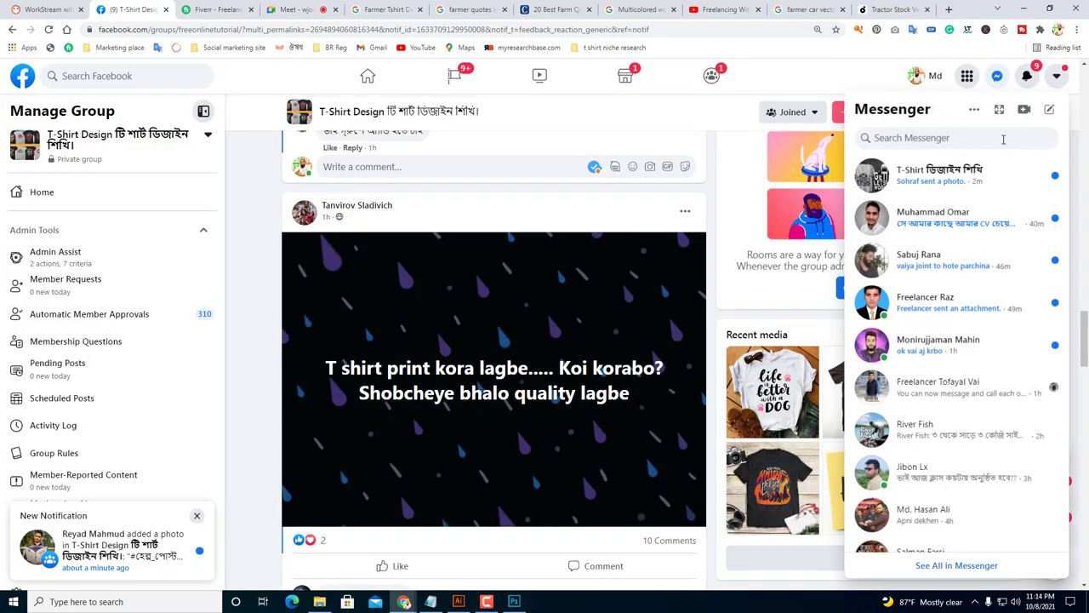
{"action": "left_click", "coordinate": [997, 77]}
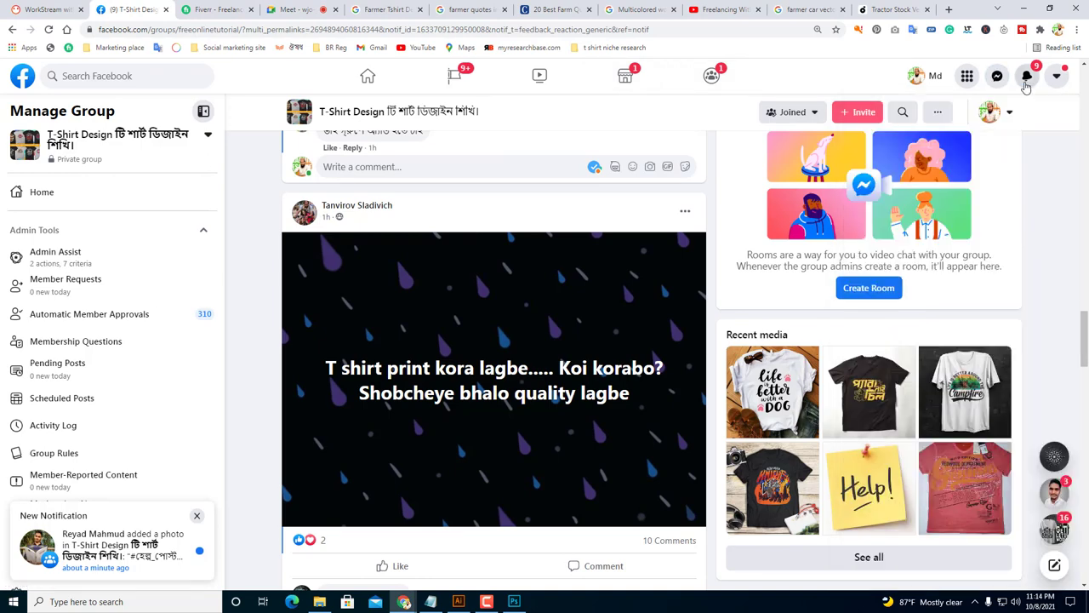
{"action": "left_click", "coordinate": [1027, 81]}
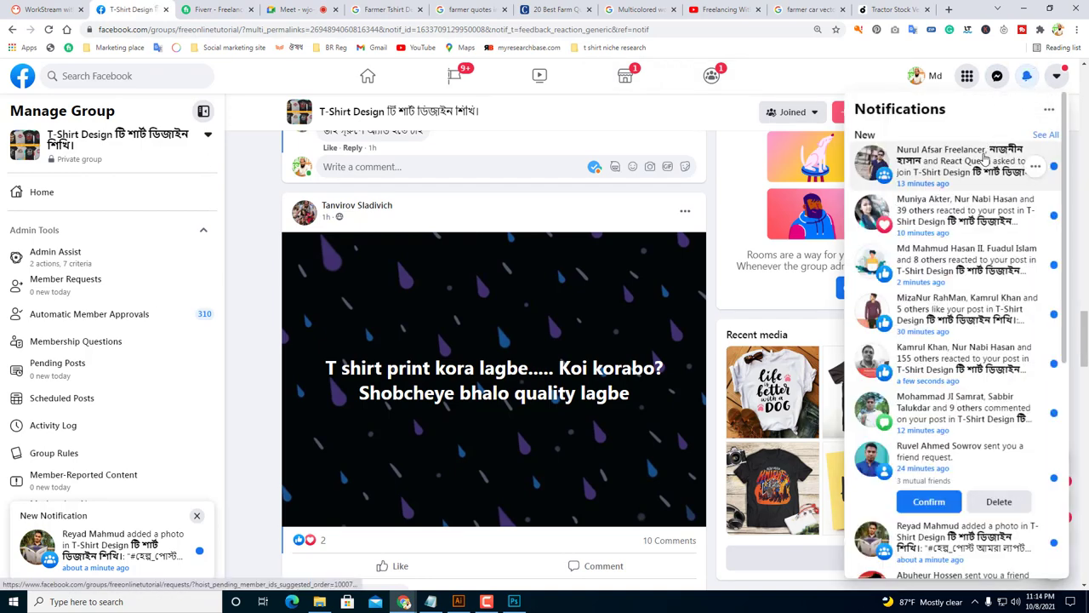
{"action": "left_click", "coordinate": [997, 75]}
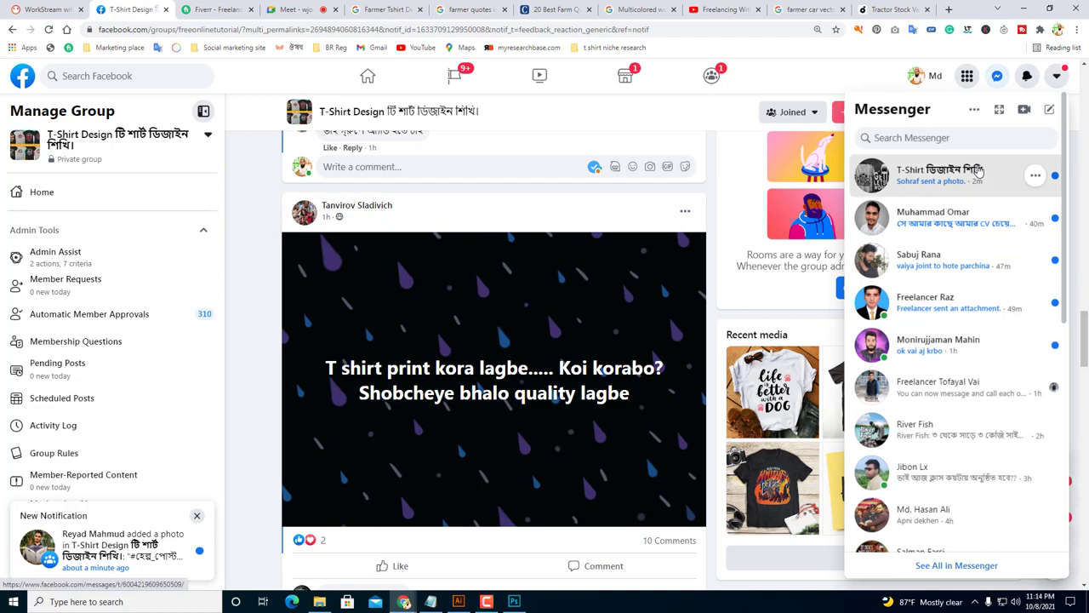
{"action": "left_click", "coordinate": [978, 171]}
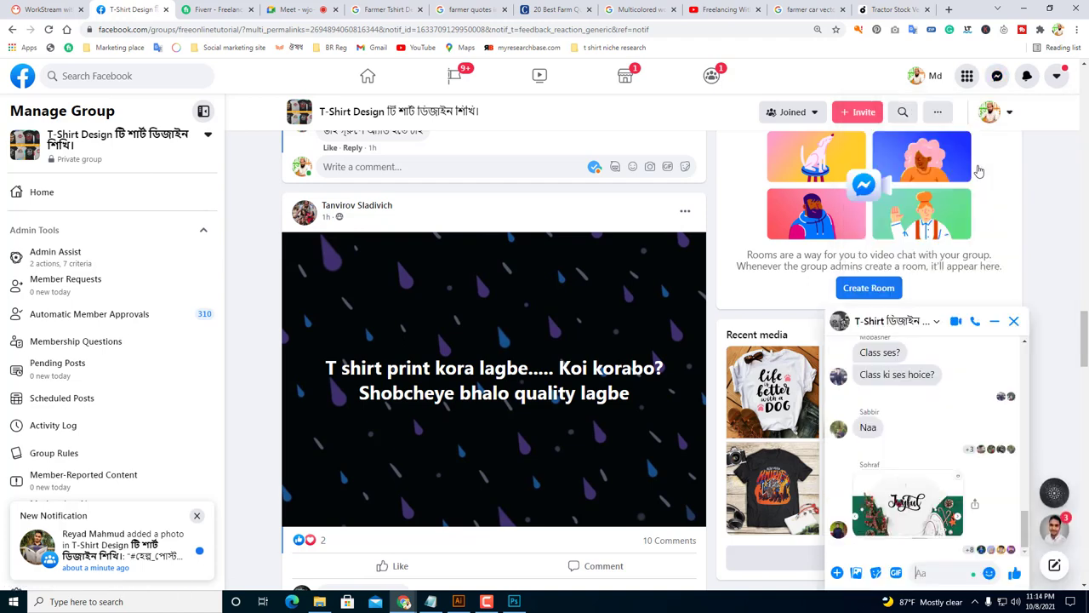
{"action": "left_click", "coordinate": [902, 515]}
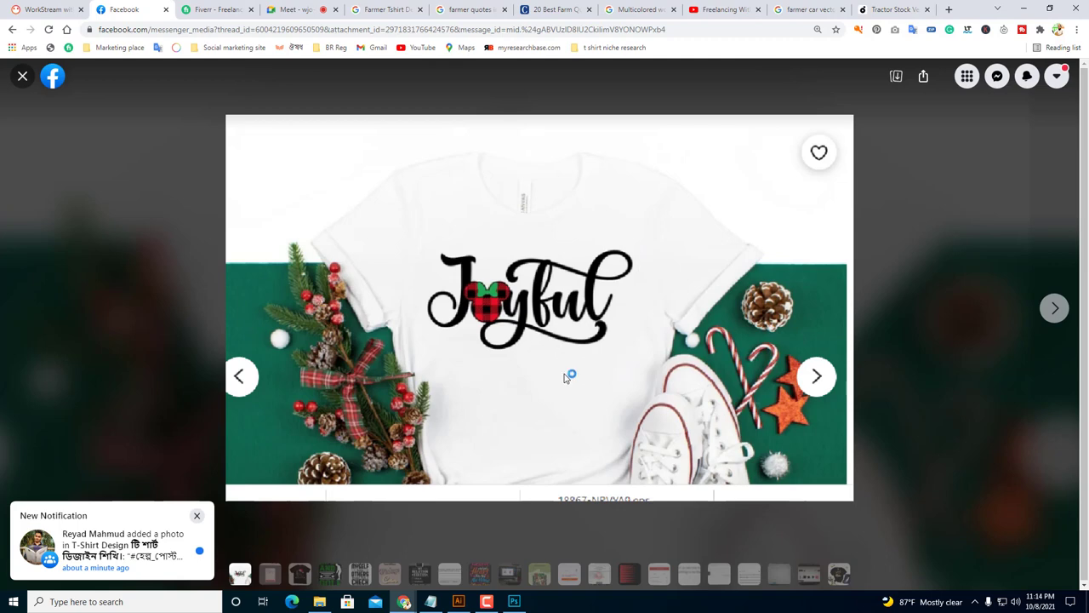
Switch to Illustrator, add the text ARTHEIN in the empty area above the stacked FARMER lettering and reposition it.
{"action": "left_click", "coordinate": [458, 601]}
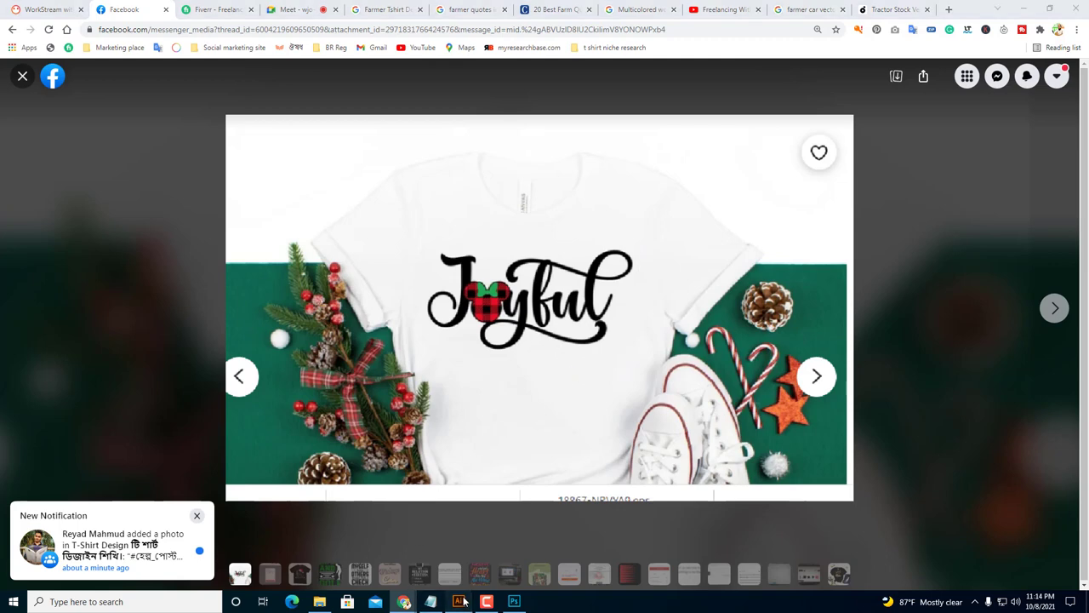
{"action": "left_click", "coordinate": [12, 103]}
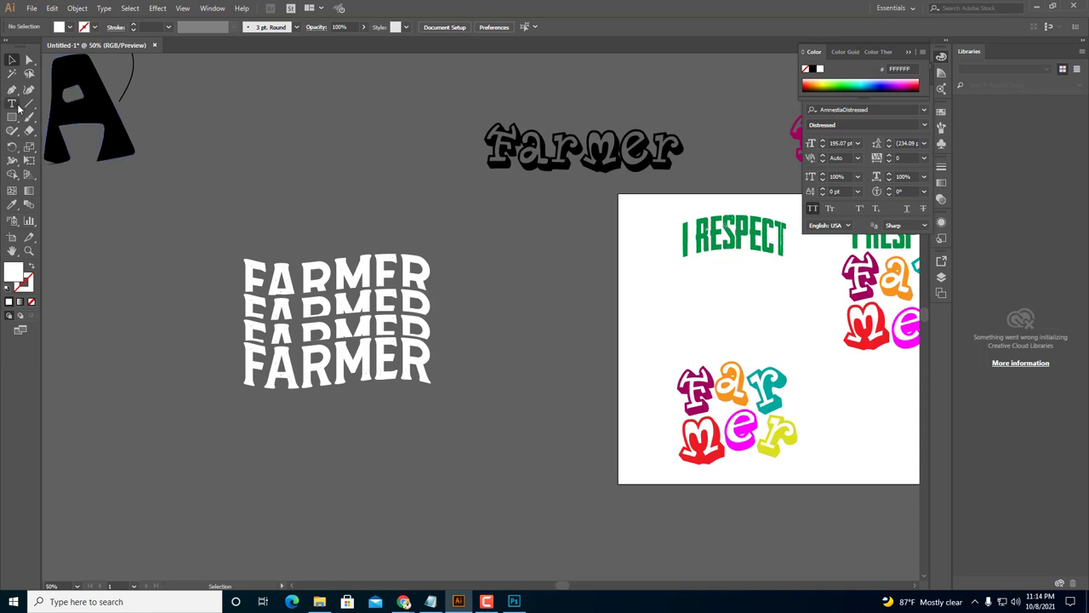
{"action": "left_click", "coordinate": [263, 165]}
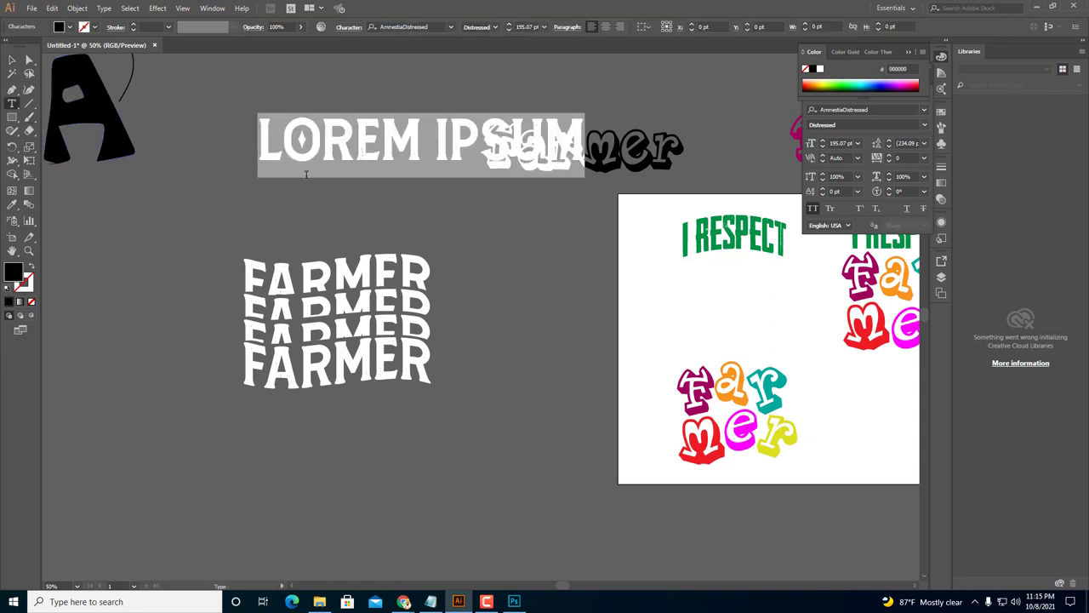
{"action": "type", "text": "AR"}
{"action": "key", "text": "BackSpace"}
{"action": "key", "text": "BackSpace"}
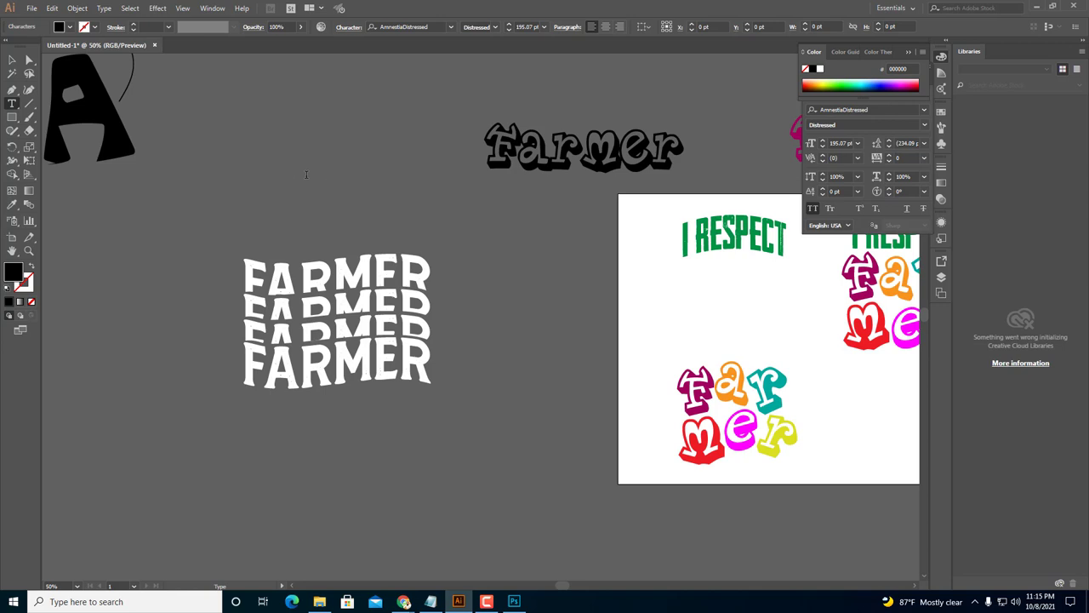
{"action": "type", "text": "ART"}
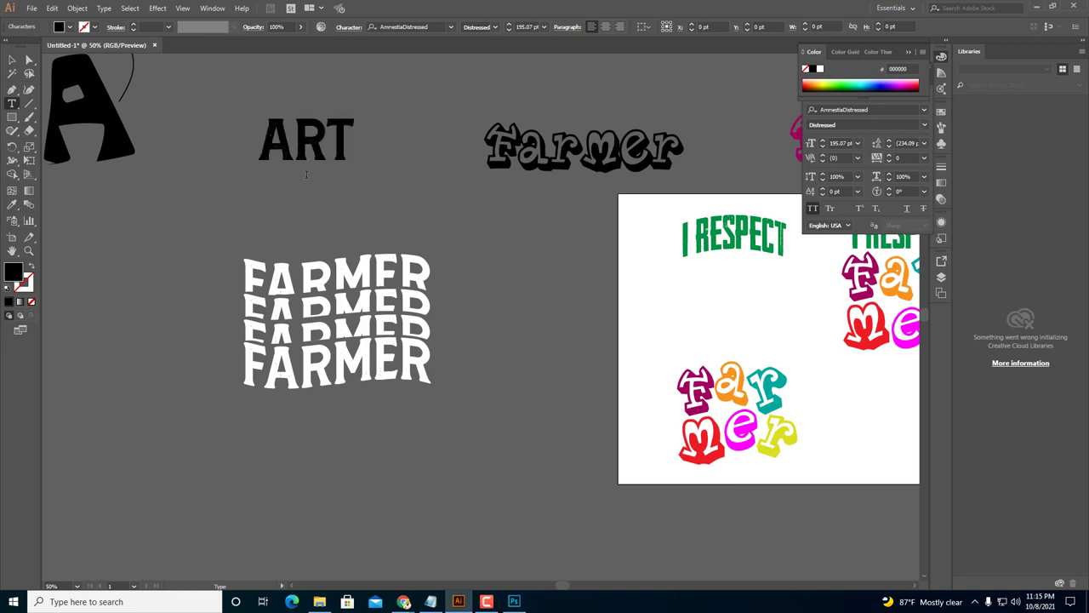
{"action": "type", "text": "HEIN"}
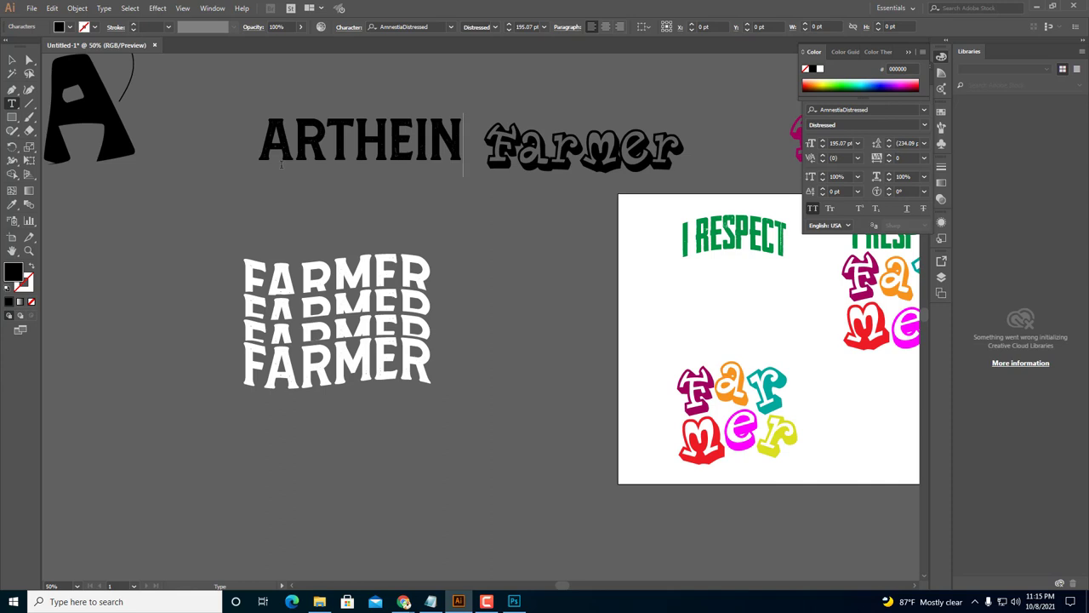
{"action": "key", "text": "shift+Left"}
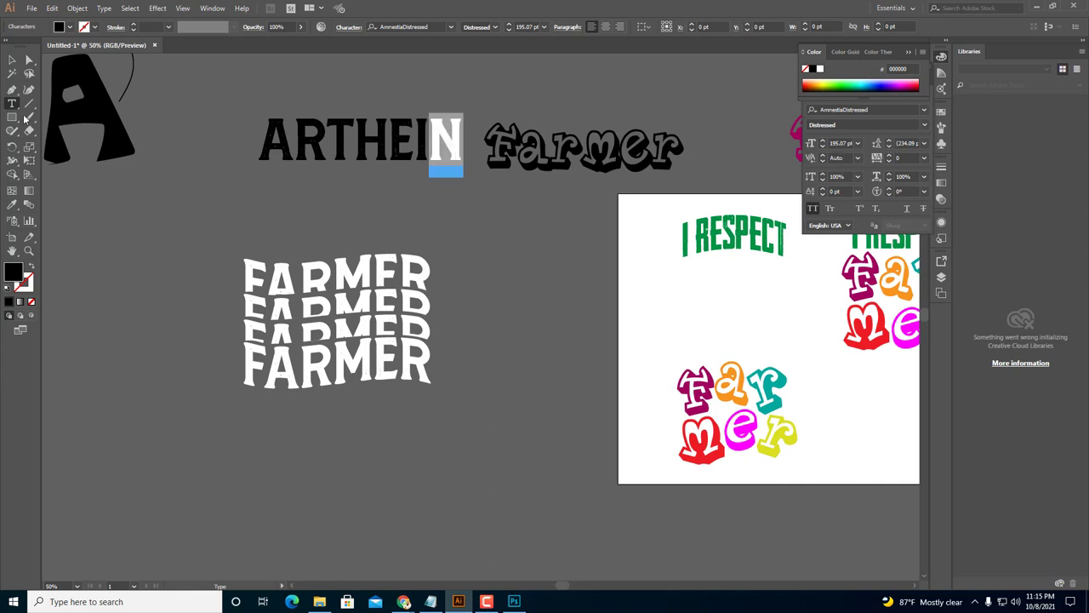
{"action": "left_click", "coordinate": [10, 61]}
{"action": "left_click_drag", "start_coordinate": [460, 137], "coordinate": [427, 155]}
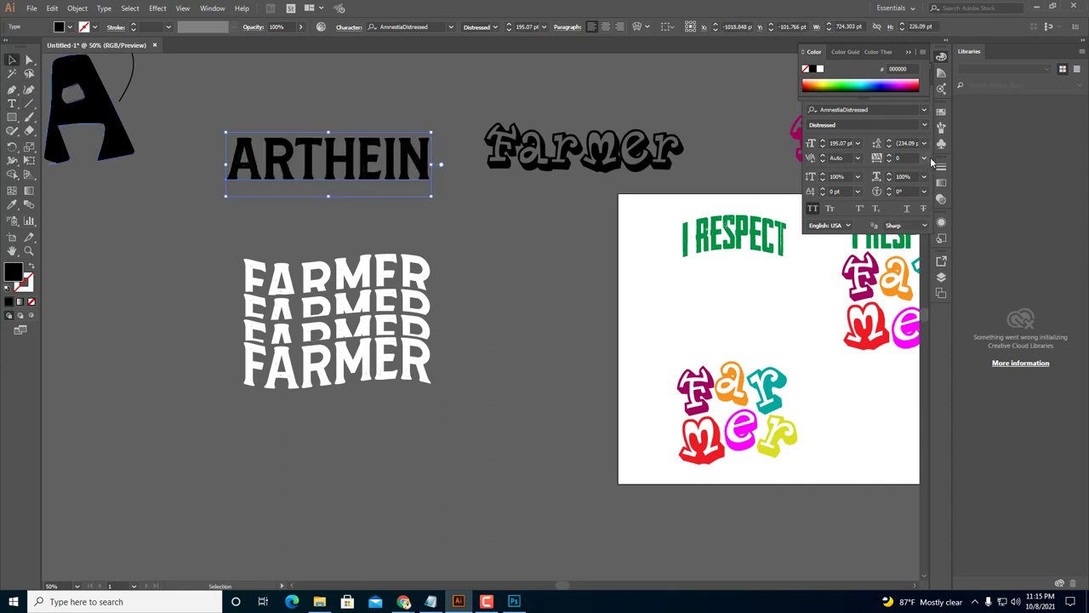
Set the new text's font to Arthein and turn off All Caps.
{"action": "left_click", "coordinate": [923, 114]}
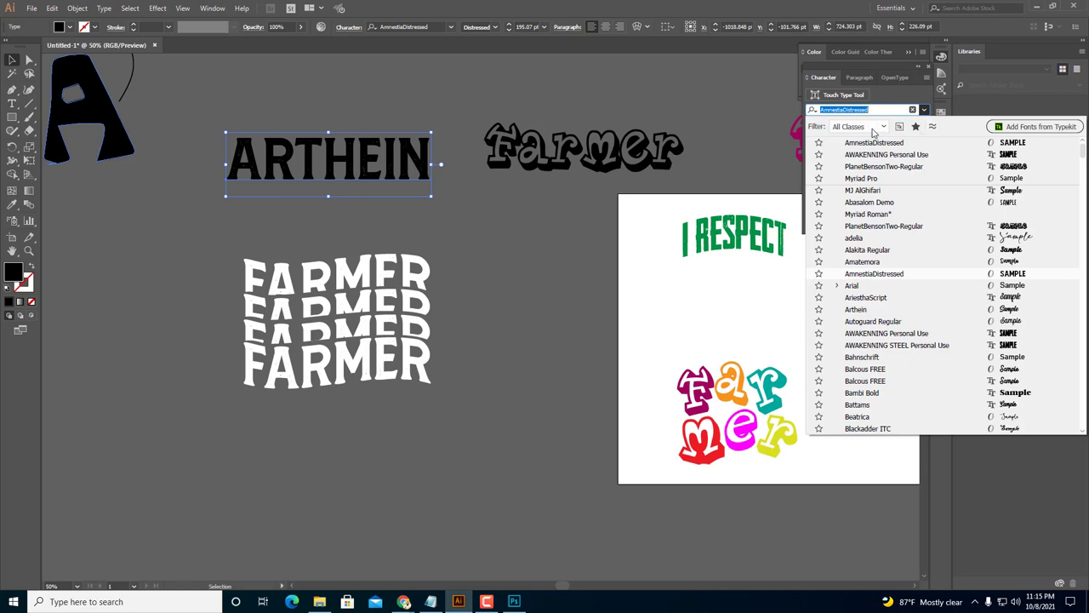
{"action": "type", "text": "arthe"}
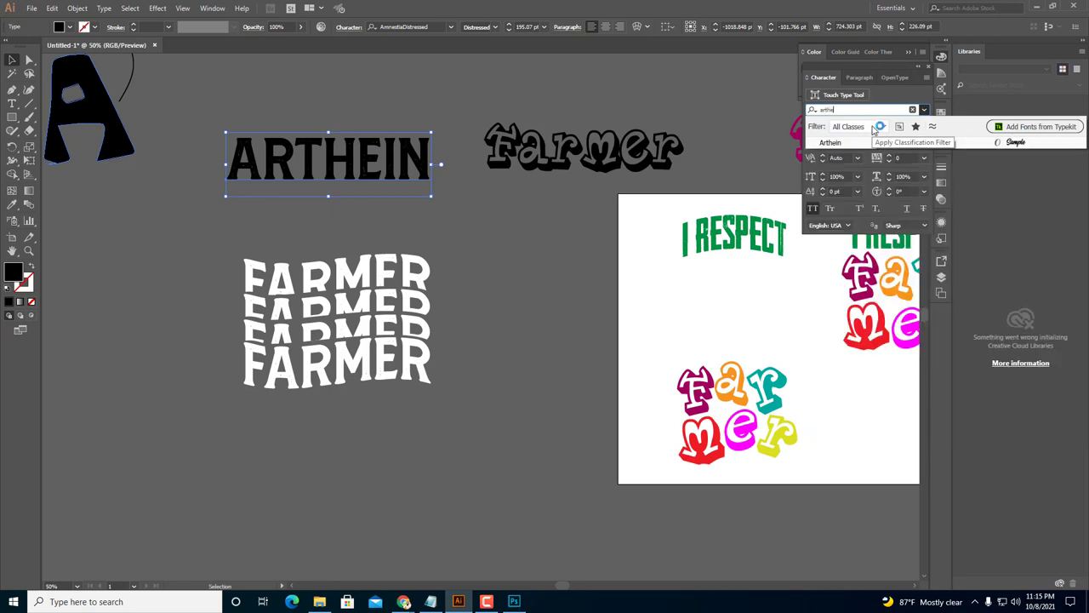
{"action": "left_click", "coordinate": [843, 143]}
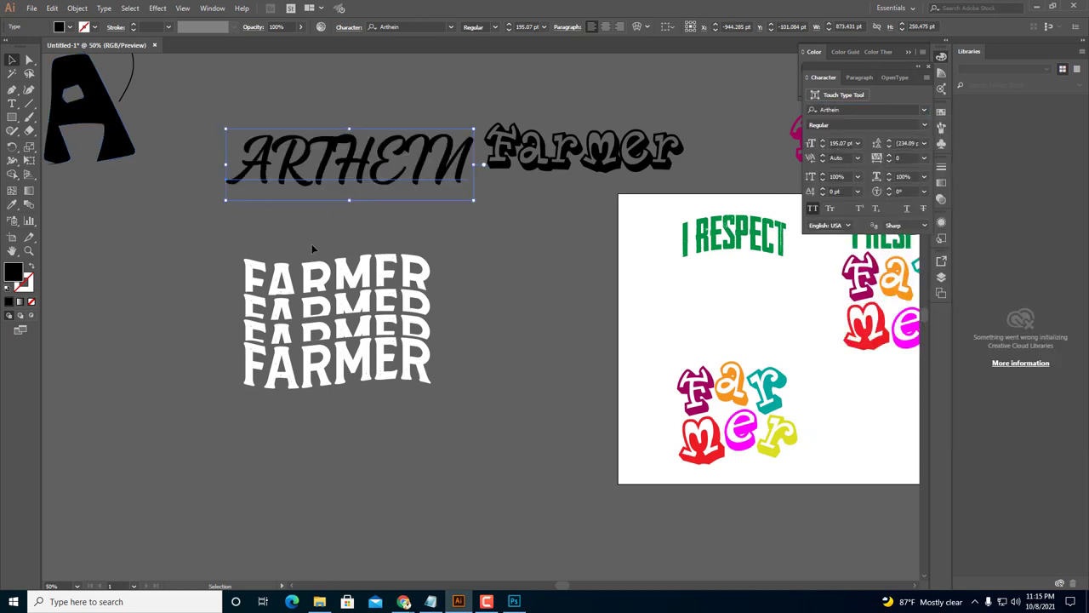
{"action": "left_click", "coordinate": [811, 210]}
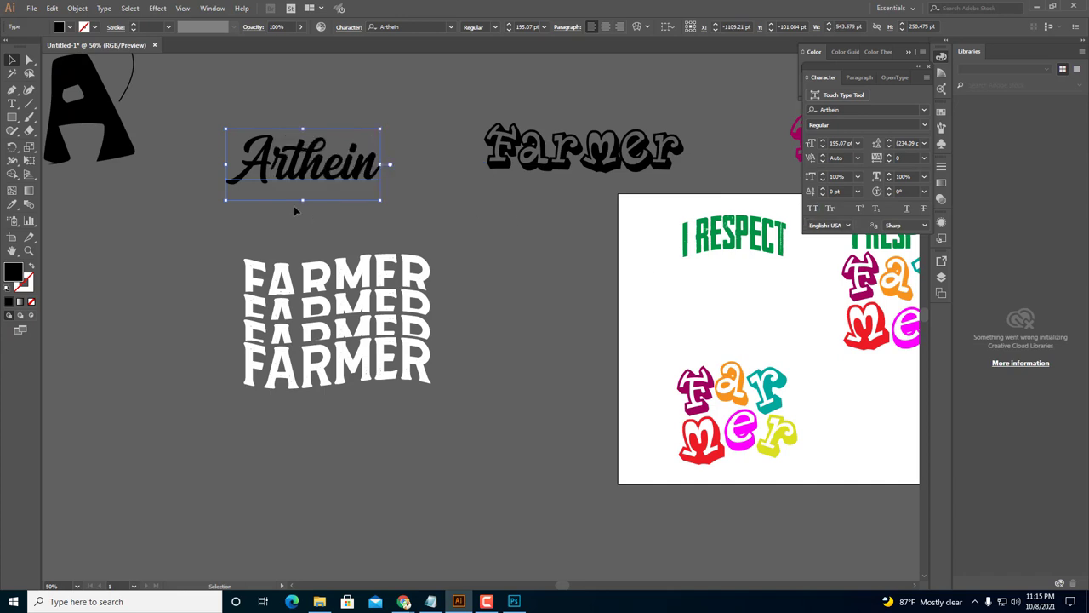
Replace the final n of Arthein with the alternate glyph that has an underline swash extending back.
{"action": "double_click", "coordinate": [345, 177]}
{"action": "key", "text": "shift+Right"}
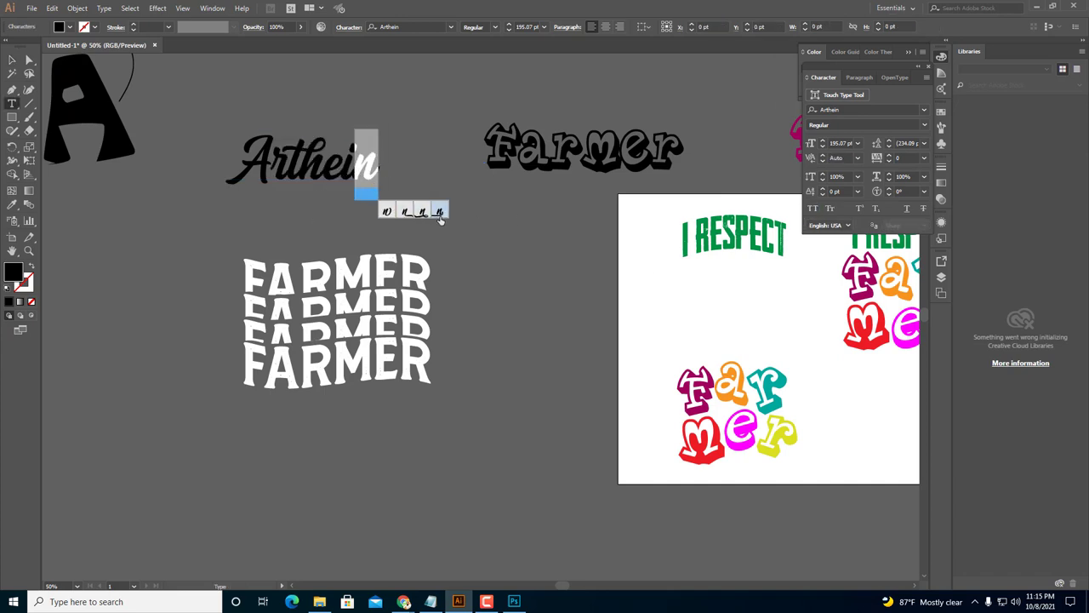
{"action": "left_click", "coordinate": [439, 213]}
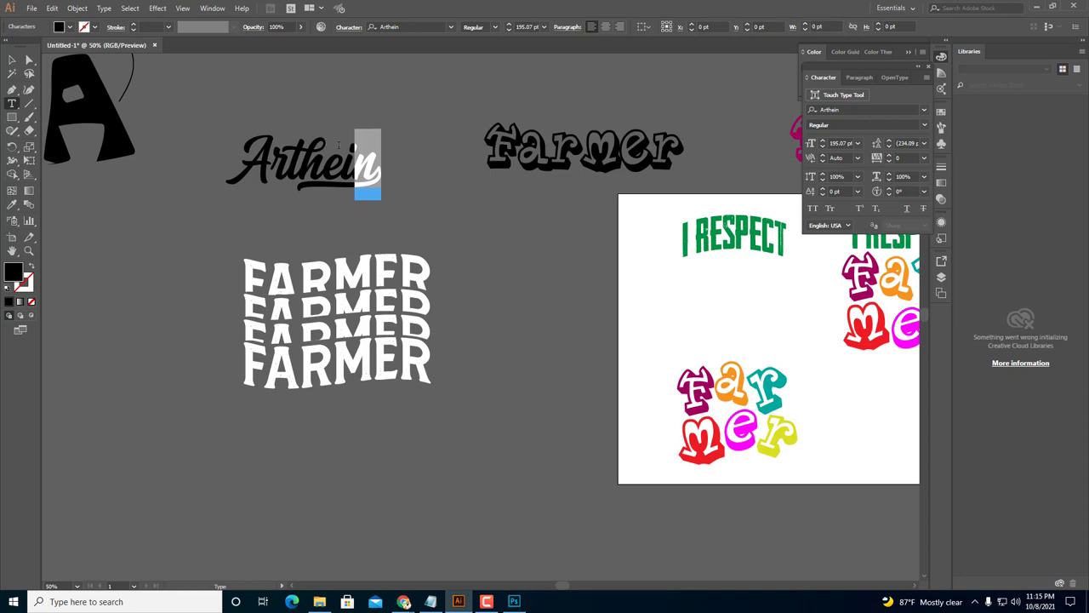
Check the alternates for the th pair and swap the r for its alternate with a long underline swash.
{"action": "left_click", "coordinate": [310, 151]}
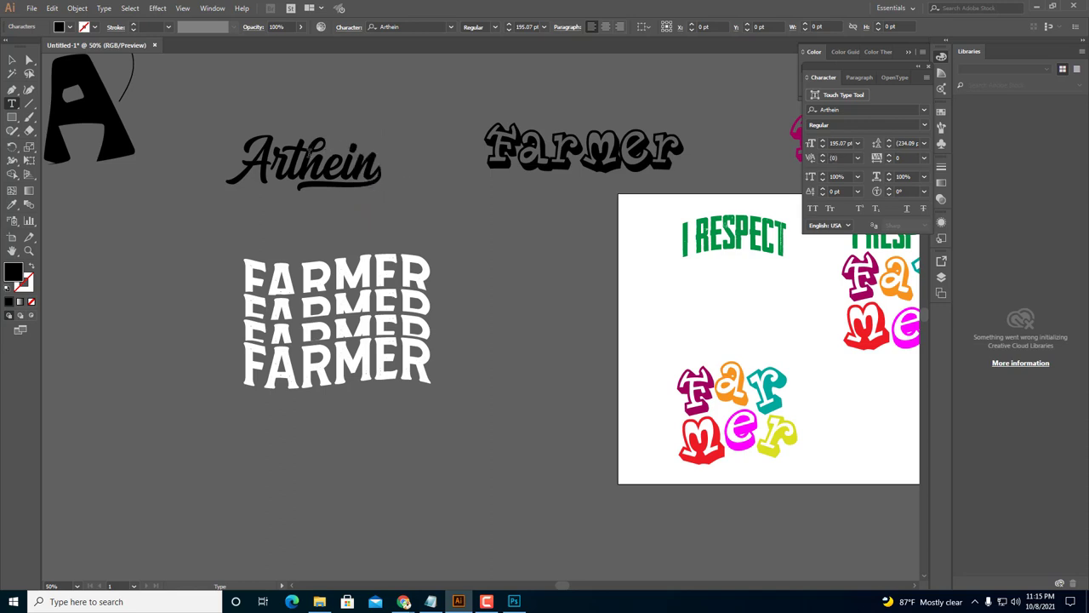
{"action": "left_click_drag", "start_coordinate": [327, 166], "coordinate": [291, 163]}
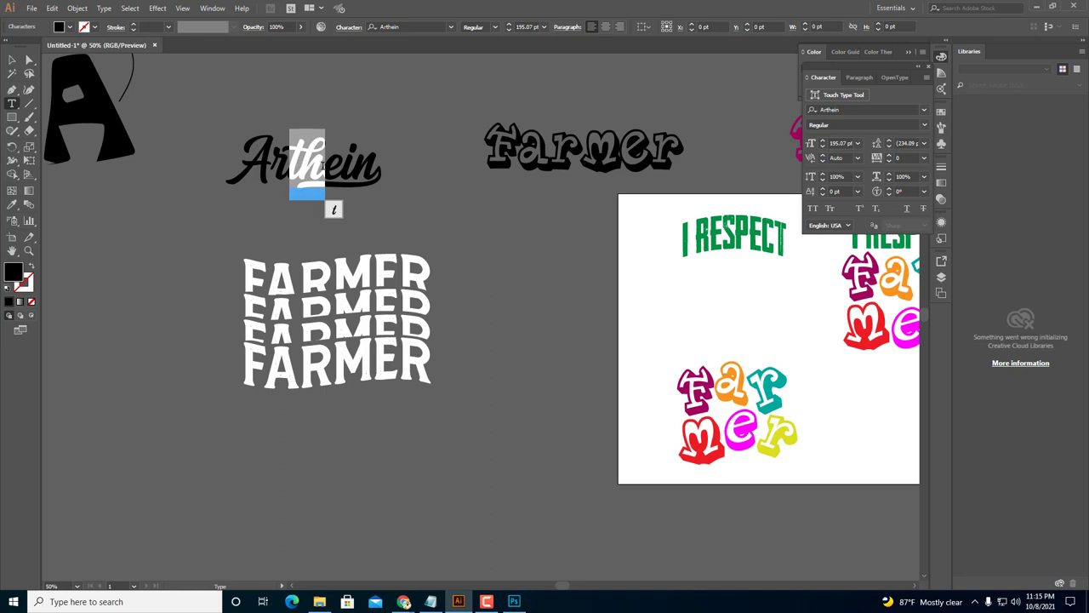
{"action": "left_click", "coordinate": [268, 181]}
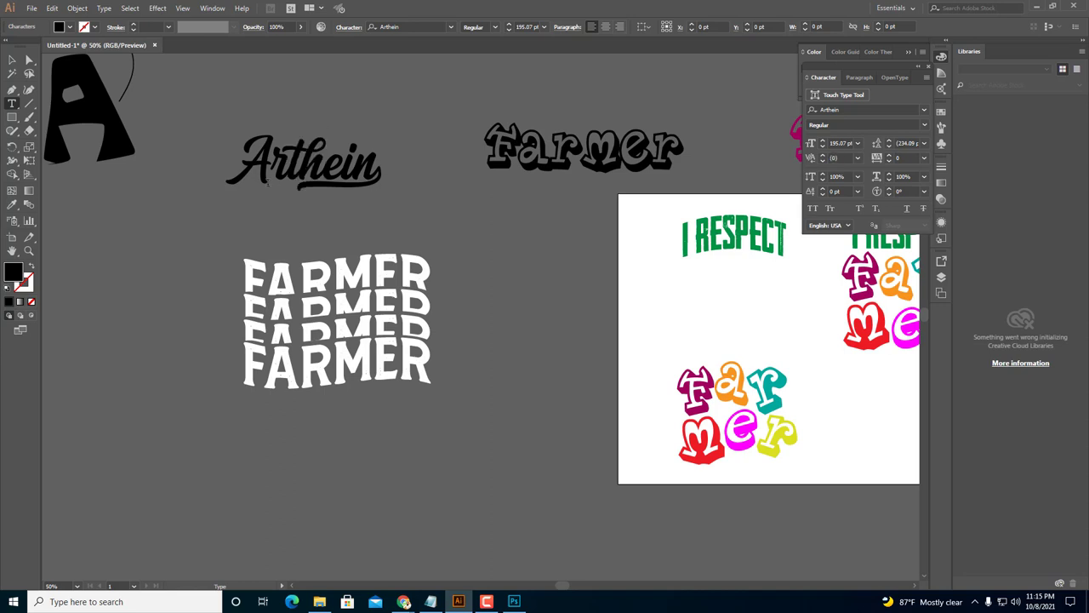
{"action": "left_click_drag", "start_coordinate": [289, 164], "coordinate": [284, 164]}
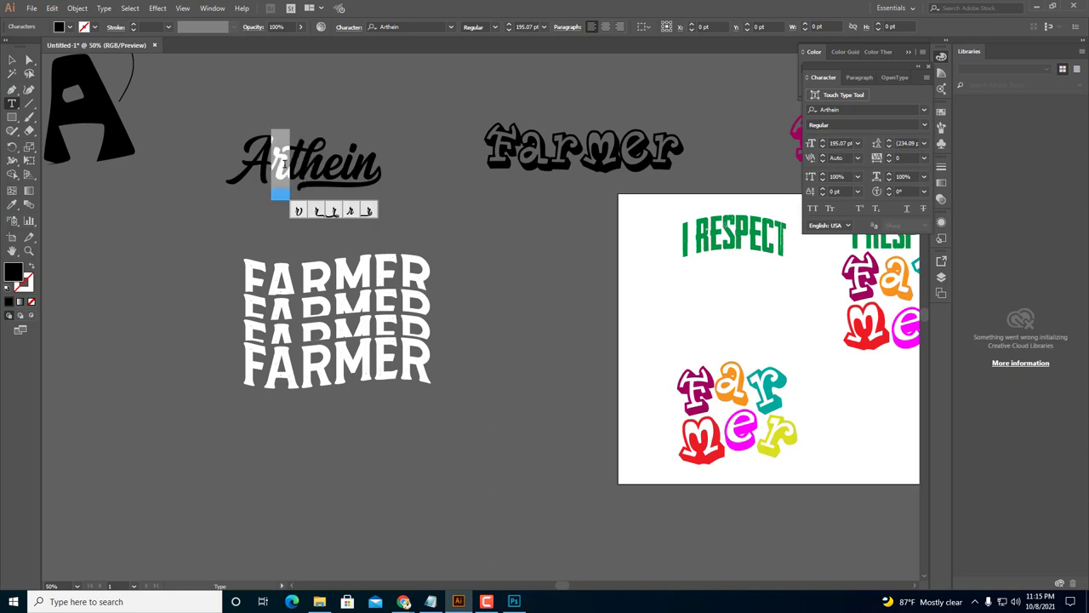
{"action": "left_click", "coordinate": [334, 212]}
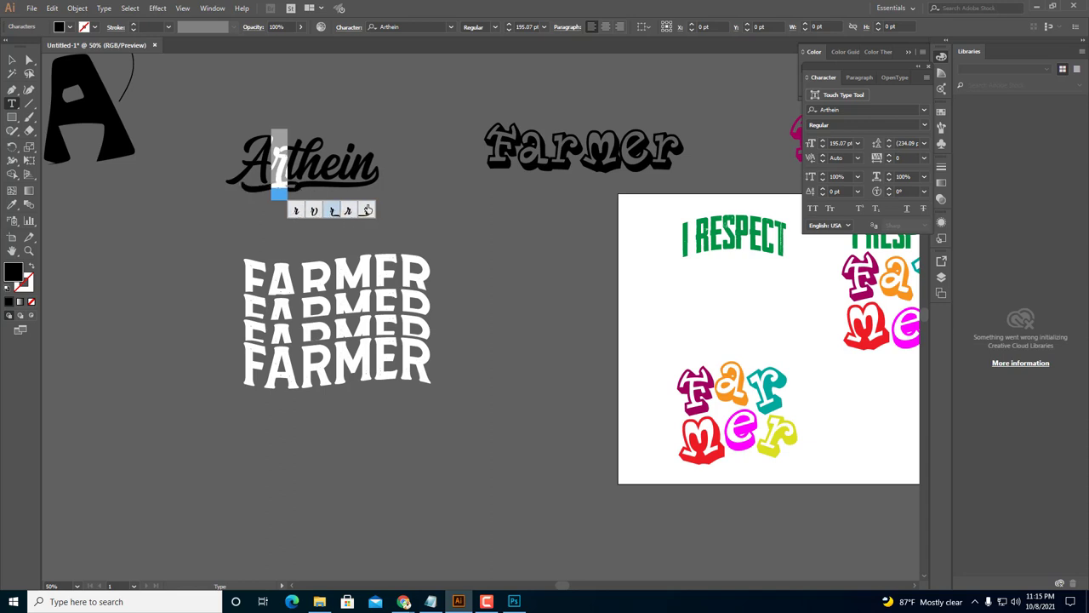
Review the alternate glyphs offered for the letters i and e in Arthein and finish editing the text.
{"action": "left_click_drag", "start_coordinate": [354, 166], "coordinate": [342, 170]}
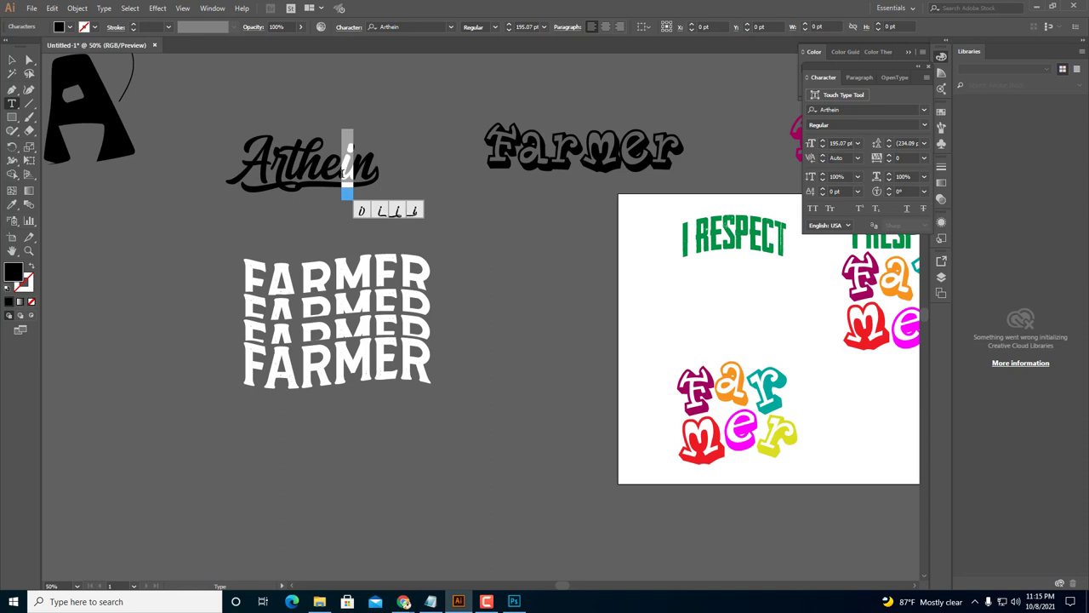
{"action": "left_click", "coordinate": [335, 164]}
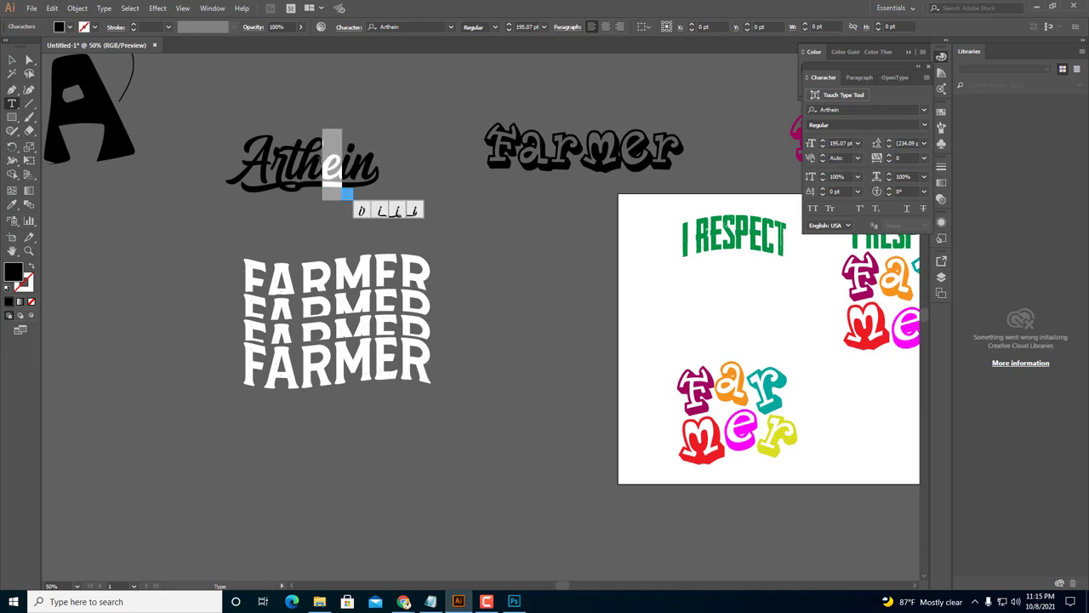
{"action": "mouse_move", "coordinate": [372, 181]}
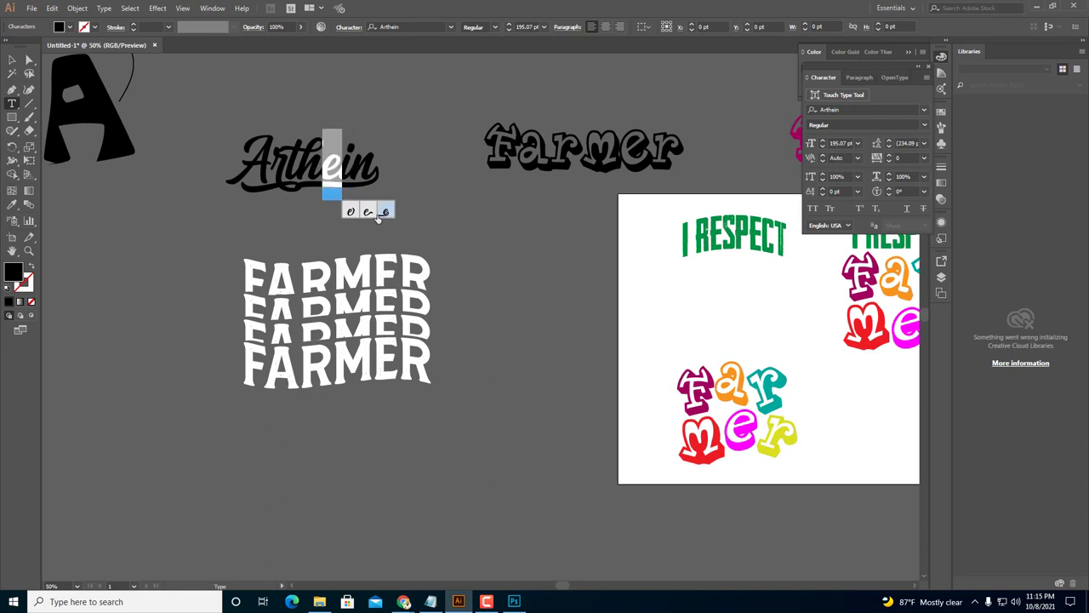
{"action": "key", "text": "Escape"}
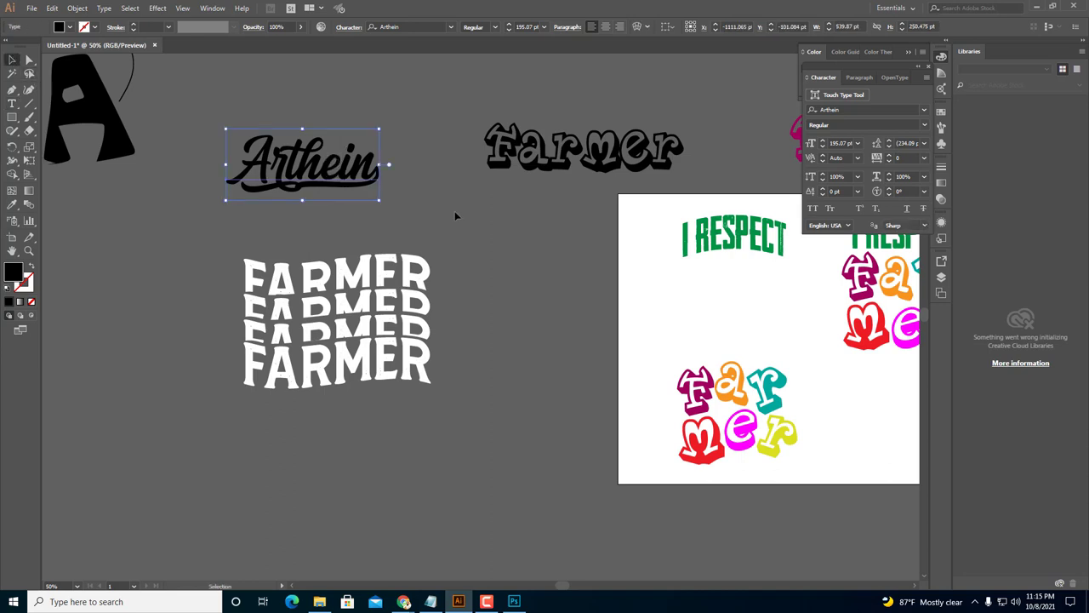
Change the Arthein text's font to Balcous FREE and reposition the word beside the outlined Farmer lettering.
{"action": "left_click", "coordinate": [455, 216]}
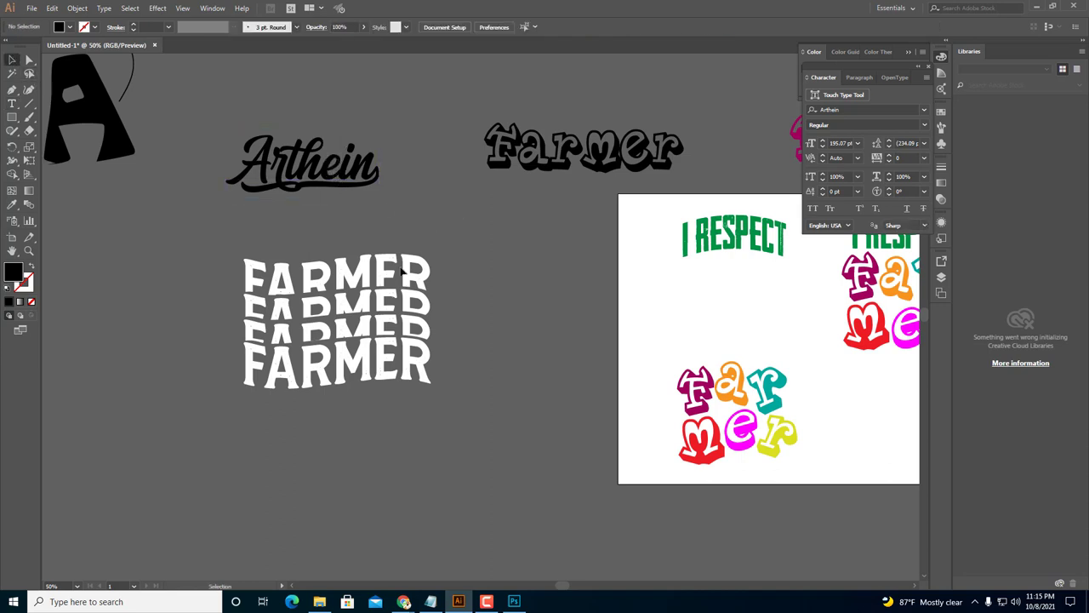
{"action": "left_click_drag", "start_coordinate": [322, 175], "coordinate": [359, 166]}
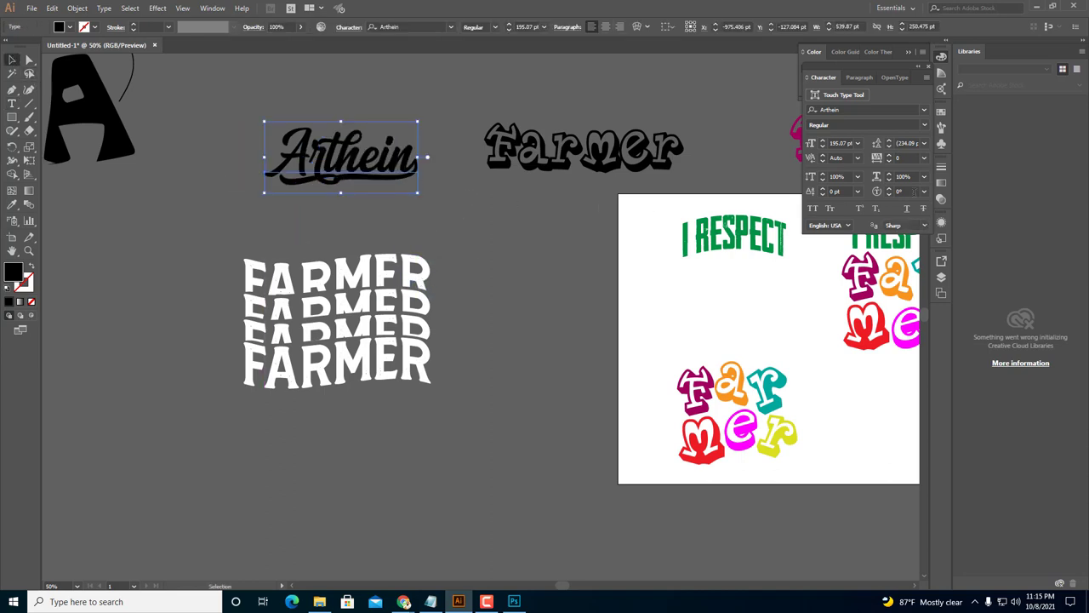
{"action": "left_click", "coordinate": [923, 113]}
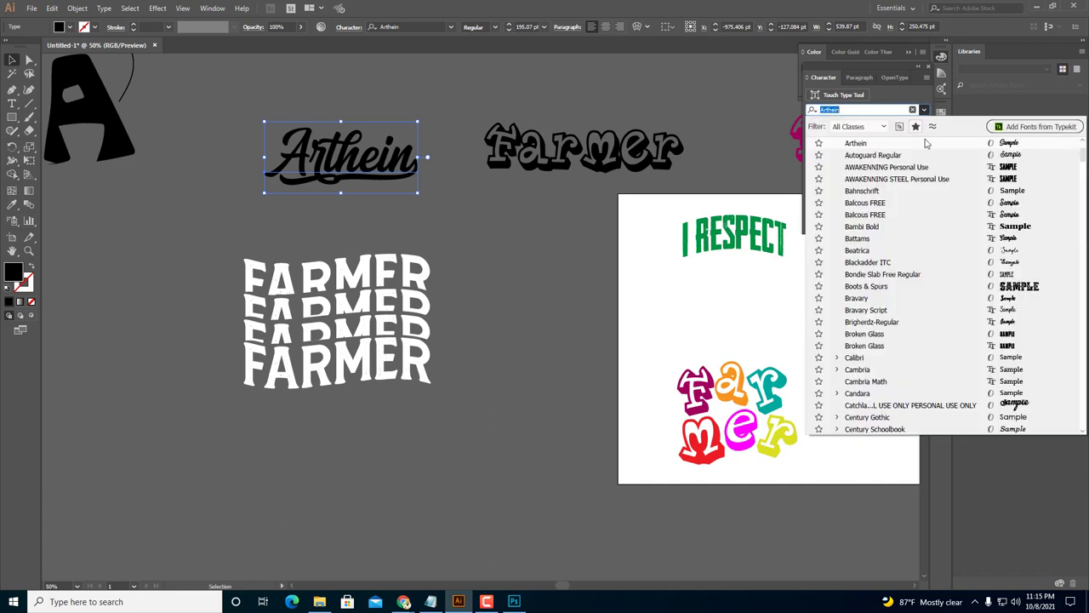
{"action": "left_click", "coordinate": [1020, 215]}
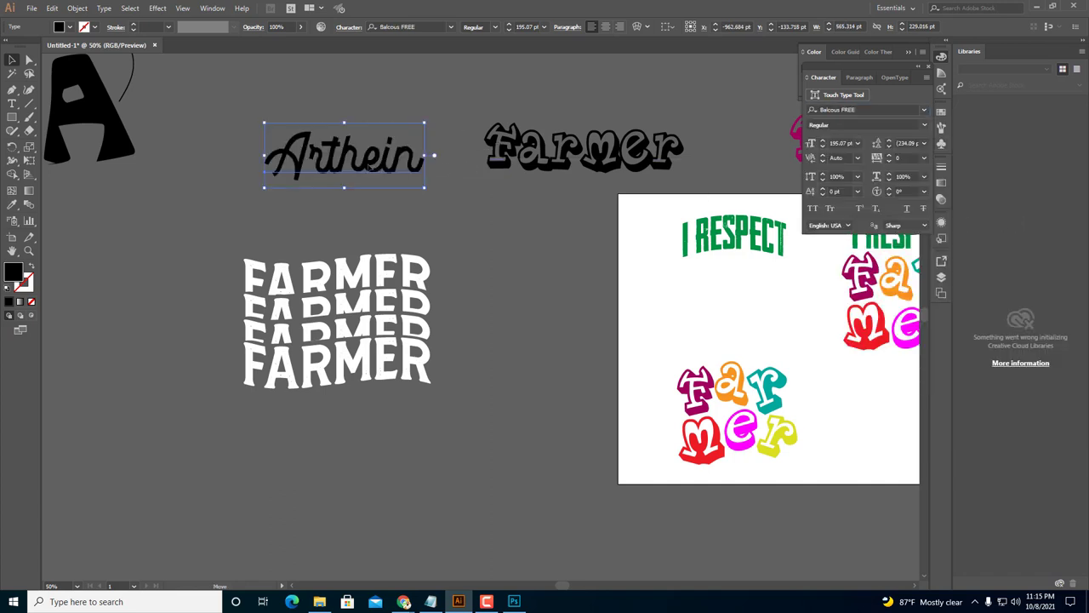
{"action": "left_click", "coordinate": [409, 170]}
Inspect the letter e of Arthein for alternates, and try All Caps on the word before turning it back off.
{"action": "key", "text": "t"}
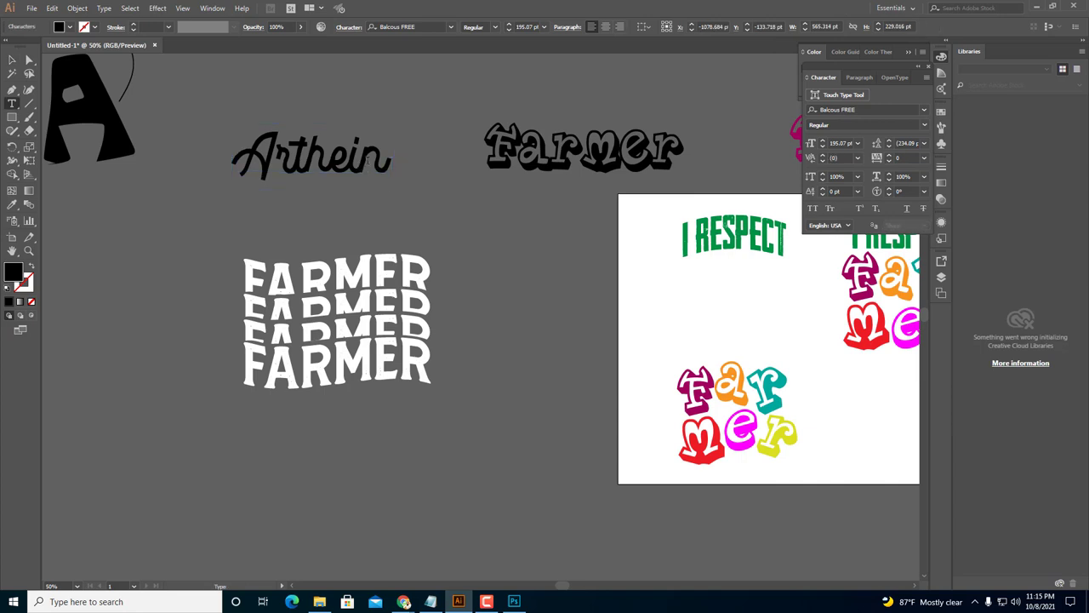
{"action": "left_click_drag", "start_coordinate": [368, 158], "coordinate": [325, 159]}
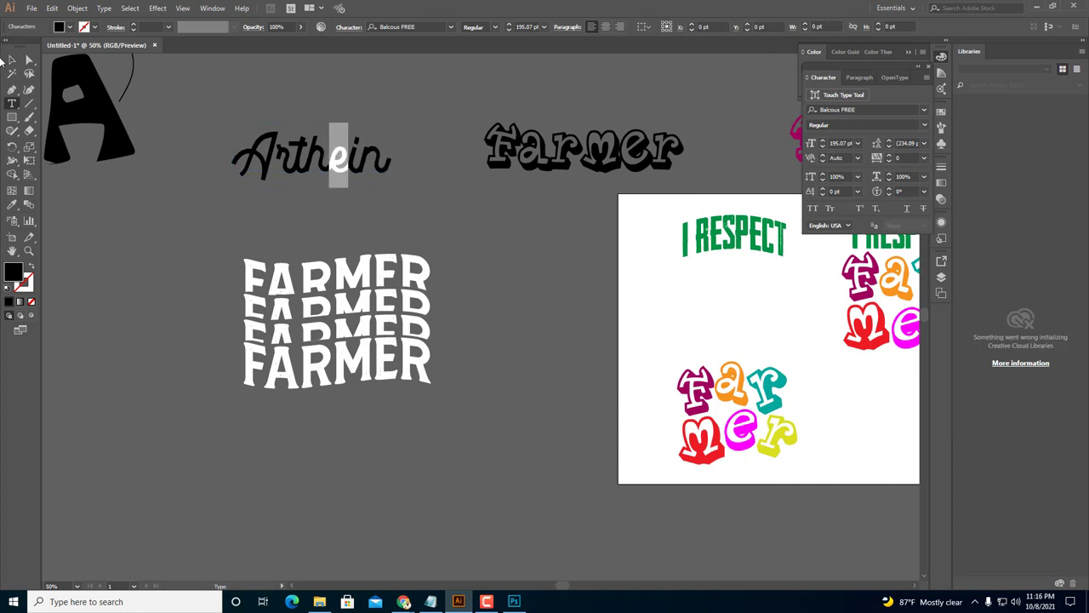
{"action": "left_click", "coordinate": [11, 60]}
{"action": "left_click", "coordinate": [813, 209]}
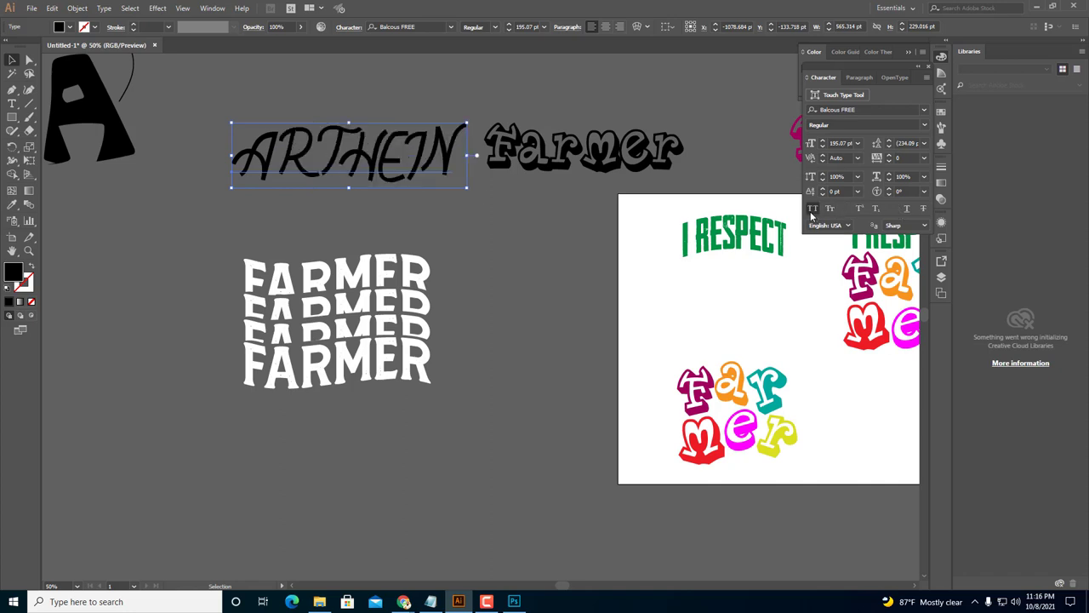
{"action": "left_click", "coordinate": [812, 213]}
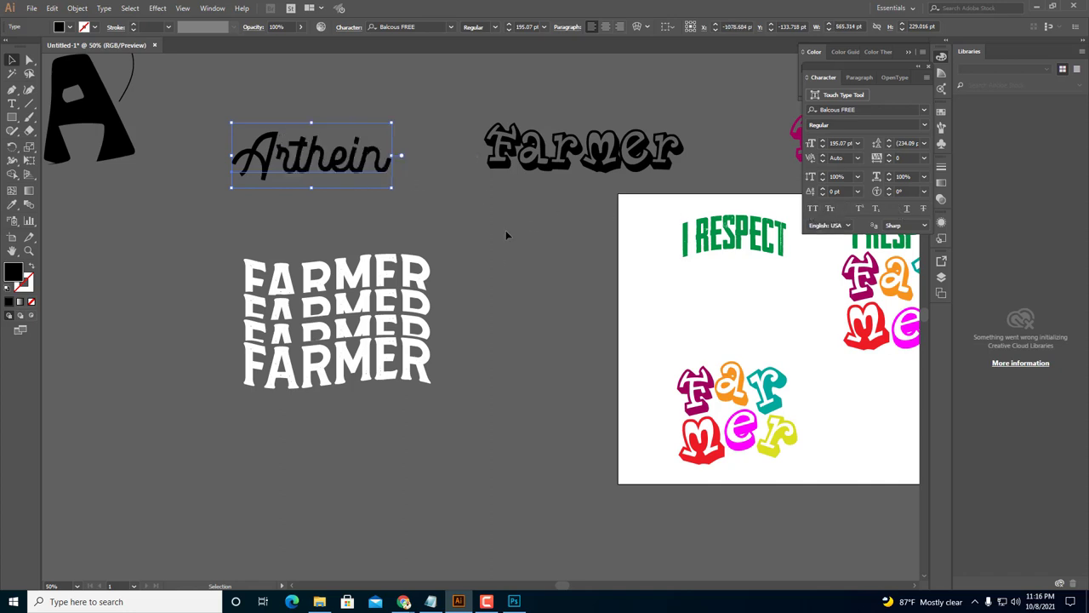
Switch to Chrome to examine the swashes of the Joyful T-shirt lettering on Facebook, and return to Illustrator.
{"action": "mouse_move", "coordinate": [404, 601]}
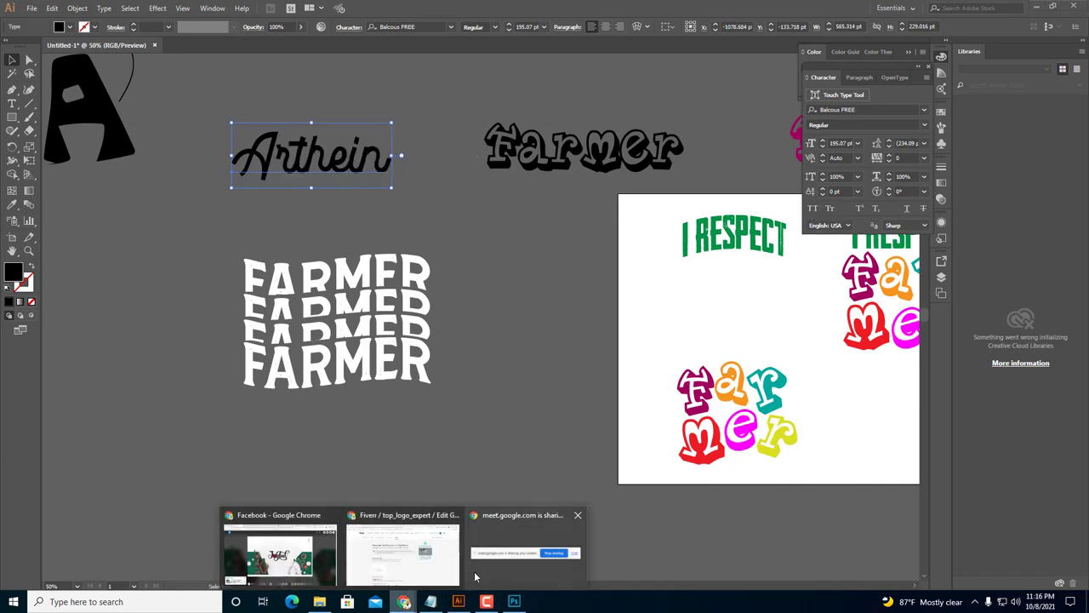
{"action": "left_click", "coordinate": [424, 569]}
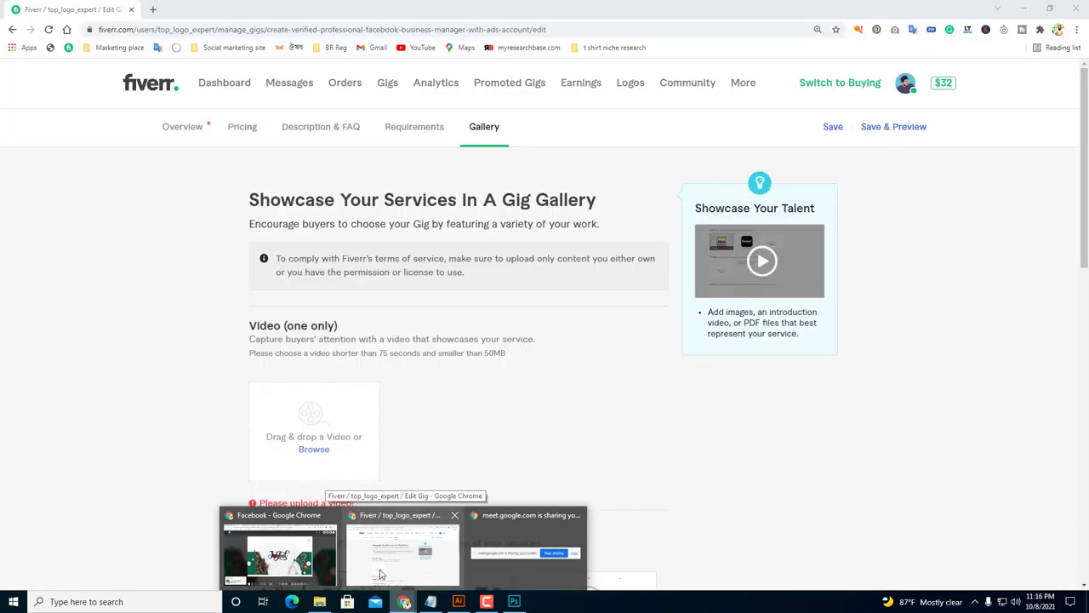
{"action": "left_click", "coordinate": [297, 561]}
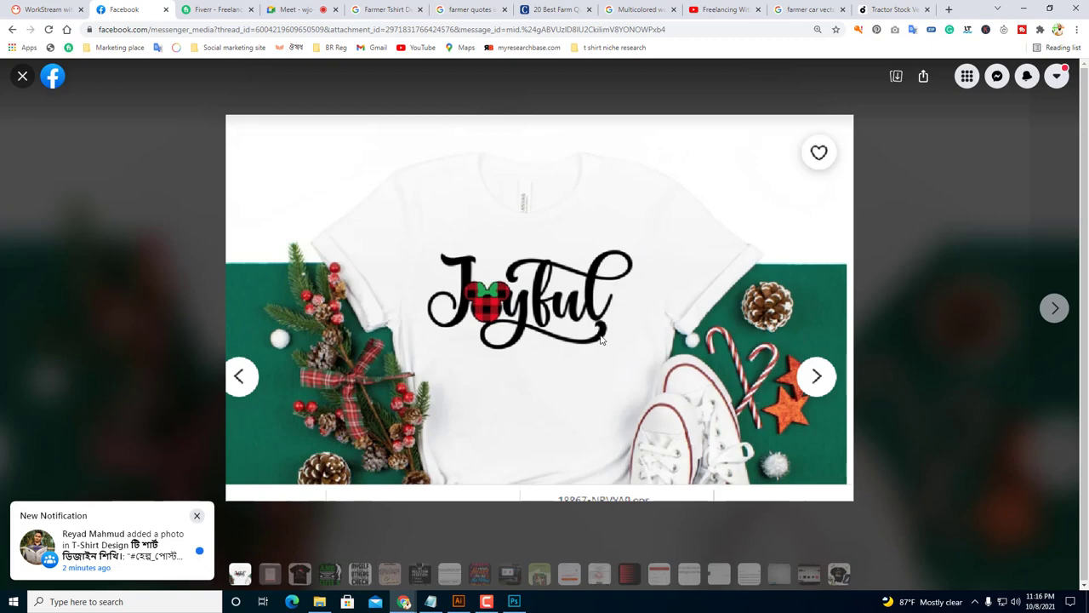
{"action": "left_click", "coordinate": [458, 601]}
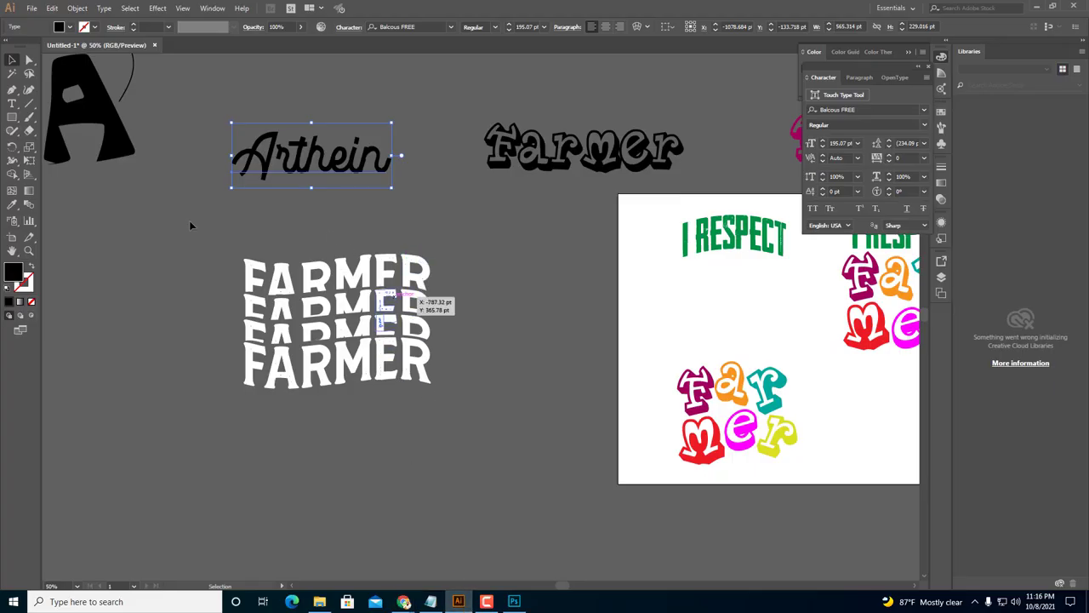
Draw an open S-curved swash path about 696 pt wide and 140 pt high above Arthein with the Pen tool, and swap its fill and stroke.
{"action": "left_click", "coordinate": [12, 88]}
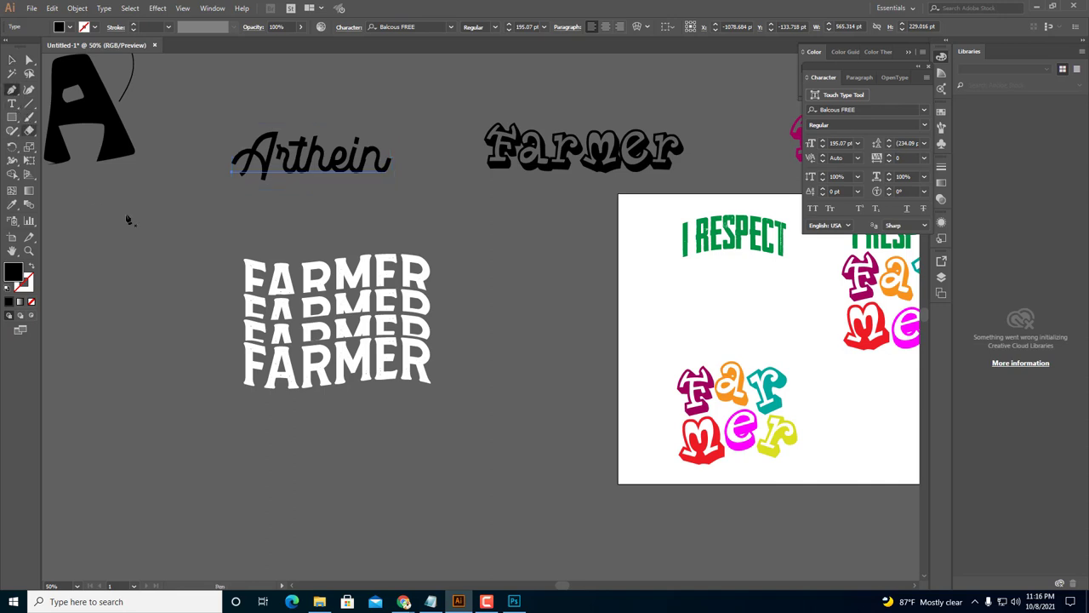
{"action": "scroll", "coordinate": [320, 312], "scroll_direction": "left", "scroll_amount": 3}
{"action": "scroll", "coordinate": [418, 207], "scroll_direction": "up", "scroll_amount": 3}
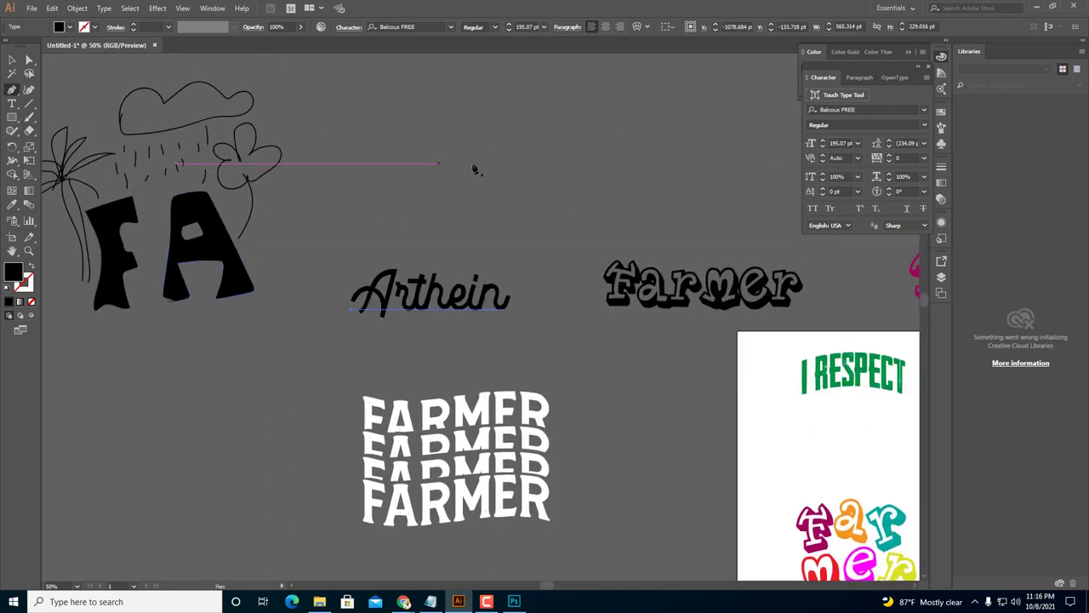
{"action": "left_click", "coordinate": [613, 134]}
{"action": "left_click_drag", "start_coordinate": [608, 167], "coordinate": [578, 177]}
{"action": "left_click_drag", "start_coordinate": [421, 175], "coordinate": [396, 218]}
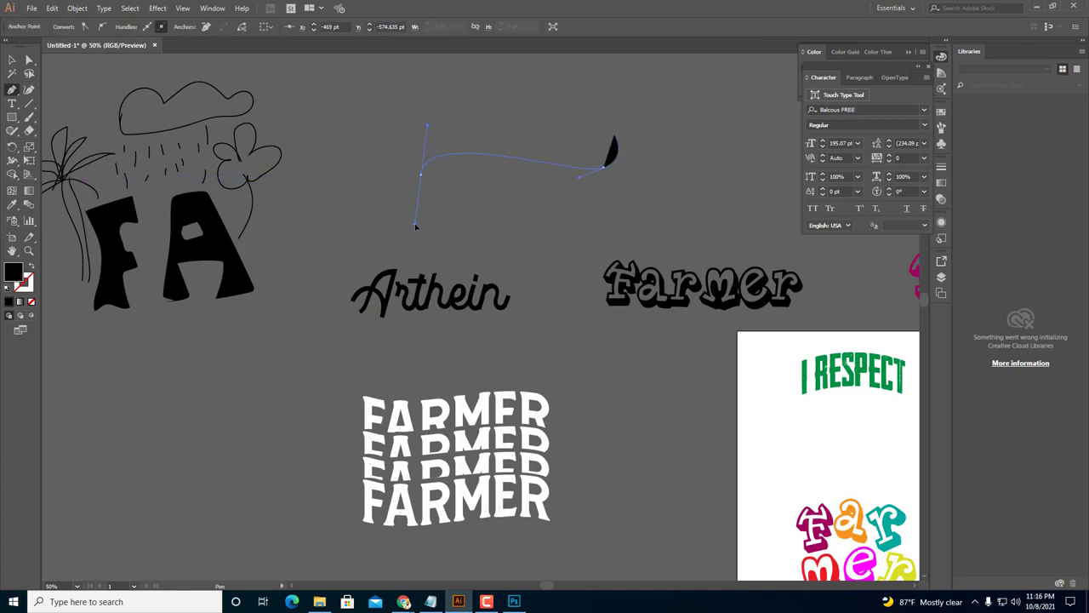
{"action": "left_click", "coordinate": [421, 175]}
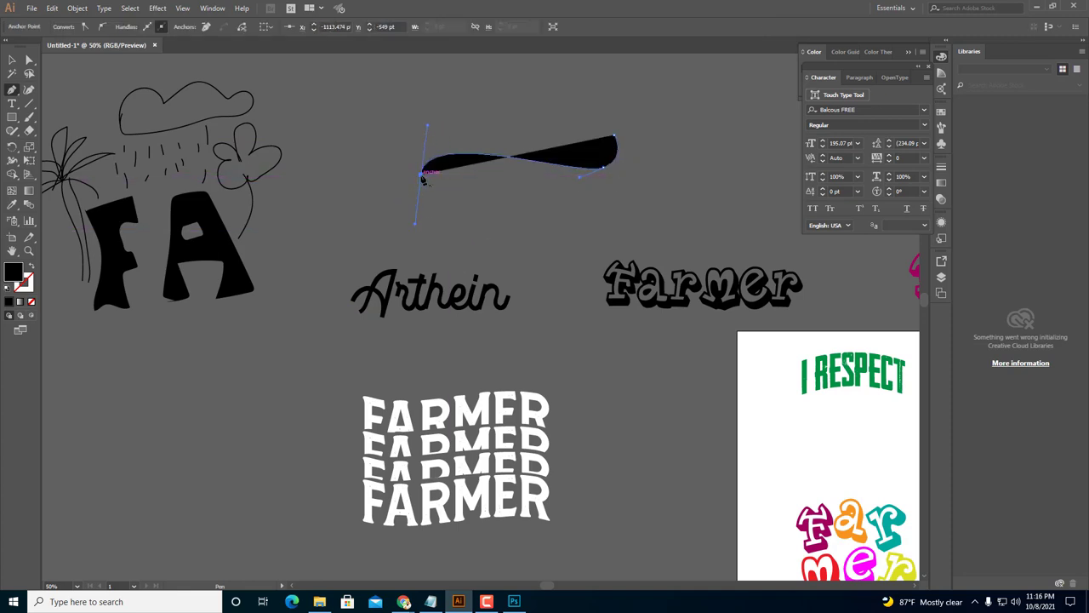
{"action": "left_click", "coordinate": [31, 265]}
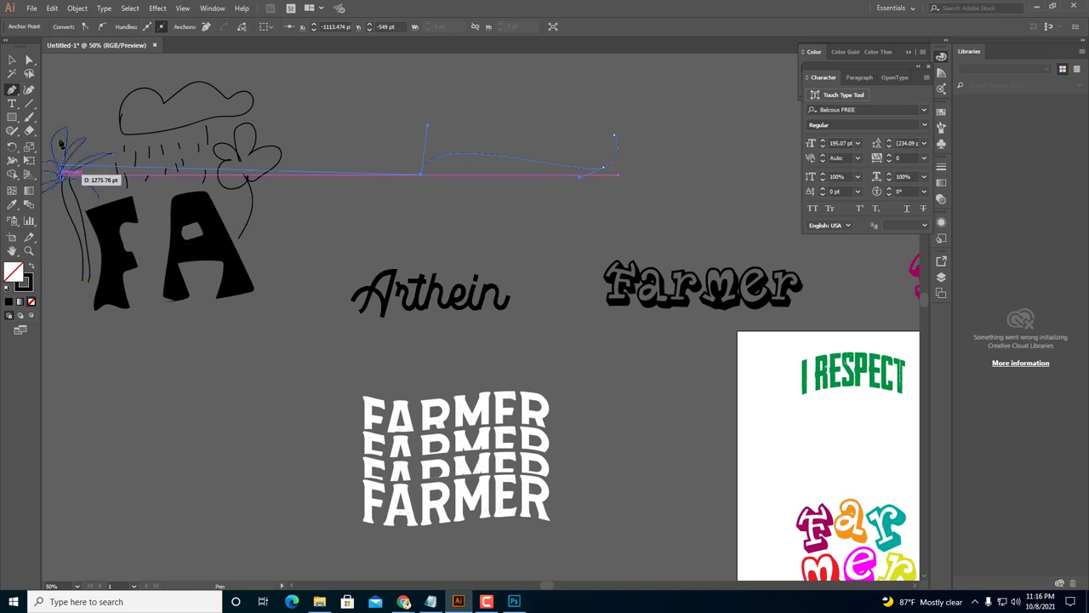
Widen the start of the swash beside its hump to about 107 pt with the Width tool, tapering along the curve.
{"action": "left_click", "coordinate": [12, 60]}
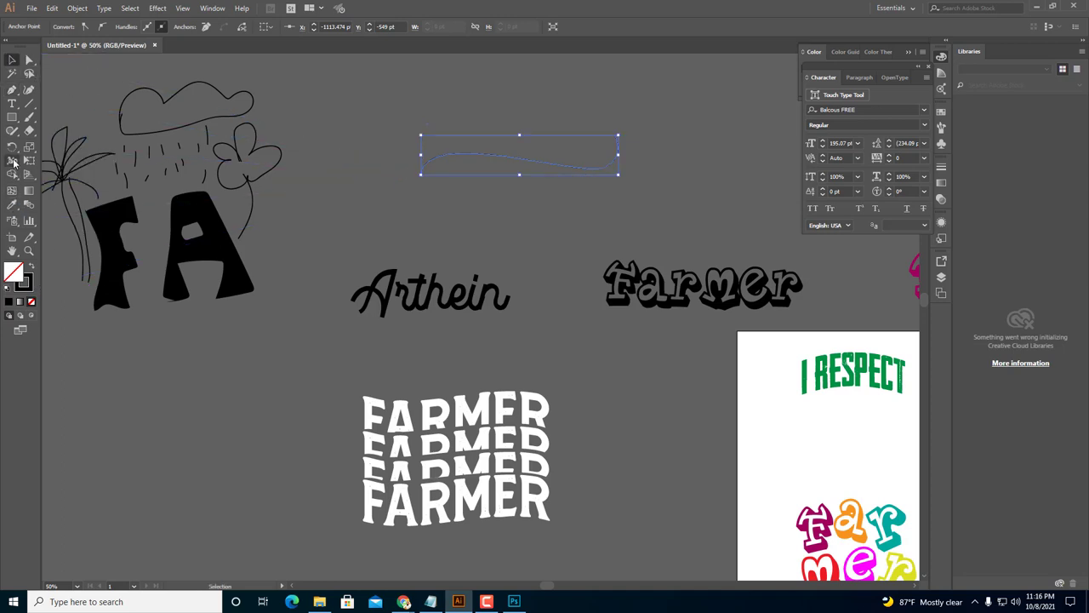
{"action": "left_click", "coordinate": [12, 160]}
{"action": "left_click", "coordinate": [15, 176]}
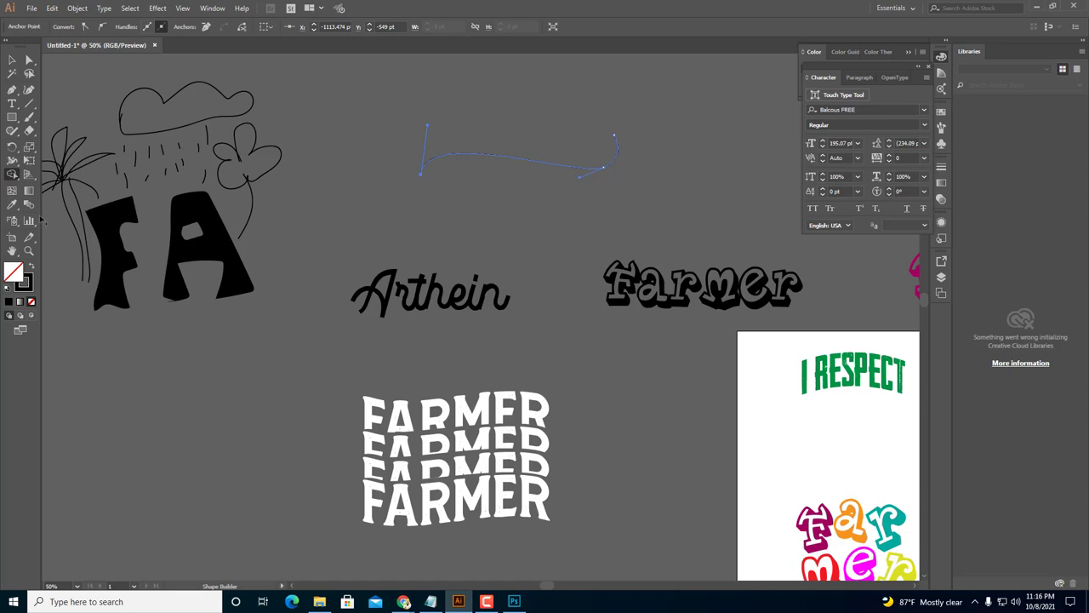
{"action": "left_click", "coordinate": [12, 160]}
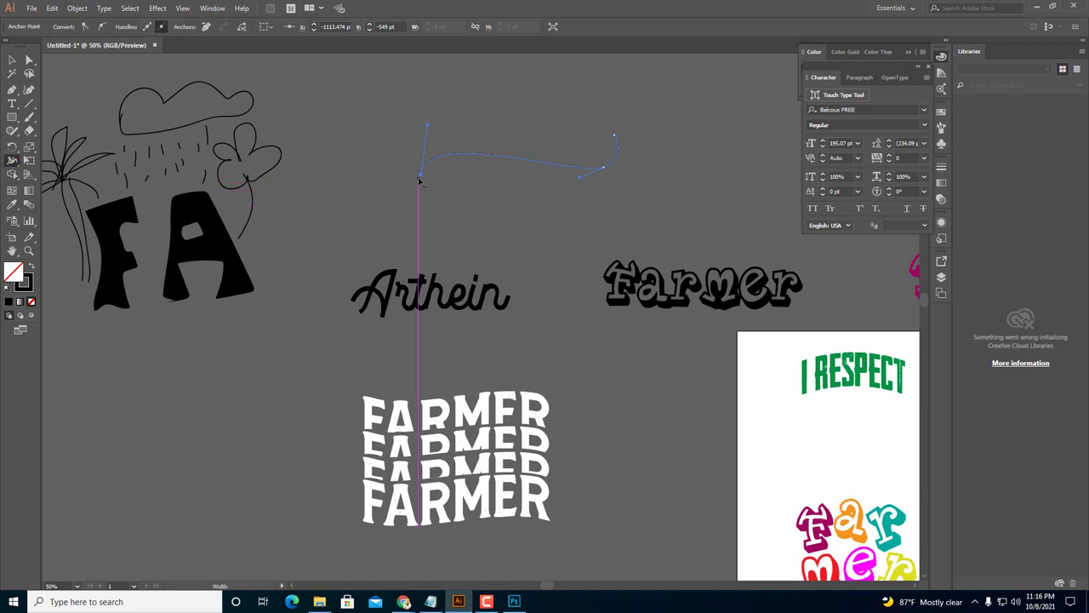
{"action": "mouse_move", "coordinate": [420, 177]}
{"action": "left_mouse_down"}
{"action": "mouse_move", "coordinate": [459, 228]}
{"action": "mouse_move", "coordinate": [426, 197]}
{"action": "mouse_move", "coordinate": [432, 213]}
{"action": "left_mouse_up"}
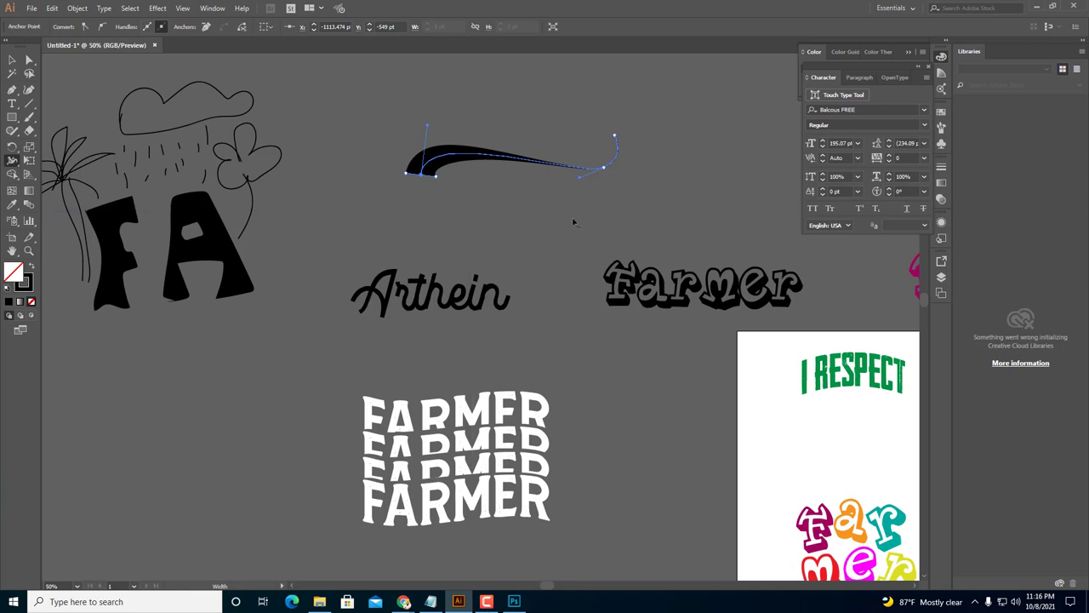
Widen the inner side of the swash's curled tip to about 40 pt and deselect the path.
{"action": "scroll", "coordinate": [631, 149], "scroll_direction": "up", "scroll_amount": 3}
{"action": "left_click_drag", "start_coordinate": [619, 153], "coordinate": [689, 220]}
{"action": "left_click_drag", "start_coordinate": [653, 181], "coordinate": [621, 194]}
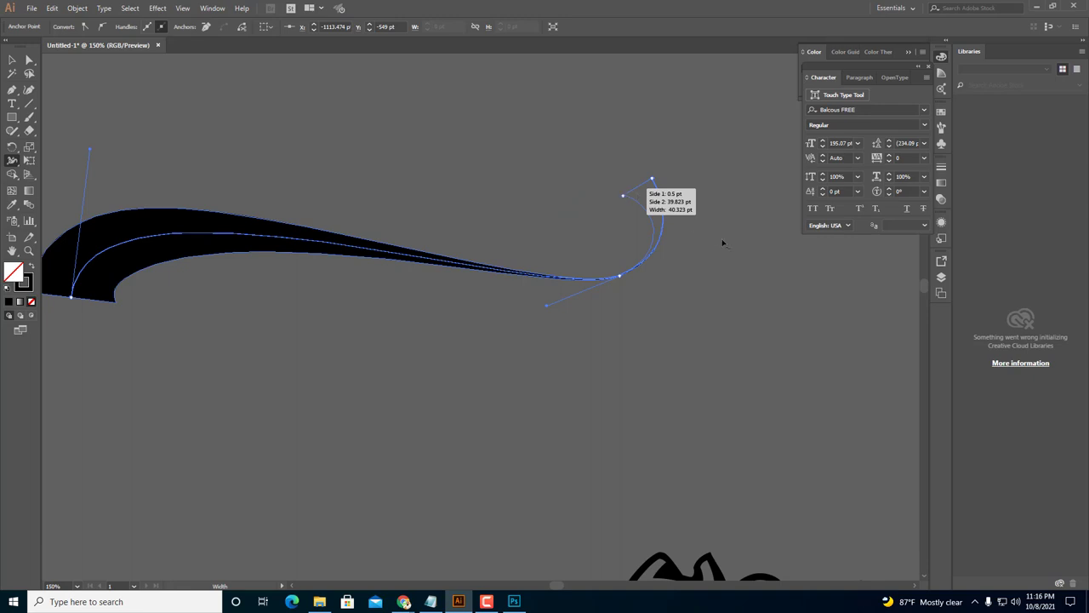
{"action": "left_click_drag", "start_coordinate": [722, 244], "coordinate": [703, 284]}
{"action": "left_click", "coordinate": [700, 305], "text": "ctrl"}
Thicken the lower side of the swash at the thin bend just before its curled tip.
{"action": "left_click_drag", "start_coordinate": [595, 314], "coordinate": [662, 324]}
{"action": "scroll", "coordinate": [680, 280], "scroll_direction": "up", "scroll_amount": 3}
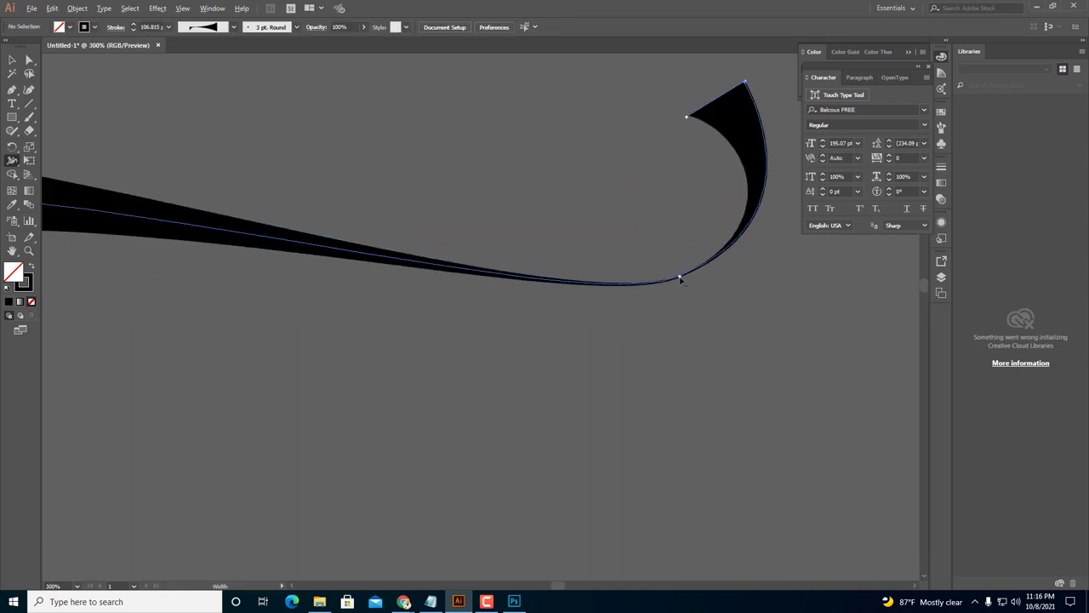
{"action": "mouse_move", "coordinate": [680, 278]}
{"action": "left_mouse_down"}
{"action": "mouse_move", "coordinate": [706, 313]}
{"action": "mouse_move", "coordinate": [696, 302]}
{"action": "left_mouse_up"}
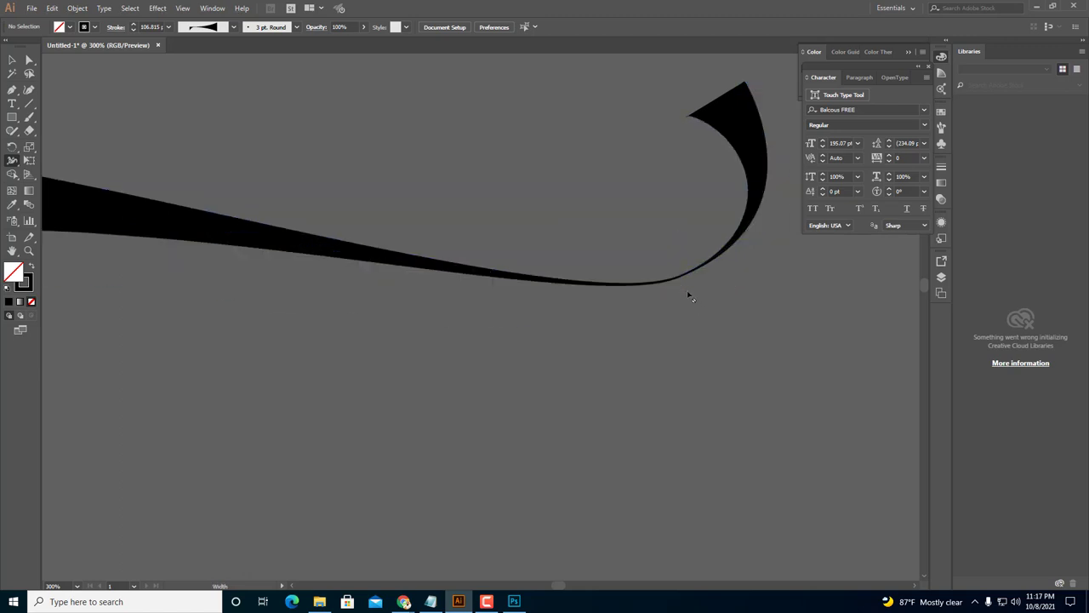
{"action": "left_click_drag", "start_coordinate": [683, 284], "coordinate": [696, 303]}
Adjust the stroke width midway along the swash and widen its hump to about 102 pt, mostly on the upper side.
{"action": "left_click_drag", "start_coordinate": [450, 280], "coordinate": [584, 286]}
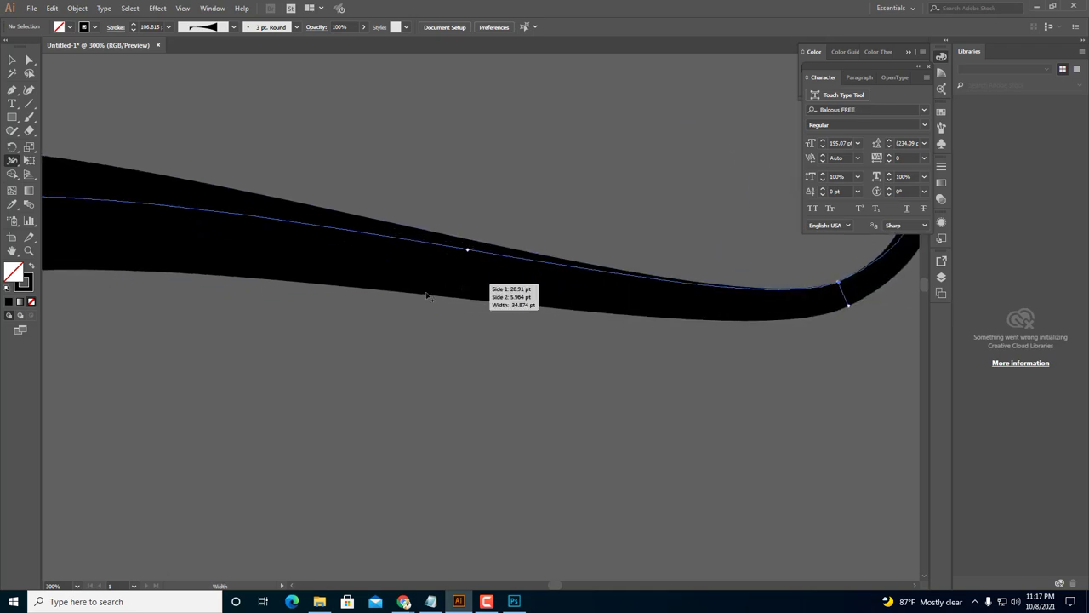
{"action": "left_click_drag", "start_coordinate": [396, 281], "coordinate": [420, 193]}
{"action": "scroll", "coordinate": [298, 295], "scroll_direction": "left", "scroll_amount": 5}
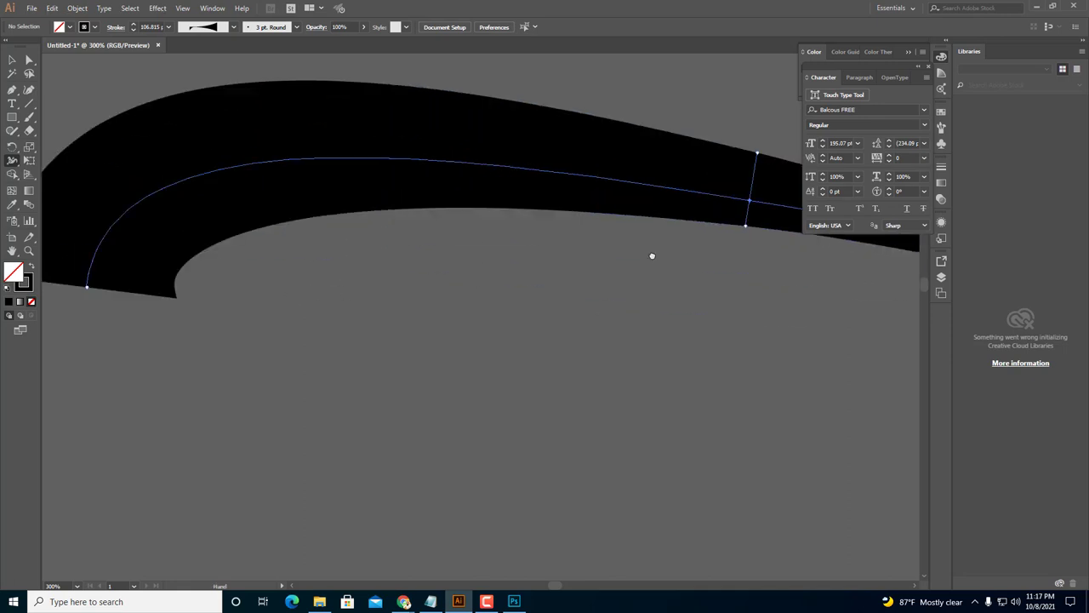
{"action": "left_click_drag", "start_coordinate": [349, 215], "coordinate": [348, 189]}
{"action": "mouse_move", "coordinate": [345, 80]}
{"action": "left_mouse_down"}
{"action": "mouse_move", "coordinate": [348, 65]}
{"action": "mouse_move", "coordinate": [354, 202]}
{"action": "mouse_move", "coordinate": [368, 128]}
{"action": "left_mouse_up"}
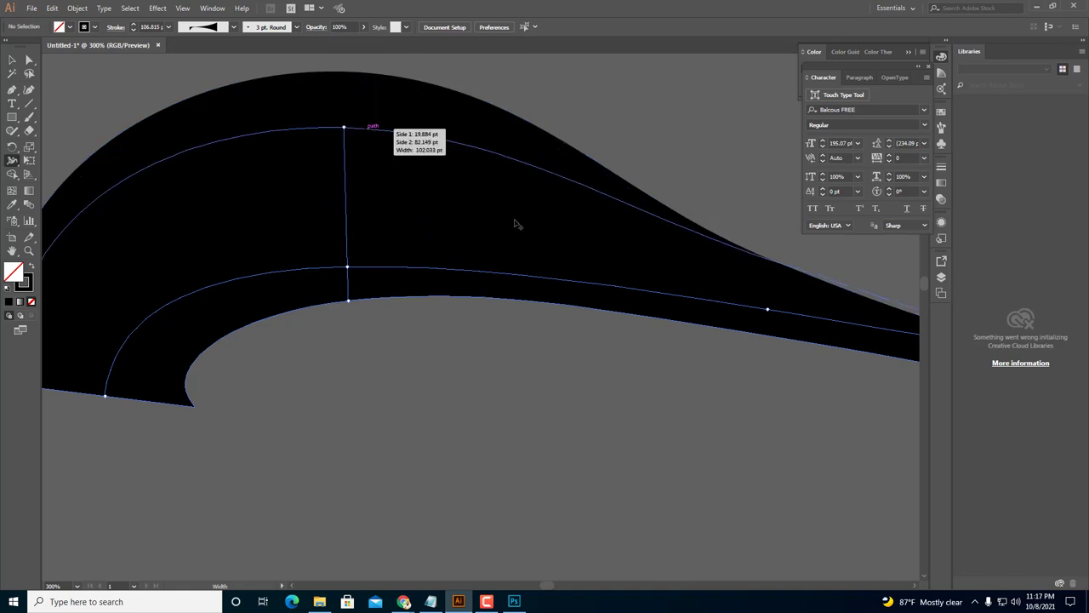
Thicken the underside of the bend further so the stroke flows evenly into the curled tip, and deselect the swash.
{"action": "key", "text": "ctrl+0"}
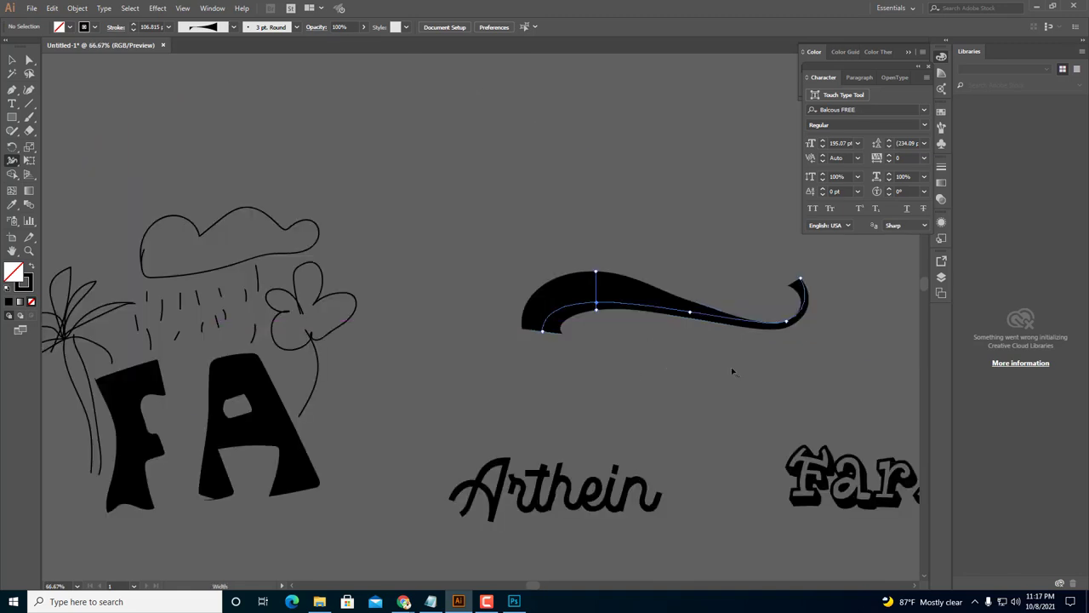
{"action": "scroll", "coordinate": [731, 372], "scroll_direction": "up", "scroll_amount": 4, "text": "alt"}
{"action": "left_click_drag", "start_coordinate": [622, 265], "coordinate": [634, 289]}
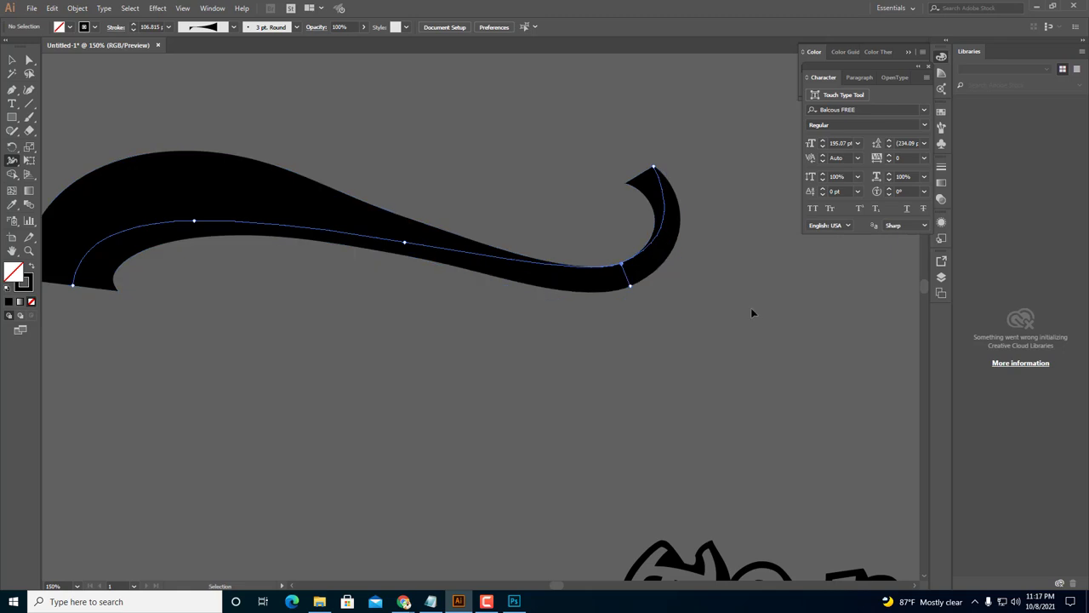
{"action": "scroll", "coordinate": [683, 373], "scroll_direction": "down", "scroll_amount": 1}
{"action": "left_click", "coordinate": [12, 60]}
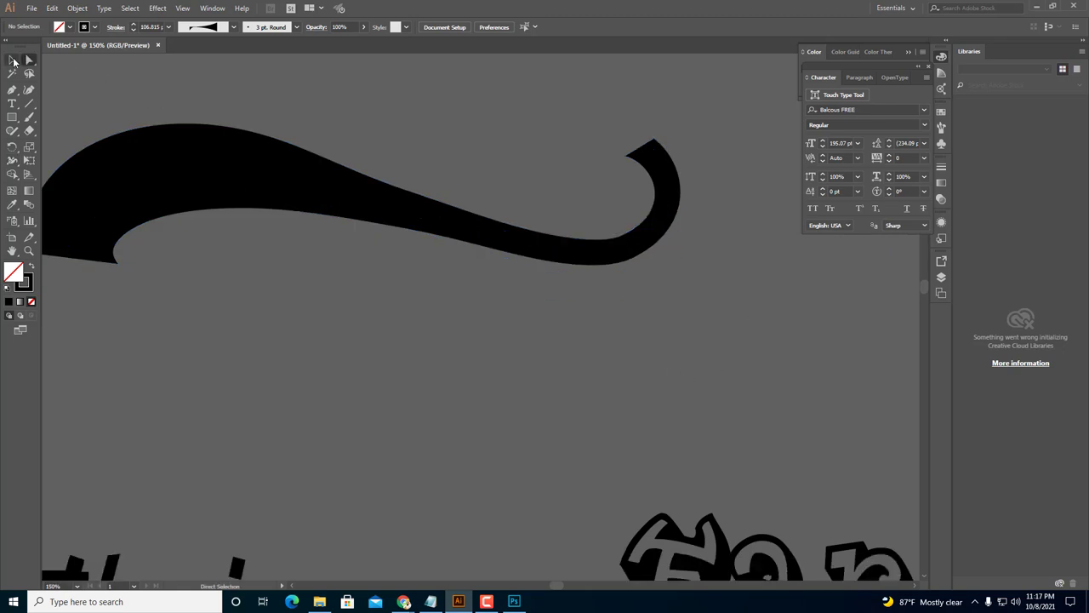
Narrow the swash's wide starting end by removing its inner side, and slim the upper side of the hump.
{"action": "scroll", "coordinate": [571, 383], "scroll_direction": "down", "scroll_amount": 2}
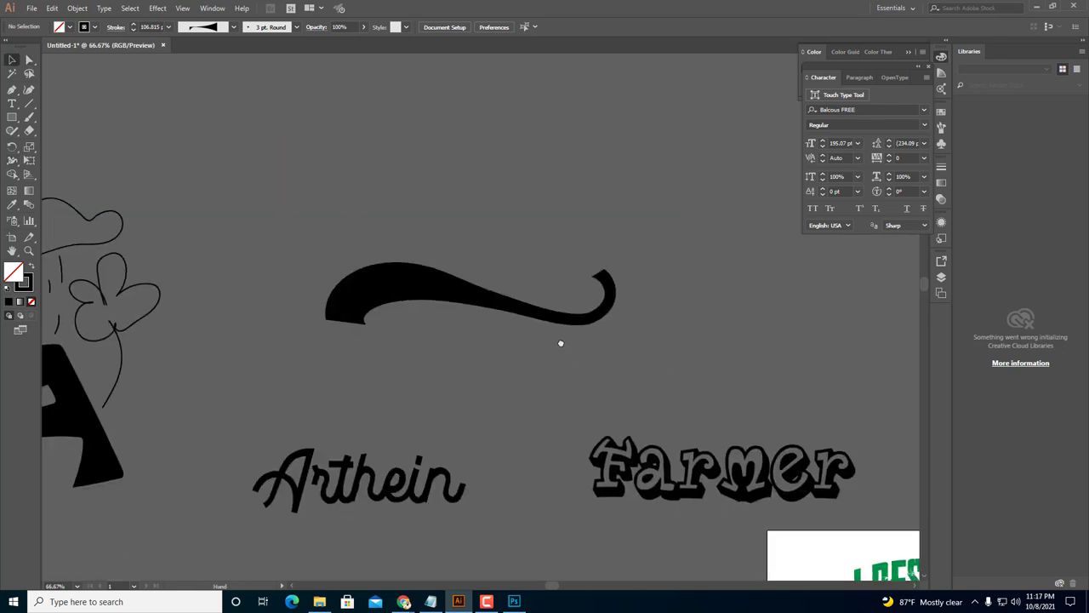
{"action": "scroll", "coordinate": [562, 343], "scroll_direction": "down", "scroll_amount": 1}
{"action": "scroll", "coordinate": [573, 336], "scroll_direction": "up", "scroll_amount": 1}
{"action": "left_click", "coordinate": [454, 267]}
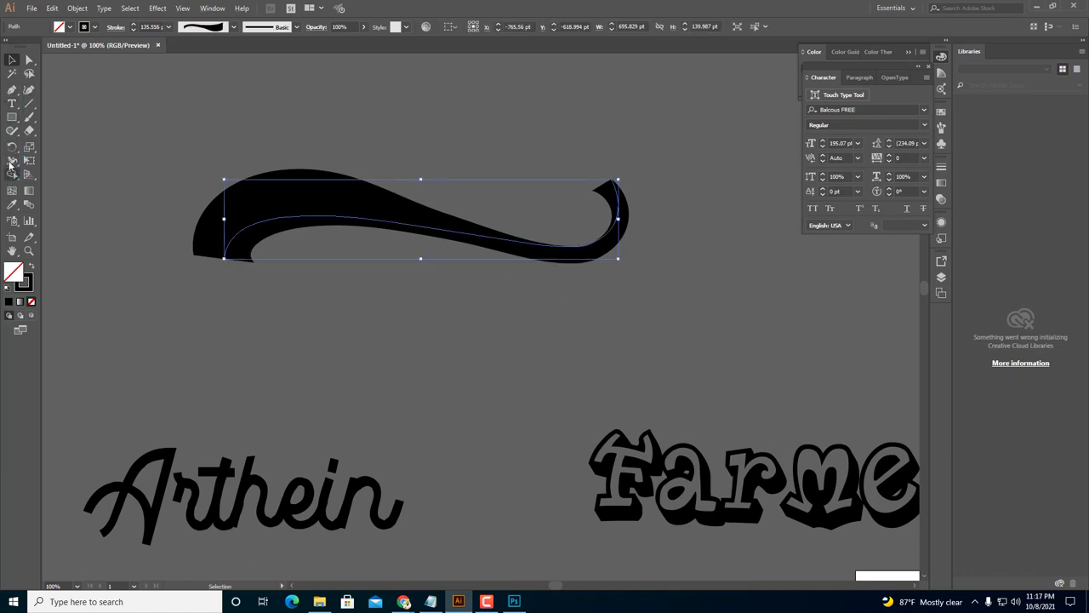
{"action": "left_click", "coordinate": [12, 160]}
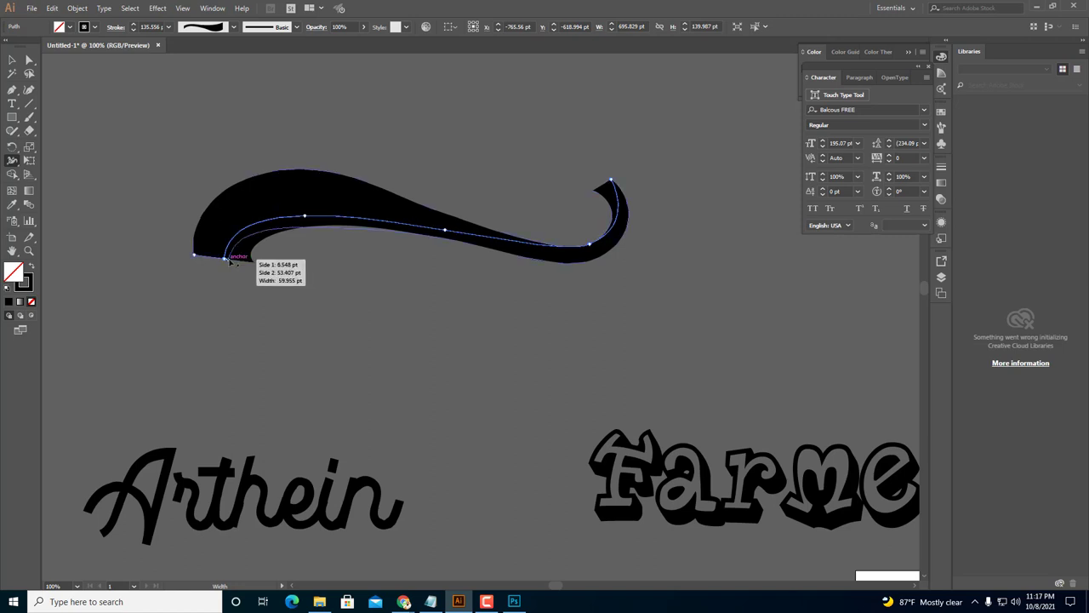
{"action": "mouse_move", "coordinate": [230, 261]}
{"action": "left_mouse_down"}
{"action": "mouse_move", "coordinate": [196, 257]}
{"action": "mouse_move", "coordinate": [229, 267]}
{"action": "left_mouse_up"}
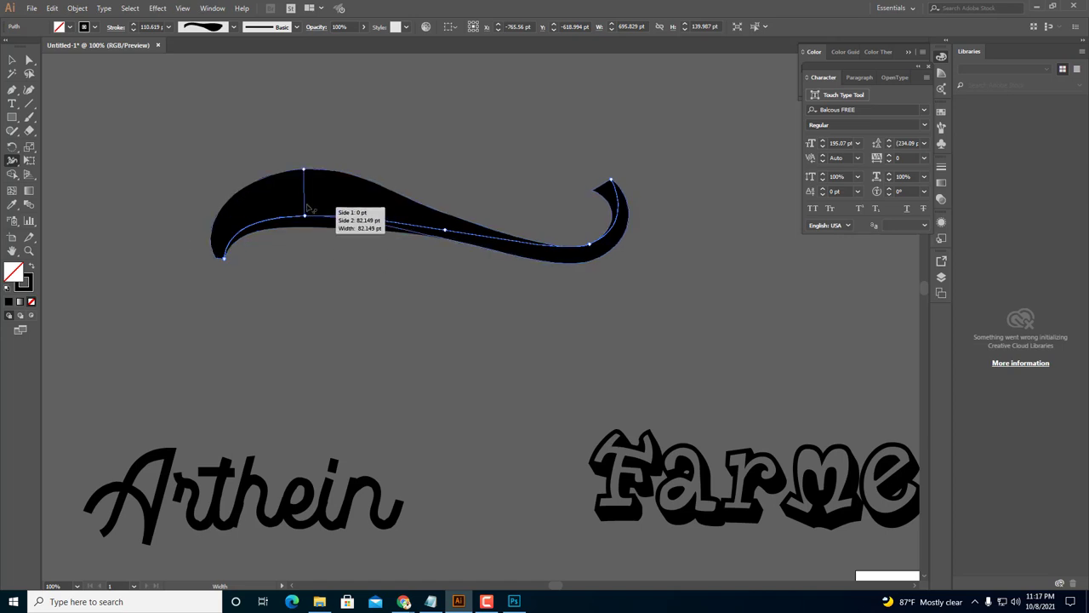
{"action": "mouse_move", "coordinate": [305, 224]}
{"action": "left_mouse_down"}
{"action": "mouse_move", "coordinate": [293, 220]}
{"action": "mouse_move", "coordinate": [345, 218]}
{"action": "mouse_move", "coordinate": [323, 174]}
{"action": "mouse_move", "coordinate": [307, 174]}
{"action": "mouse_move", "coordinate": [298, 109]}
{"action": "mouse_move", "coordinate": [307, 189]}
{"action": "left_mouse_up"}
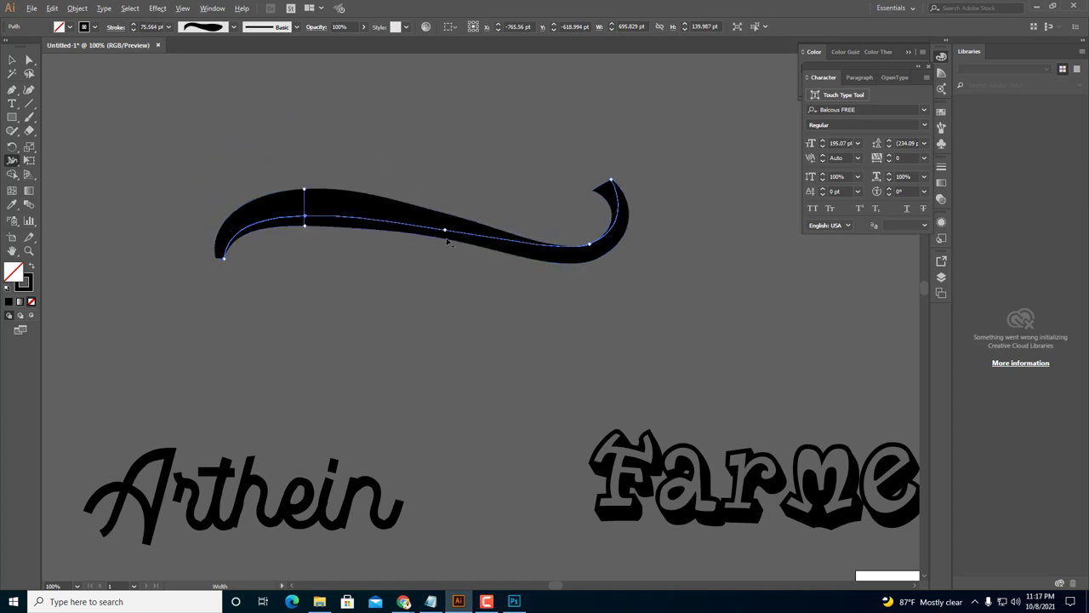
Widen the swash's midsection and the underside of its bend to about 86 pt, and slim the inner side of the curled tip.
{"action": "mouse_move", "coordinate": [448, 219]}
{"action": "left_mouse_down"}
{"action": "mouse_move", "coordinate": [449, 207]}
{"action": "mouse_move", "coordinate": [444, 240]}
{"action": "left_mouse_up"}
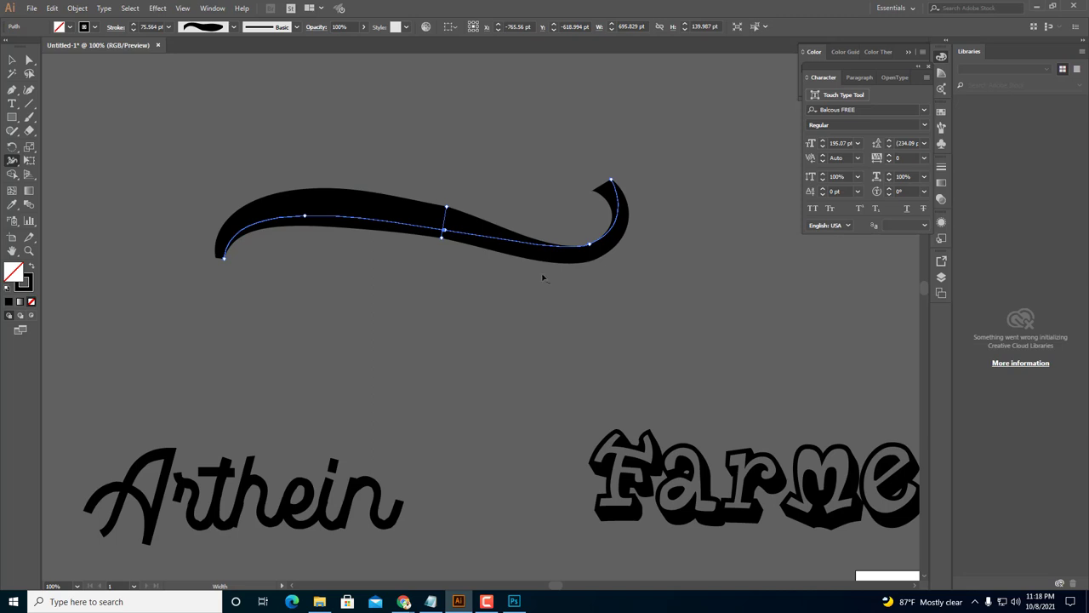
{"action": "left_click_drag", "start_coordinate": [596, 263], "coordinate": [598, 264]}
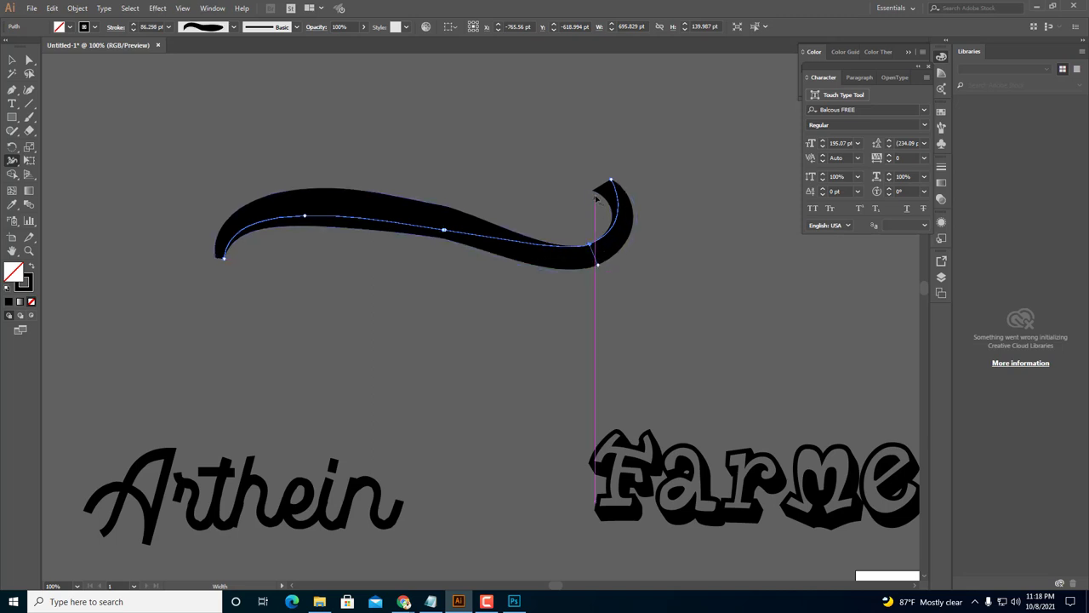
{"action": "left_click_drag", "start_coordinate": [613, 184], "coordinate": [611, 183]}
{"action": "left_click", "coordinate": [12, 60]}
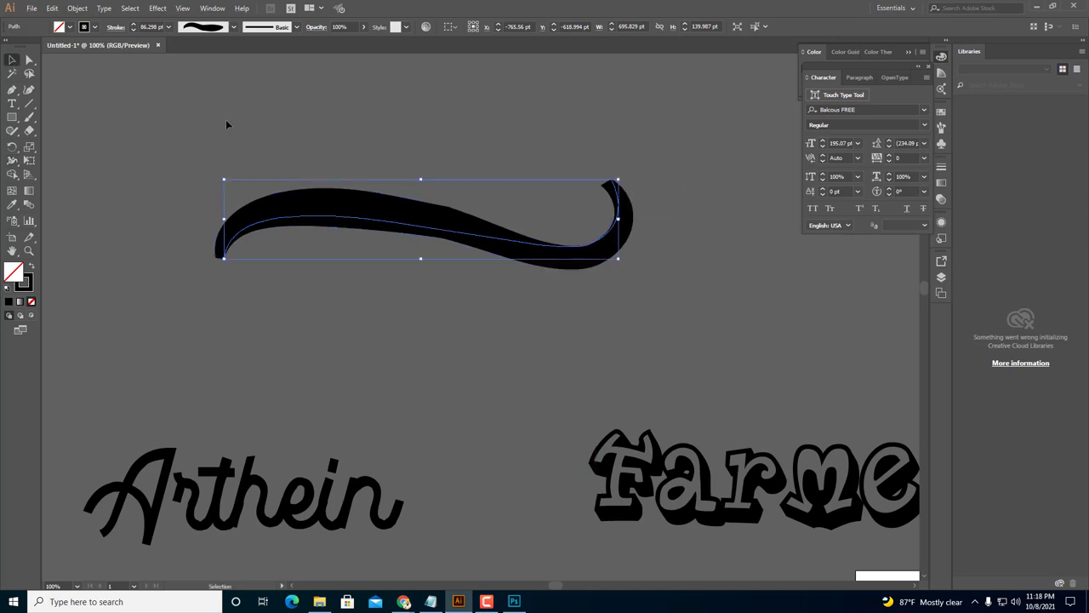
{"action": "left_click", "coordinate": [412, 394]}
{"action": "scroll", "coordinate": [406, 410], "scroll_direction": "down", "scroll_amount": 2}
{"action": "key", "text": "ctrl+z"}
{"action": "key", "text": "ctrl+z"}
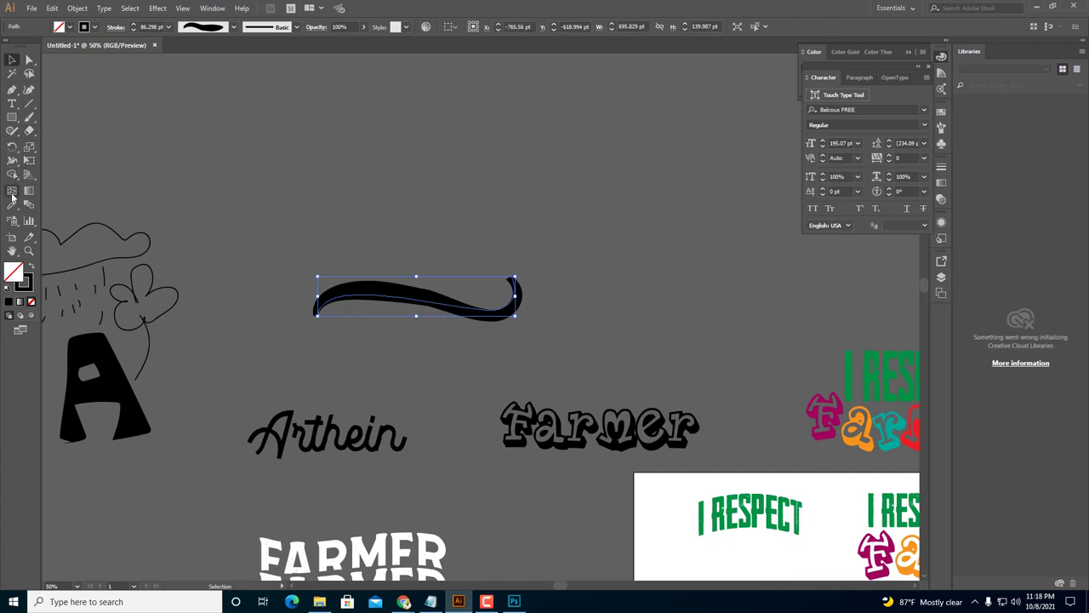
Dismiss the Shaper introduction and smooth the swash's path along its underside with the Smooth tool.
{"action": "left_click", "coordinate": [12, 132]}
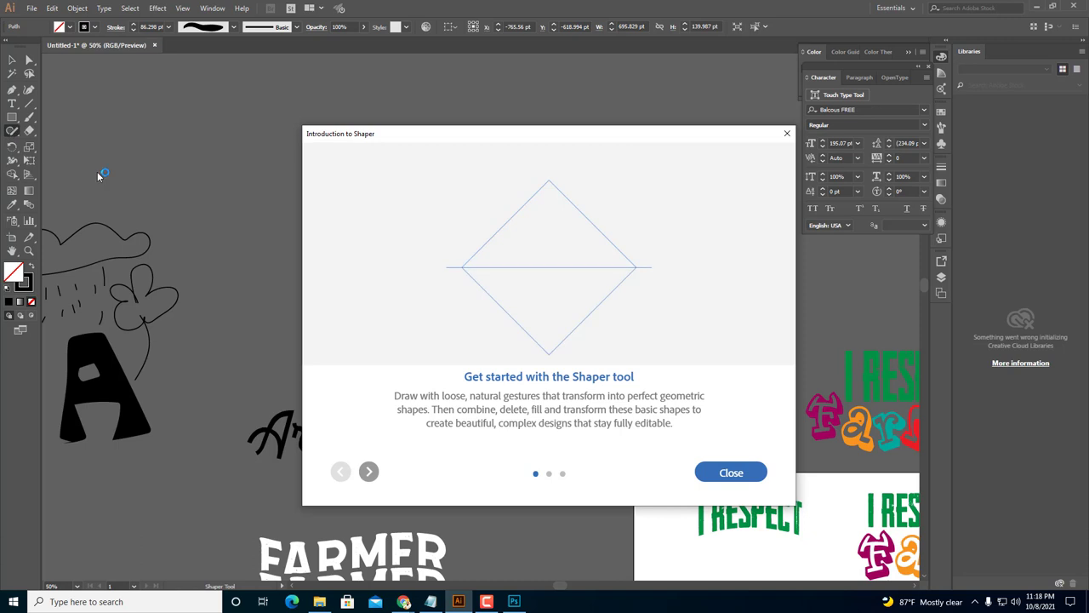
{"action": "left_click", "coordinate": [723, 464]}
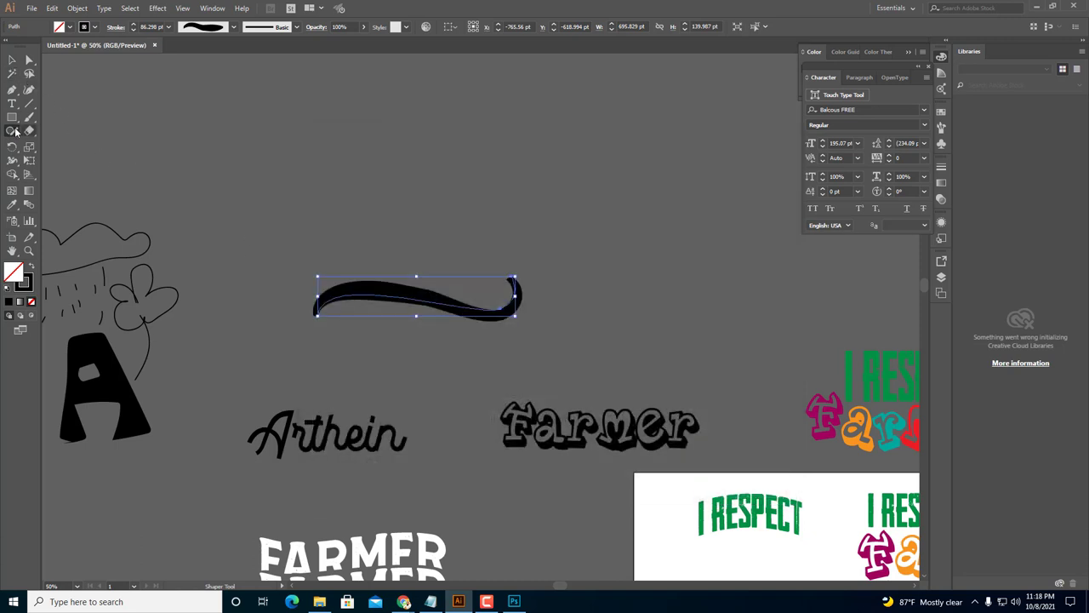
{"action": "left_click_drag", "start_coordinate": [13, 131], "coordinate": [72, 186]}
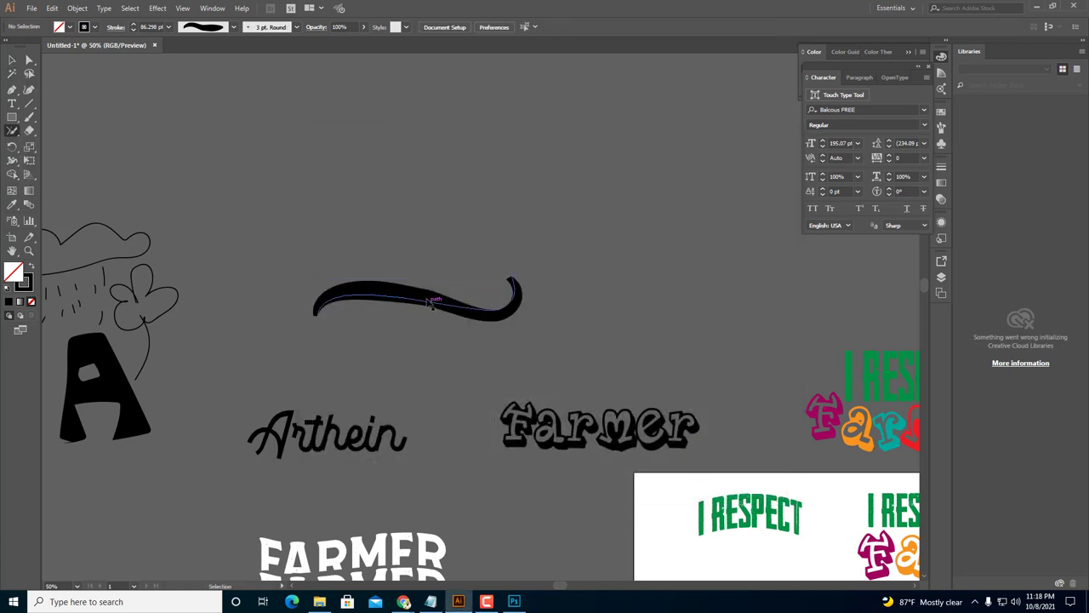
{"action": "left_click_drag", "start_coordinate": [17, 135], "coordinate": [53, 143]}
{"action": "left_click", "coordinate": [390, 304], "text": "ctrl"}
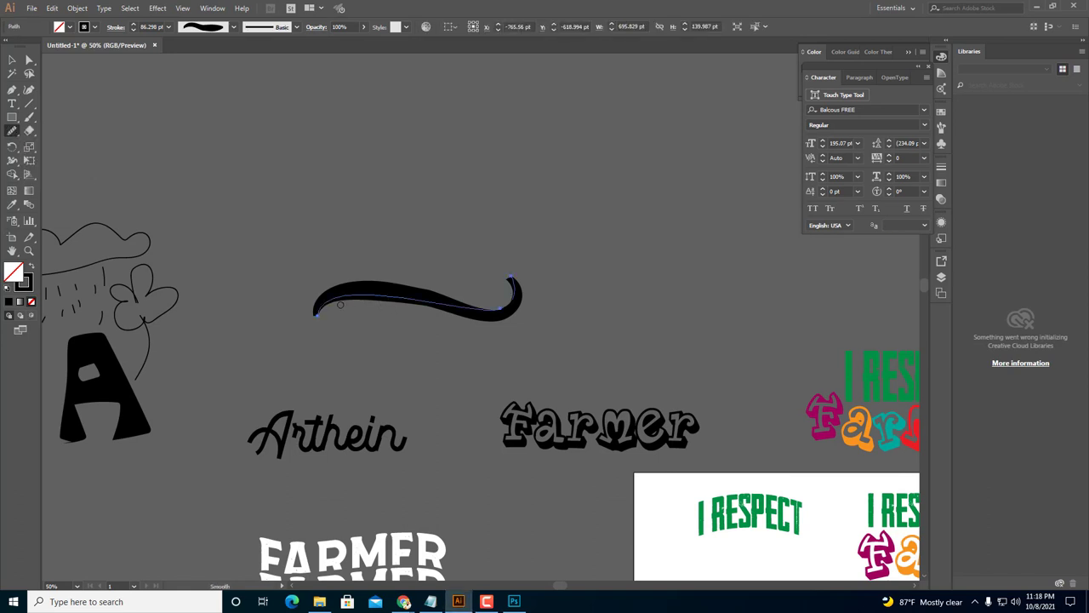
{"action": "mouse_move", "coordinate": [506, 306]}
{"action": "left_mouse_down"}
{"action": "mouse_move", "coordinate": [392, 297]}
{"action": "mouse_move", "coordinate": [328, 316]}
{"action": "left_mouse_up"}
Raise the swash's middle anchor point, reshape its starting end into a steeper hook, and deselect the path.
{"action": "left_click", "coordinate": [28, 59]}
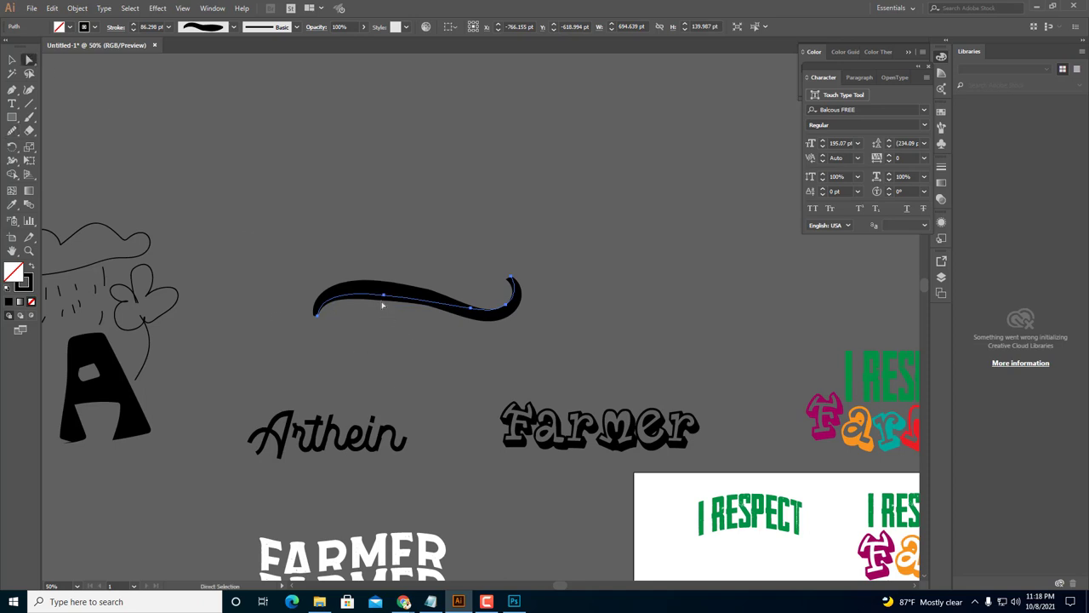
{"action": "mouse_move", "coordinate": [386, 297]}
{"action": "left_mouse_down"}
{"action": "mouse_move", "coordinate": [380, 278]}
{"action": "mouse_move", "coordinate": [389, 291]}
{"action": "left_mouse_up"}
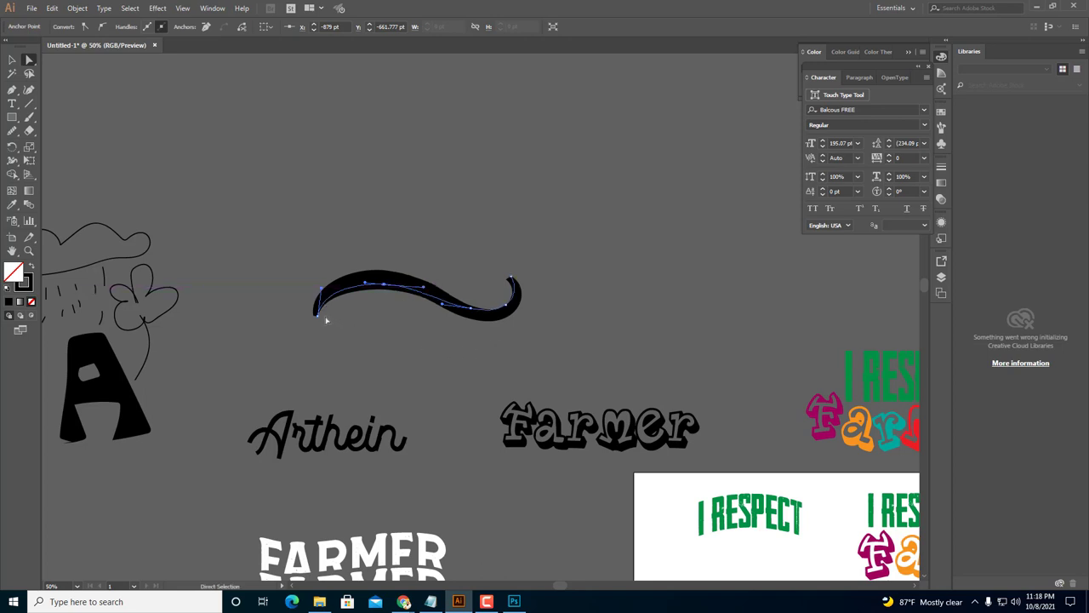
{"action": "left_click_drag", "start_coordinate": [320, 317], "coordinate": [331, 260]}
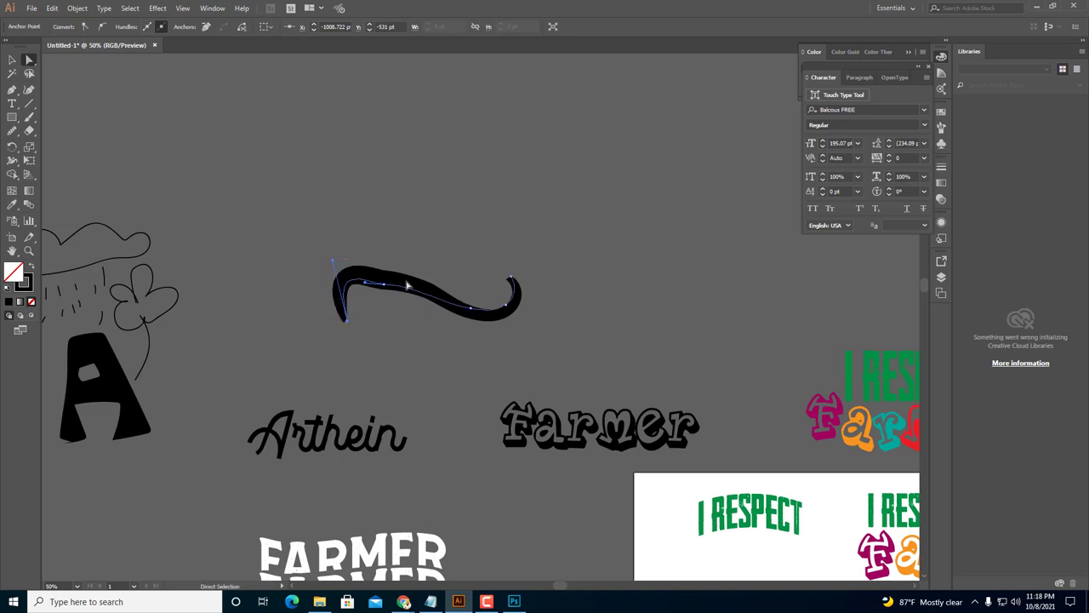
{"action": "left_click", "coordinate": [427, 348]}
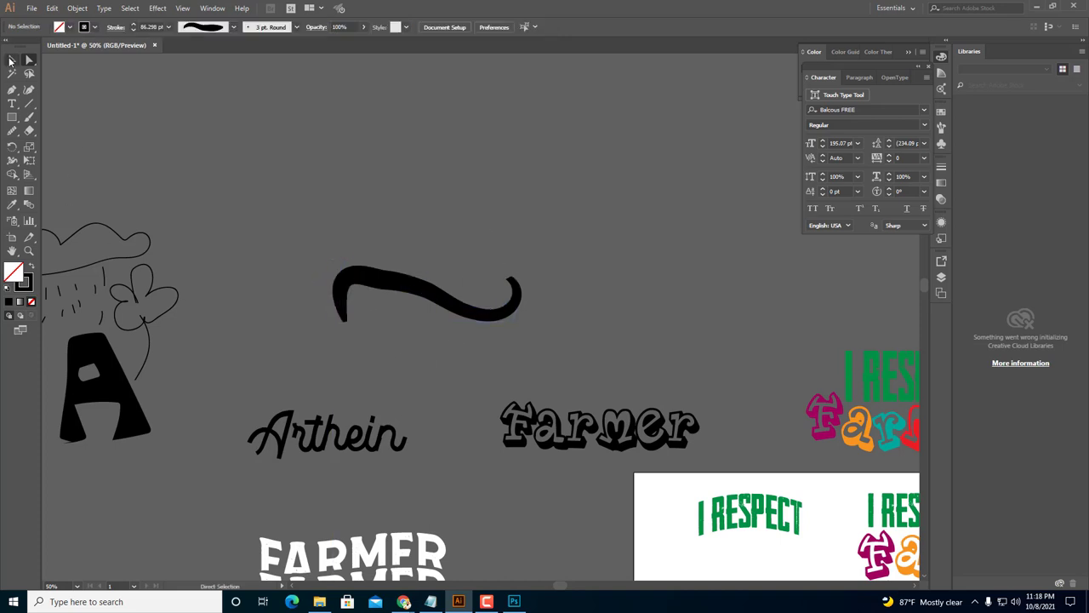
Select the whole hand-drawn swash above the Arthein lettering and delete it.
{"action": "left_click", "coordinate": [11, 60]}
{"action": "left_click_drag", "start_coordinate": [452, 357], "coordinate": [443, 329]}
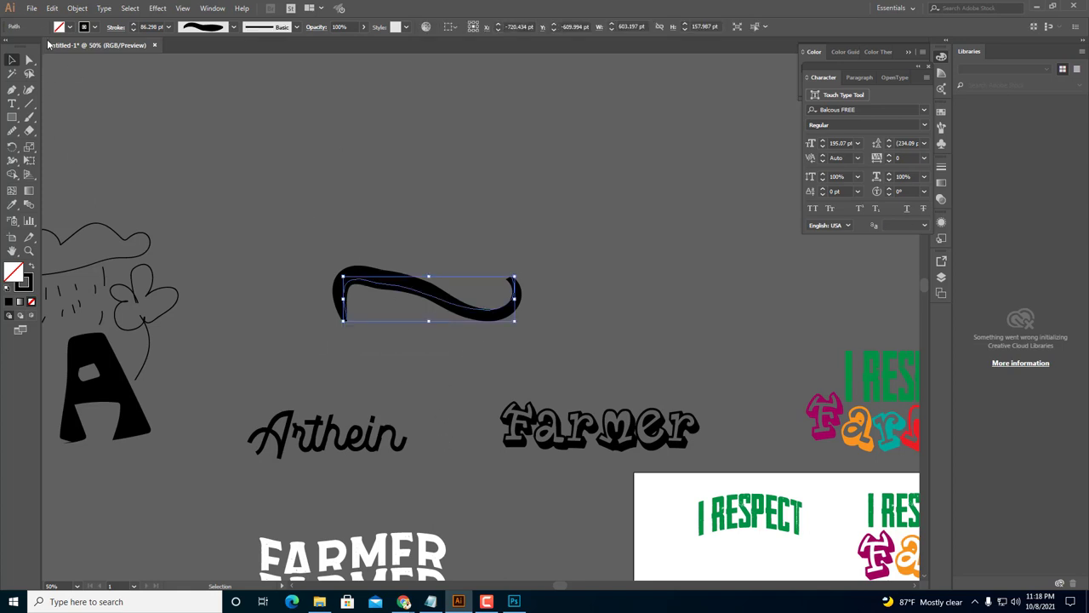
{"action": "key", "text": "Delete"}
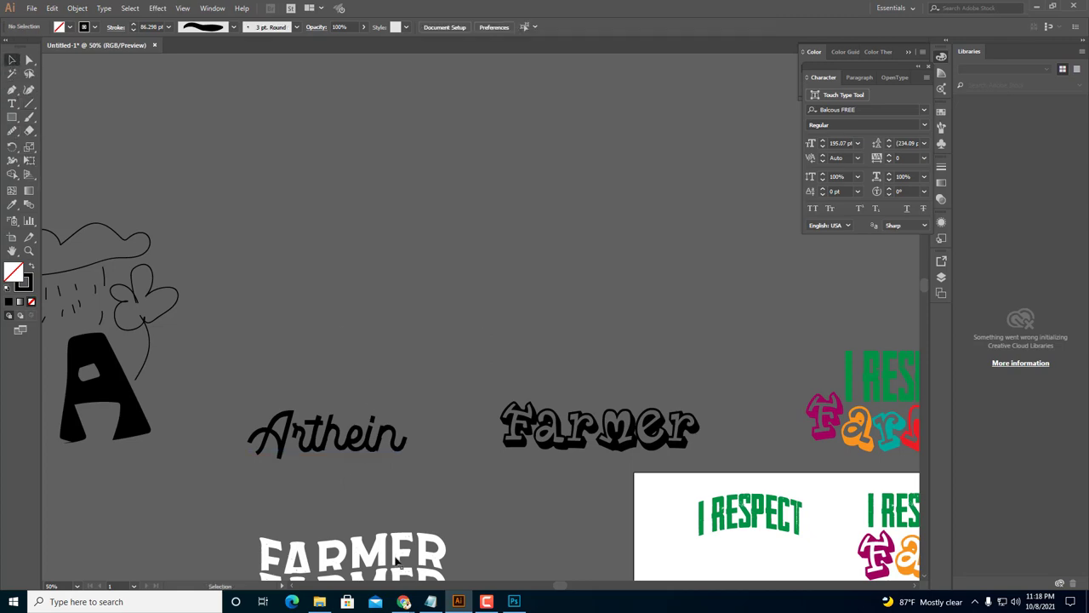
Move the tractor image with the Farming lettering slightly up on the canvas, beside the FA sketch.
{"action": "mouse_move", "coordinate": [404, 600]}
{"action": "mouse_move", "coordinate": [389, 556]}
{"action": "scroll", "coordinate": [390, 247], "scroll_direction": "down", "scroll_amount": 1}
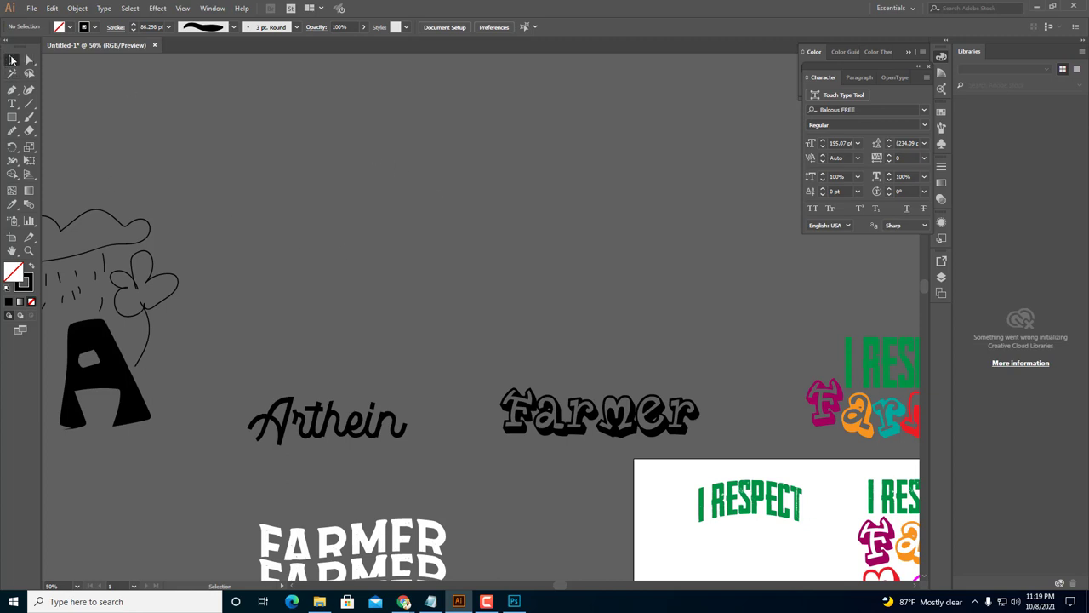
{"action": "scroll", "coordinate": [595, 425], "scroll_direction": "down", "scroll_amount": 3}
{"action": "left_click_drag", "start_coordinate": [641, 347], "coordinate": [576, 343]}
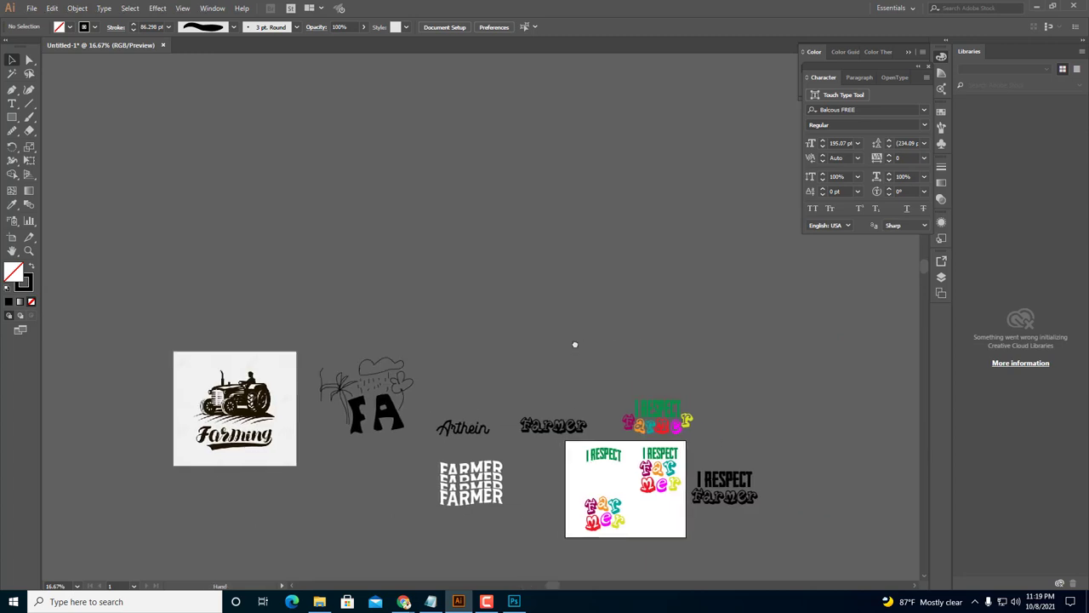
{"action": "scroll", "coordinate": [256, 426], "scroll_direction": "up", "scroll_amount": 2}
{"action": "scroll", "coordinate": [502, 451], "scroll_direction": "left", "scroll_amount": 5}
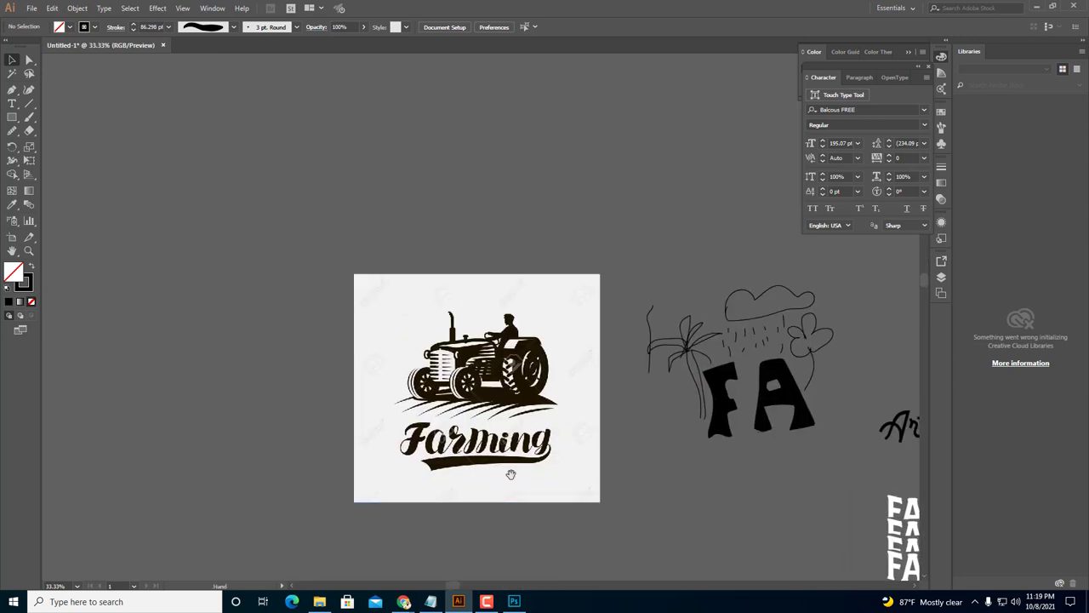
{"action": "left_click_drag", "start_coordinate": [501, 360], "coordinate": [484, 341]}
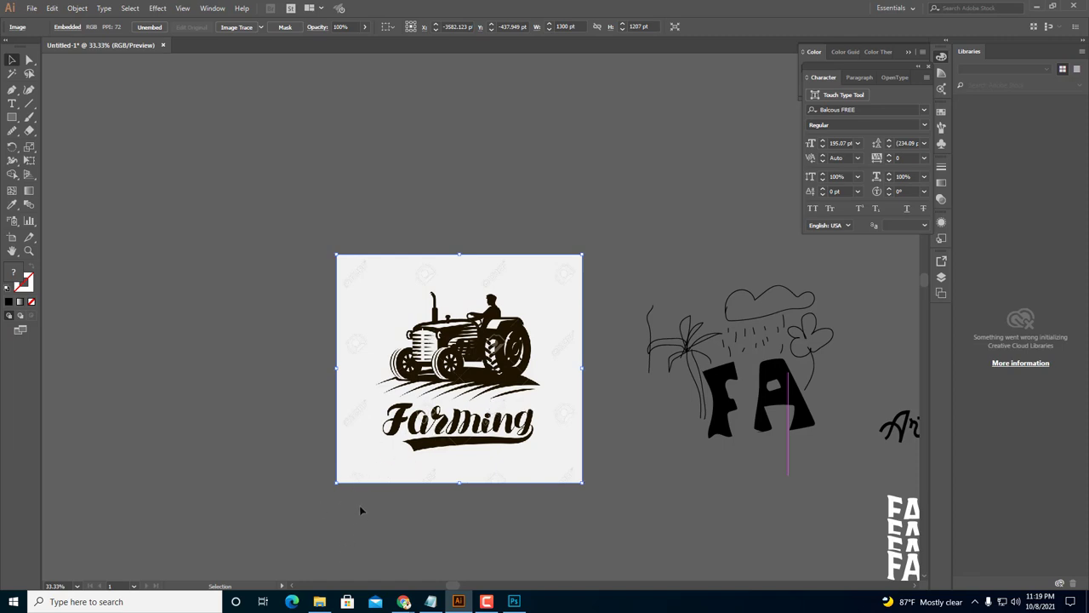
{"action": "left_click", "coordinate": [28, 60]}
{"action": "mouse_move", "coordinate": [339, 260]}
{"action": "left_mouse_down"}
{"action": "mouse_move", "coordinate": [348, 228]}
{"action": "mouse_move", "coordinate": [318, 210]}
{"action": "mouse_move", "coordinate": [337, 248]}
{"action": "left_mouse_up"}
{"action": "left_click", "coordinate": [12, 60]}
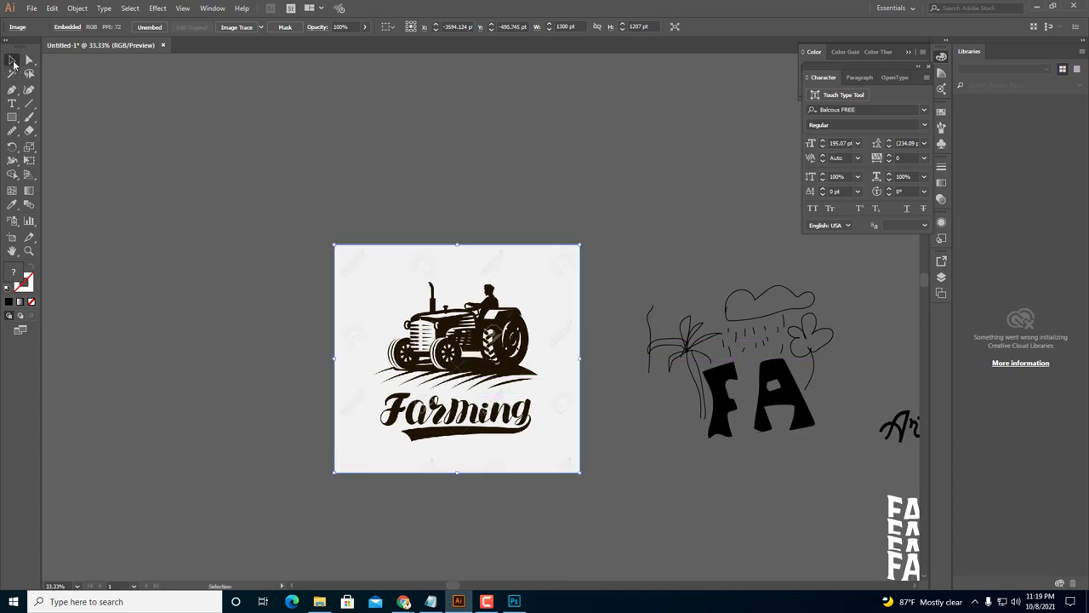
{"action": "left_click_drag", "start_coordinate": [455, 385], "coordinate": [399, 416]}
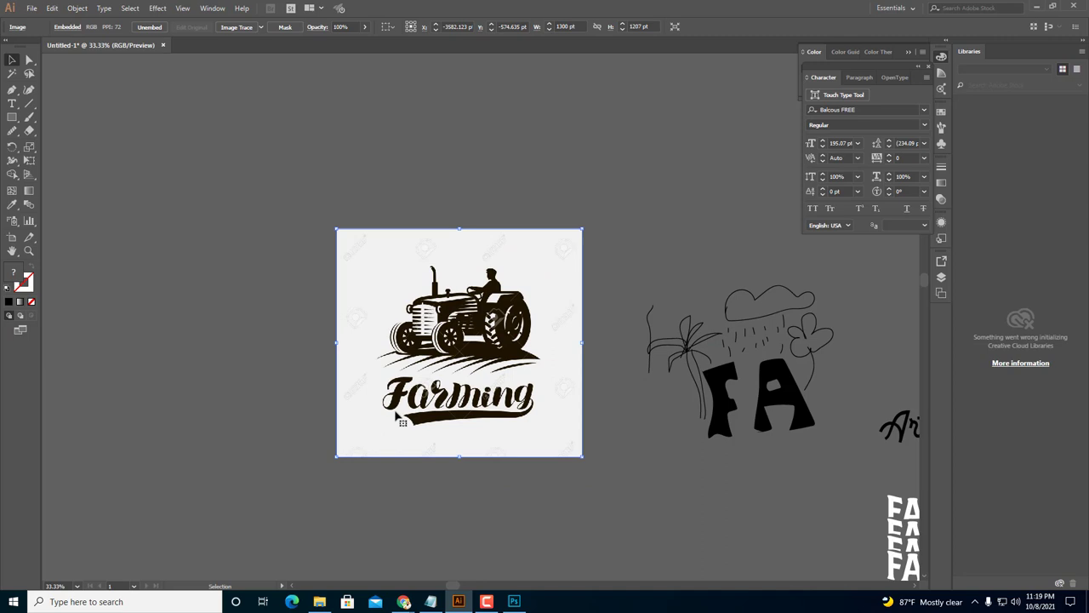
{"action": "left_click", "coordinate": [209, 394]}
{"action": "left_click", "coordinate": [459, 455]}
{"action": "left_click_drag", "start_coordinate": [475, 293], "coordinate": [478, 235]}
{"action": "left_click_drag", "start_coordinate": [427, 298], "coordinate": [434, 335]}
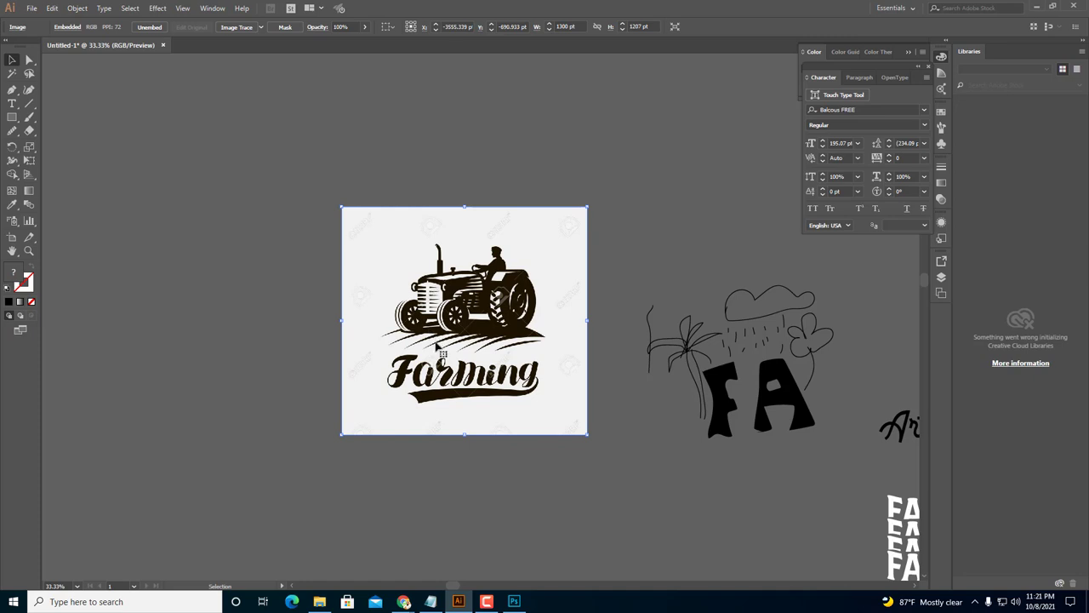
{"action": "left_click_drag", "start_coordinate": [422, 339], "coordinate": [428, 355]}
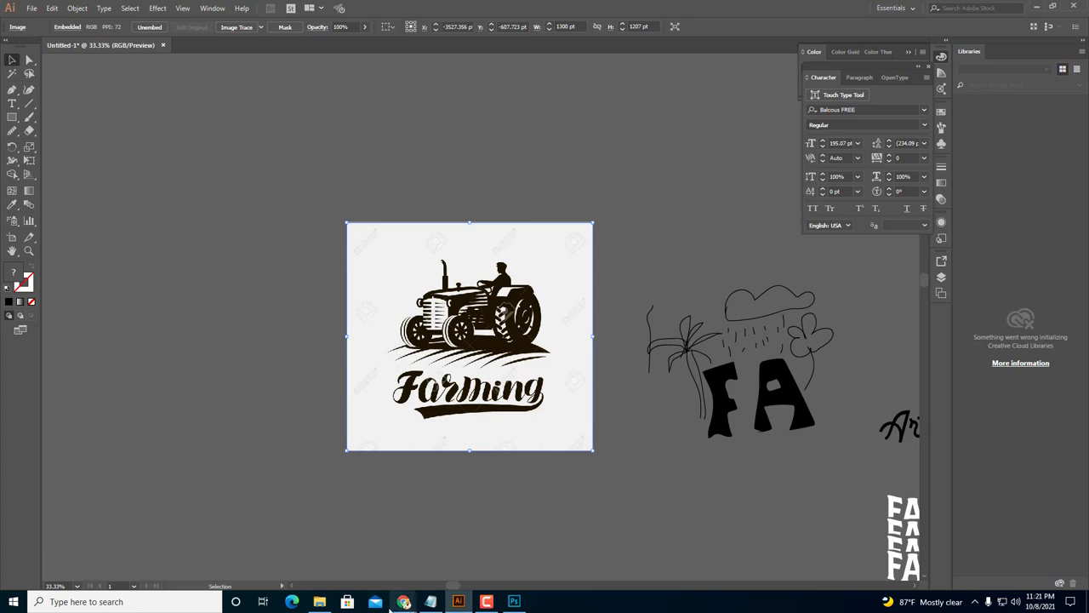
Switch to Chrome, close the Joyful shirt photo on Facebook, and copy the link address of the recently searched group একটিভ ও পরিশ্রমী টিশার্ট ডিজাইনার.
{"action": "mouse_move", "coordinate": [400, 602]}
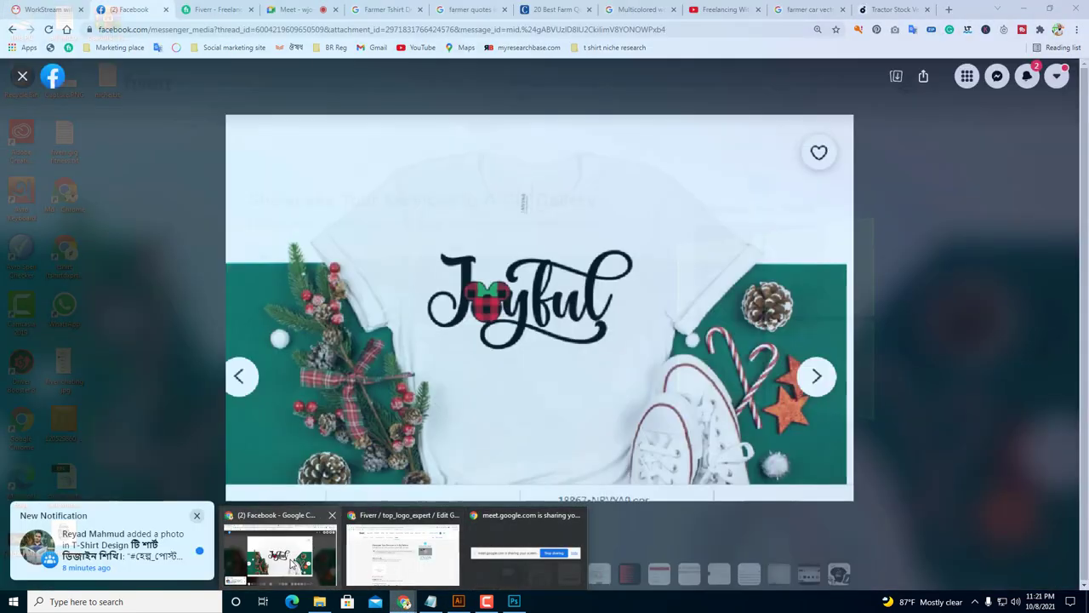
{"action": "left_click", "coordinate": [290, 558]}
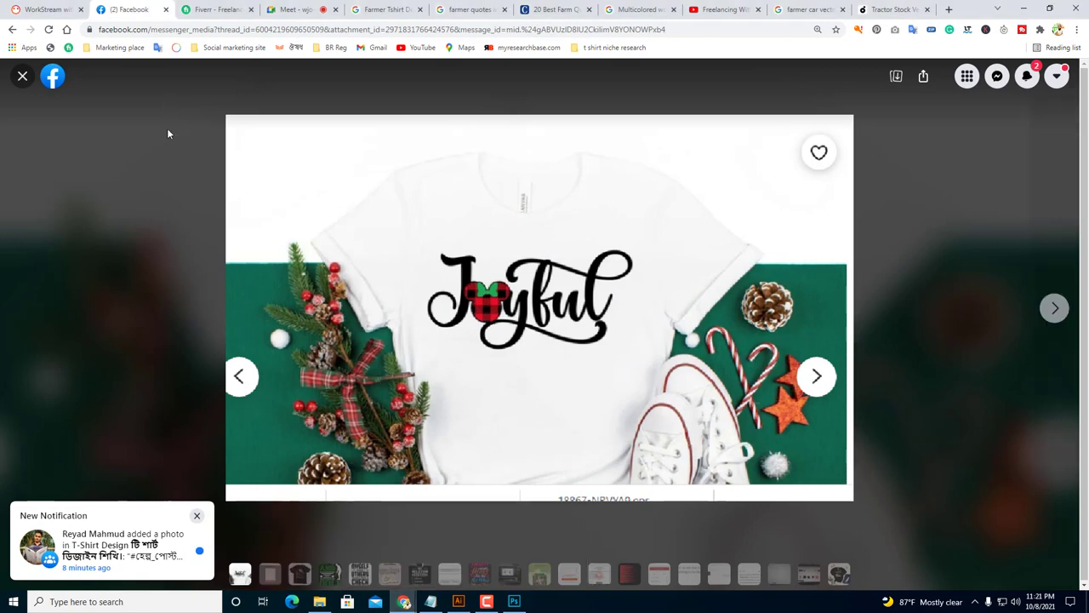
{"action": "left_click", "coordinate": [26, 78]}
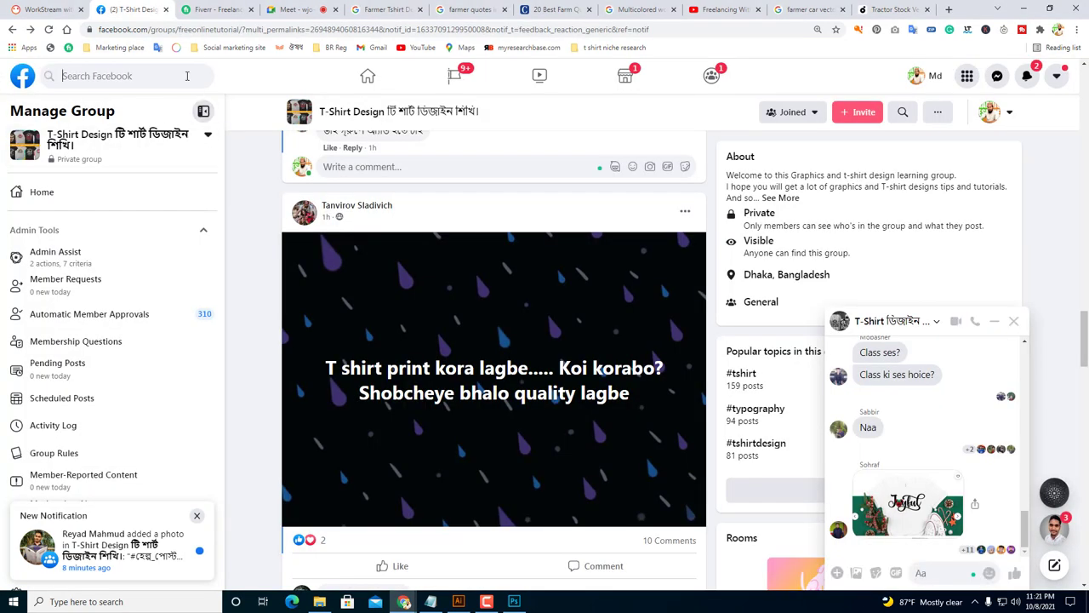
{"action": "left_click", "coordinate": [187, 75]}
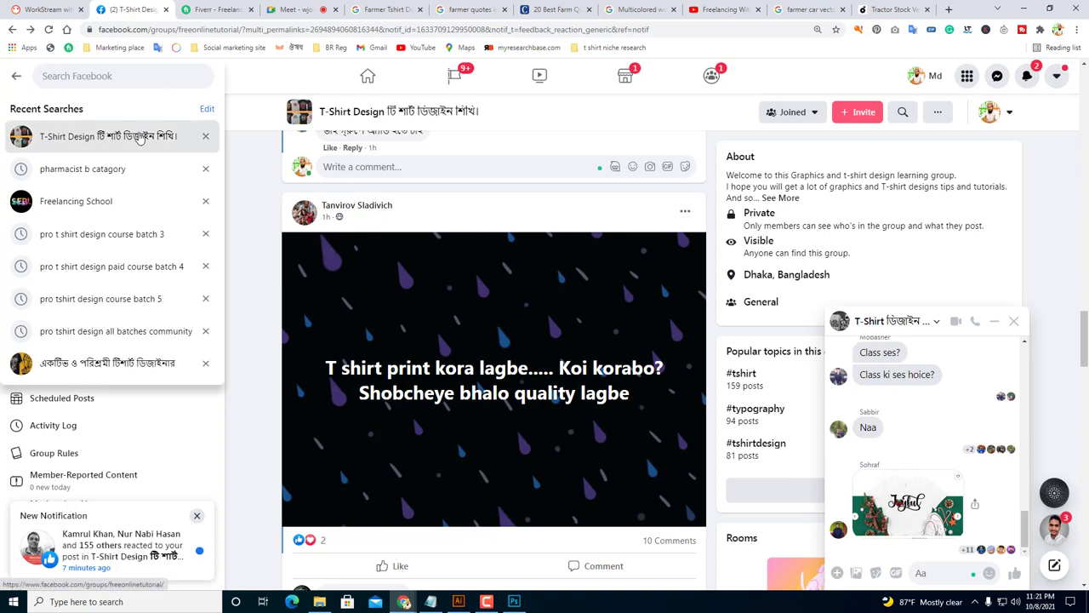
{"action": "right_click", "coordinate": [115, 364]}
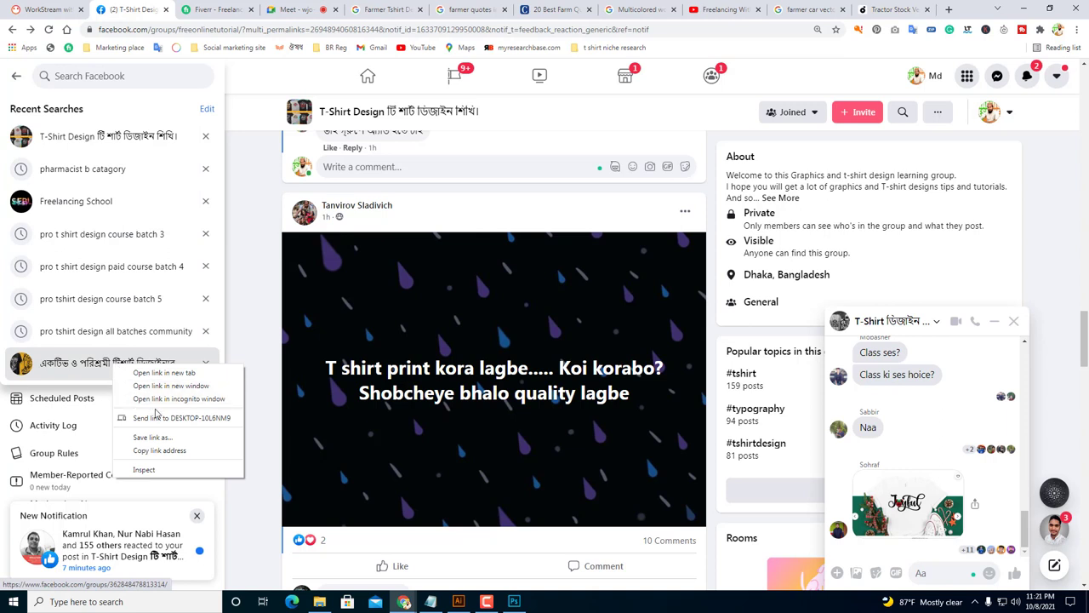
{"action": "left_click", "coordinate": [166, 450]}
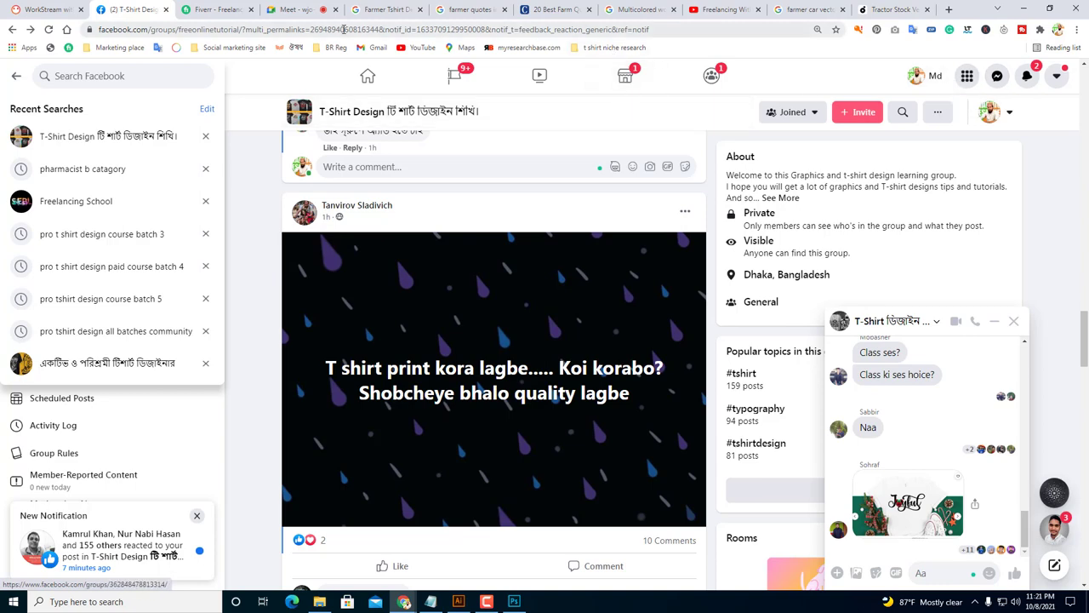
Send the copied Facebook group link to everyone in the Google Meet chat.
{"action": "left_click", "coordinate": [280, 12]}
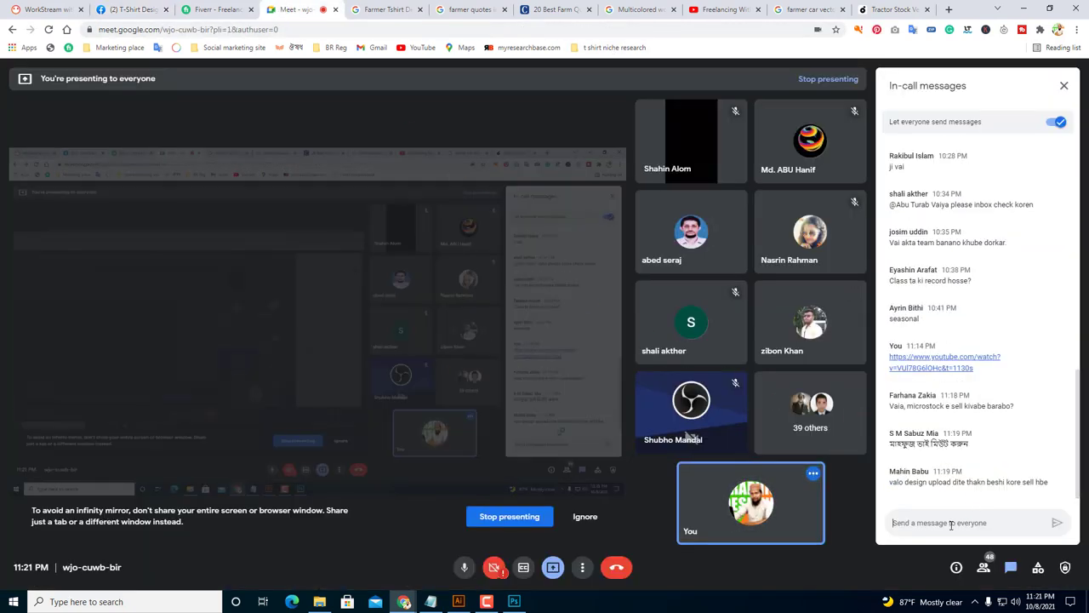
{"action": "key", "text": "ctrl+v"}
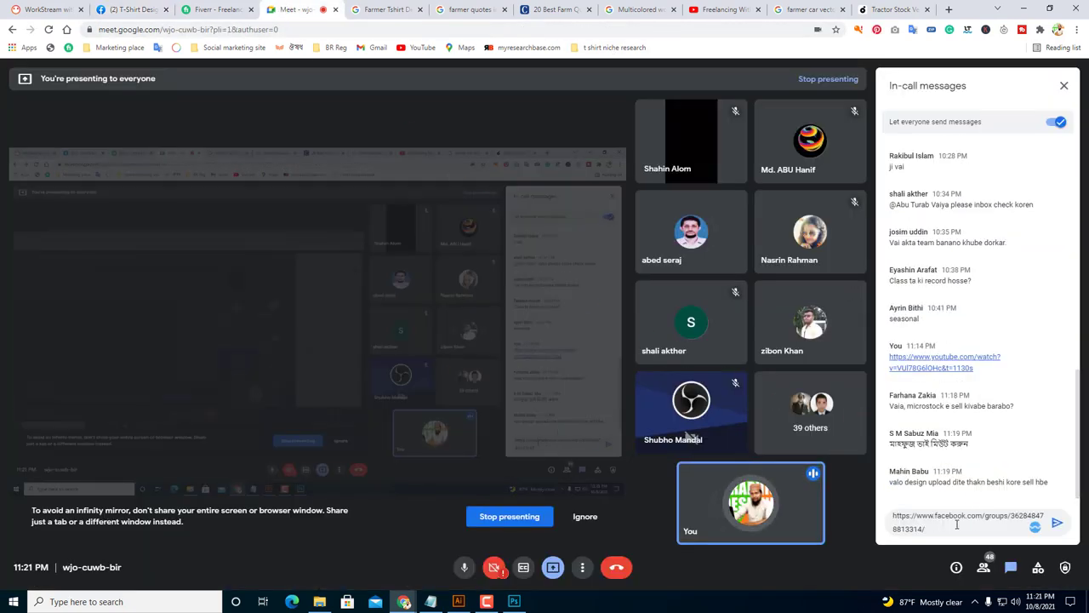
{"action": "left_click", "coordinate": [1055, 521]}
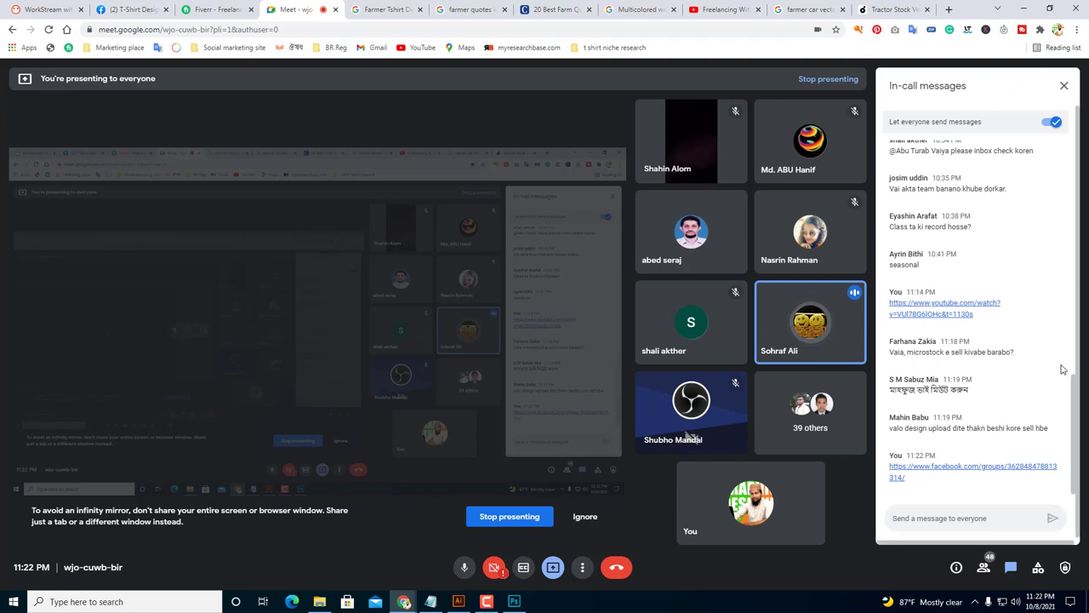
Look back through the earlier in-call messages and close the meeting chat.
{"action": "left_click", "coordinate": [946, 521]}
{"action": "scroll", "coordinate": [989, 455], "scroll_direction": "up", "scroll_amount": 4}
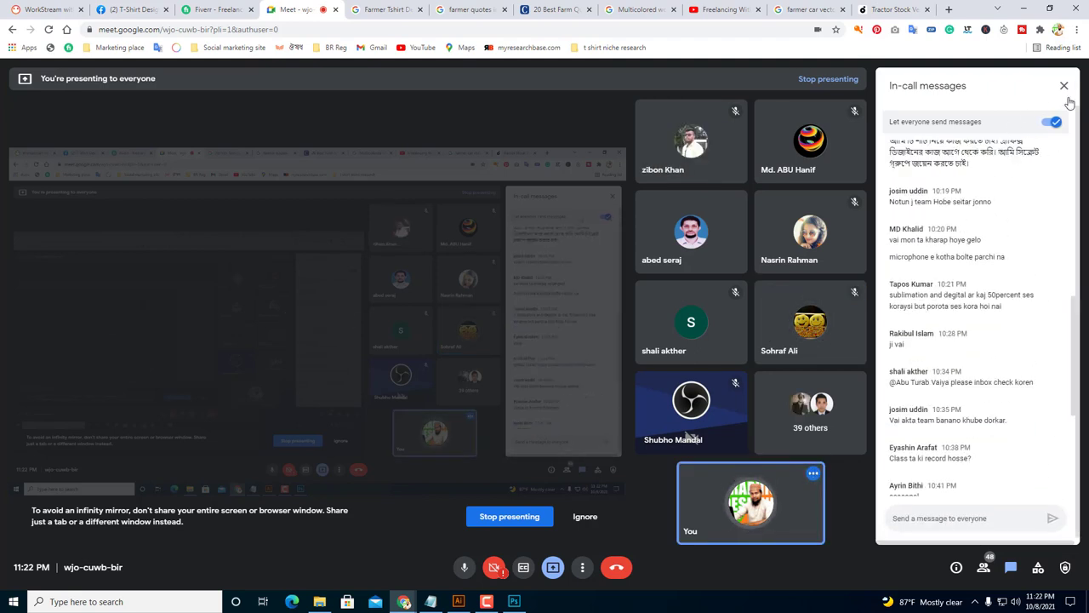
{"action": "scroll", "coordinate": [989, 455], "scroll_direction": "down", "scroll_amount": 3}
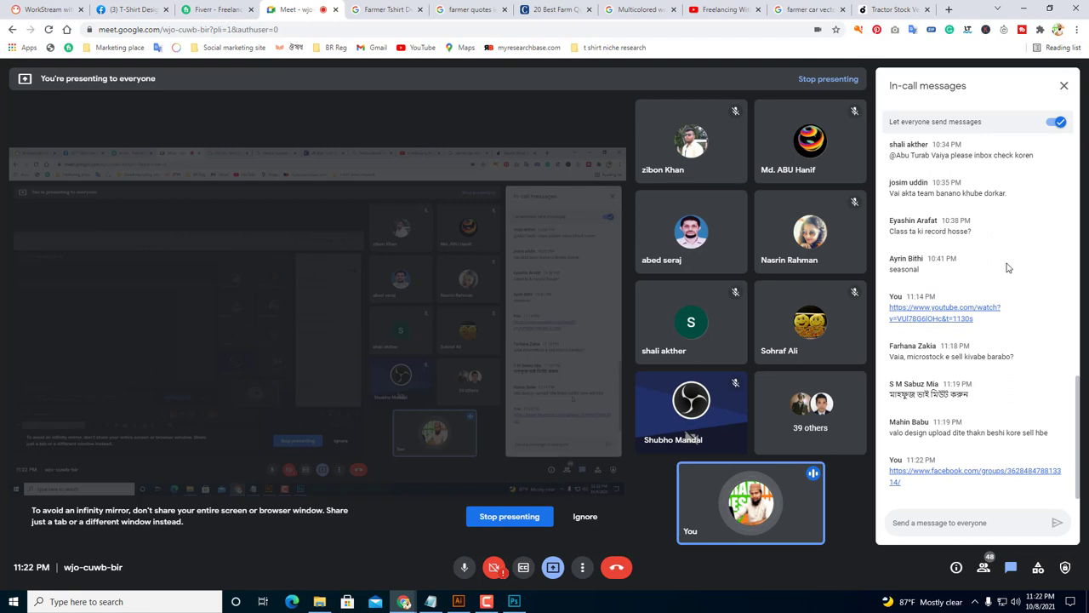
{"action": "left_click", "coordinate": [1064, 87]}
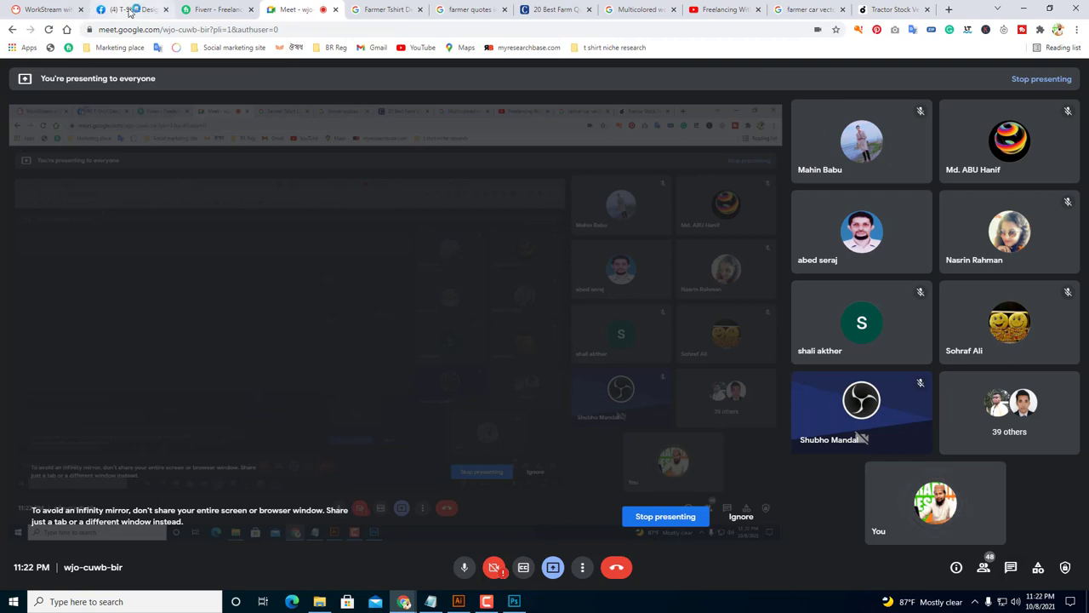
Return to Facebook, open the group's member requests from the join-request notification, and look through the pending requests.
{"action": "left_click", "coordinate": [127, 9]}
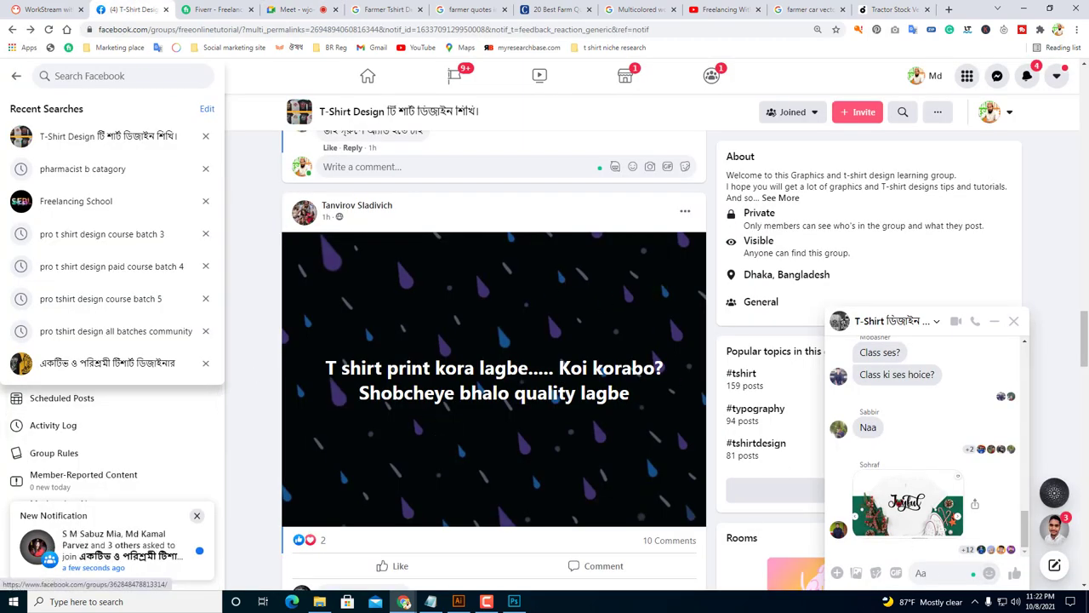
{"action": "left_click", "coordinate": [1035, 223]}
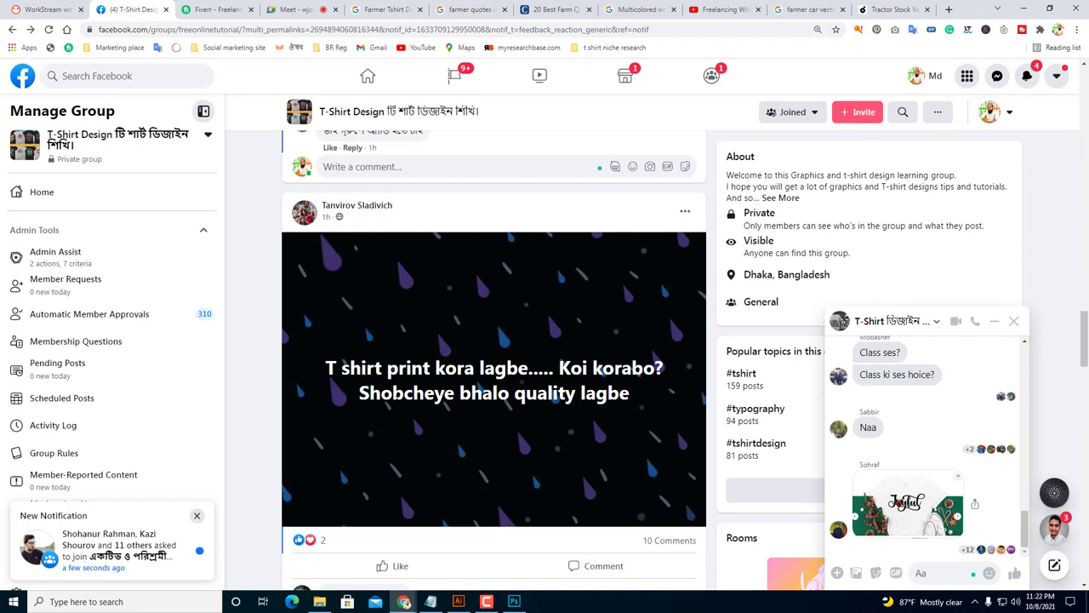
{"action": "left_click", "coordinate": [126, 555]}
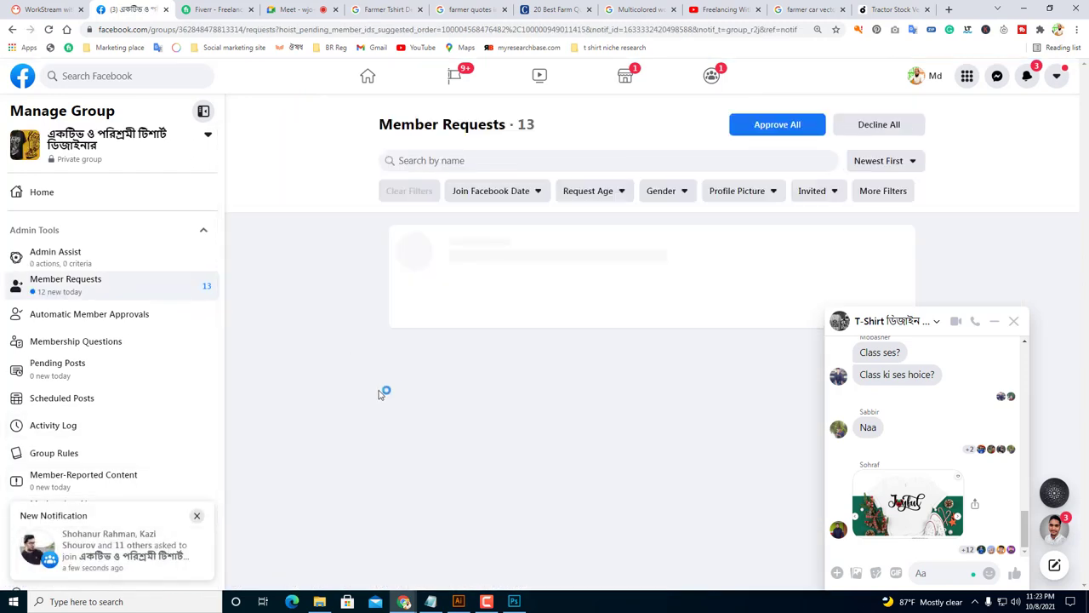
{"action": "scroll", "coordinate": [511, 370], "scroll_direction": "down", "scroll_amount": 1}
{"action": "scroll", "coordinate": [520, 374], "scroll_direction": "down", "scroll_amount": 15}
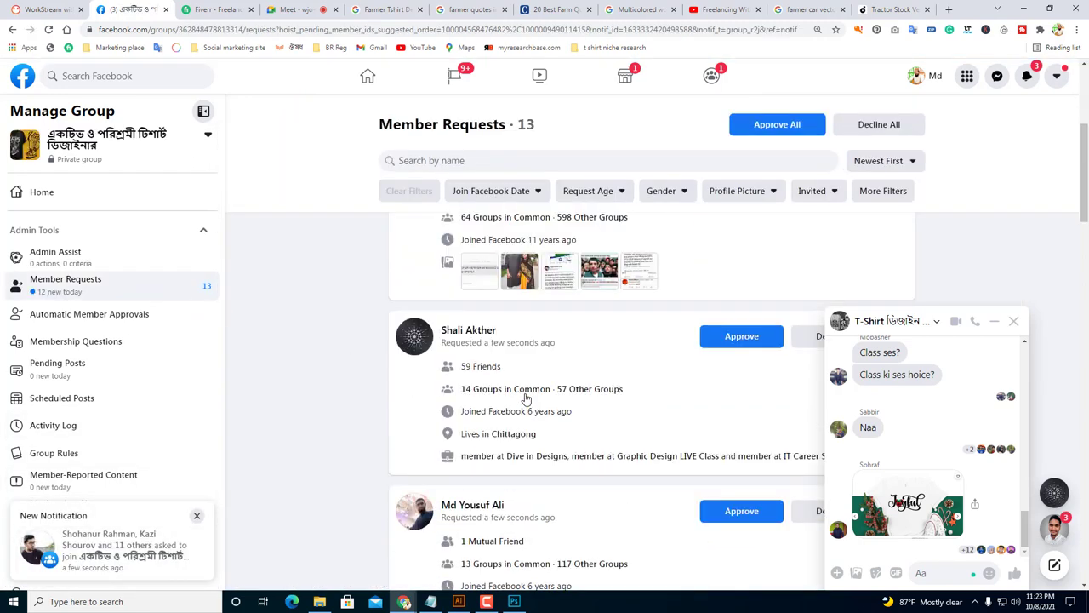
{"action": "scroll", "coordinate": [517, 404], "scroll_direction": "down", "scroll_amount": 2}
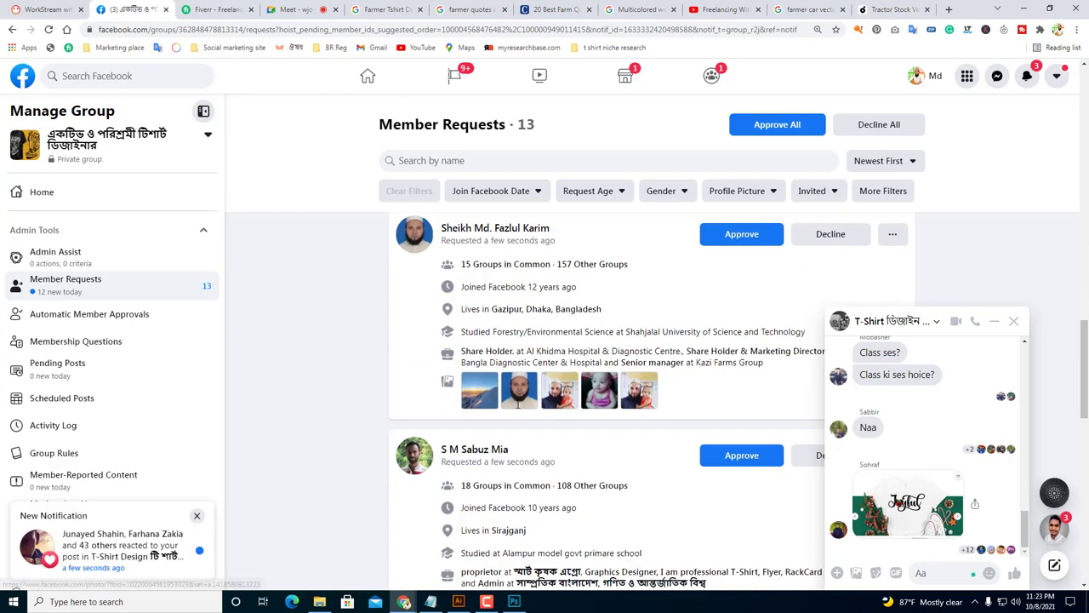